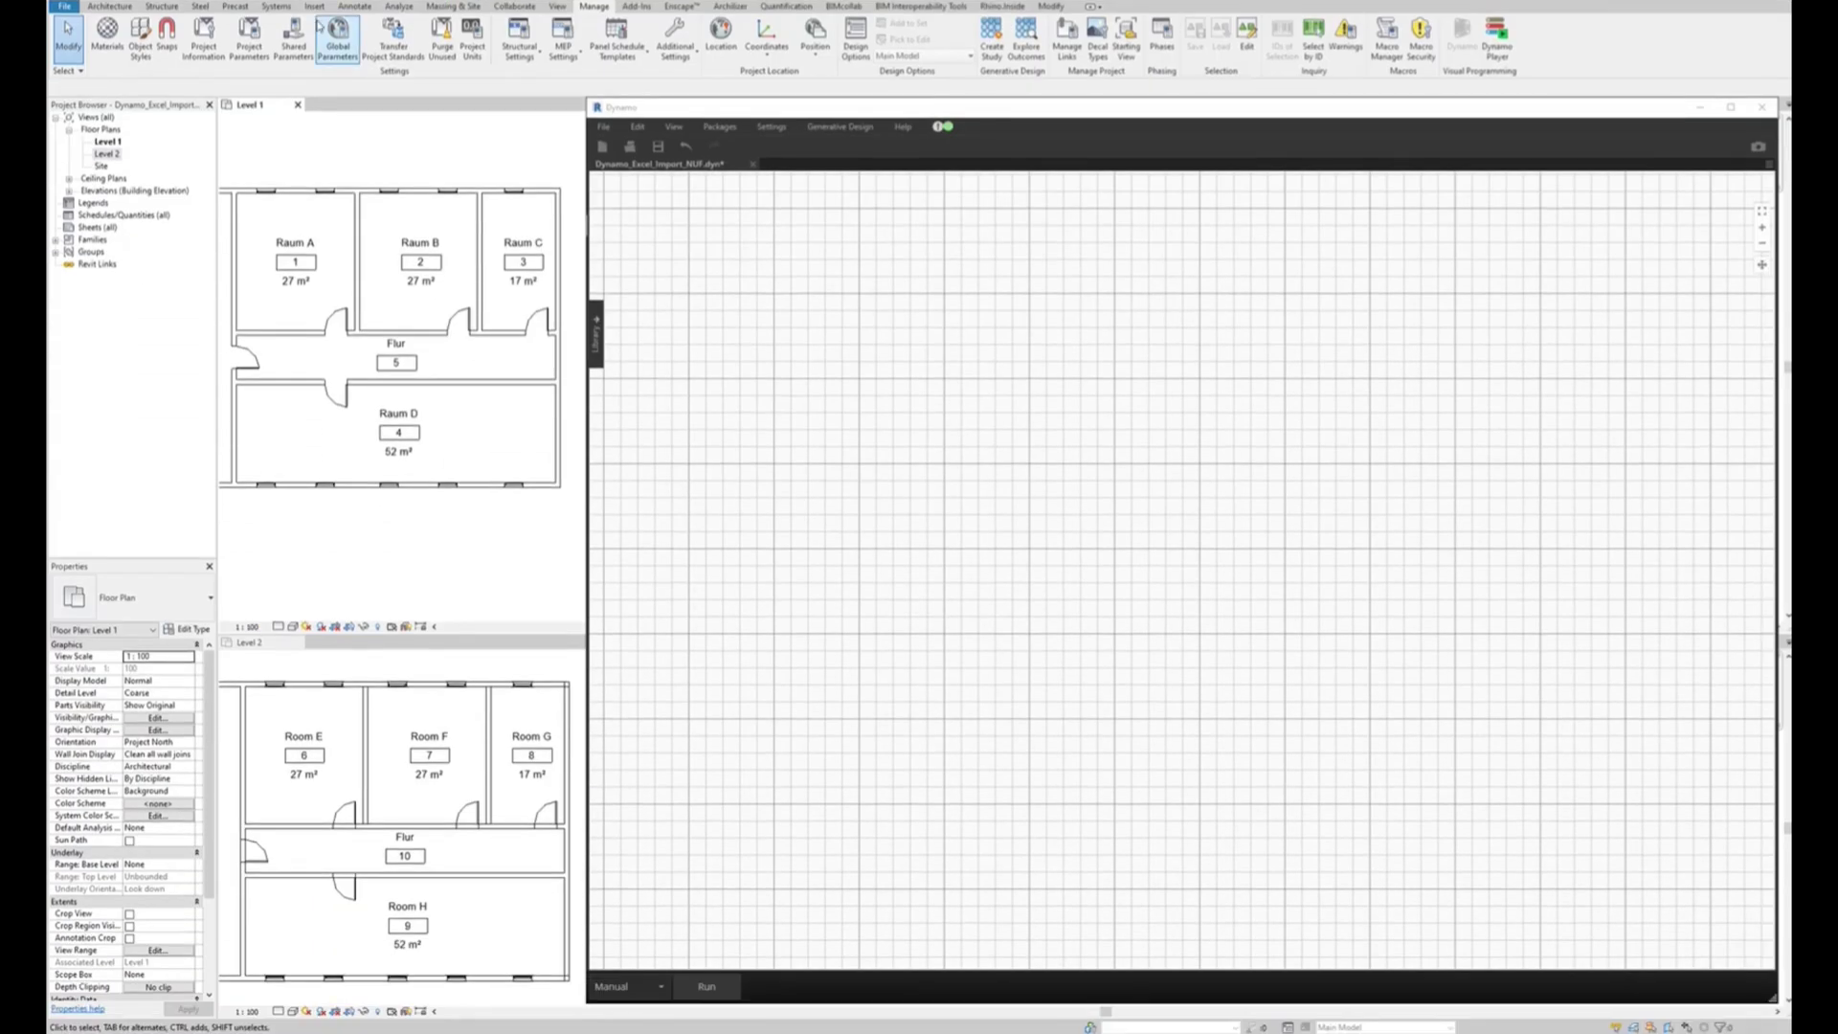
- Start a new Rooms schedule and name it Raum NUF
click(557, 7)
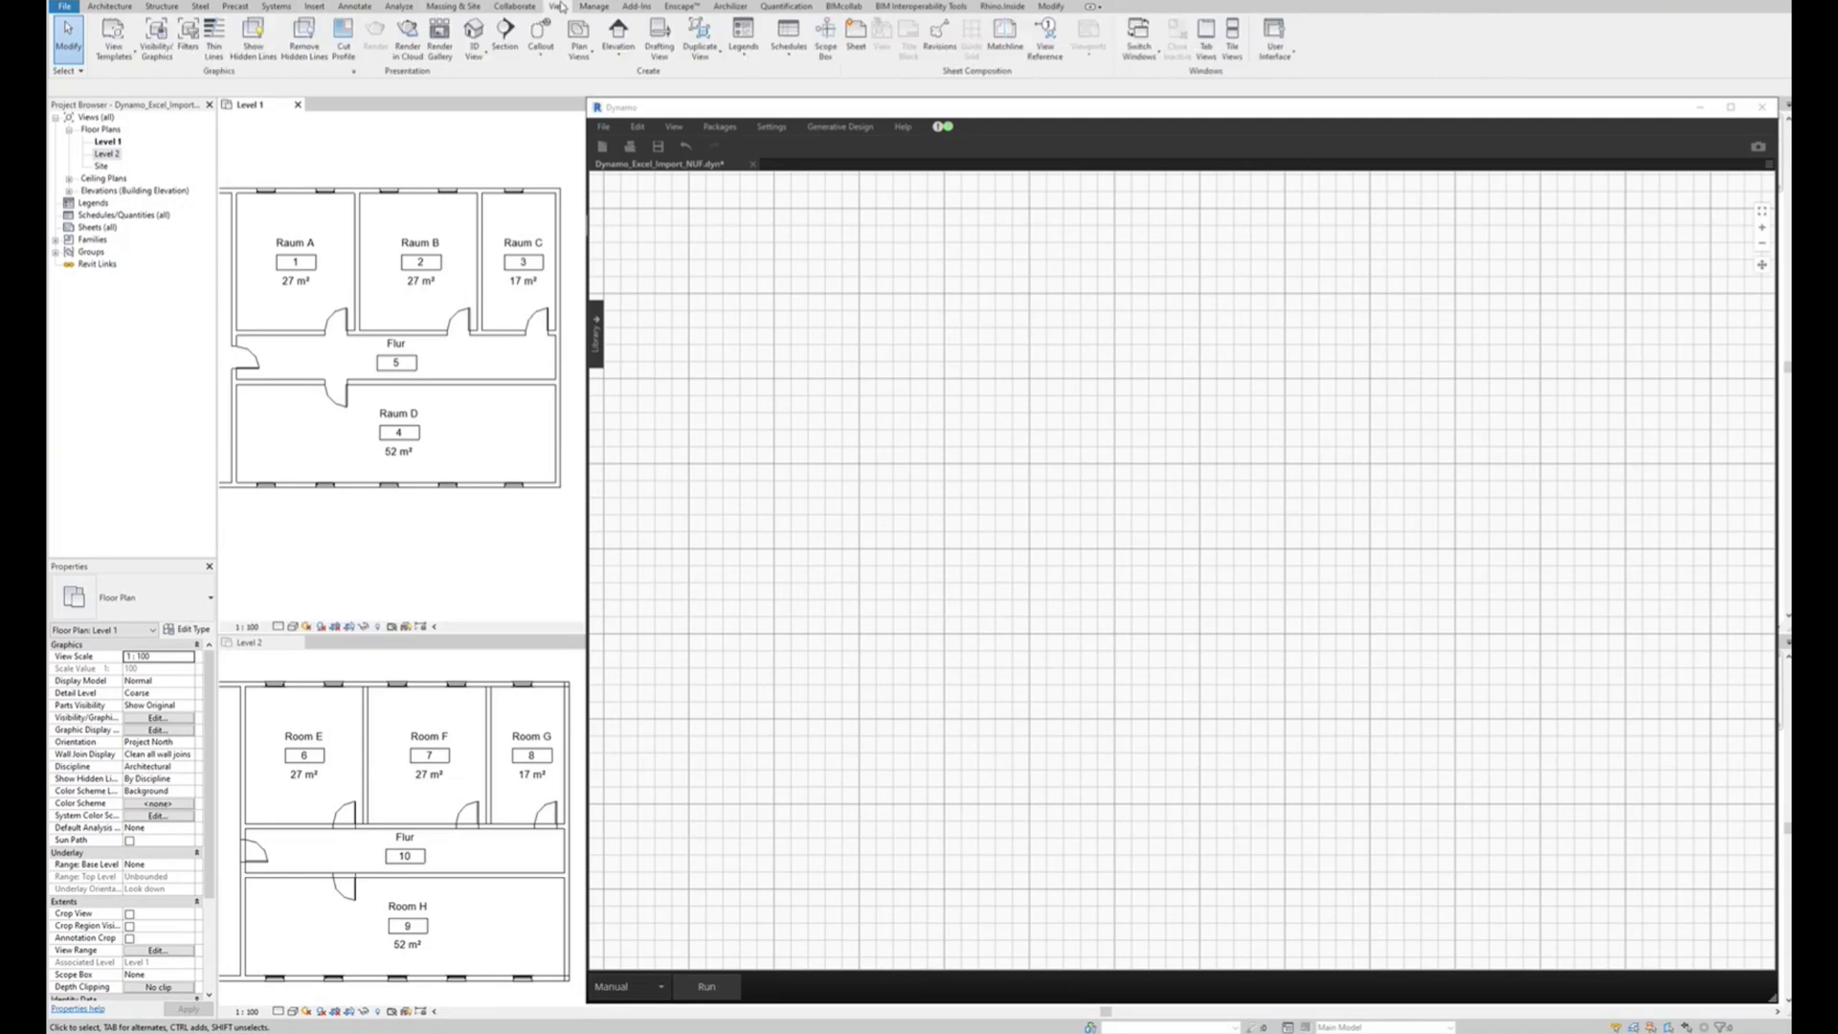
click(788, 47)
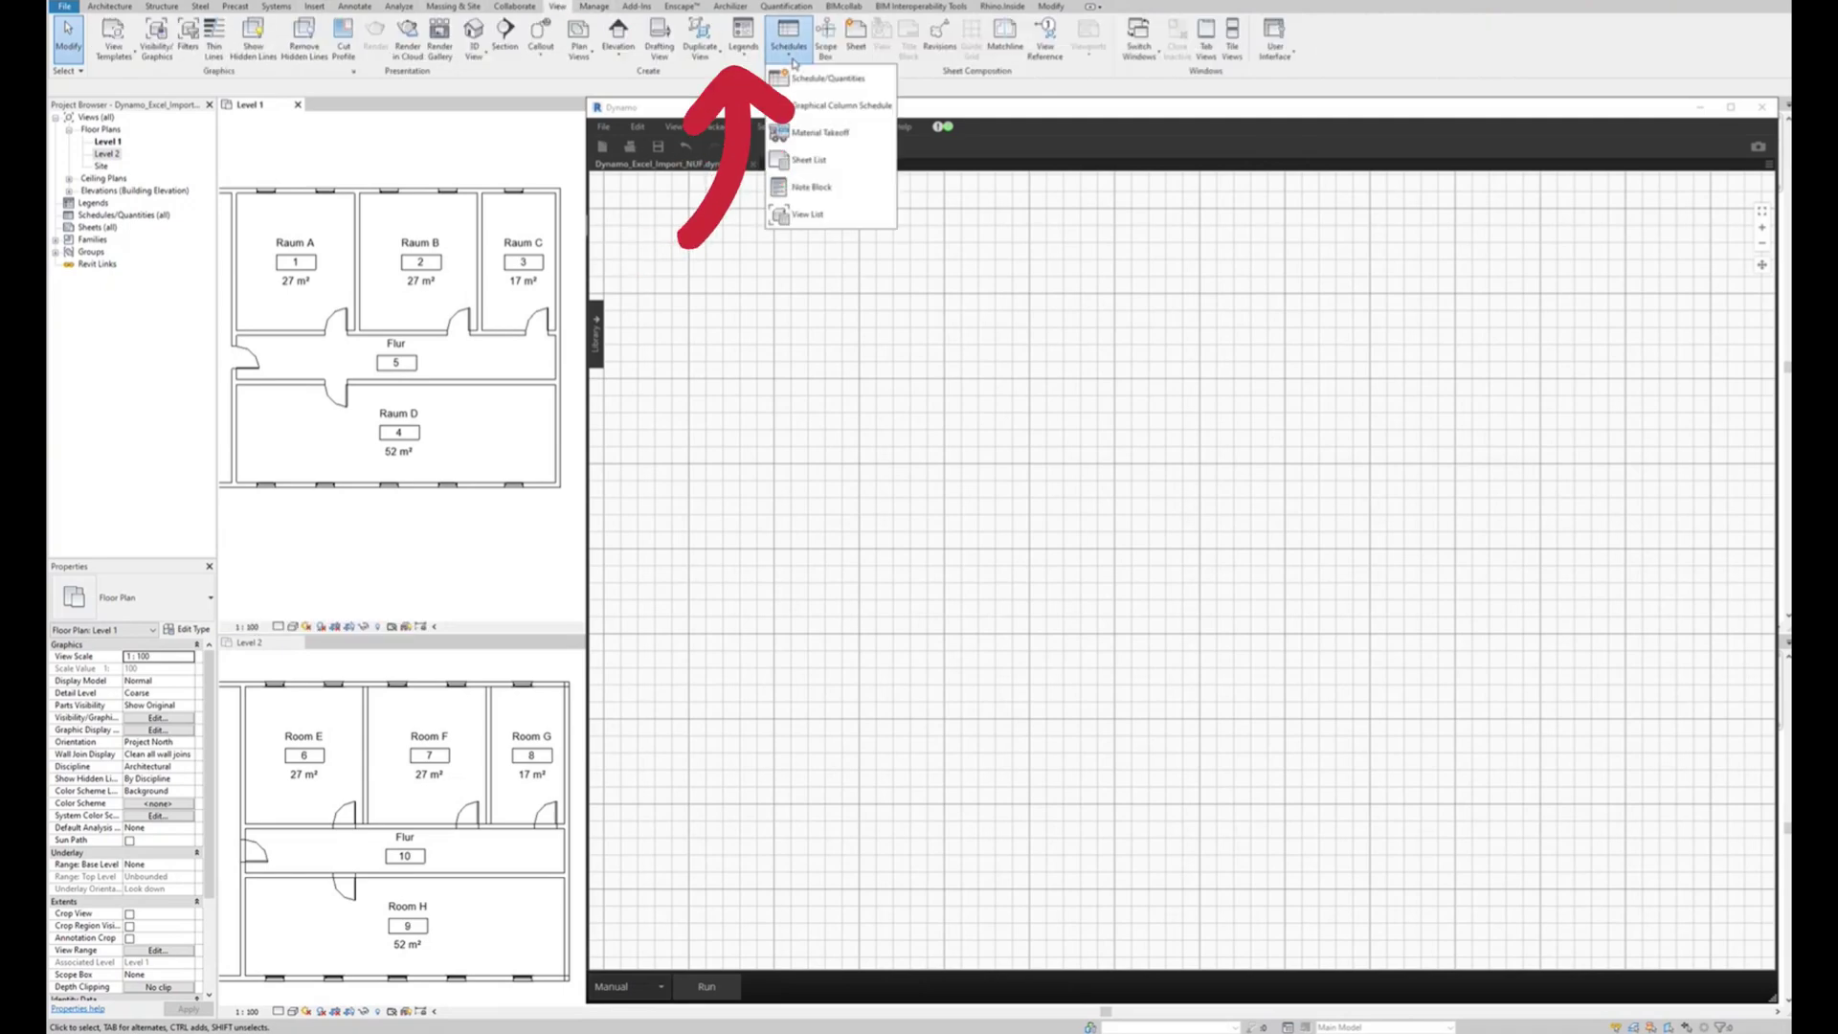
click(813, 76)
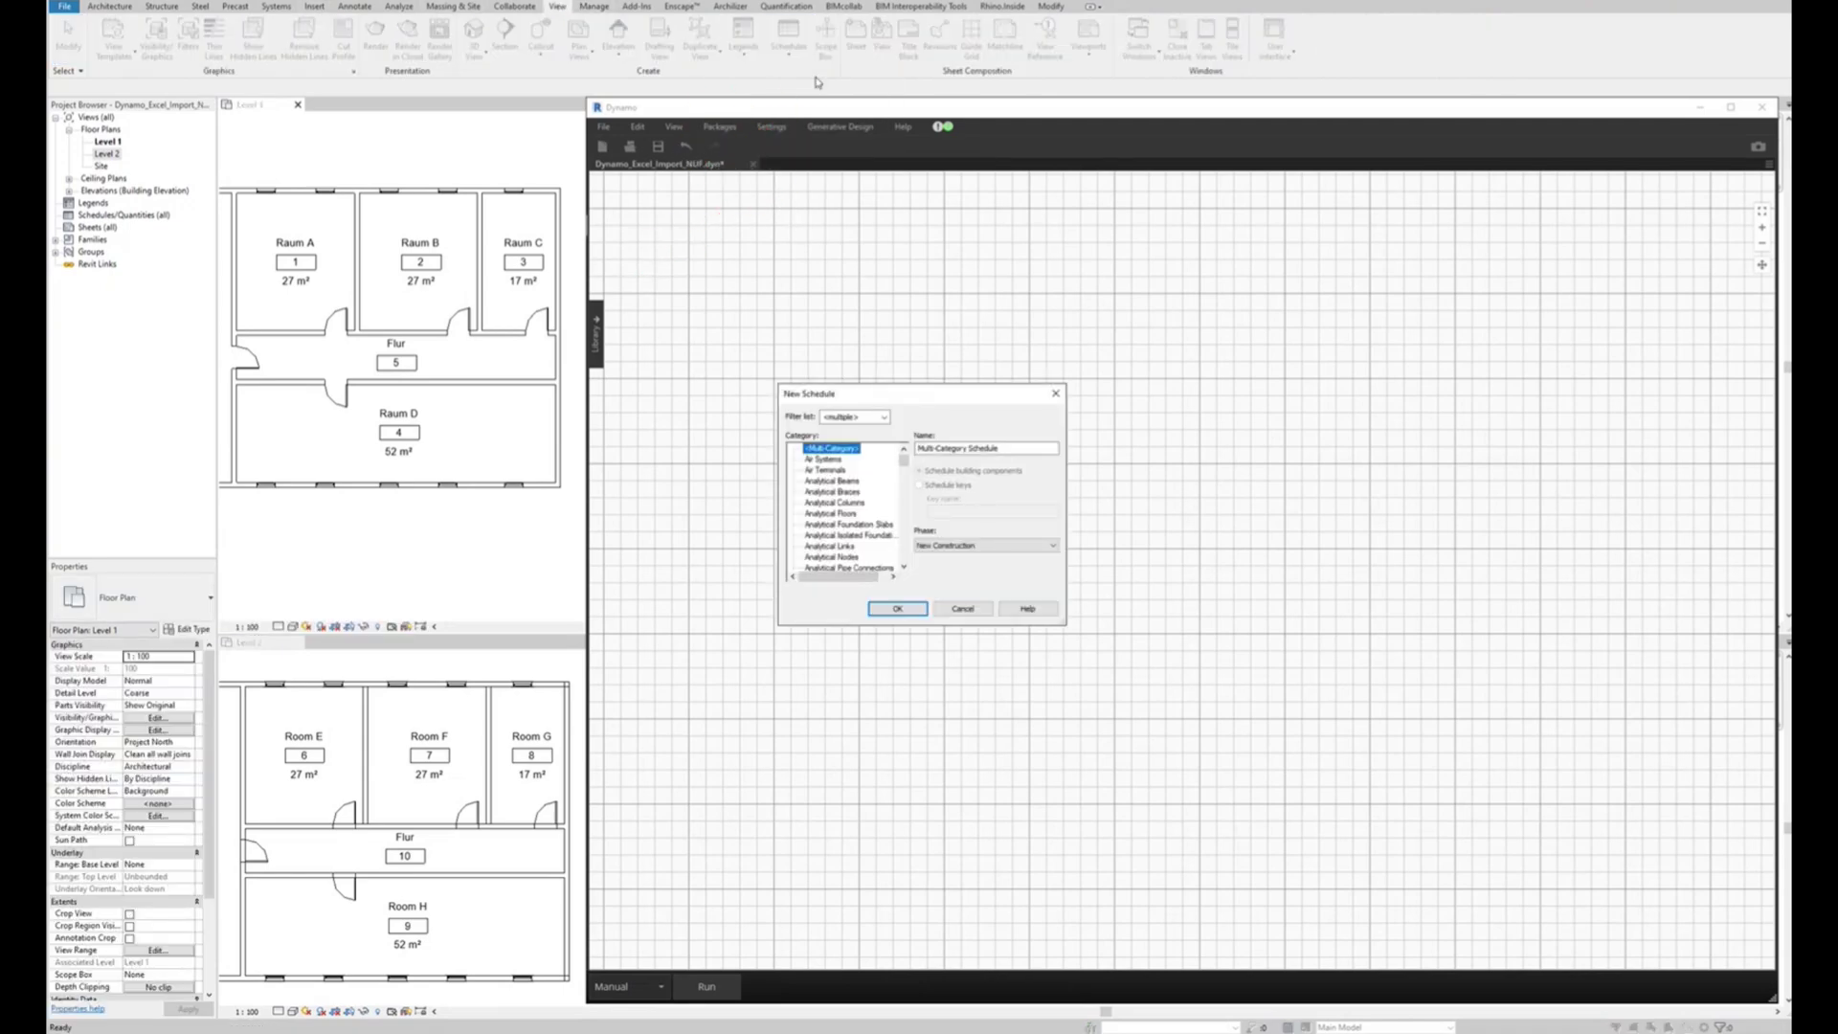
scroll(833, 493, down, 15)
click(833, 493)
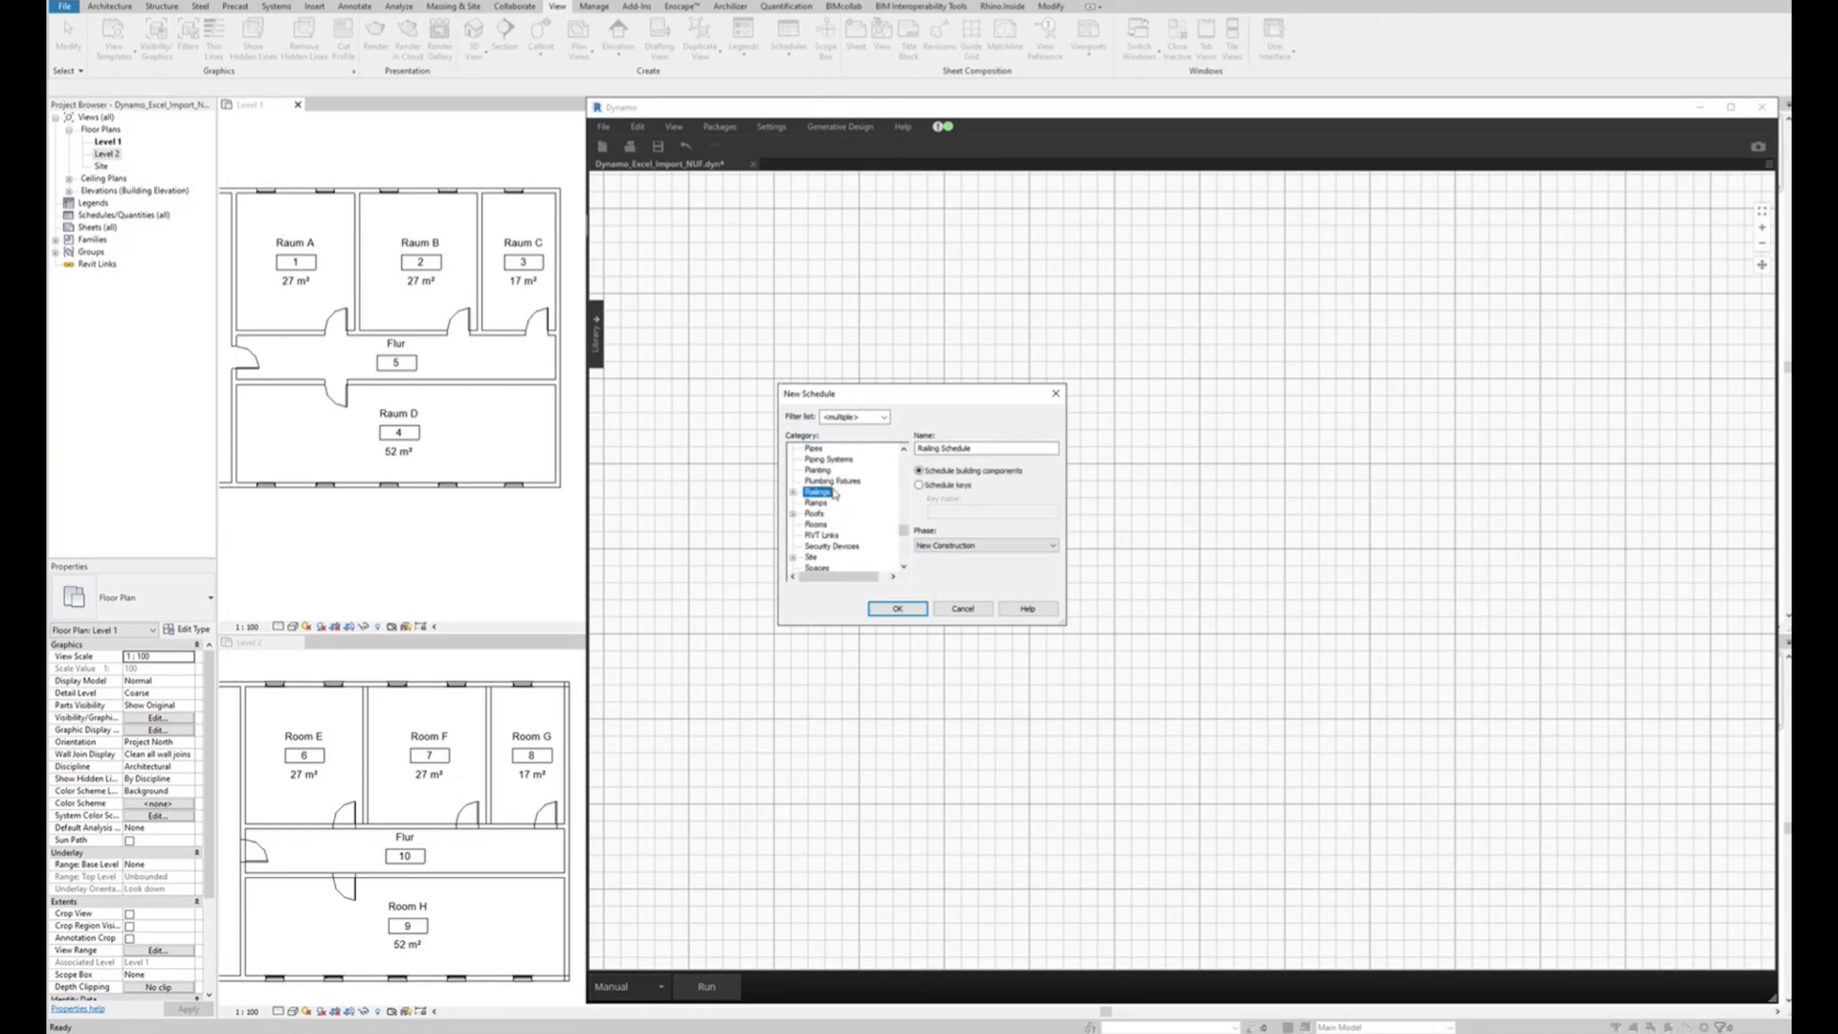
click(821, 526)
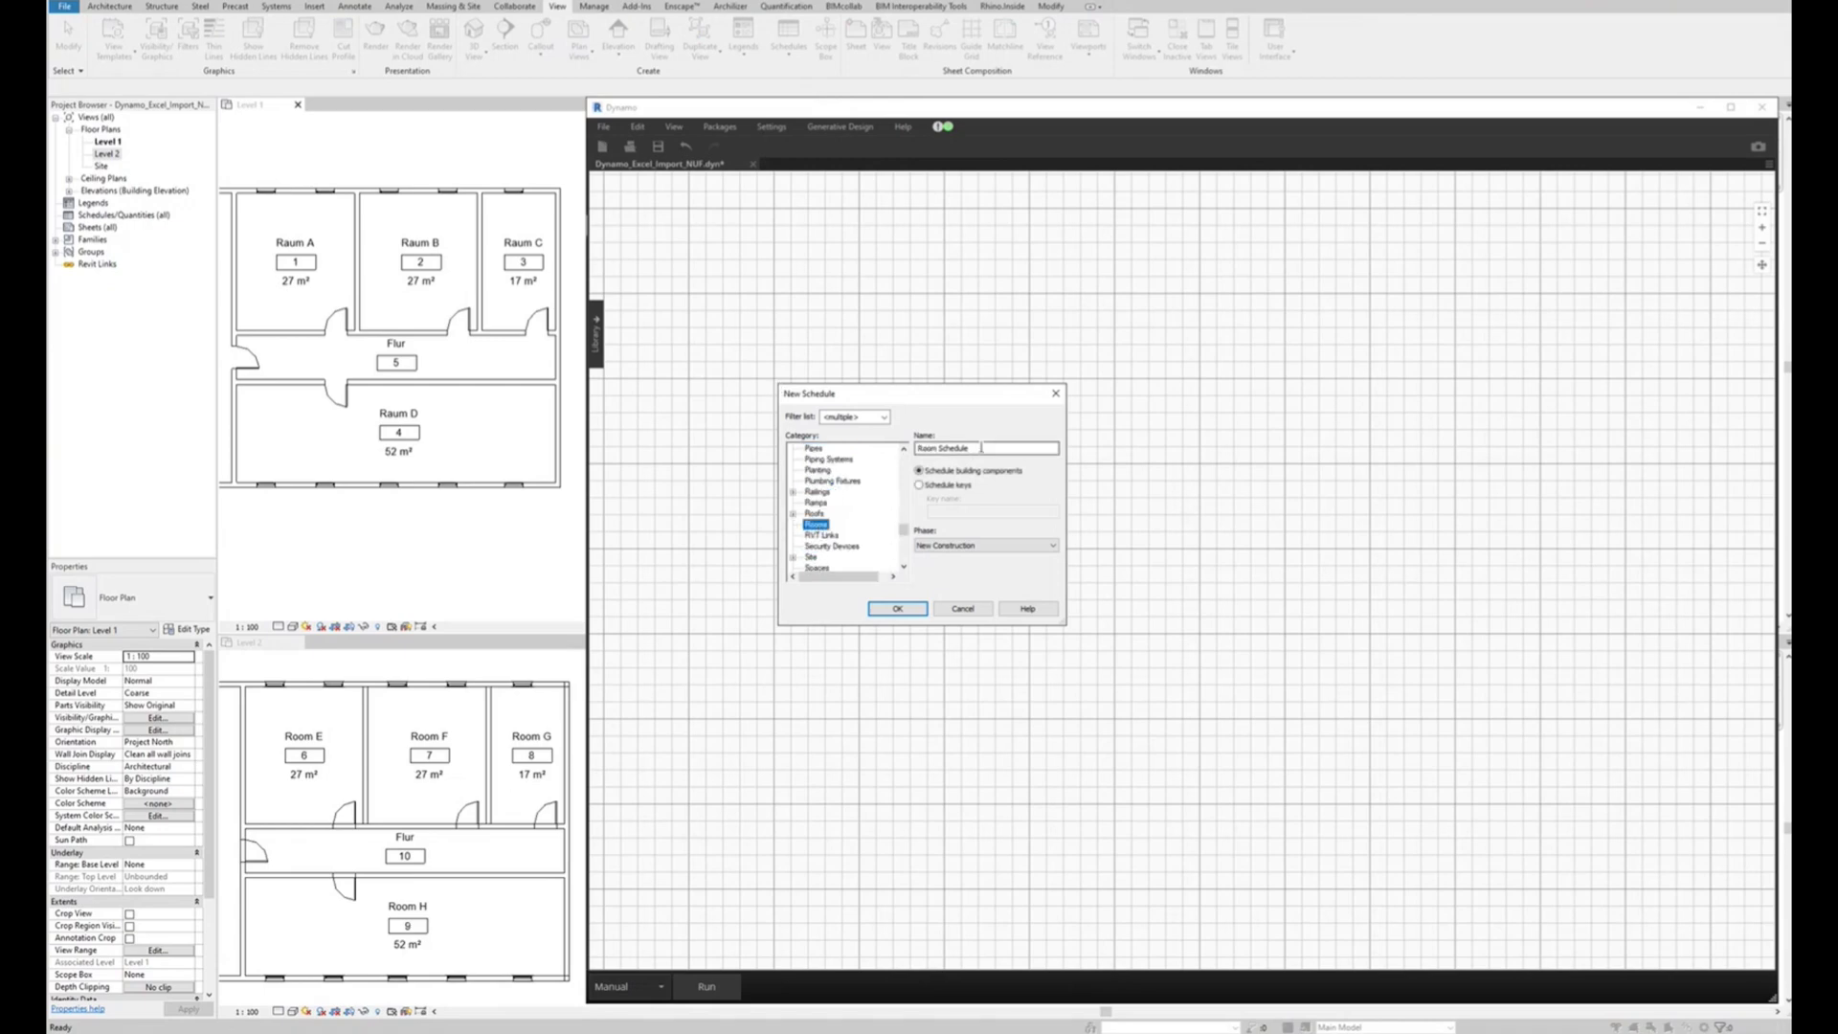
key(Tab)
text(R)
text(aum NUF)
- Make it a key schedule with the key name 'Grundflächen und Räume'
click(968, 545)
click(947, 486)
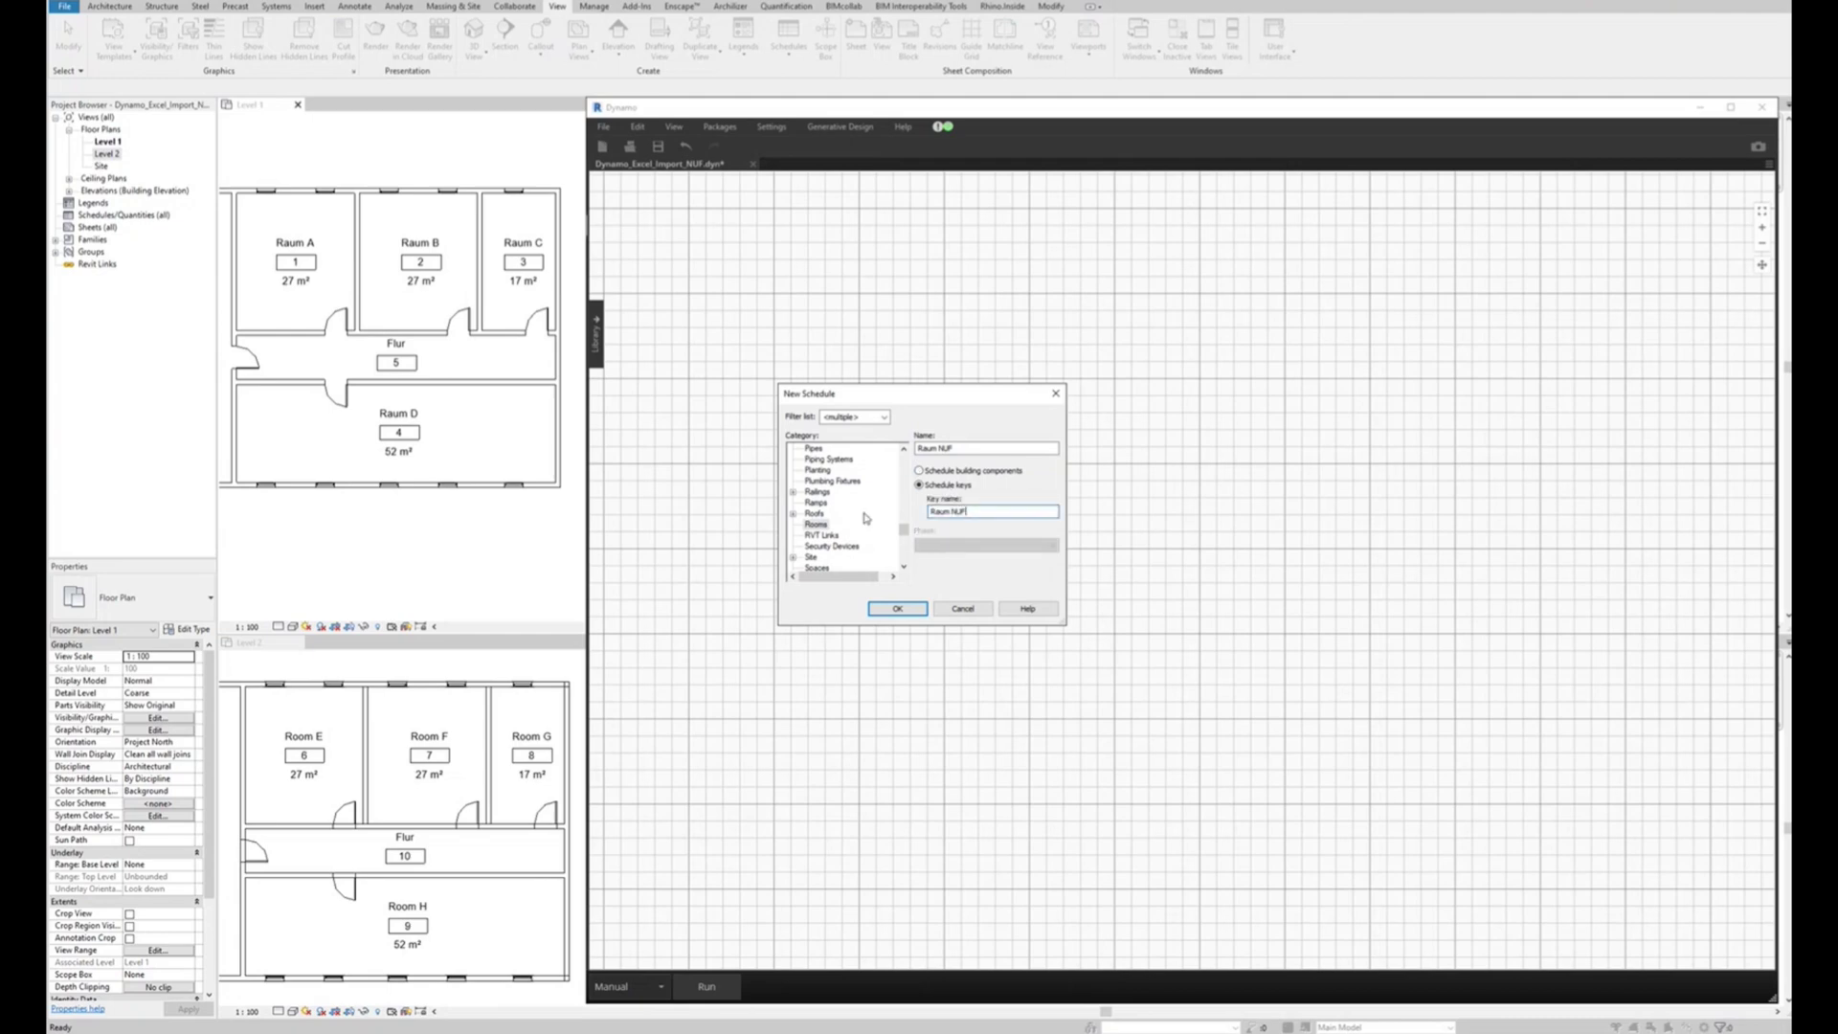
key(ctrl+a)
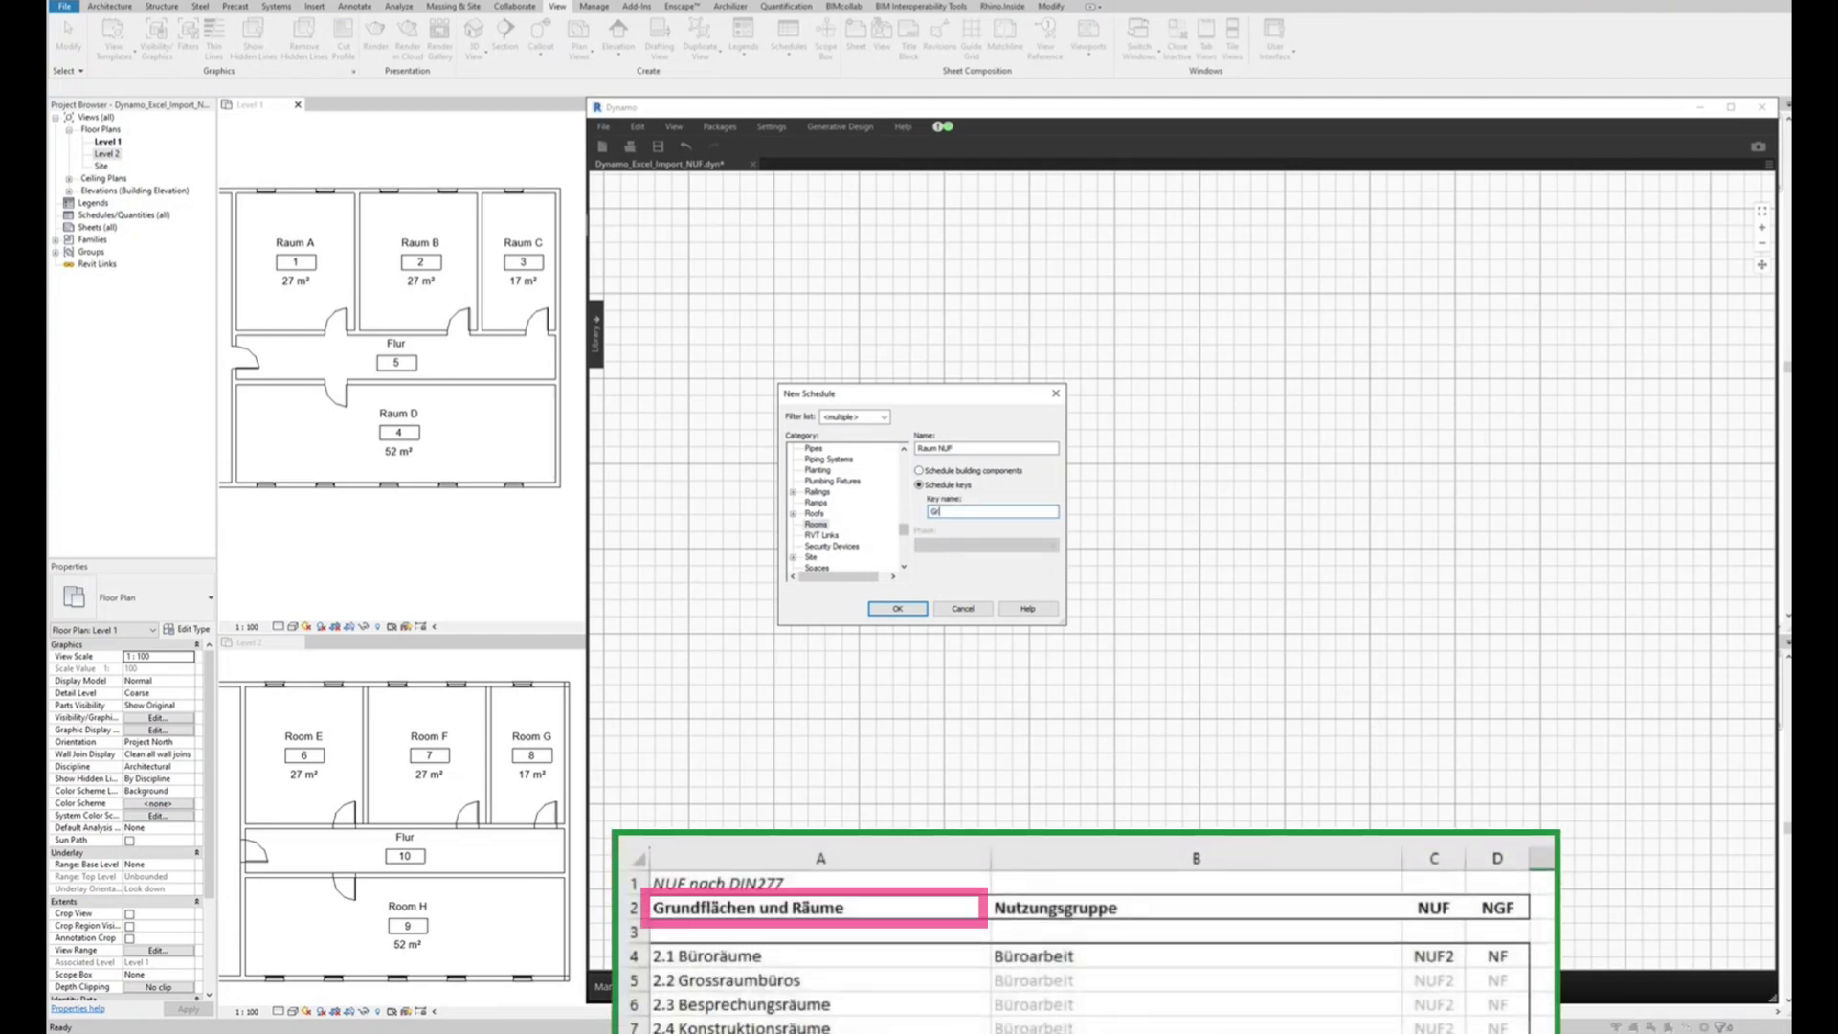
text(Grundflächen)
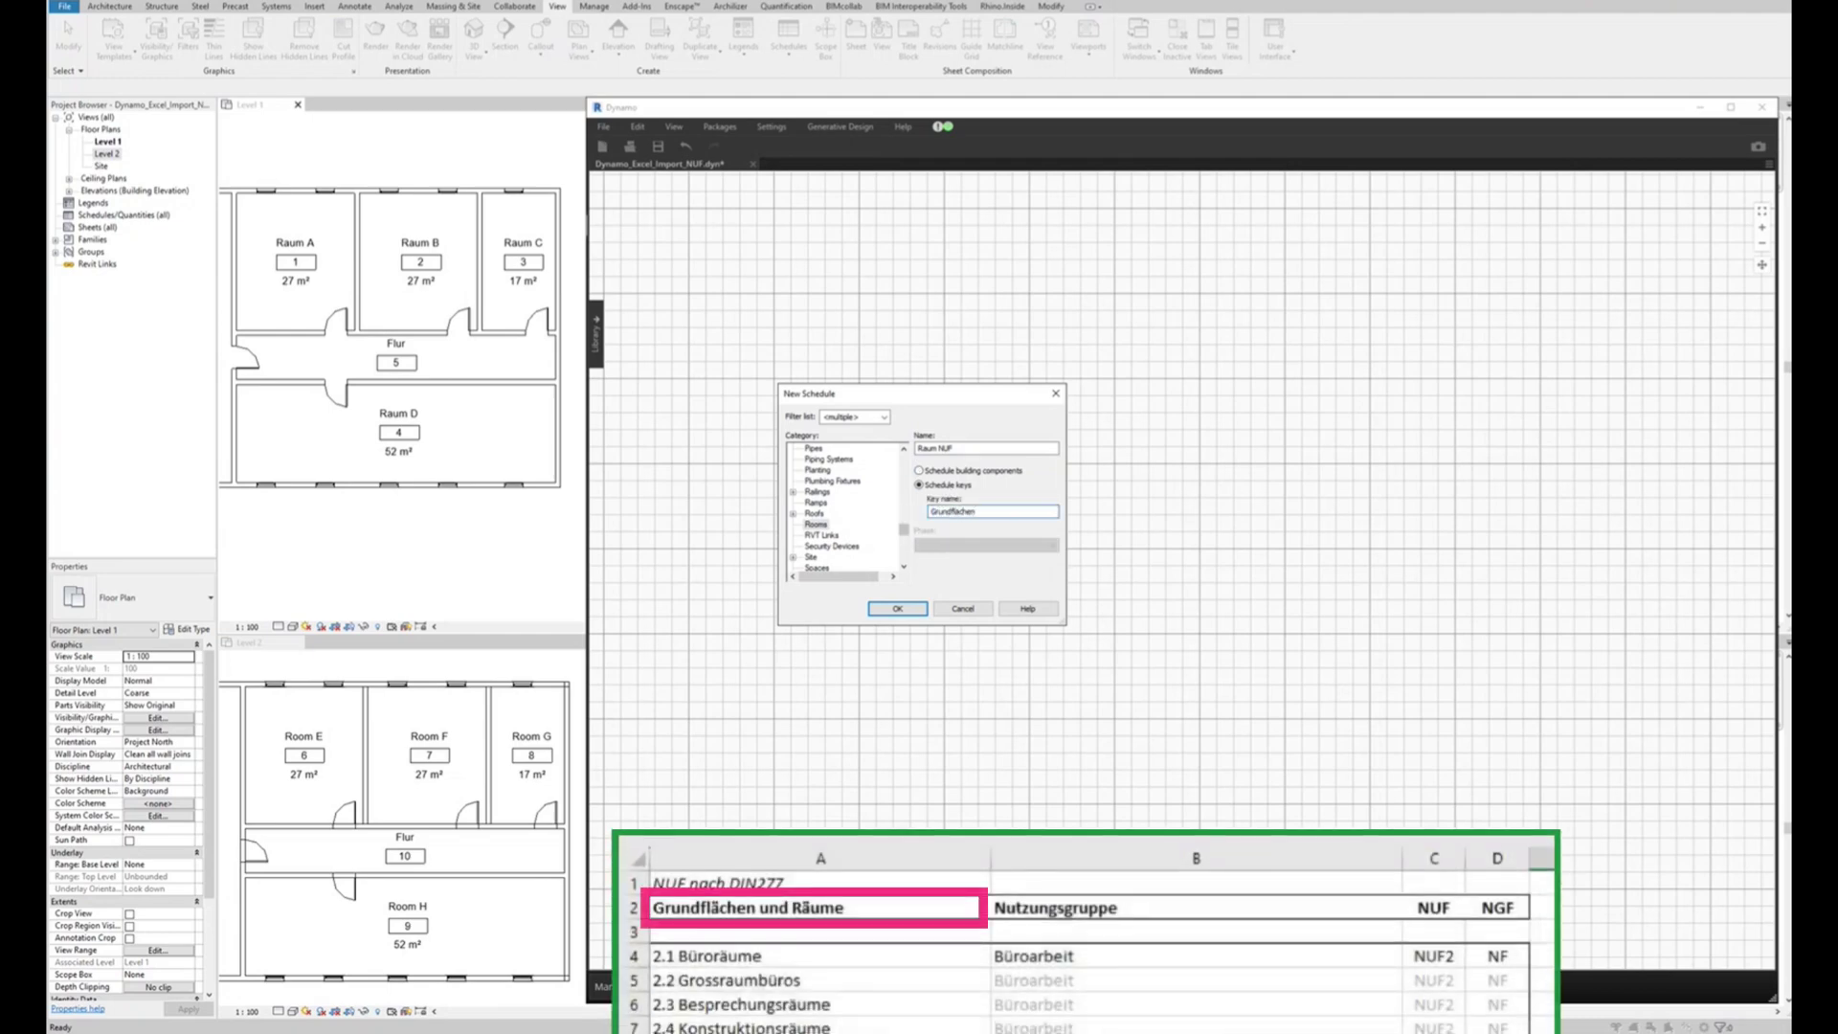
text( und Räu)
text(me)
- Create the schedule and add a text parameter named Nutzungsgruppe
click(898, 608)
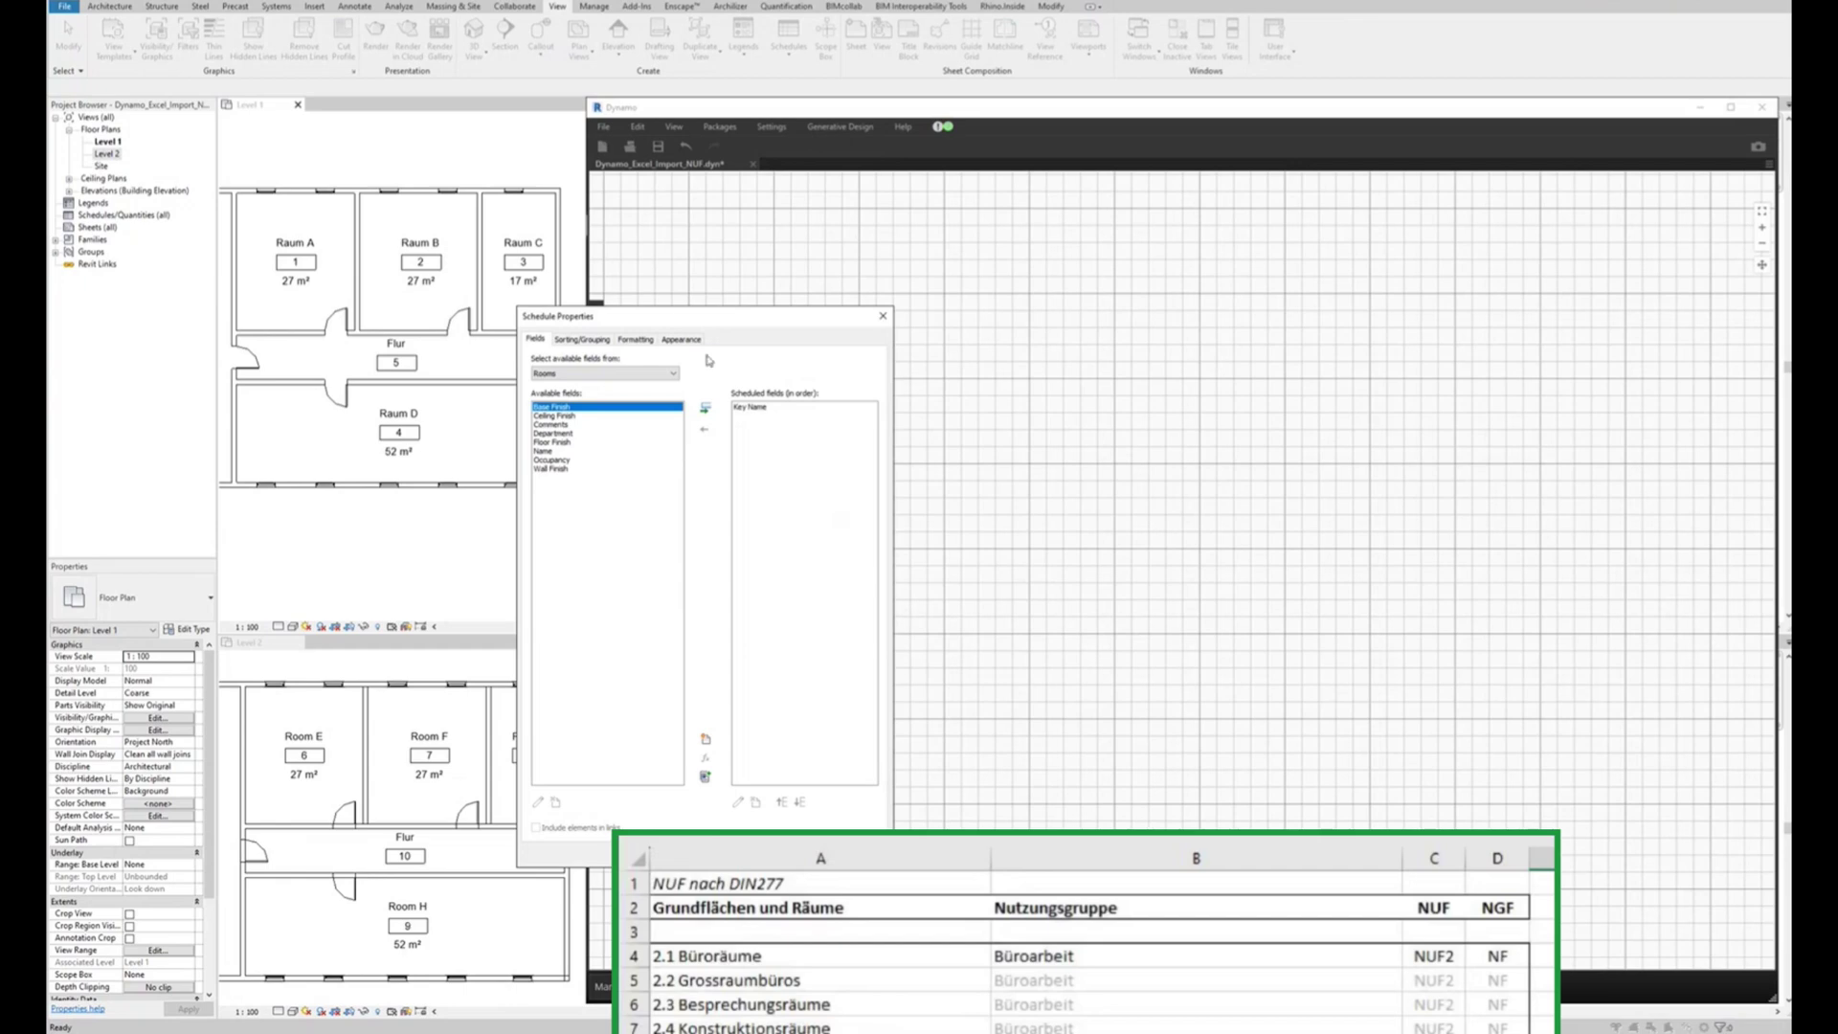
drag(696, 319, 993, 304)
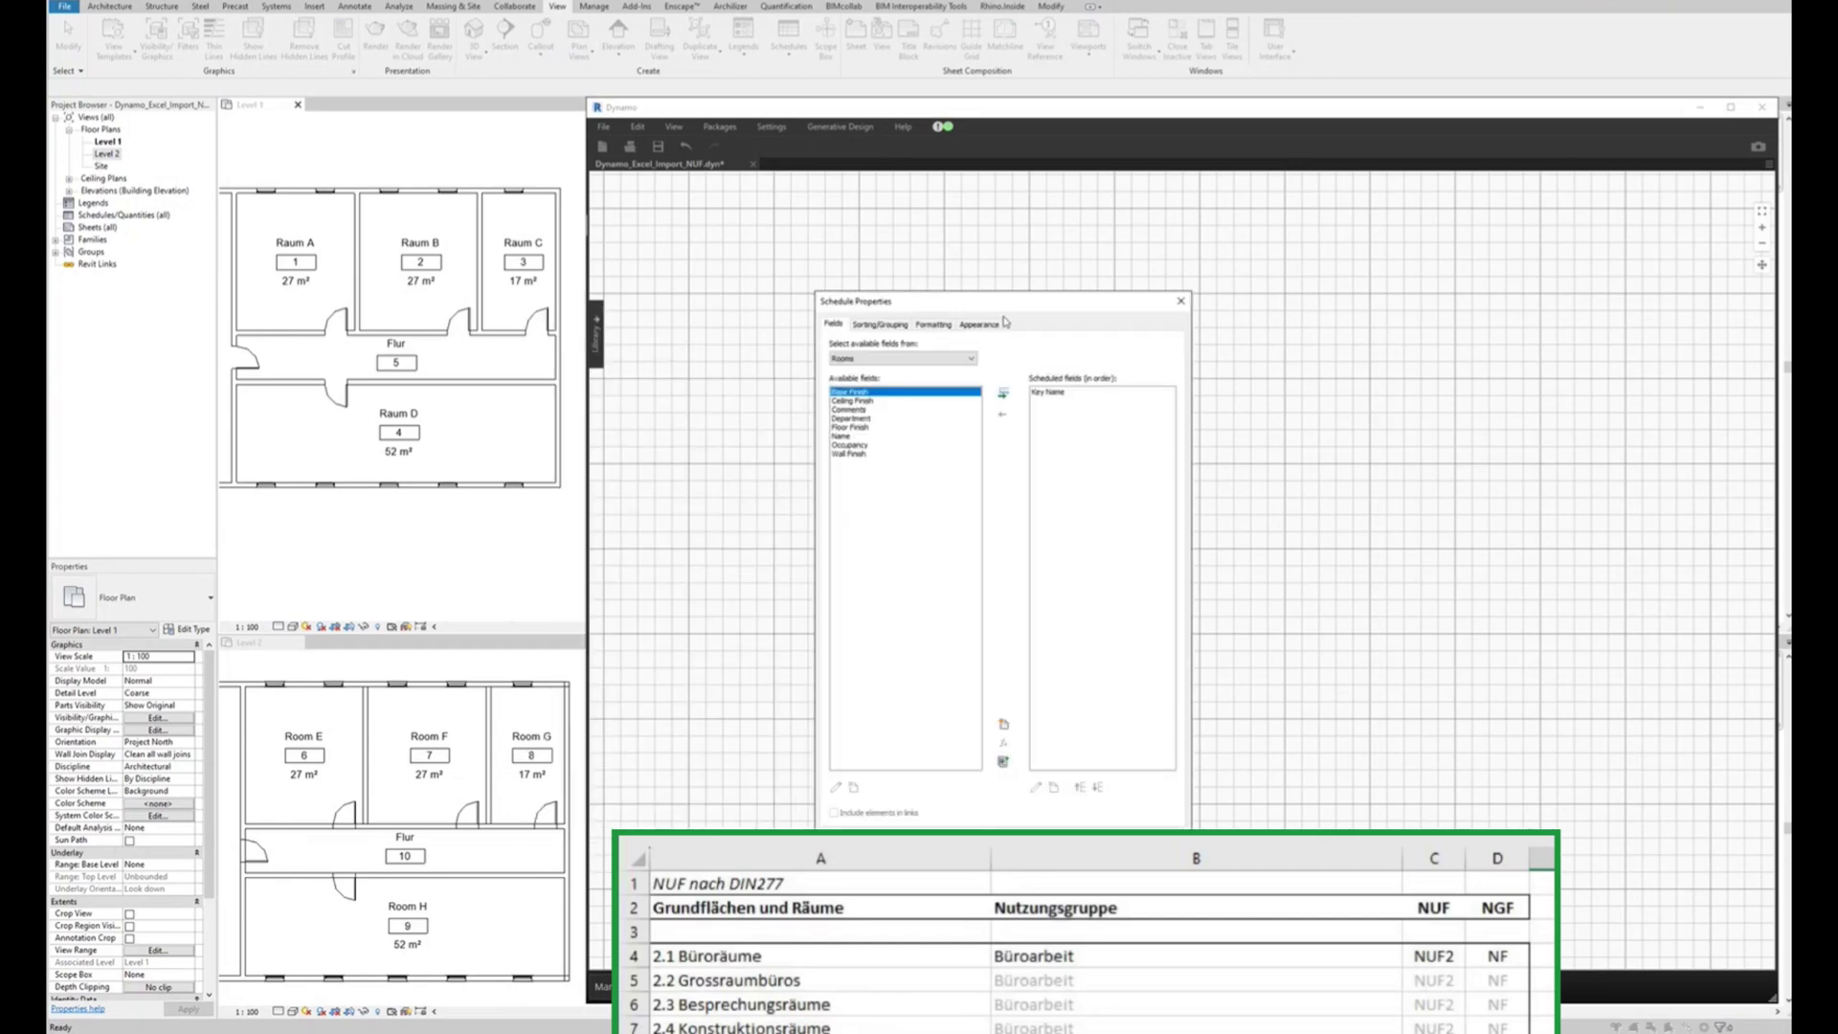
click(1004, 724)
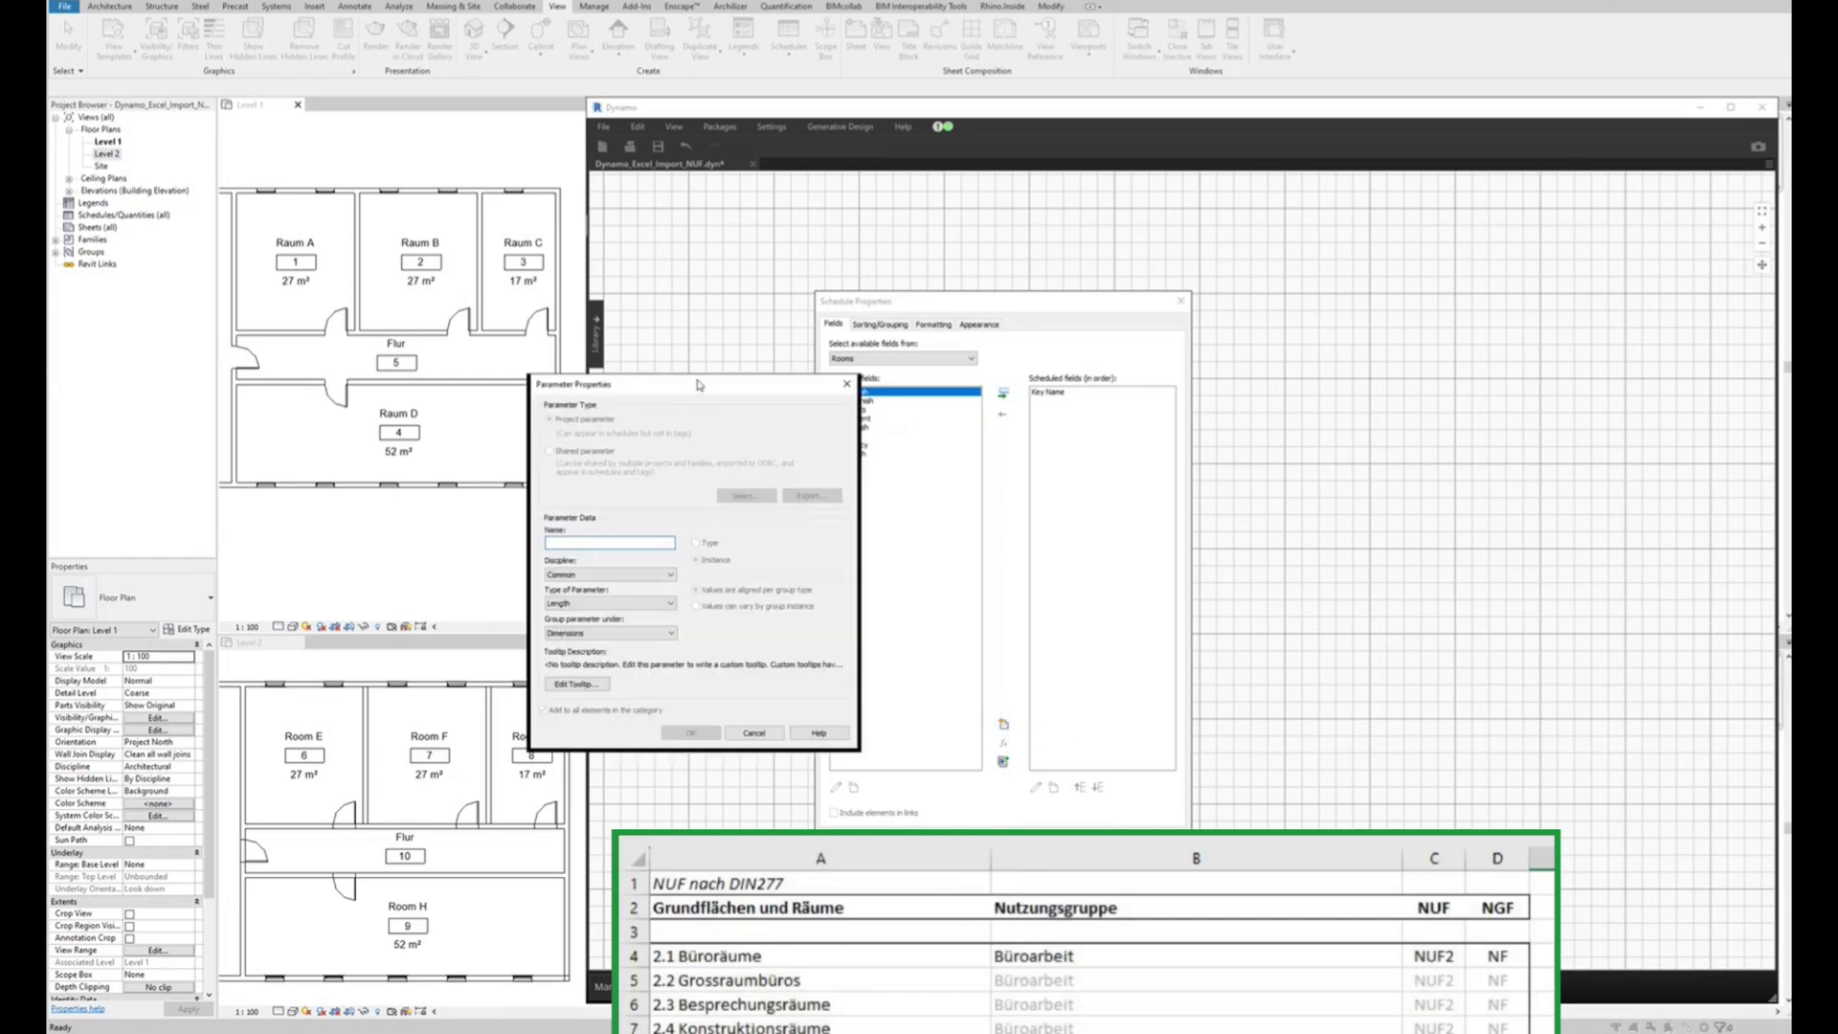
drag(698, 385, 1244, 430)
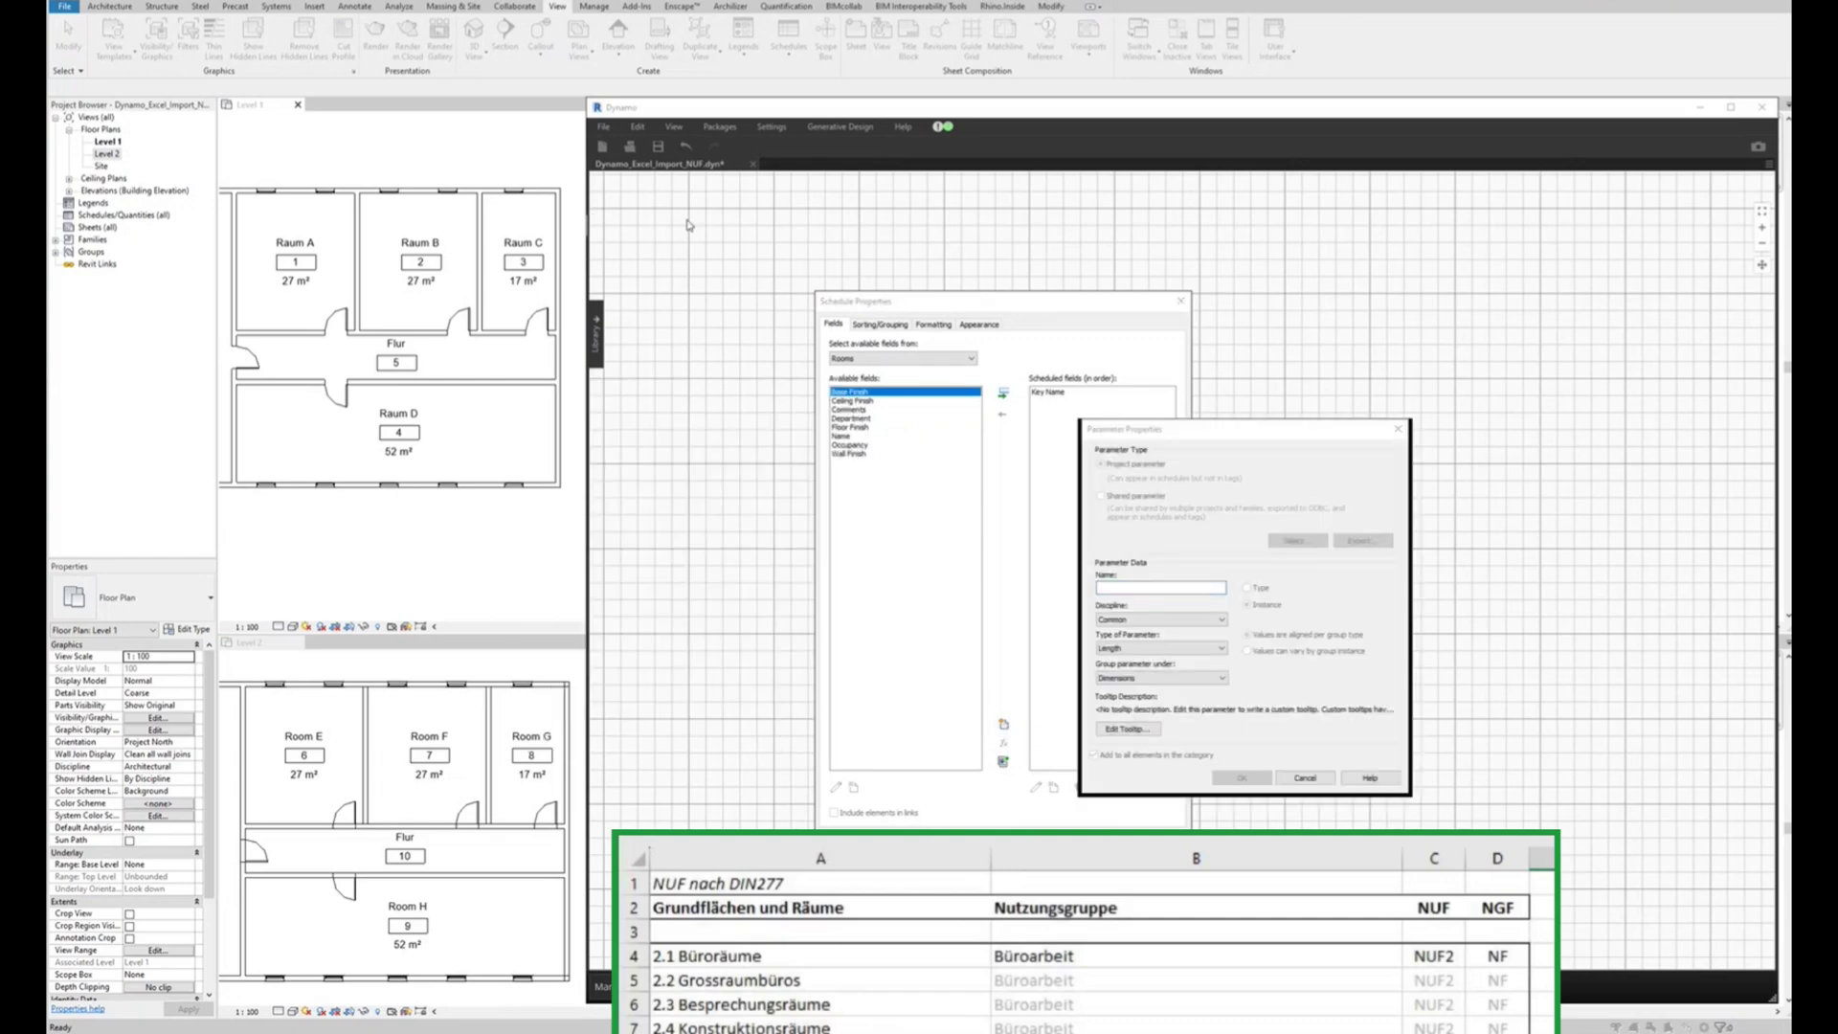
click(1116, 588)
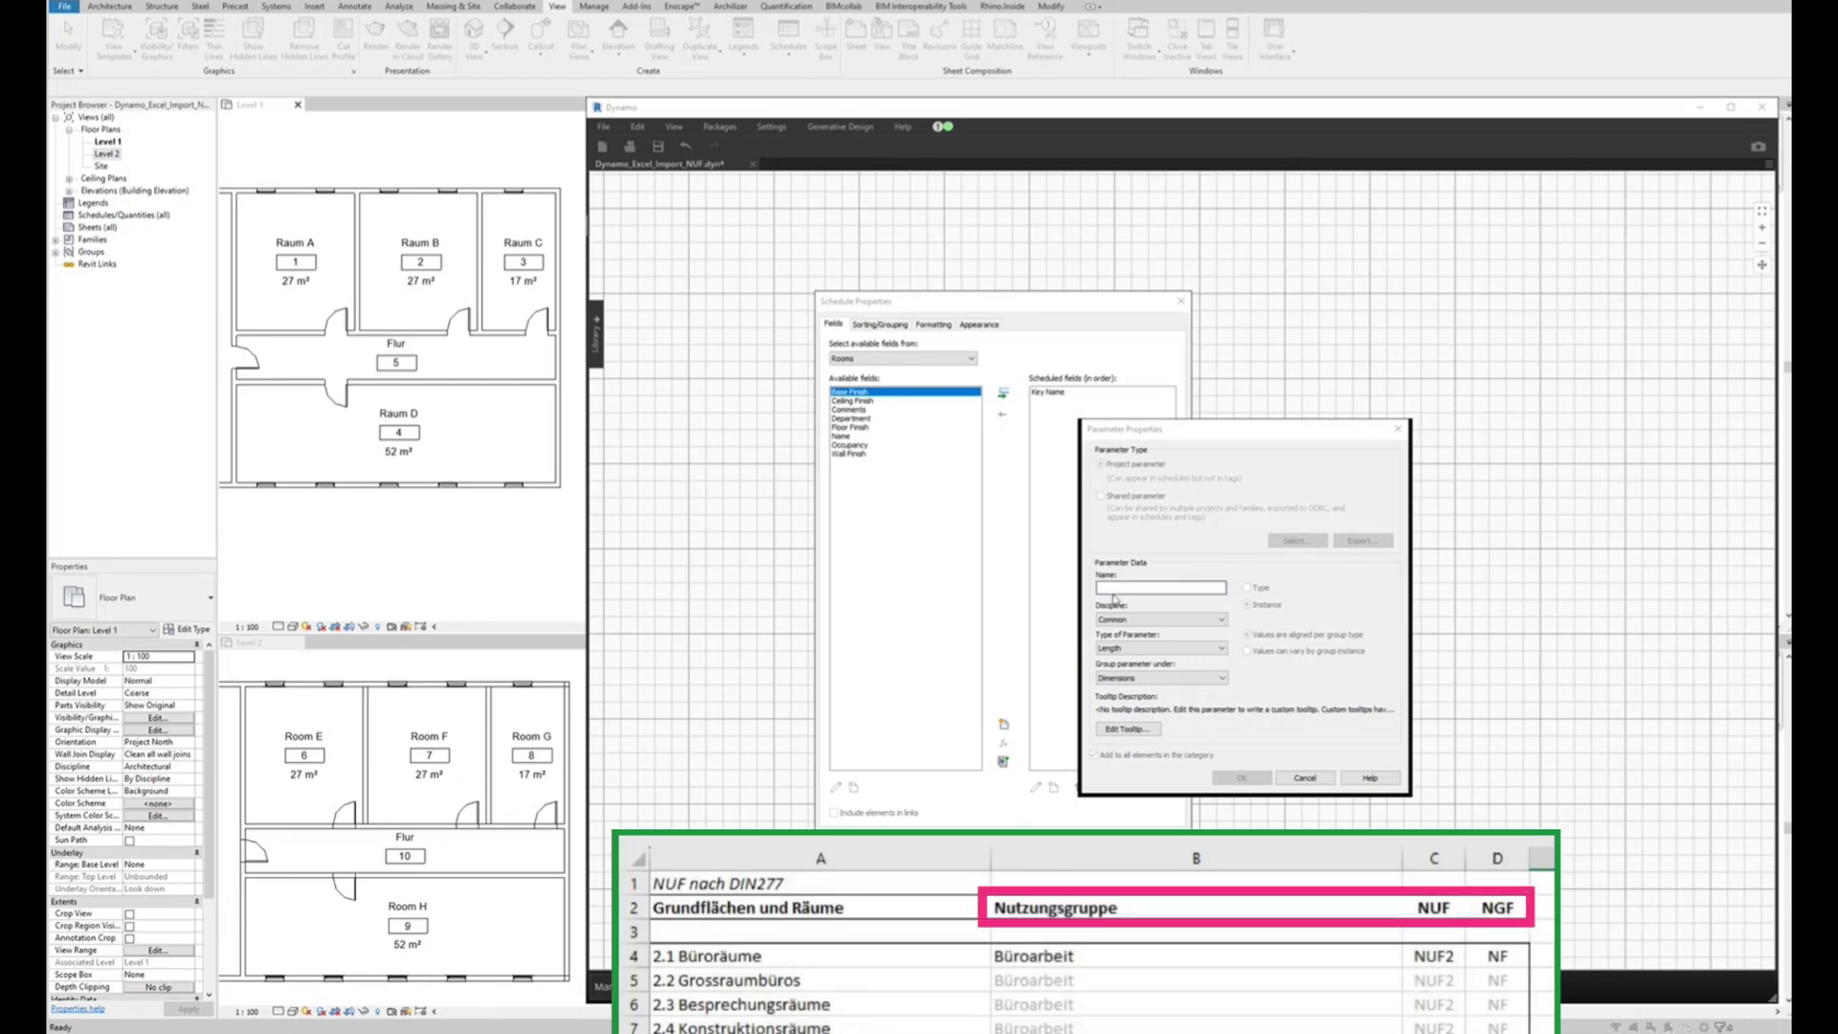
text(Nutzungsgruppe)
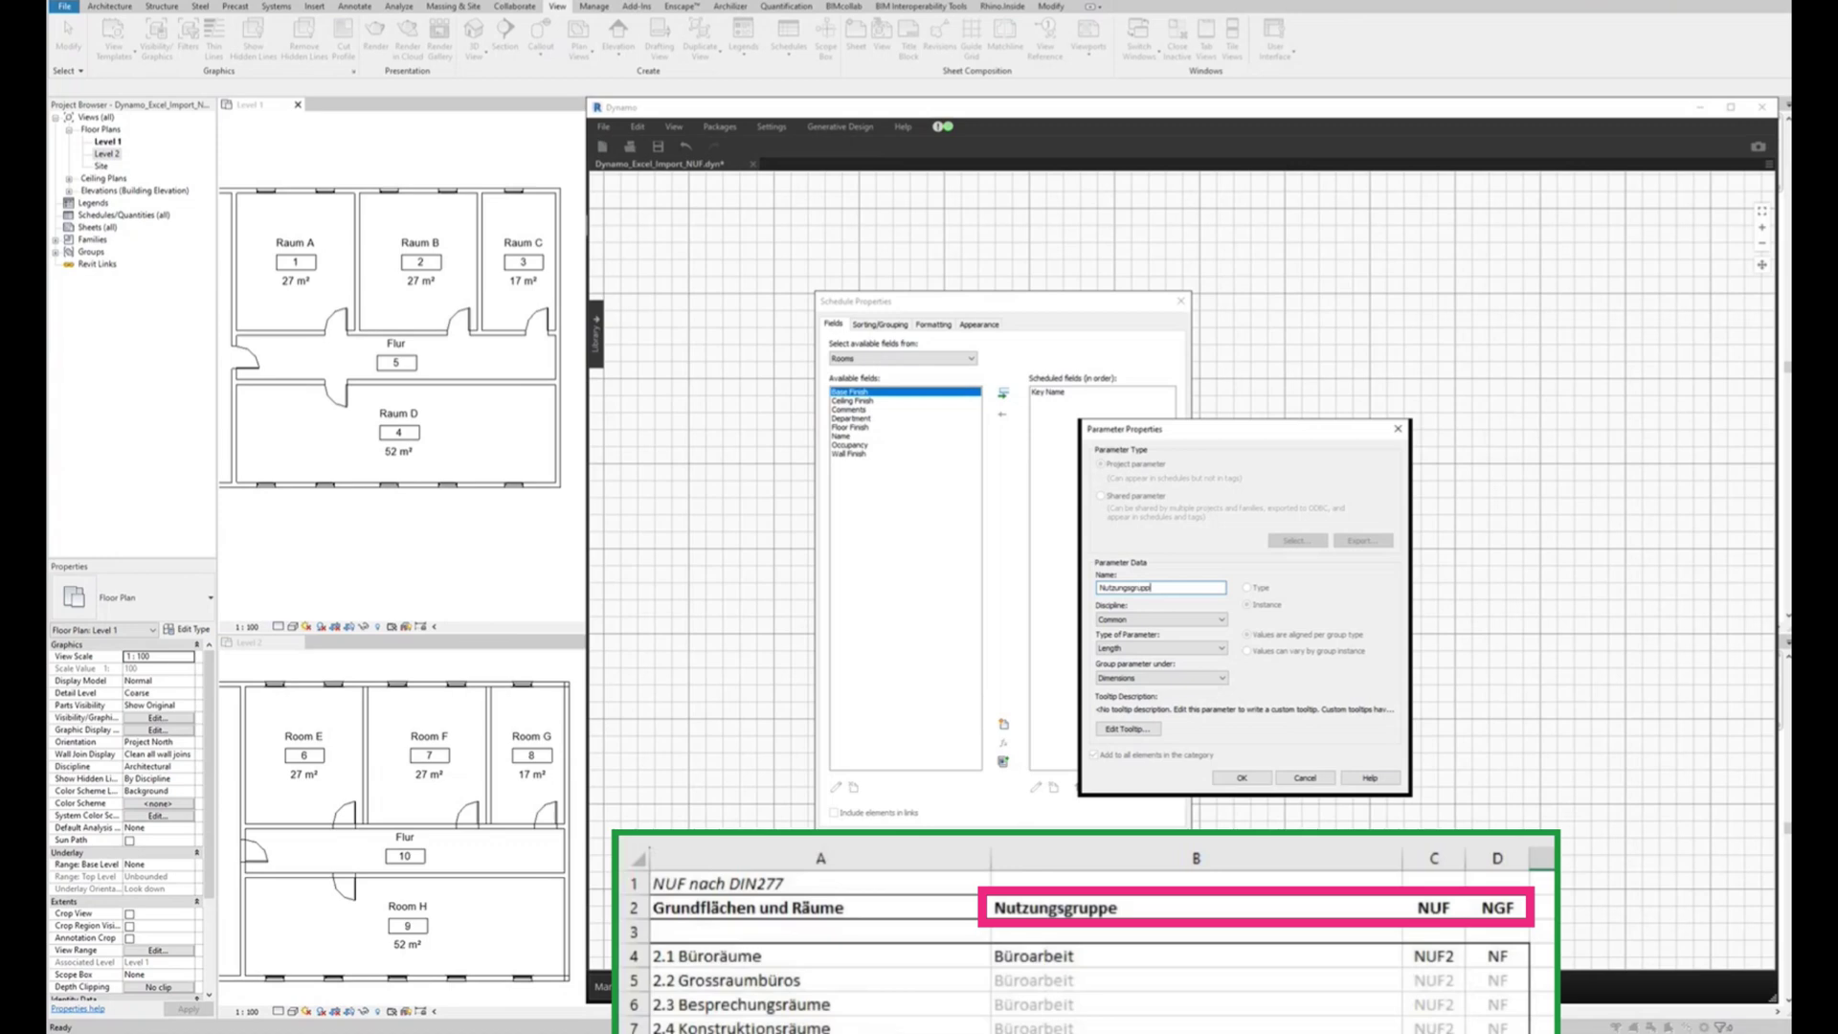
click(1125, 652)
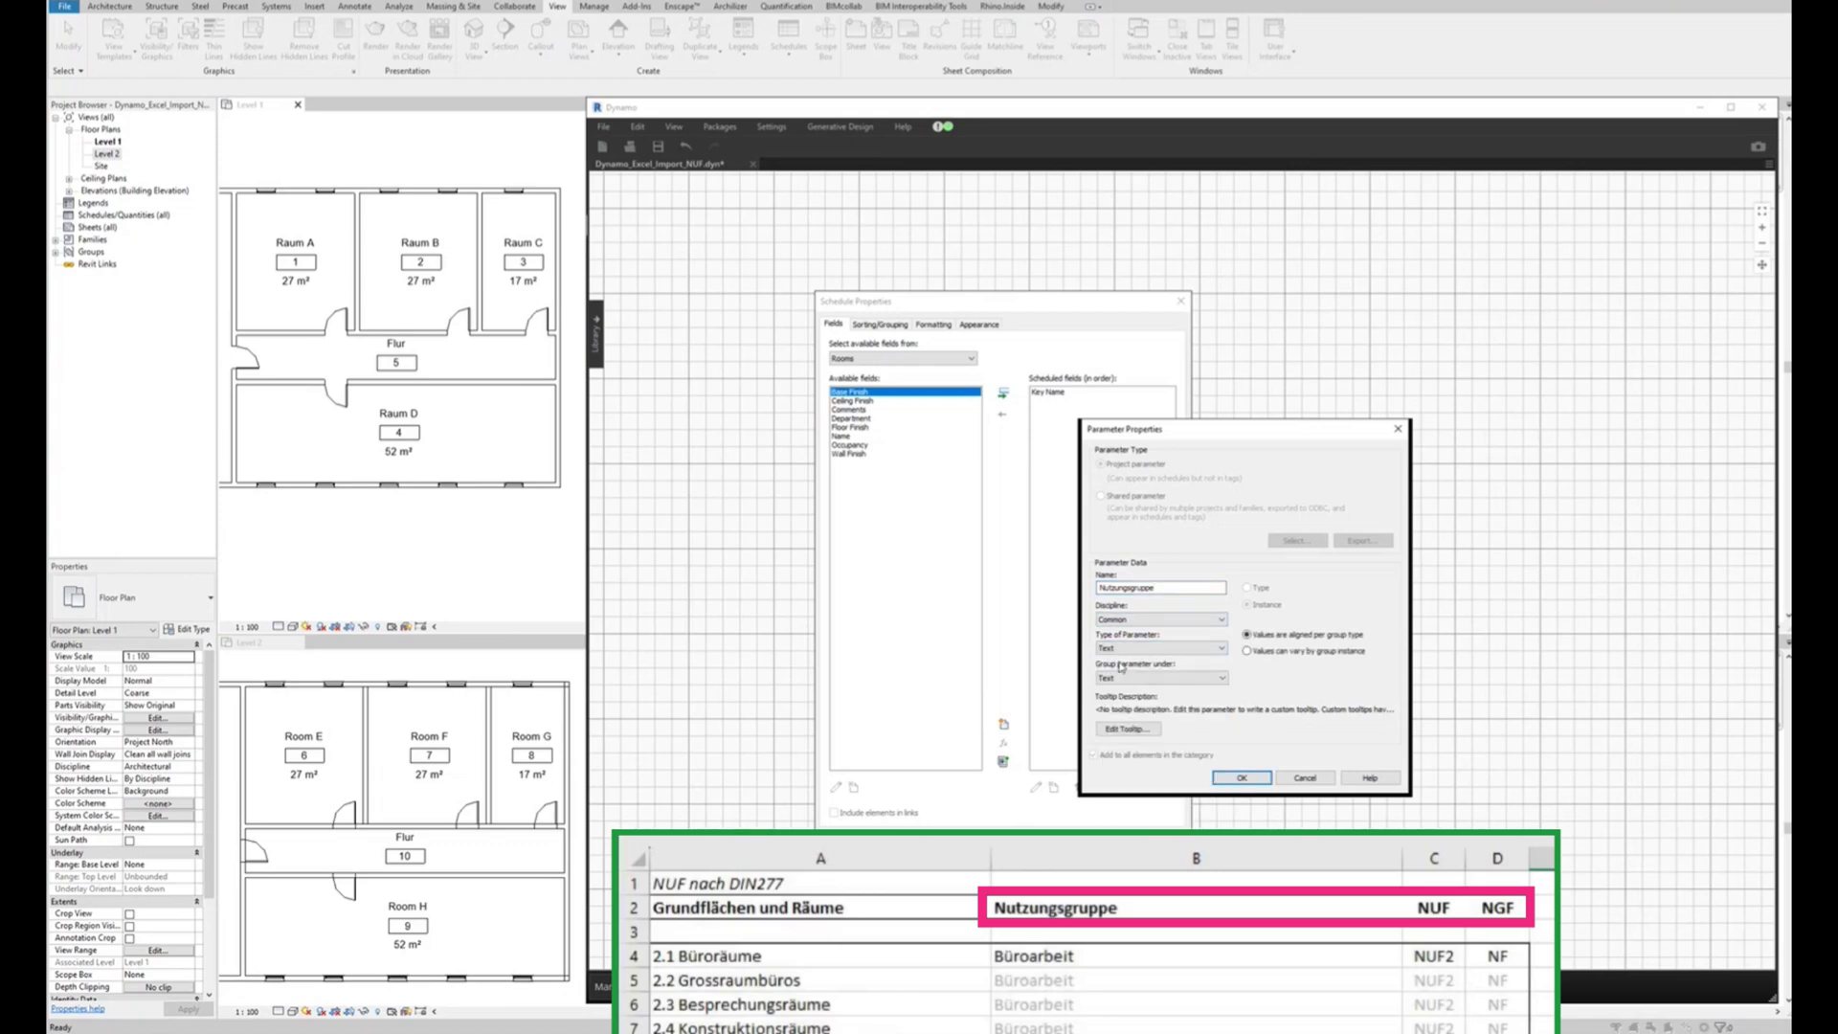
click(1225, 779)
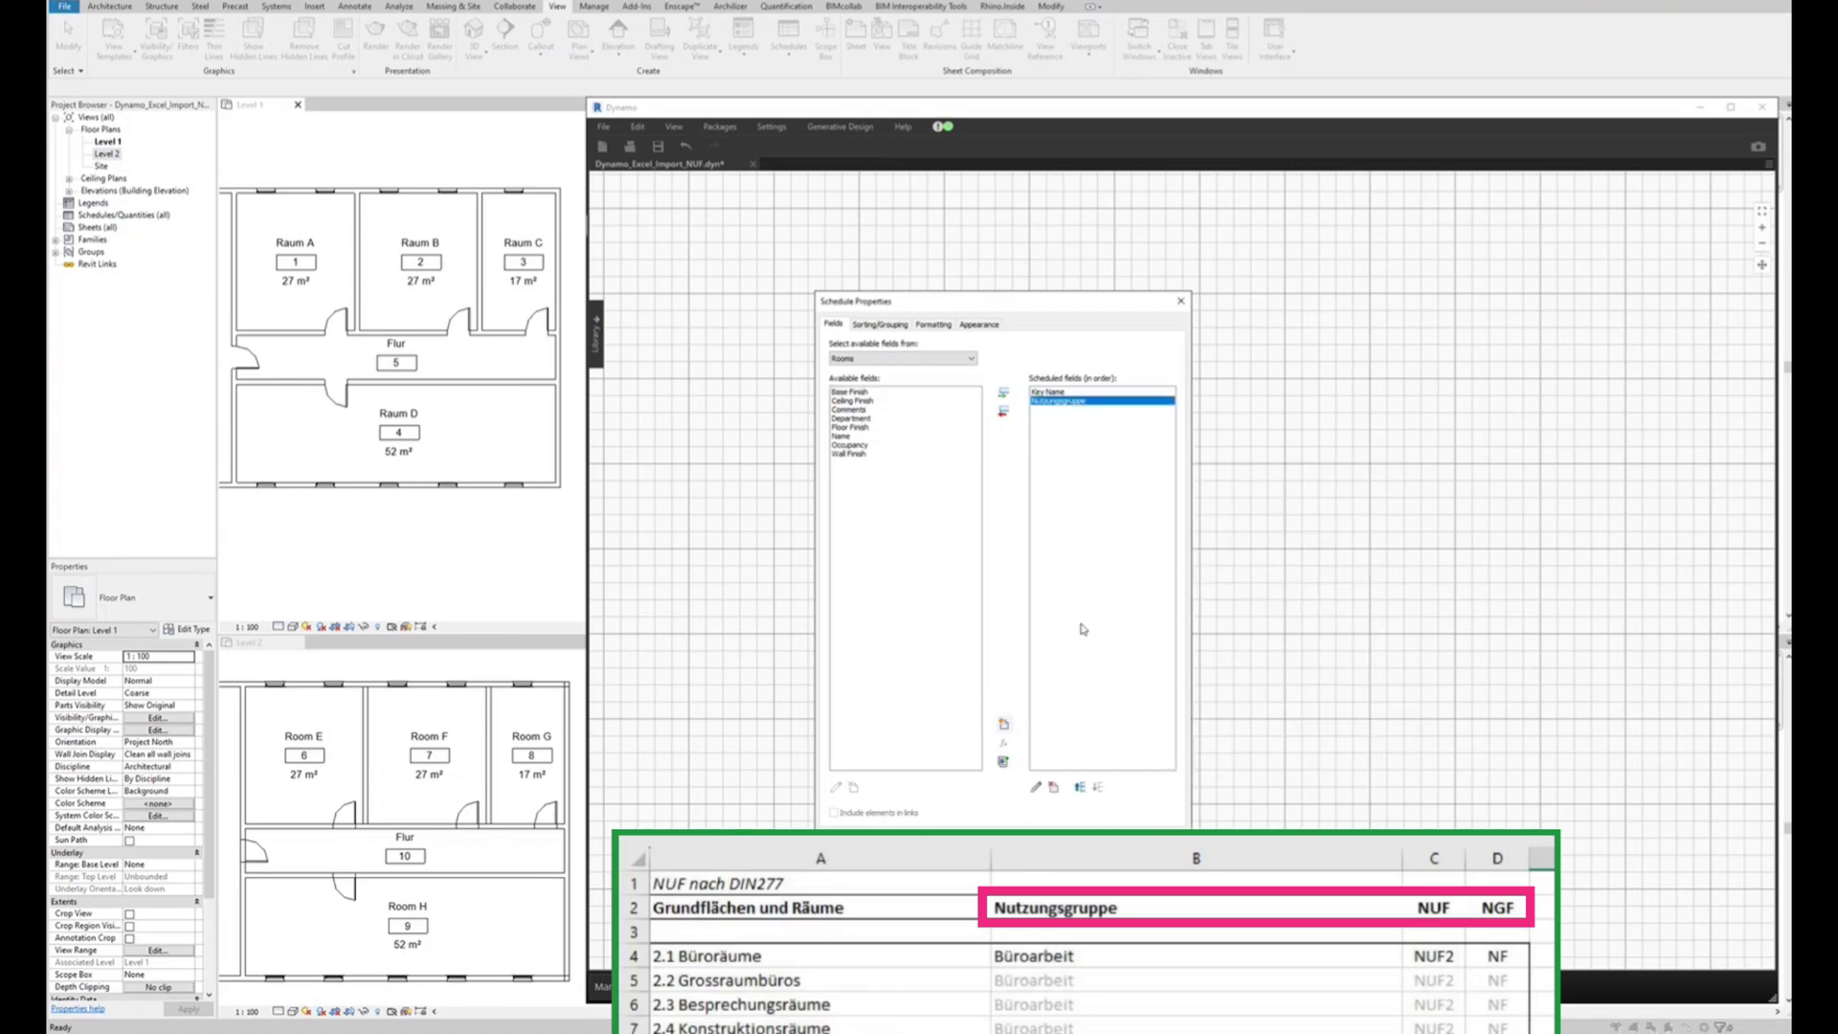
- Add two more text parameters, NUF and NGF
click(1003, 725)
text(NUF)
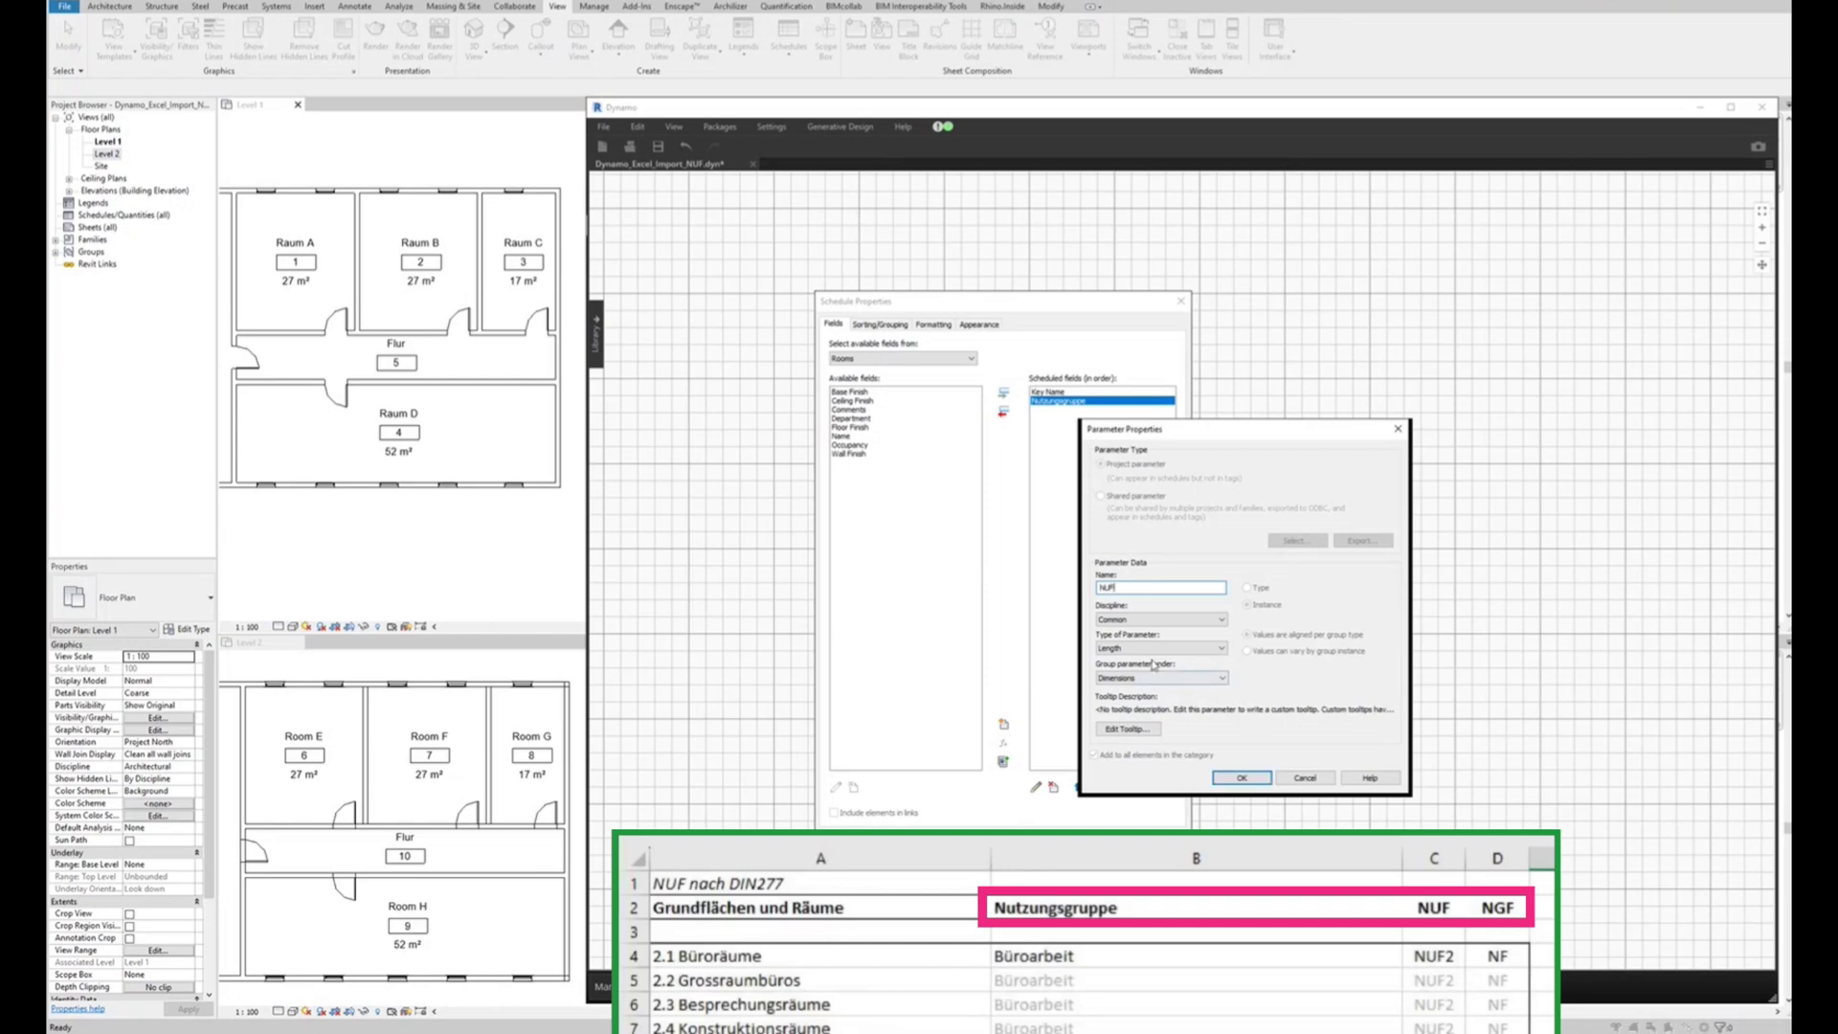
click(1152, 651)
click(1241, 777)
click(1003, 725)
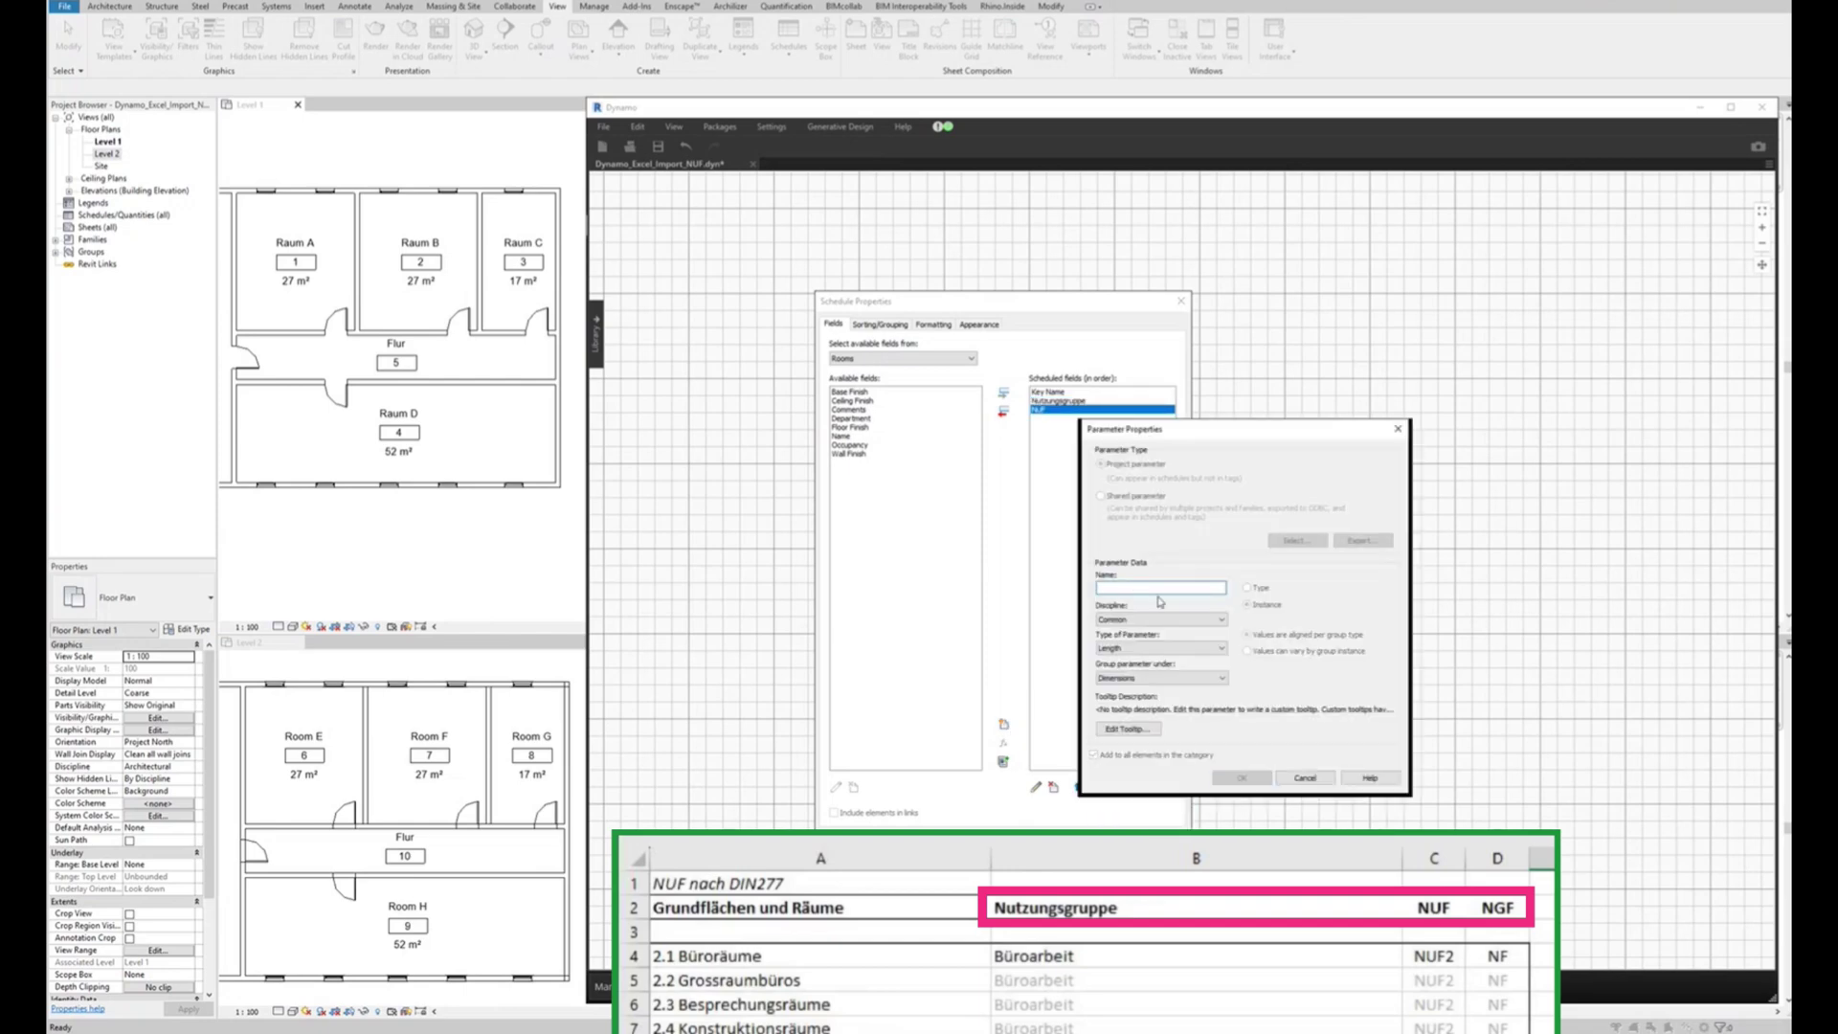
text(NGF)
click(1165, 648)
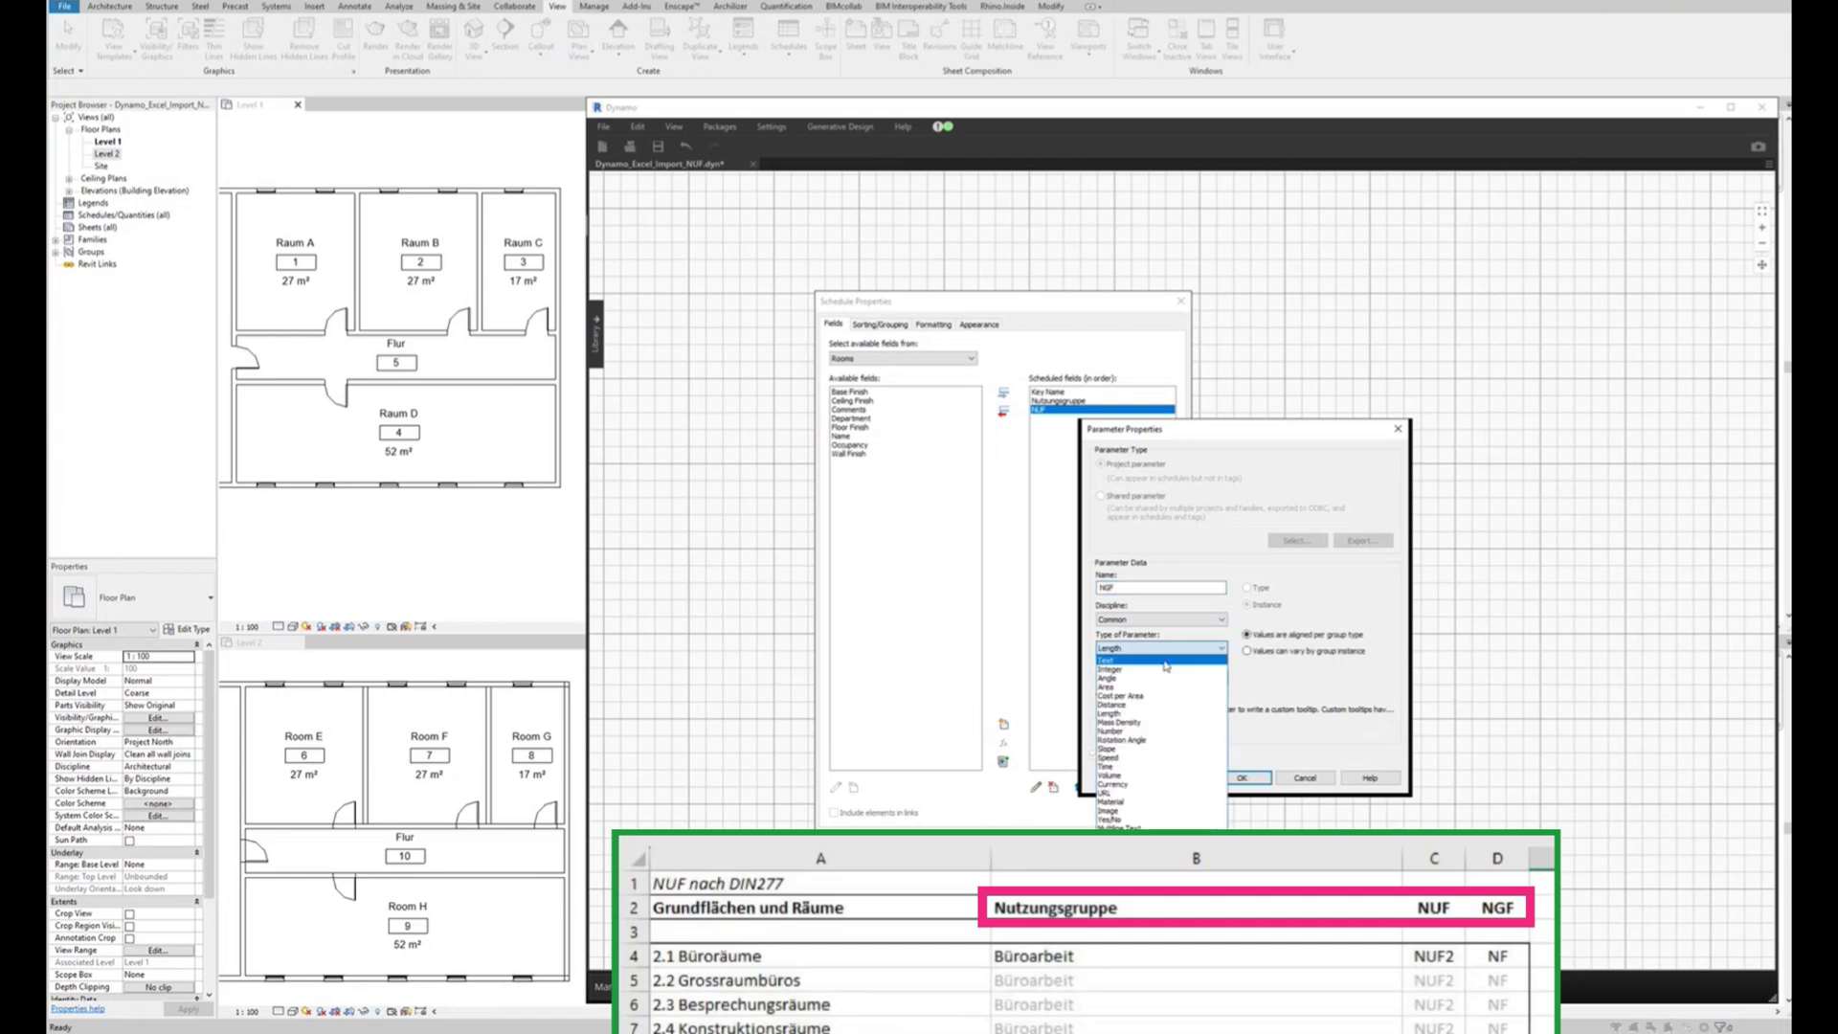
click(1243, 778)
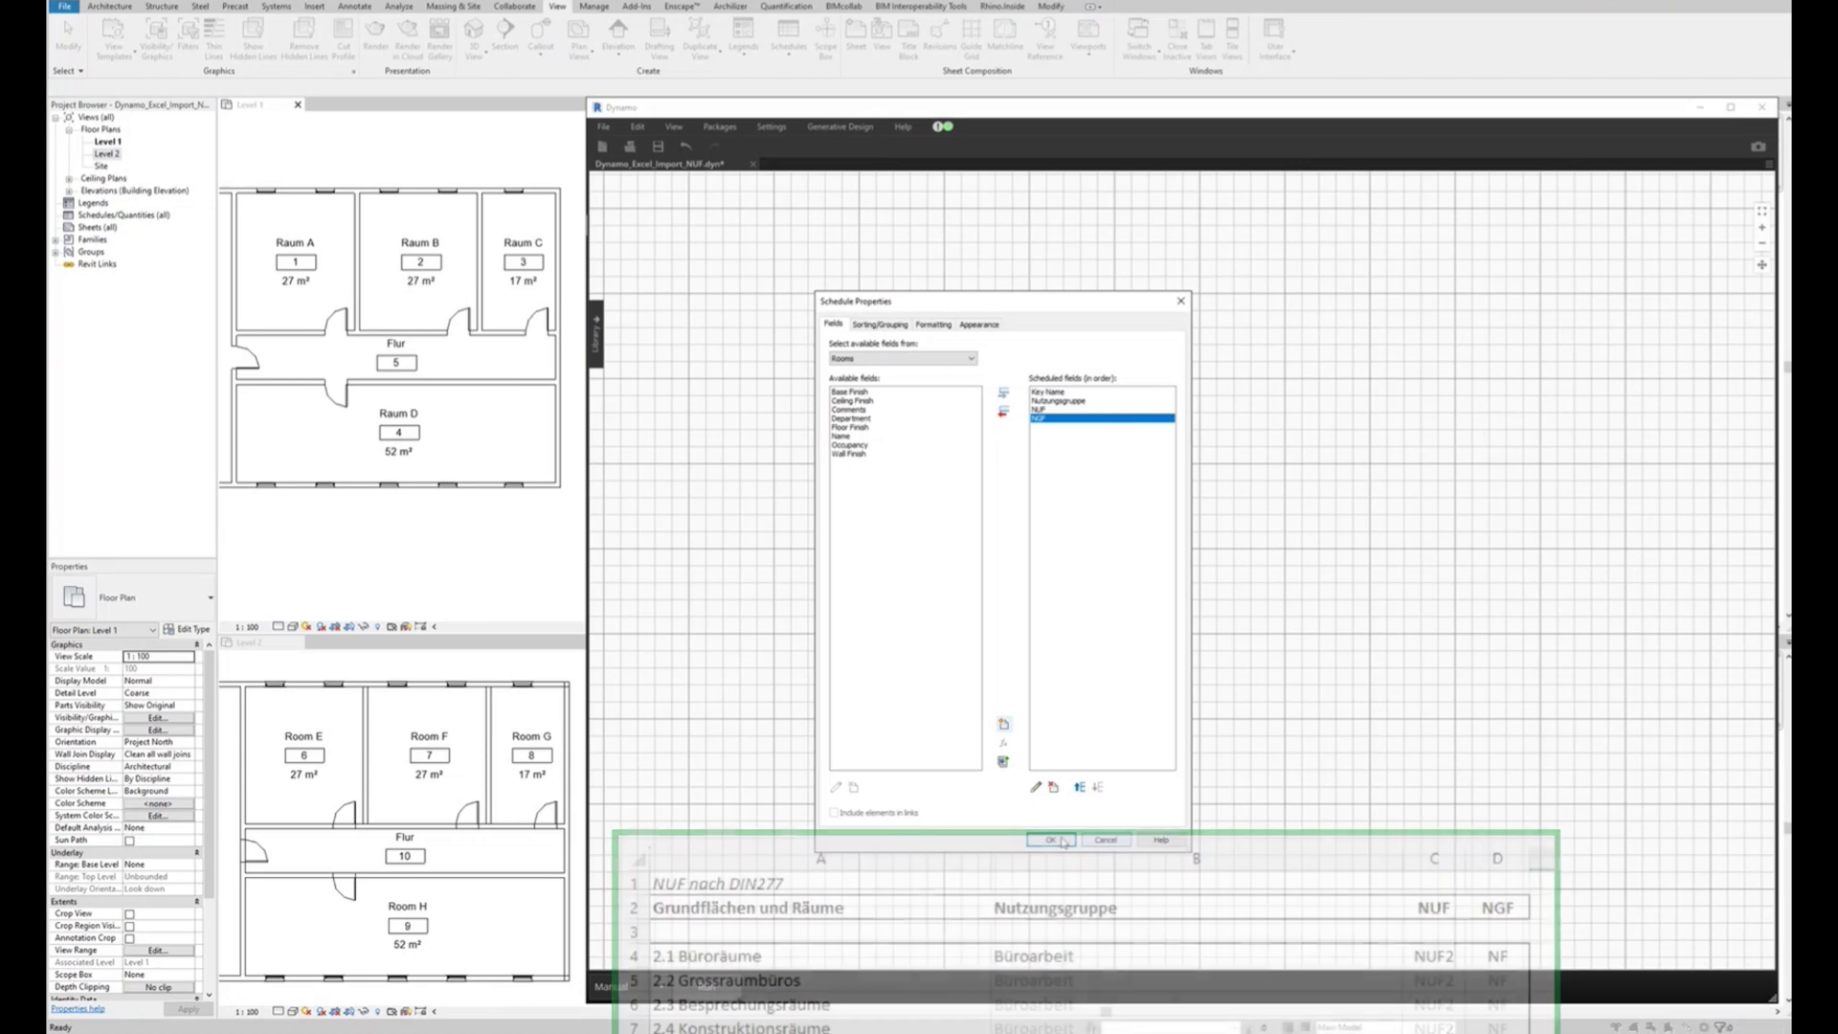
- Open the Raum NUF schedule and place a Data.ImportExcel node in Dynamo
click(1053, 839)
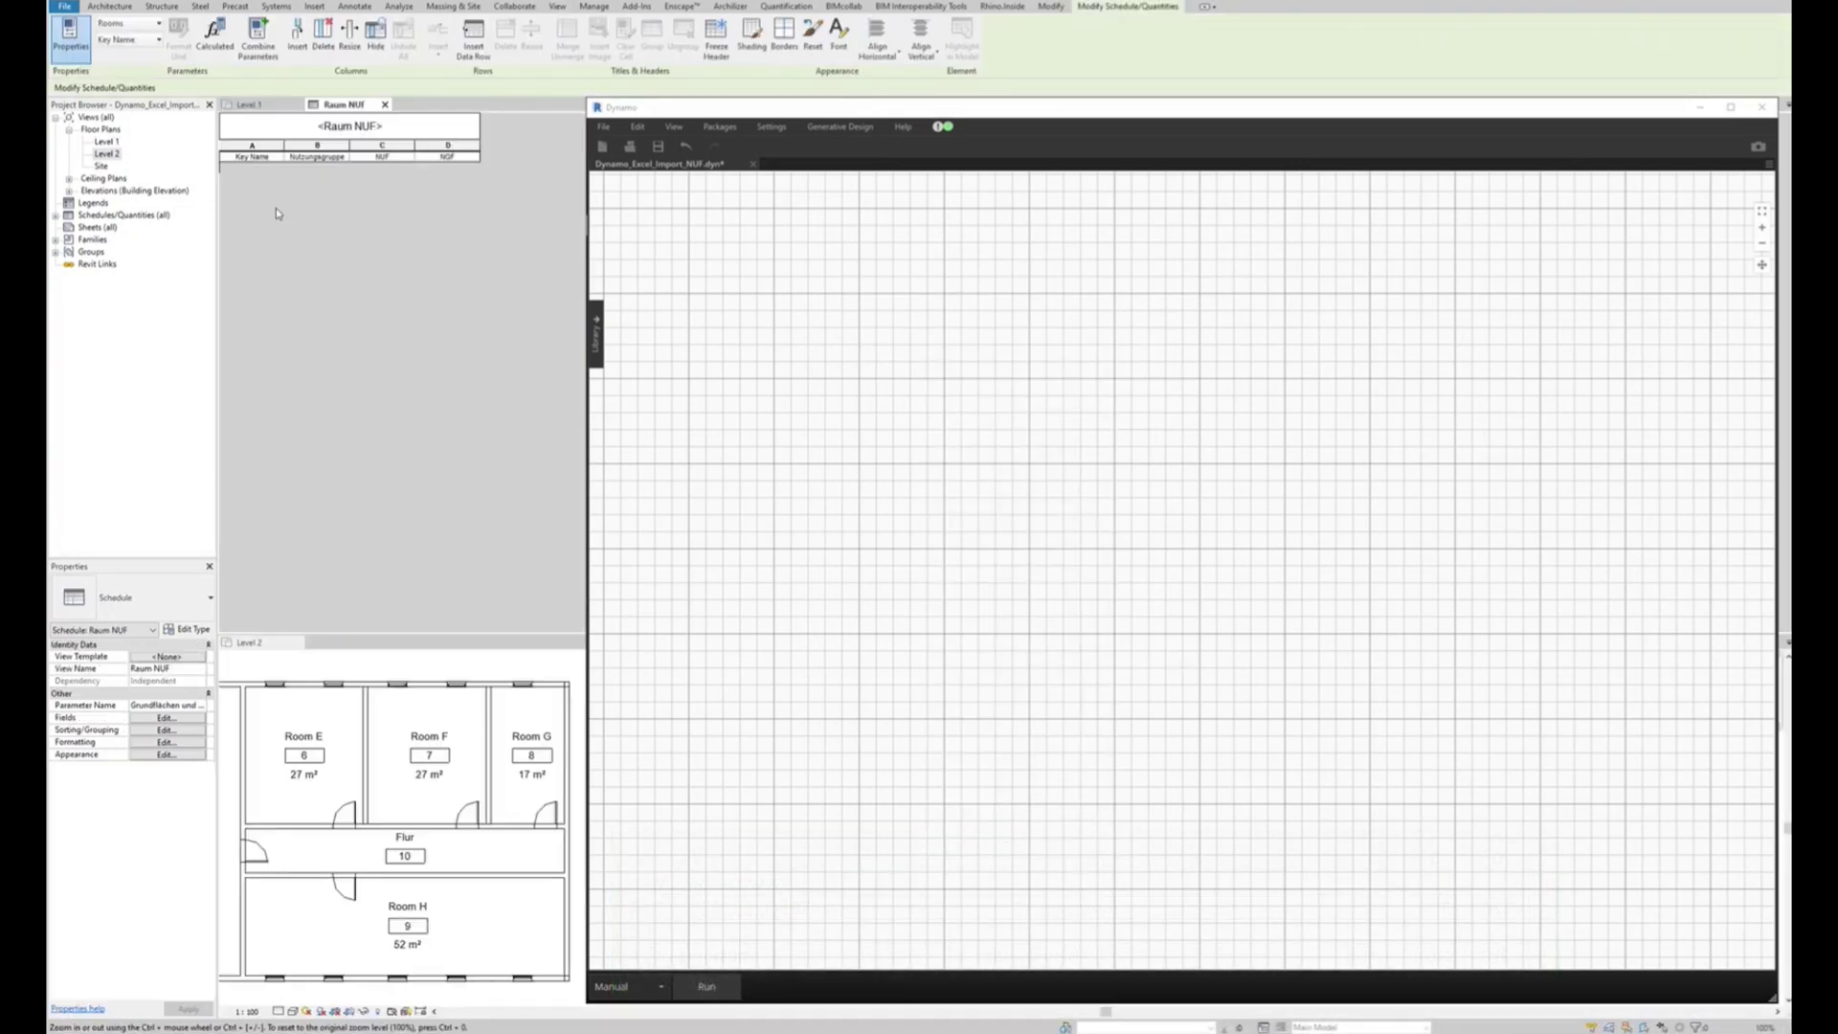
ctrl+scroll(275, 209, up, 2)
ctrl+scroll(263, 212, up, 1)
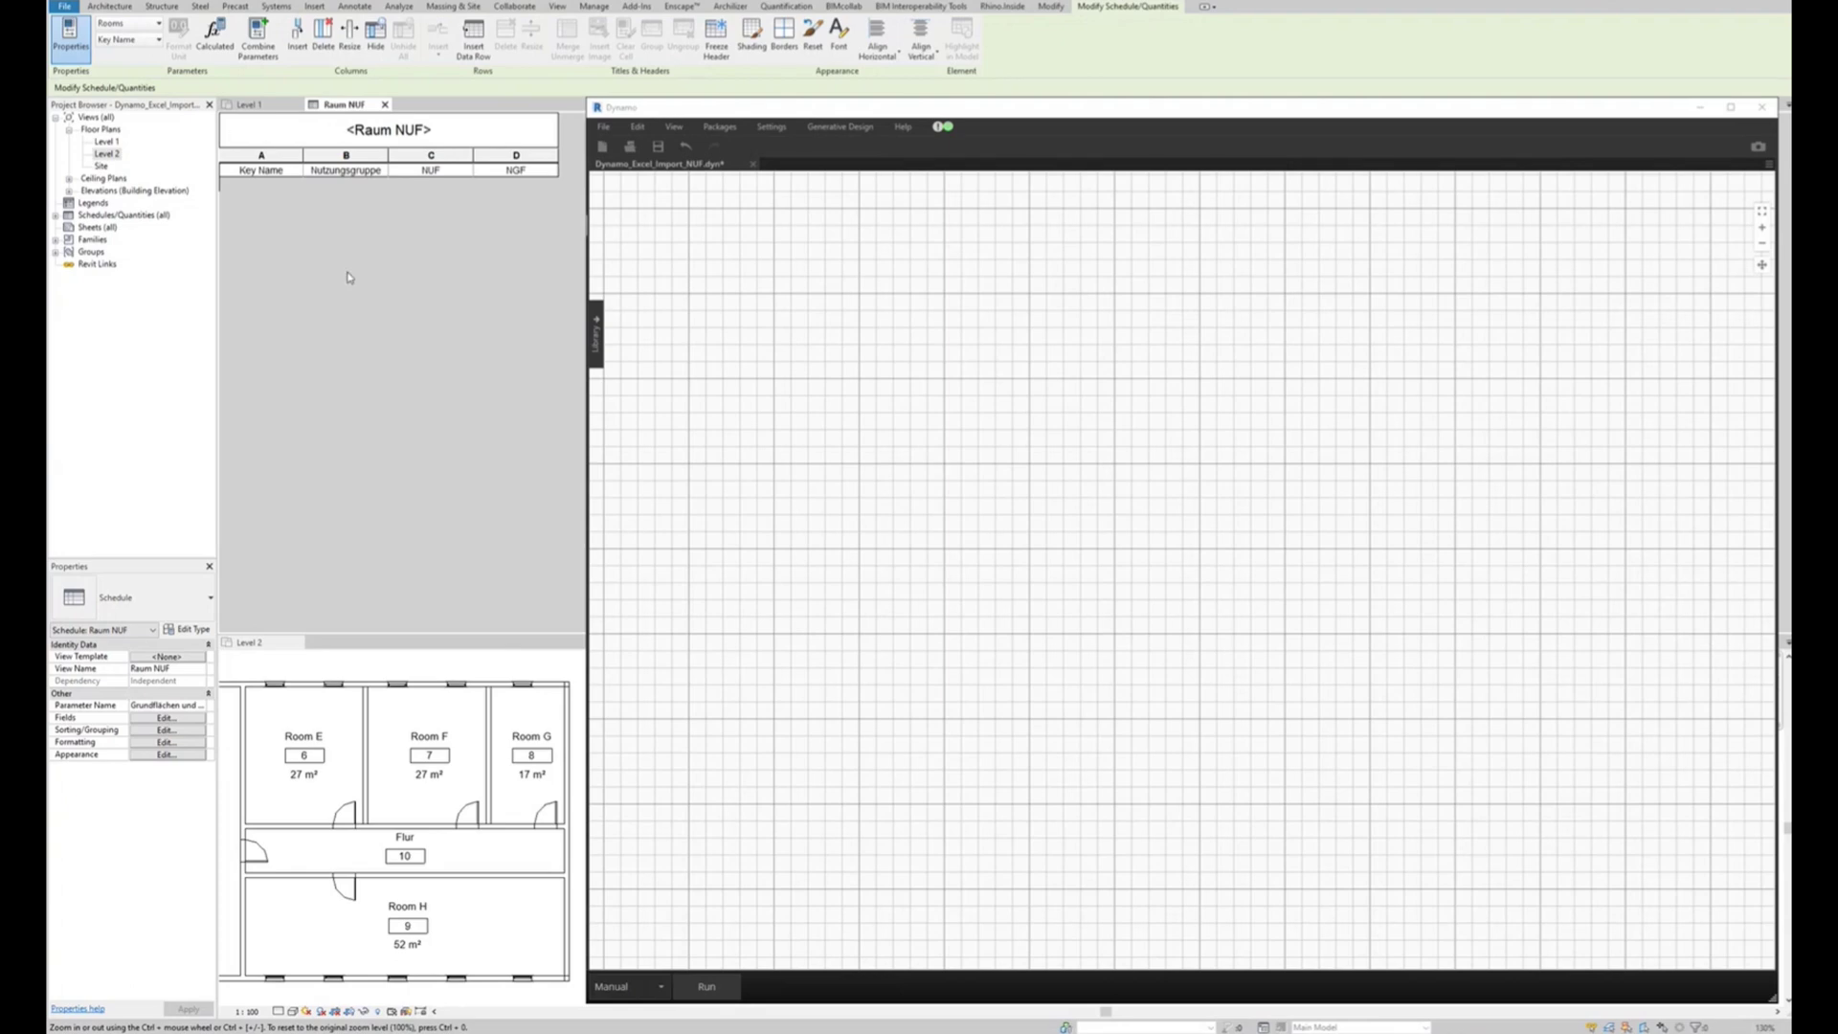
right_click(851, 388)
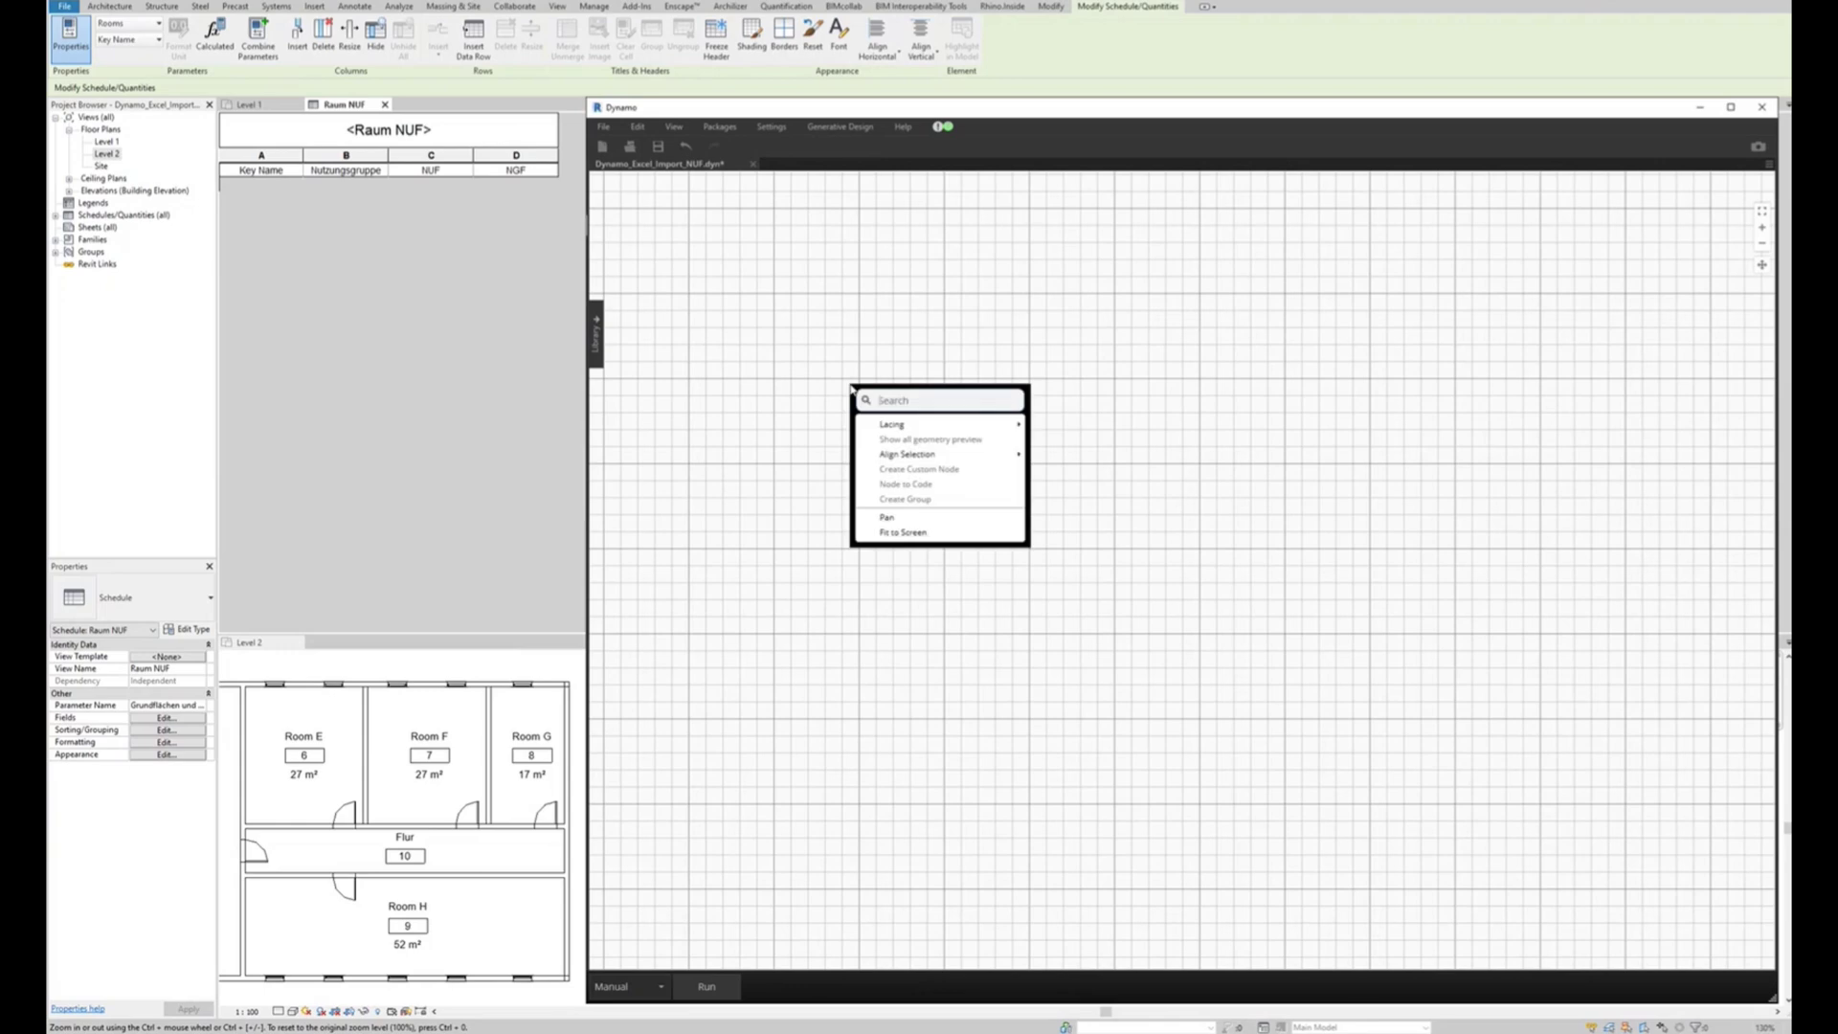
text(excel)
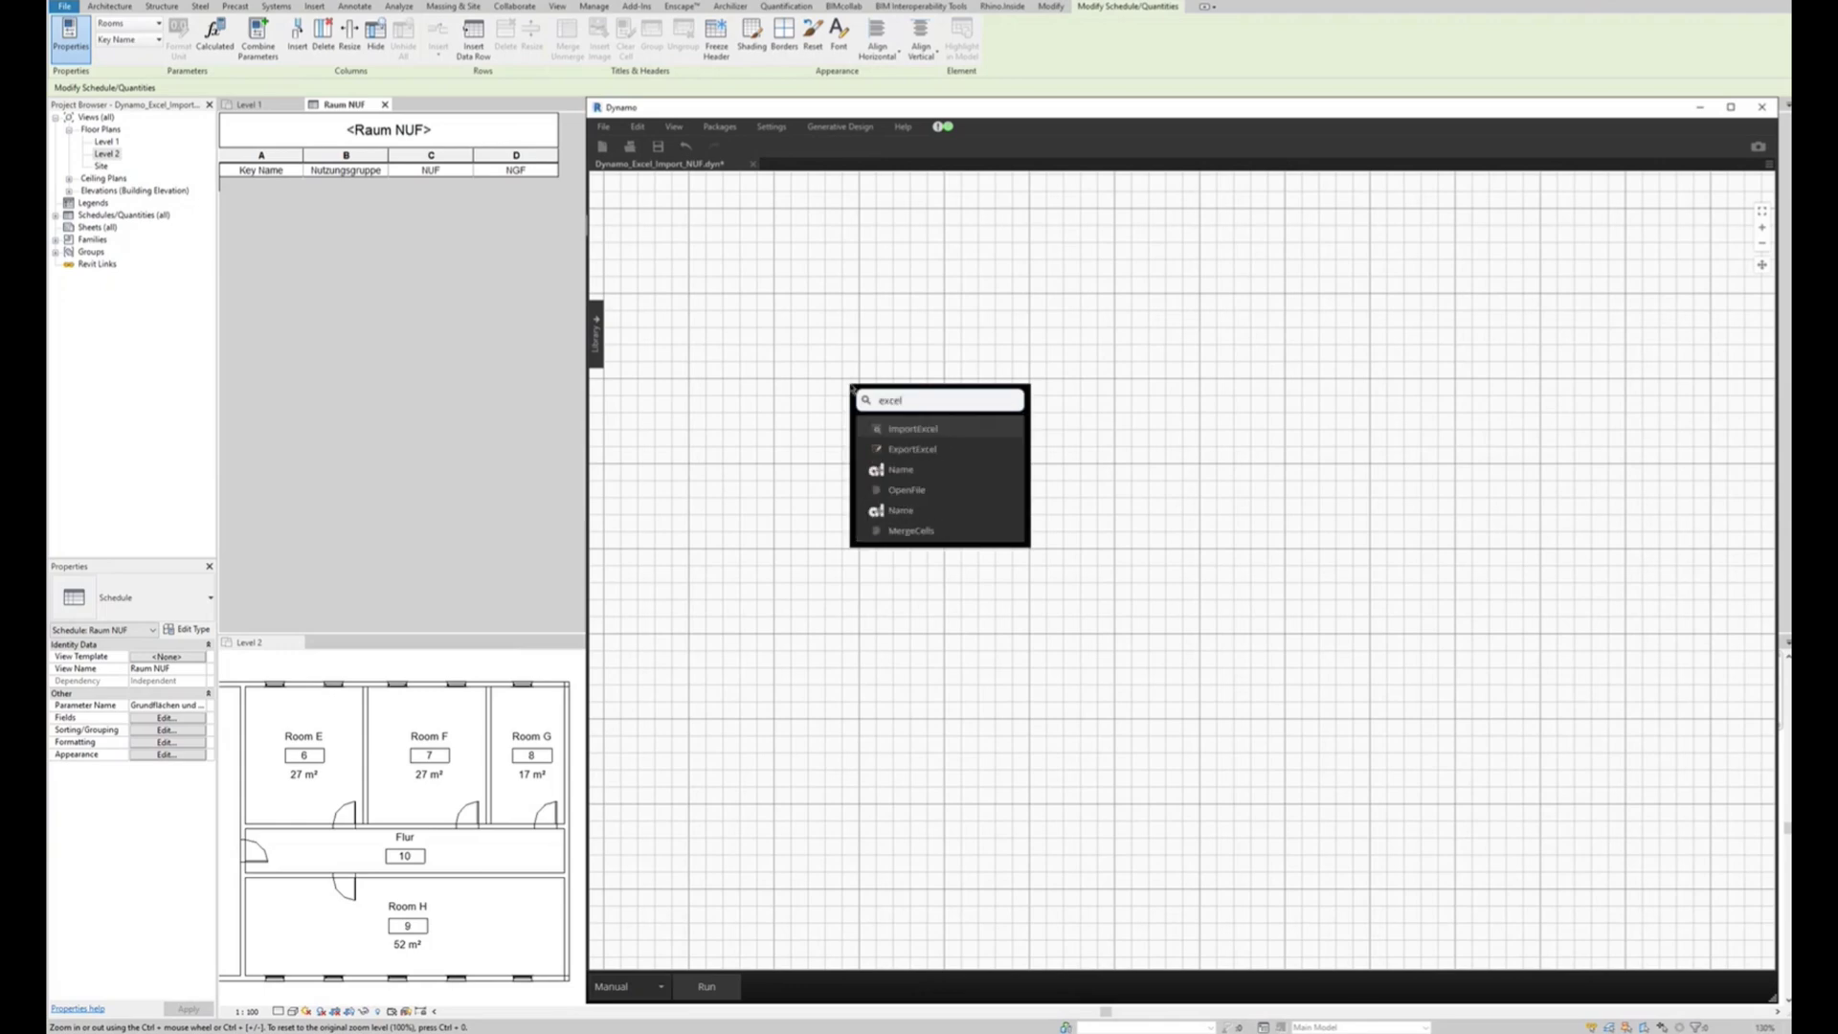
click(912, 429)
drag(936, 445, 923, 489)
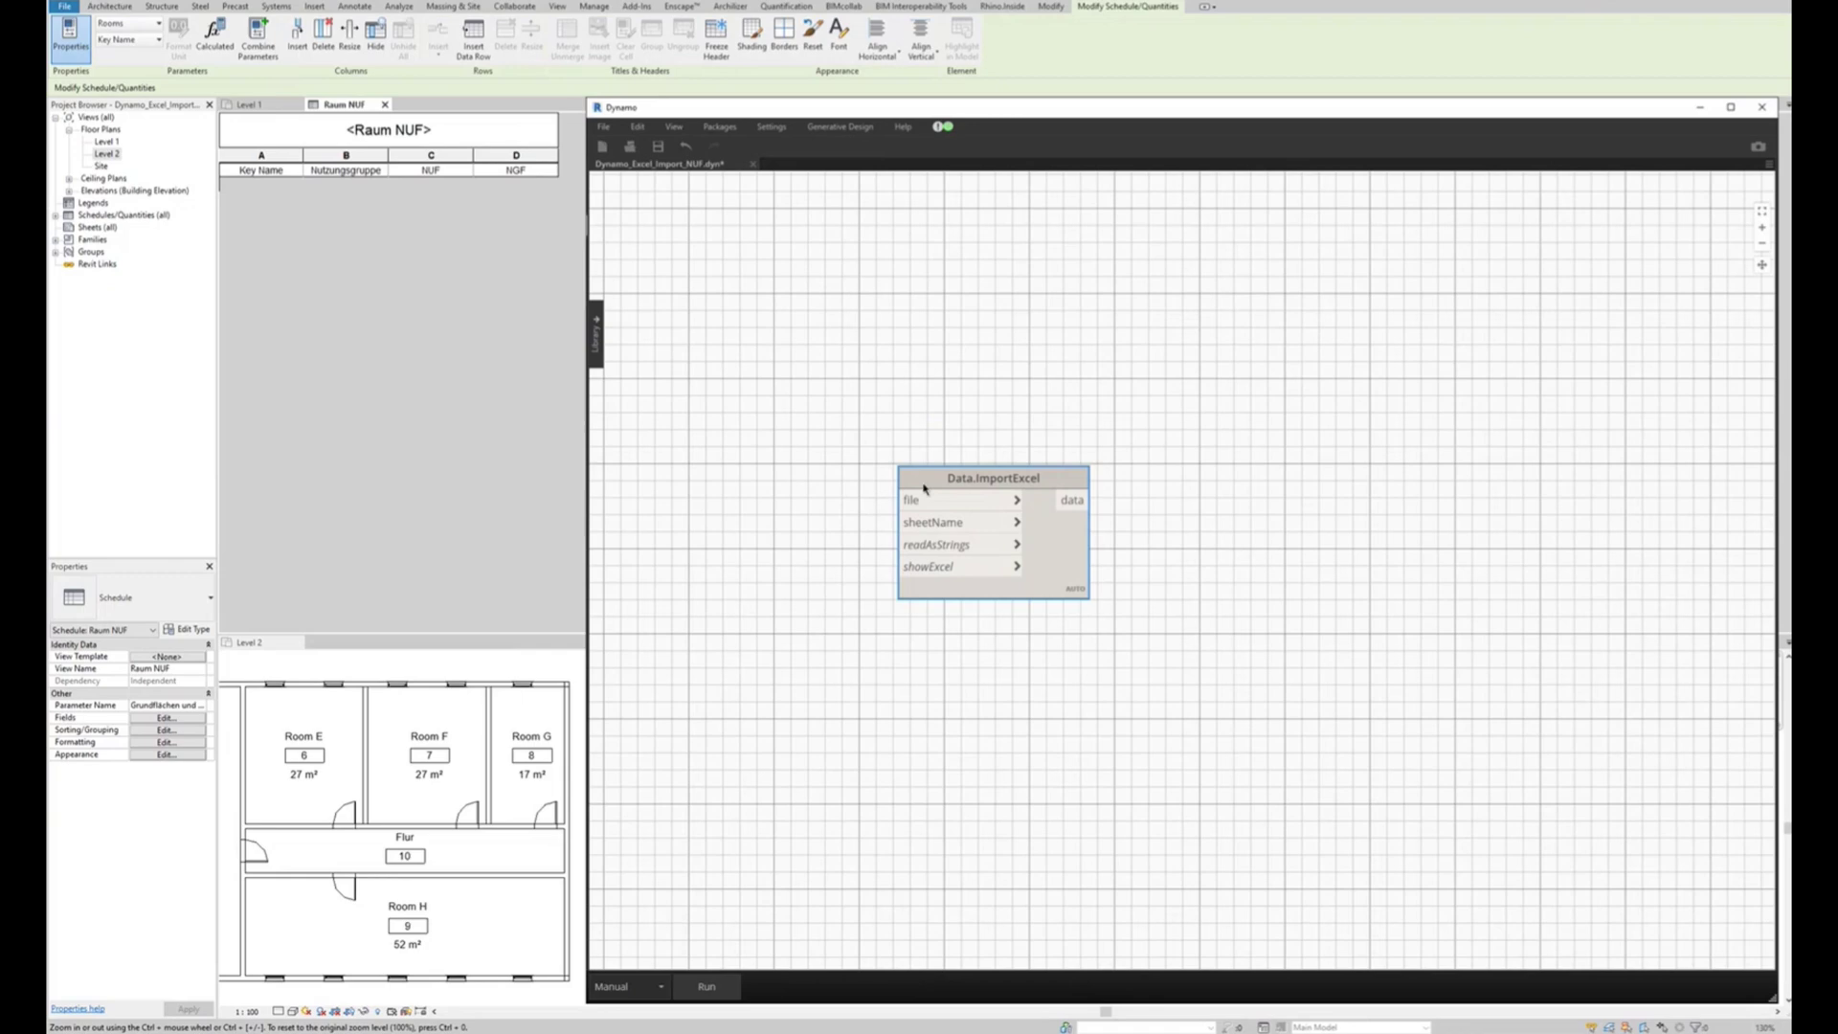
- Add a File Path node pointing to Dynamo_Excel_Import_NUF.xlsx
right_click(822, 403)
text(file path)
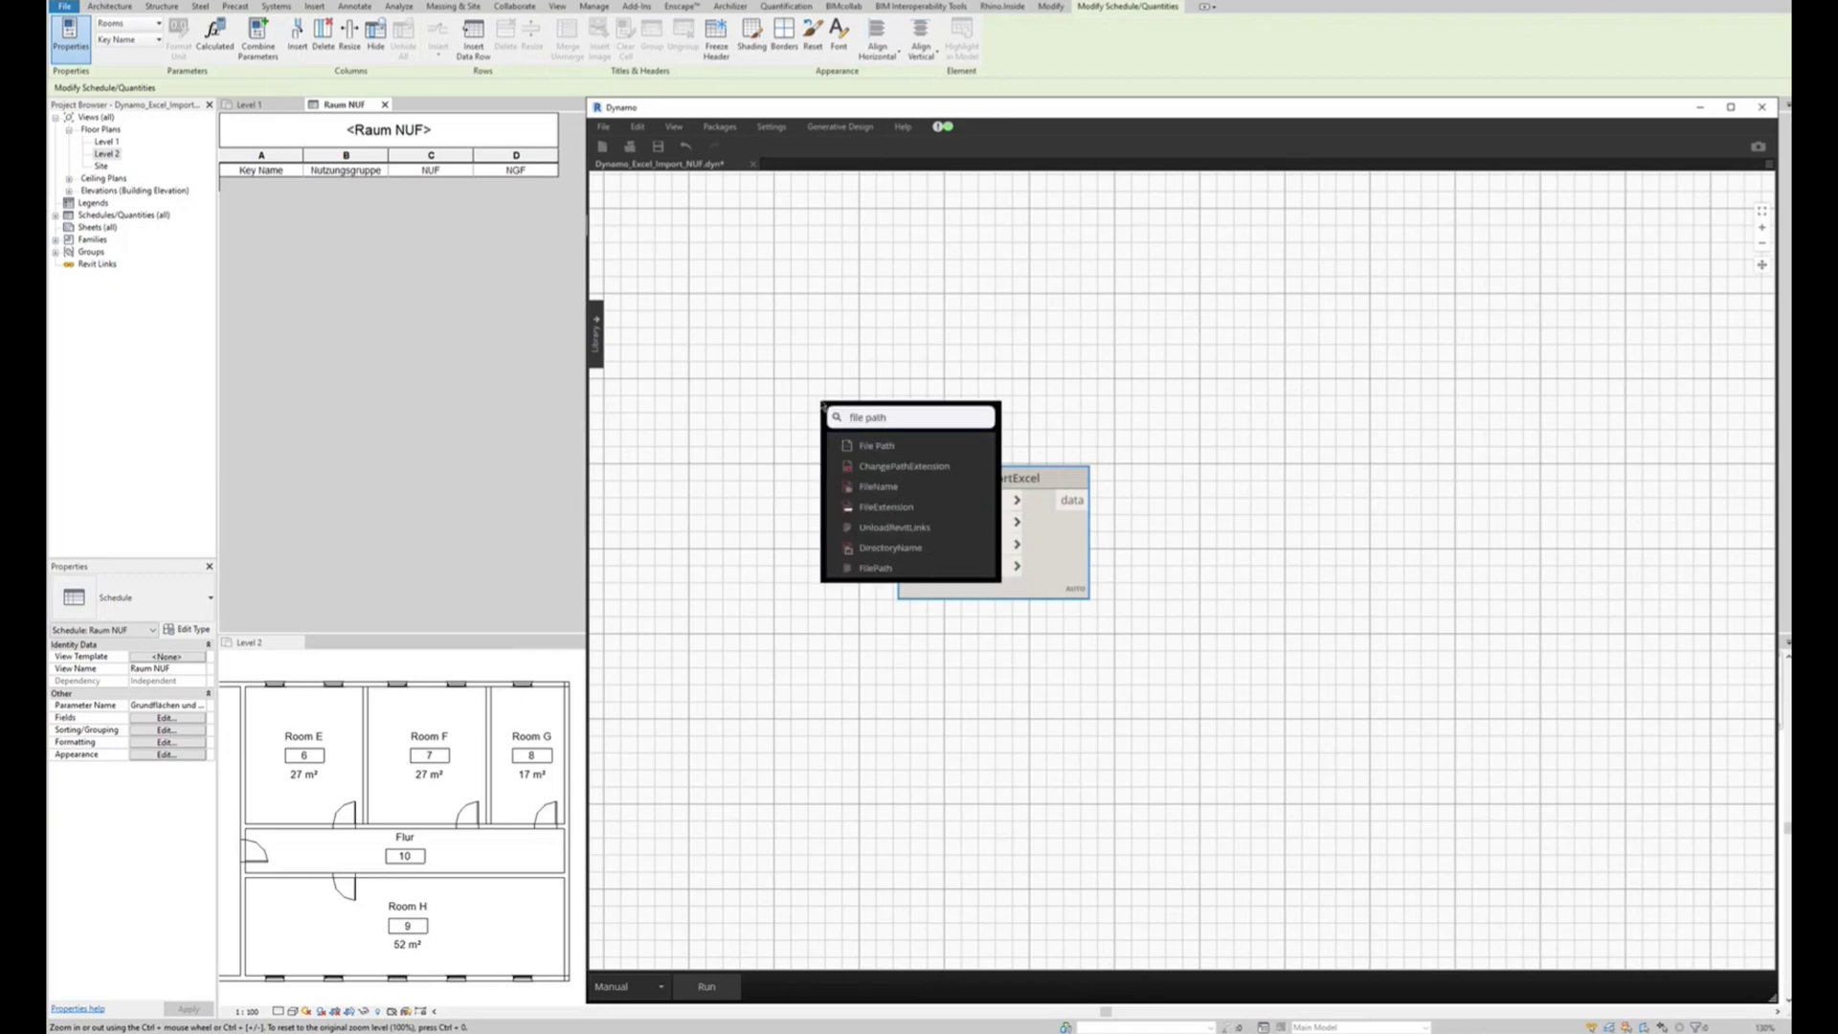
click(859, 444)
drag(832, 435, 726, 394)
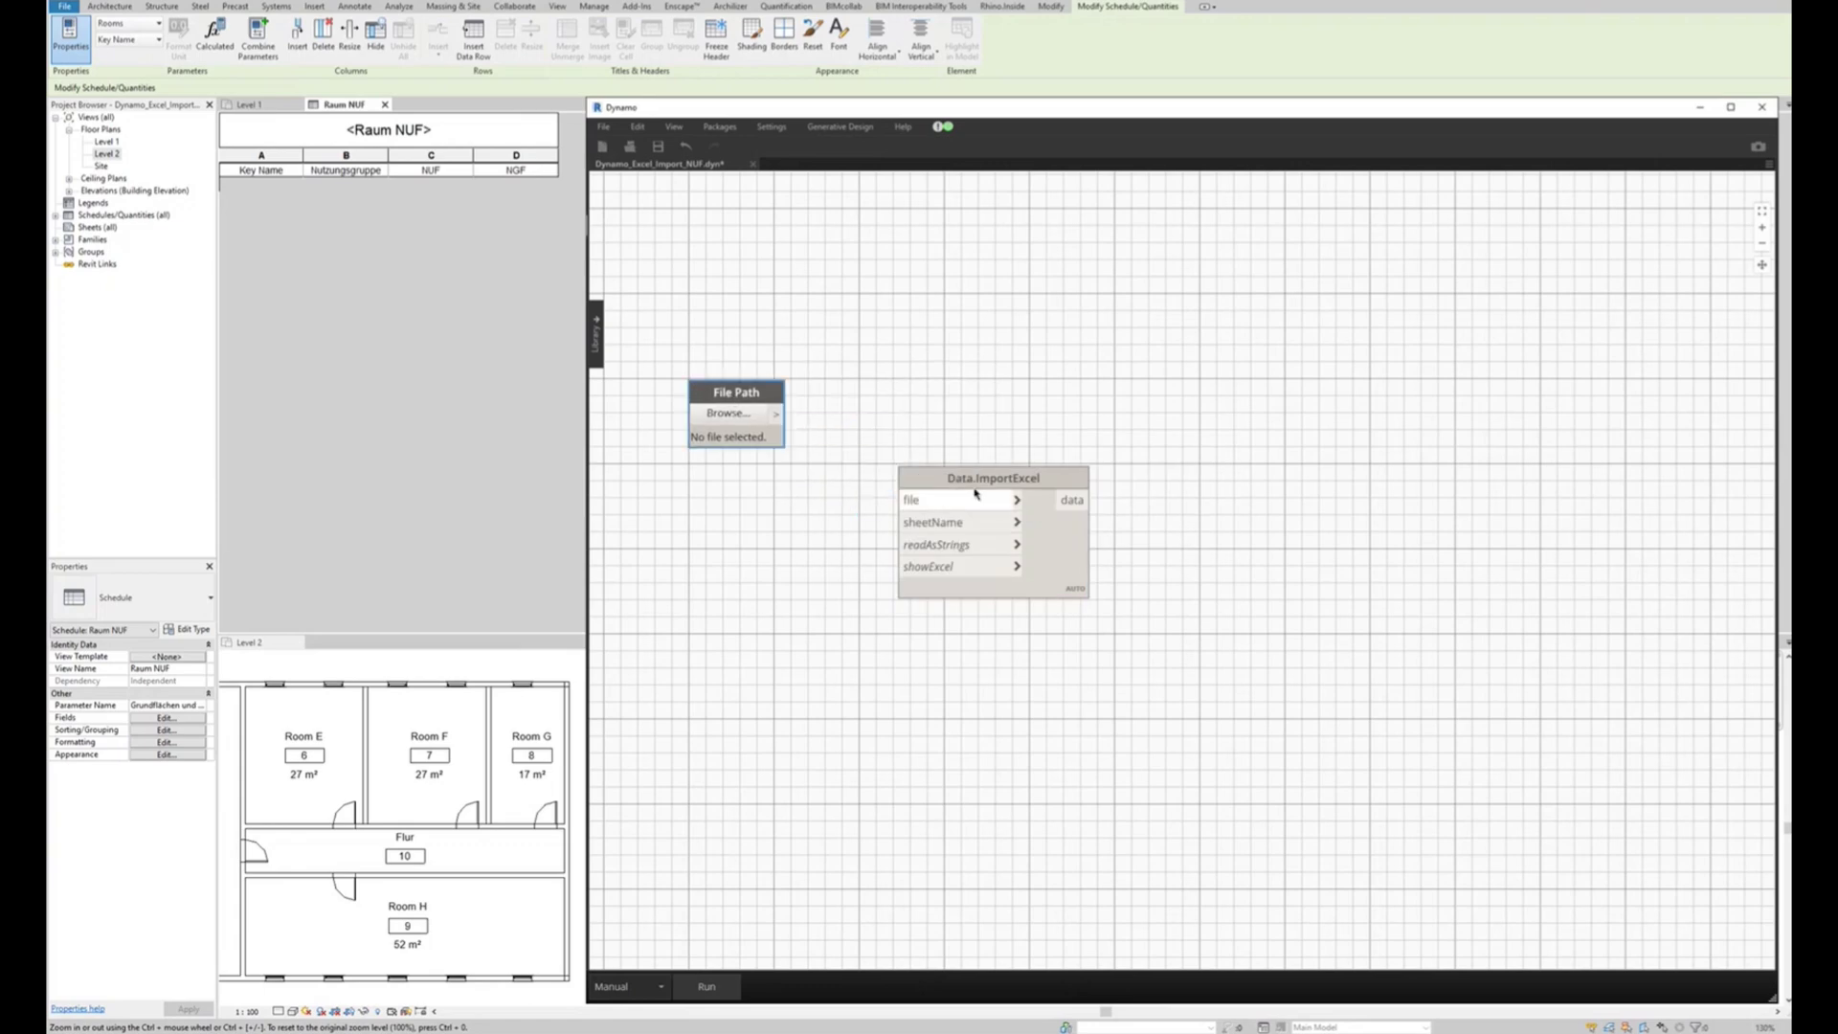
drag(993, 477, 1059, 391)
click(728, 413)
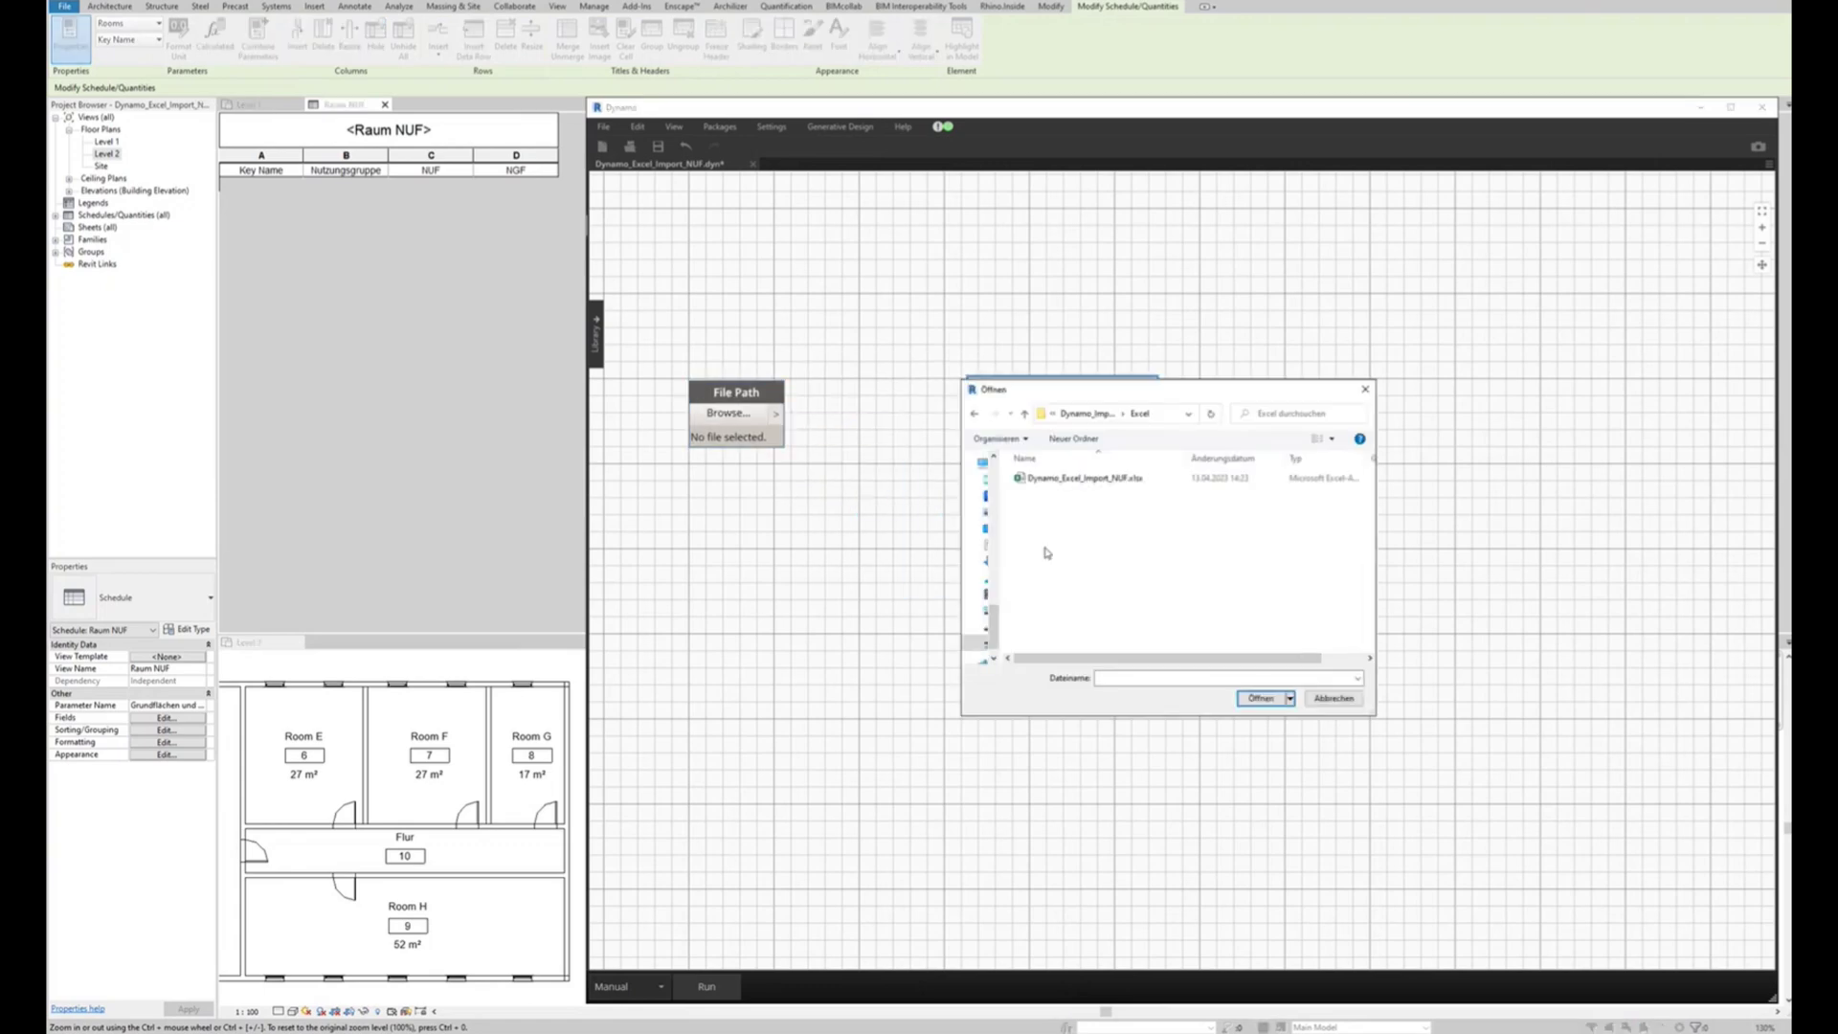
click(1067, 478)
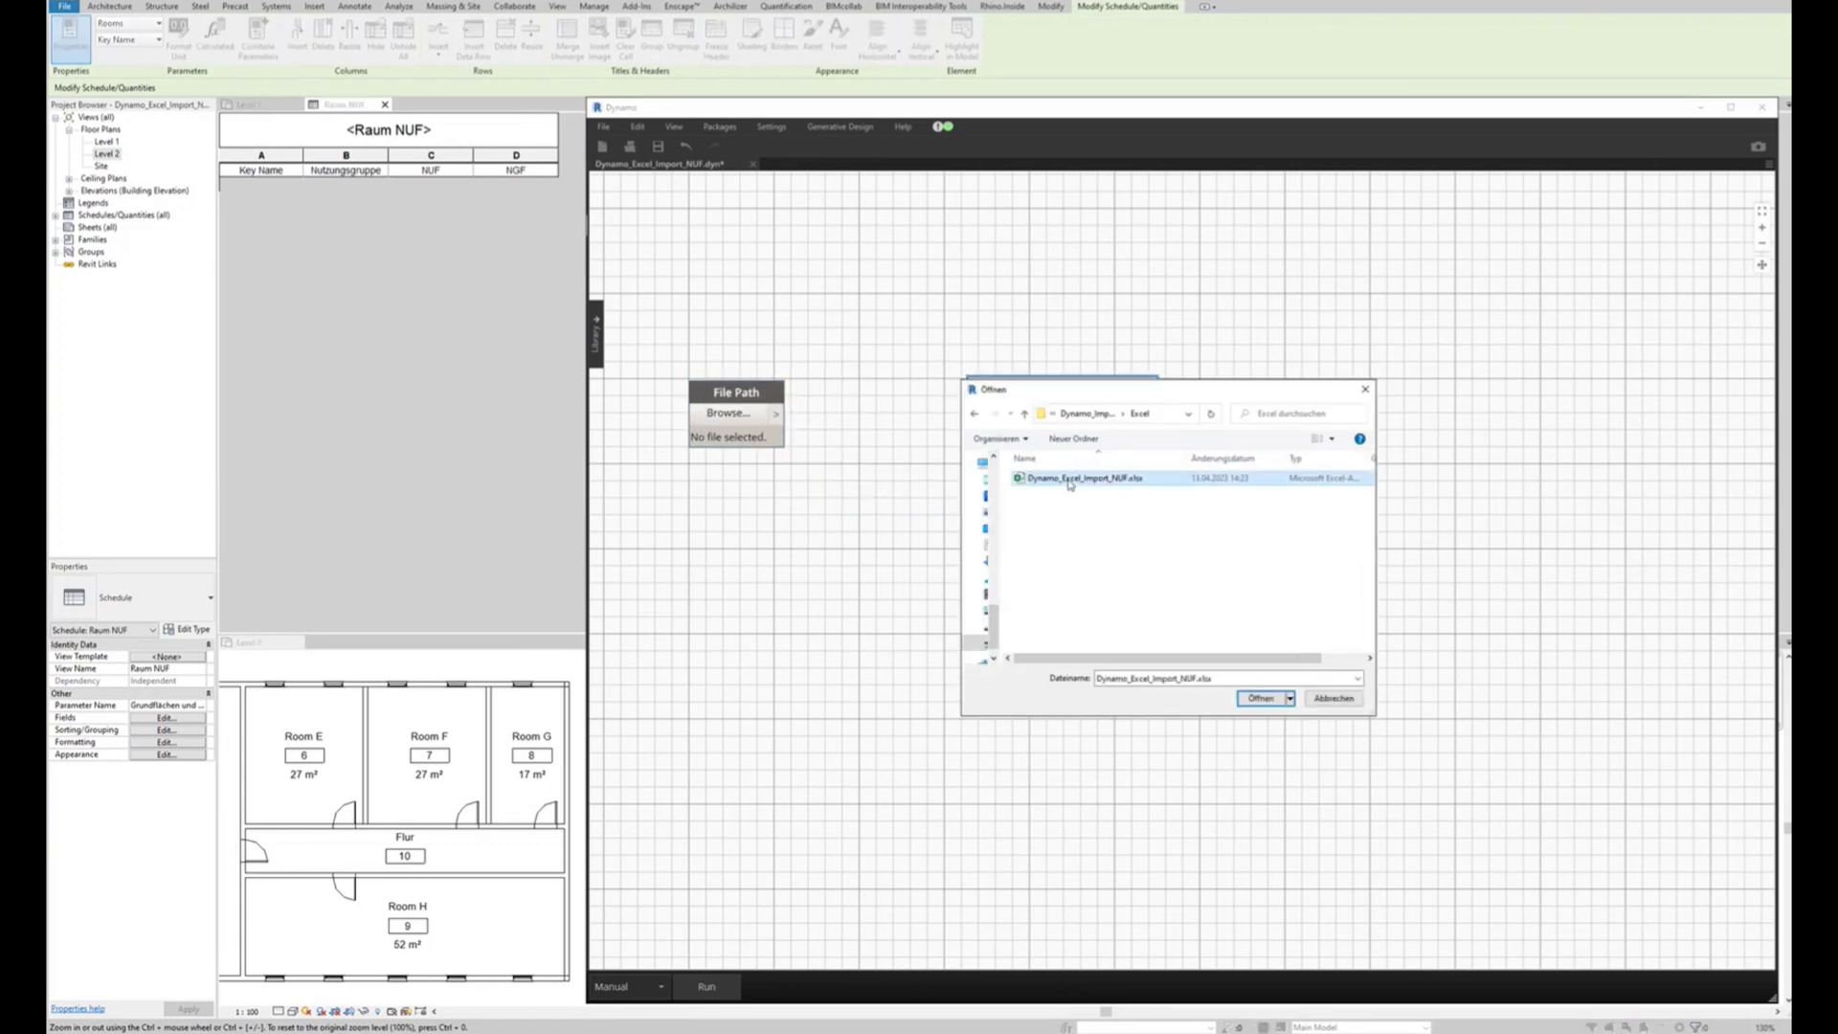
click(1259, 699)
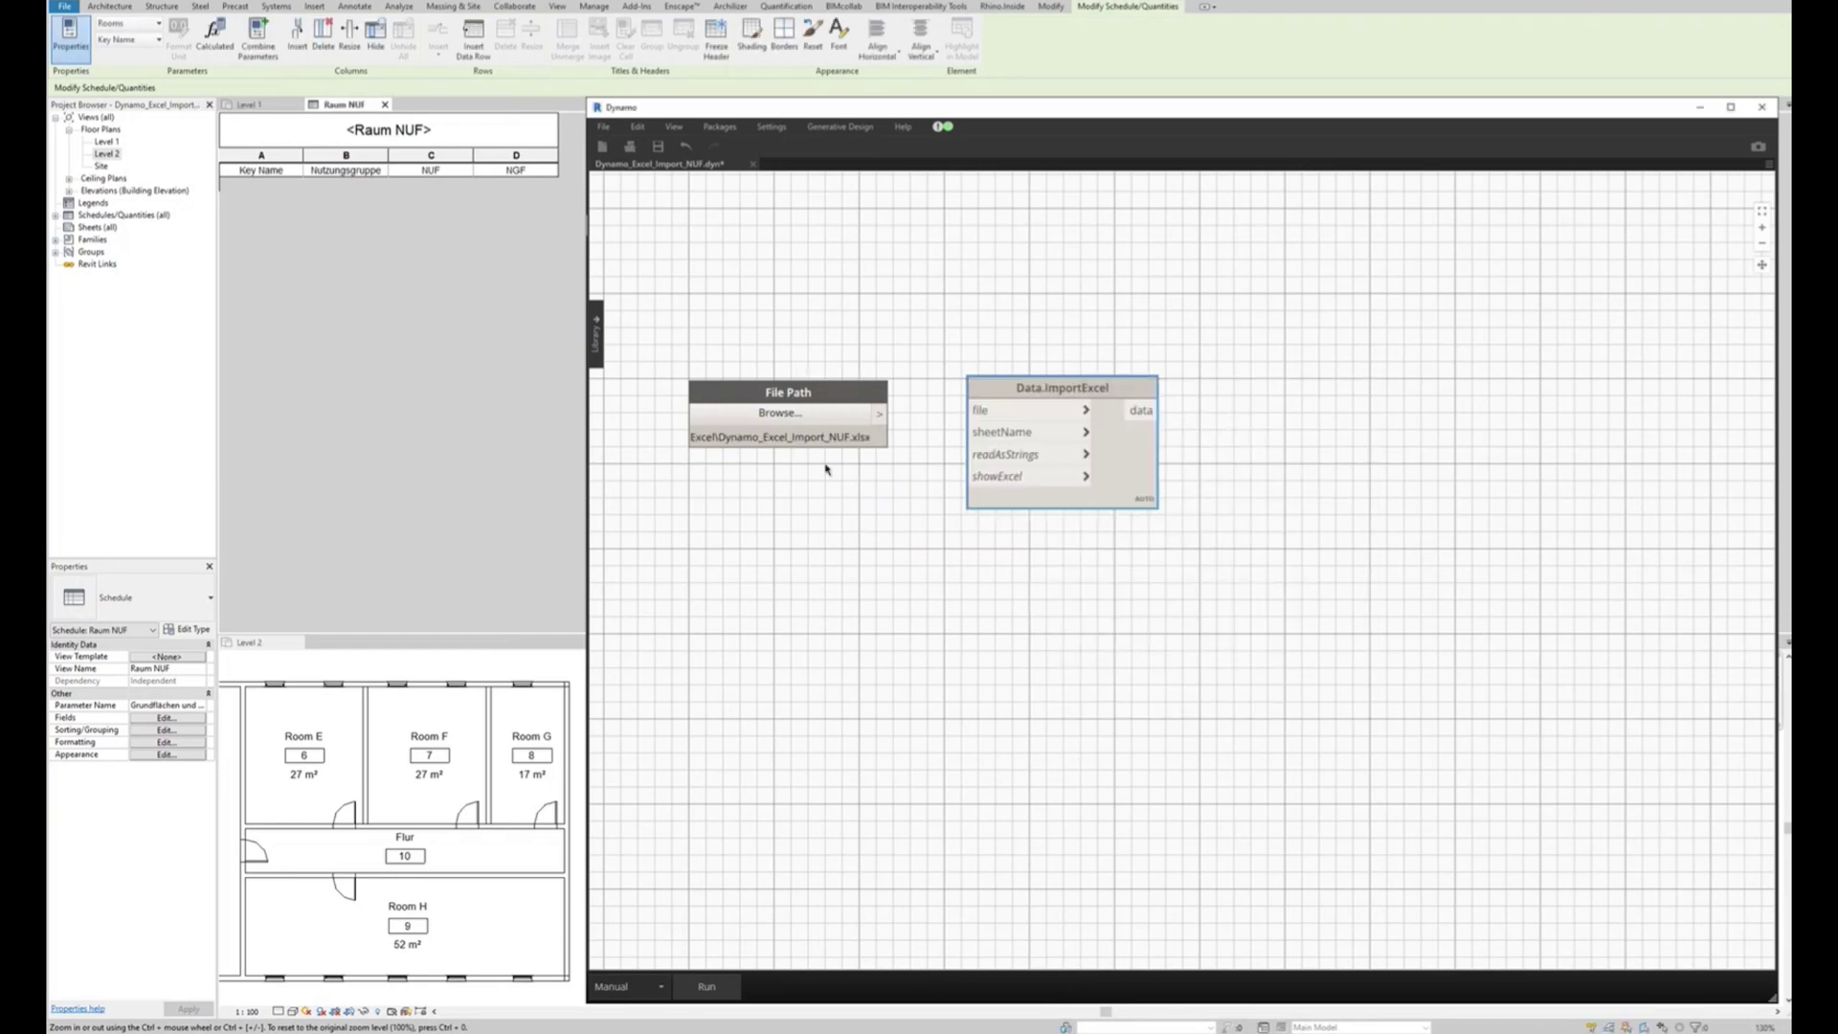
- Add a File From Path node linking the File Path to Data.ImportExcel's file input
drag(977, 403, 1053, 398)
right_click(887, 318)
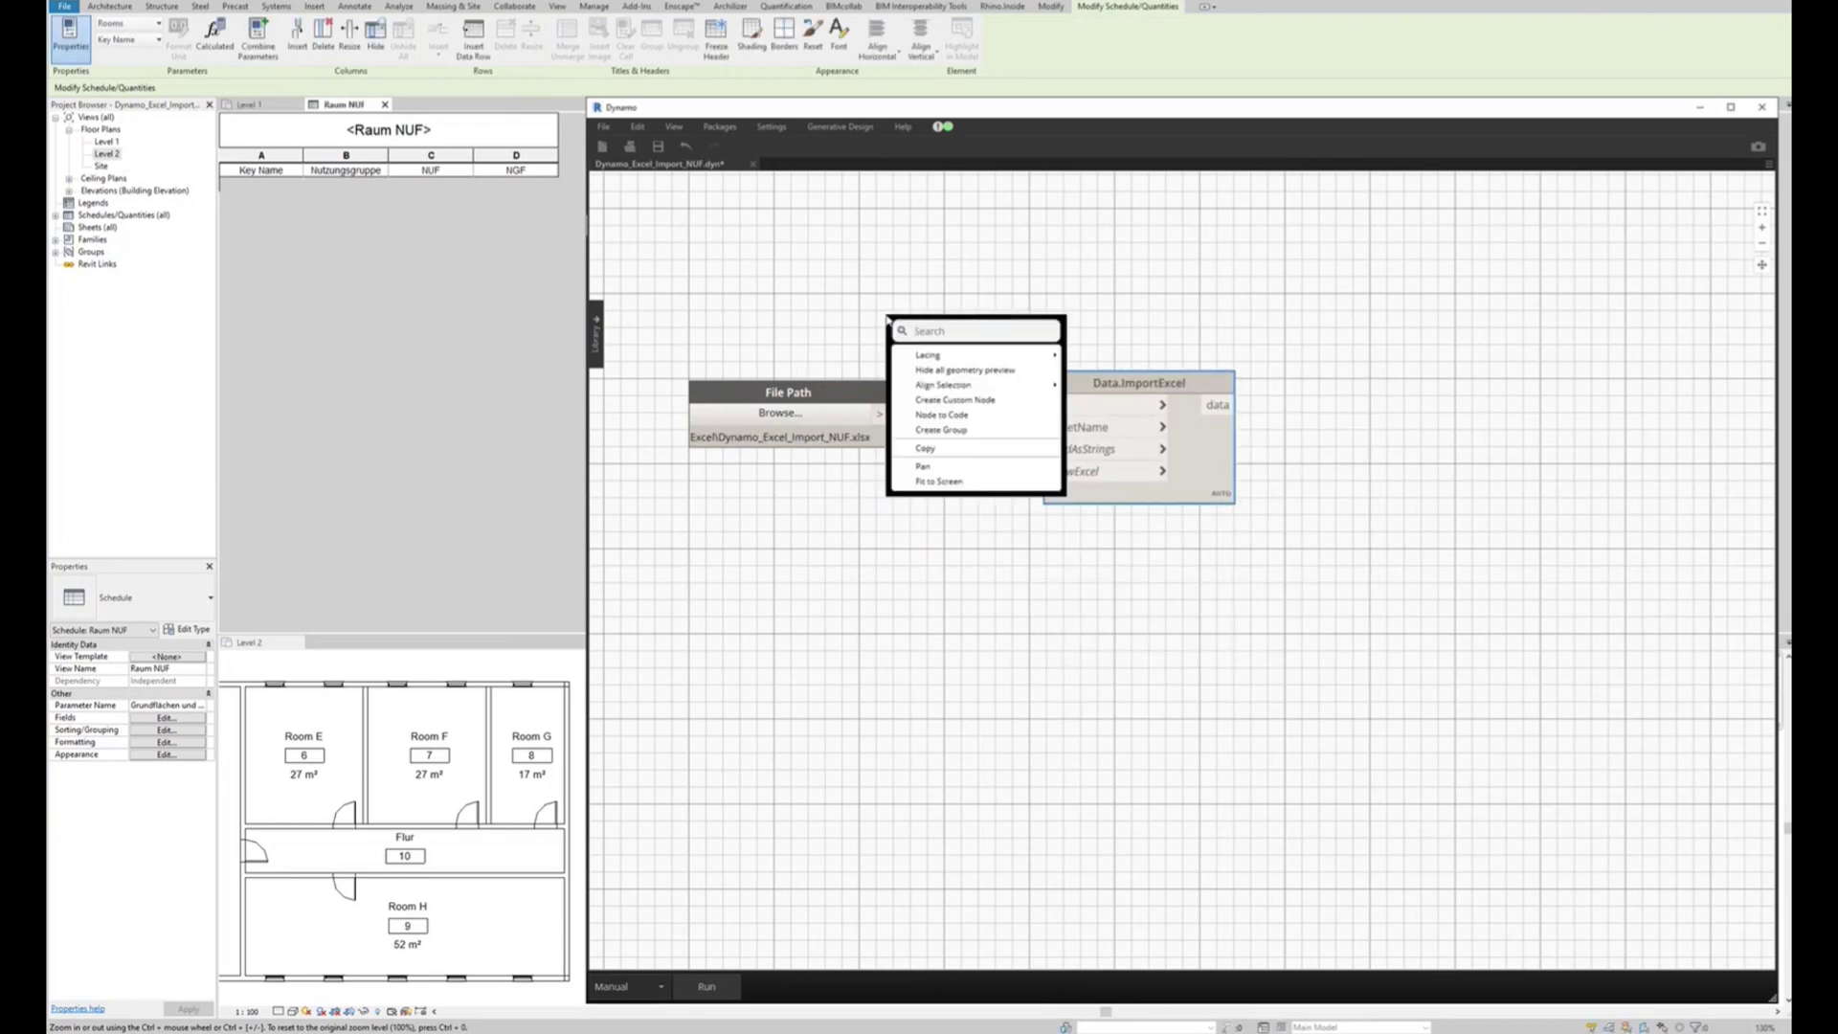
text(path)
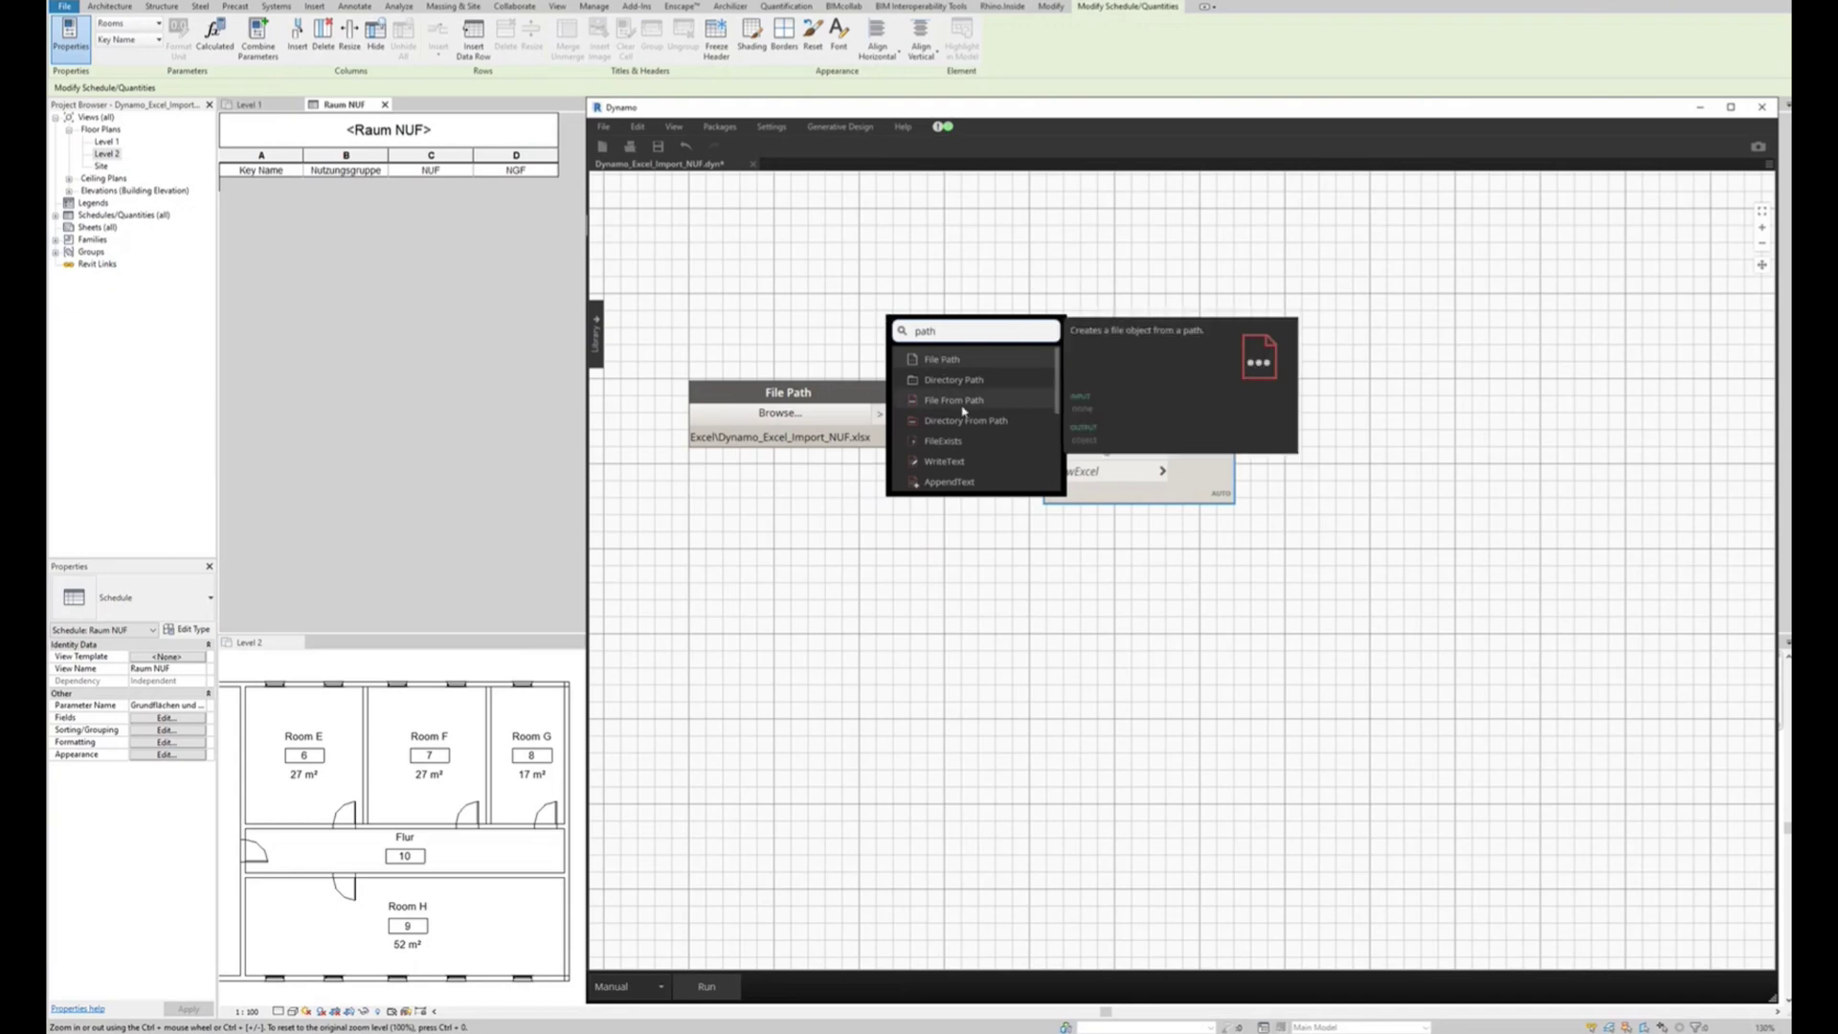
click(954, 401)
drag(972, 407, 919, 395)
click(885, 418)
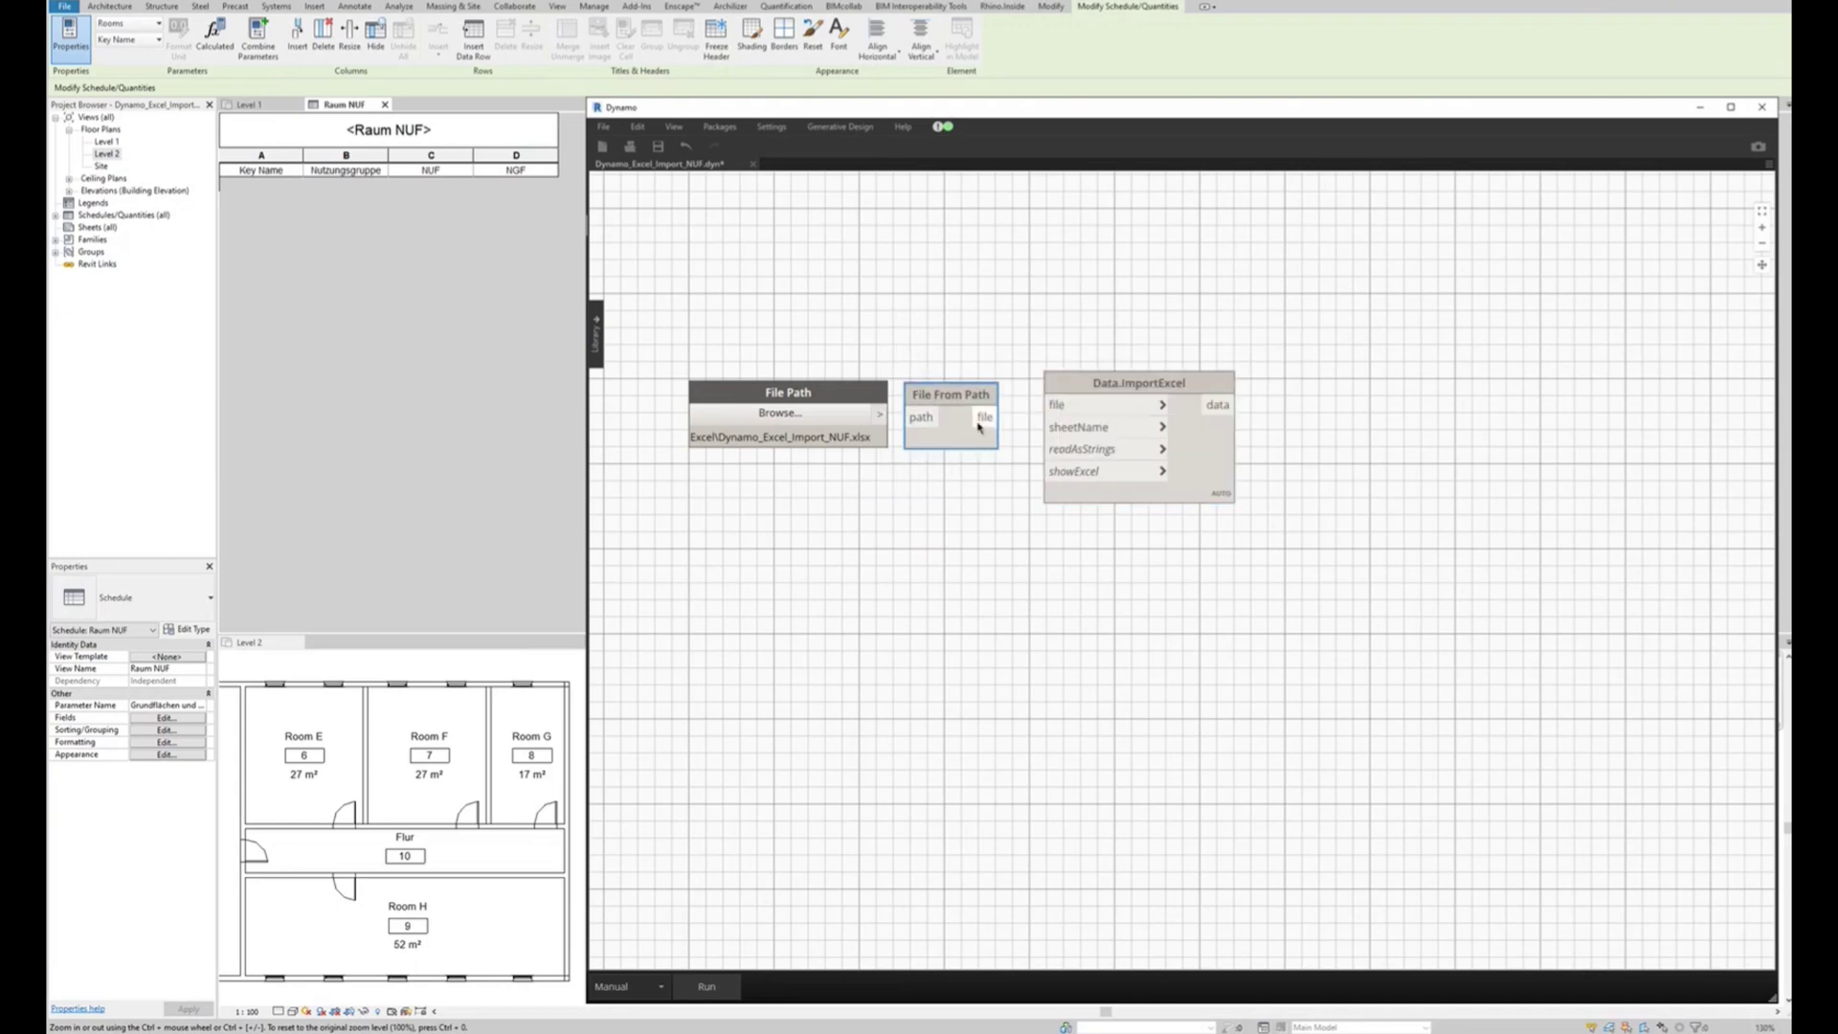
click(910, 417)
click(1000, 417)
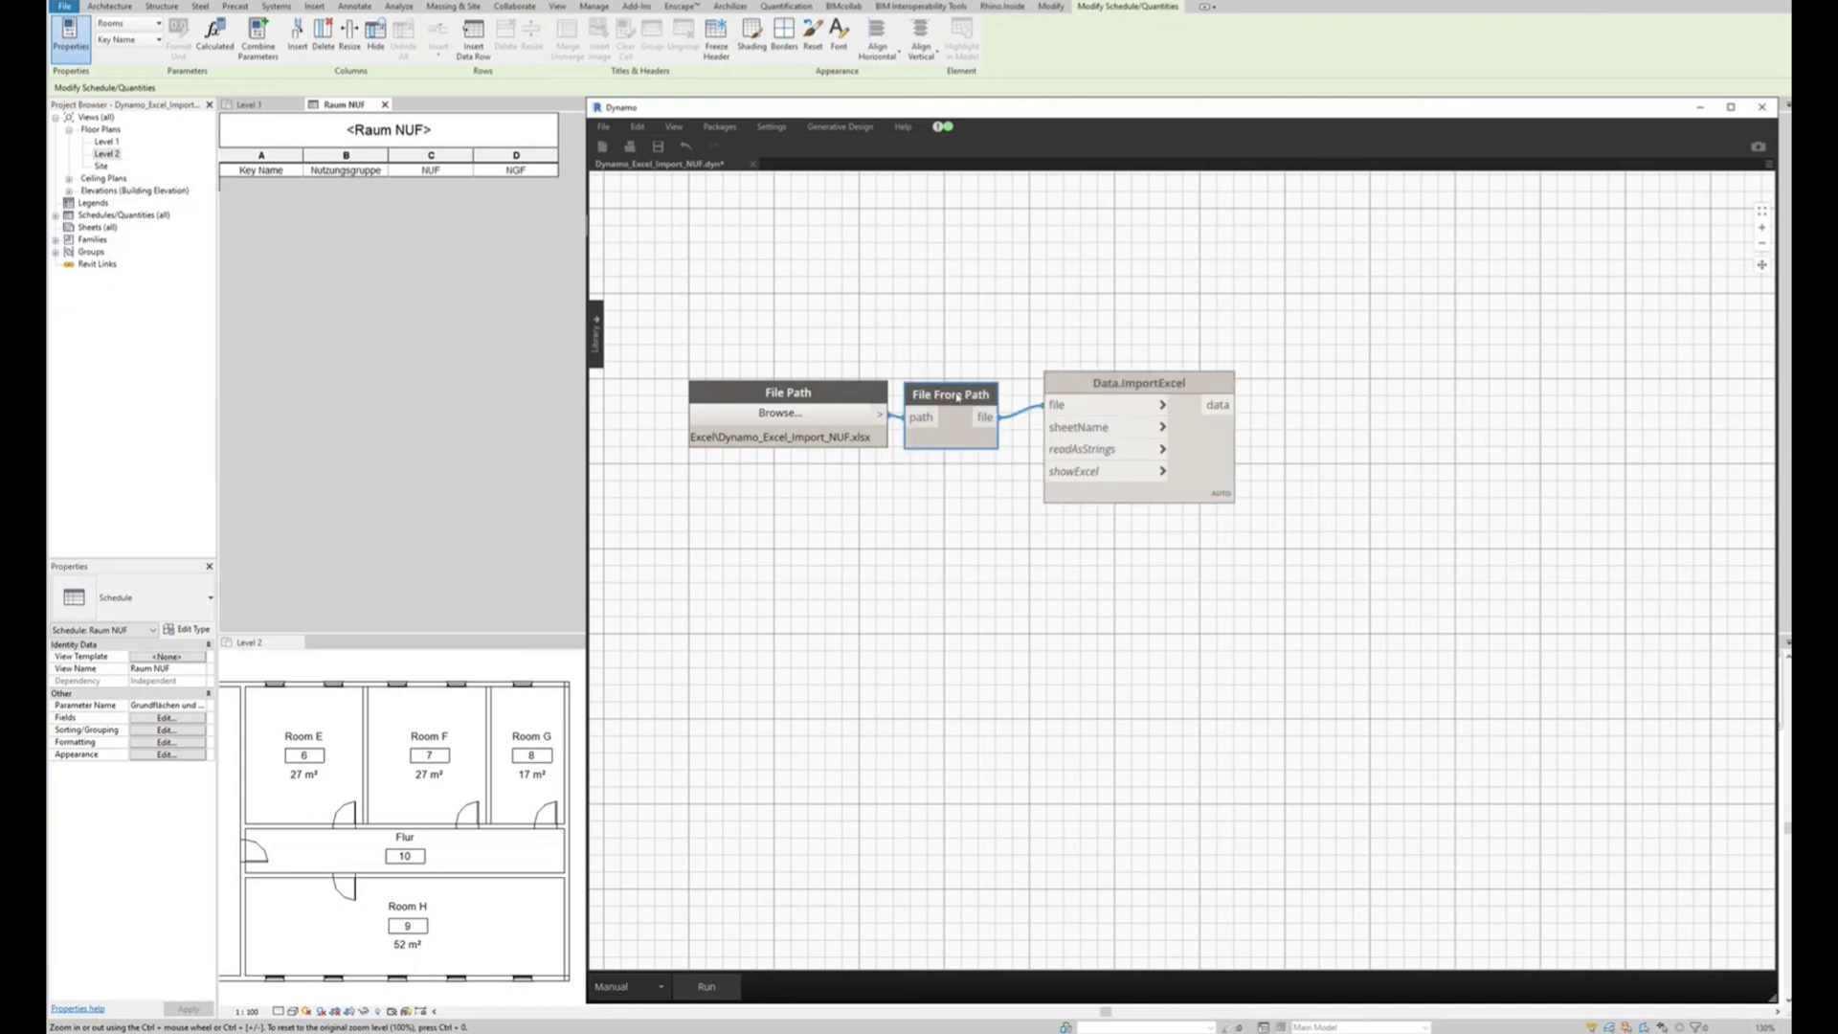
shift+click(850, 420)
drag(850, 420, 844, 326)
- Add a String node 'Sheet1' wired to the sheetName input
right_click(848, 425)
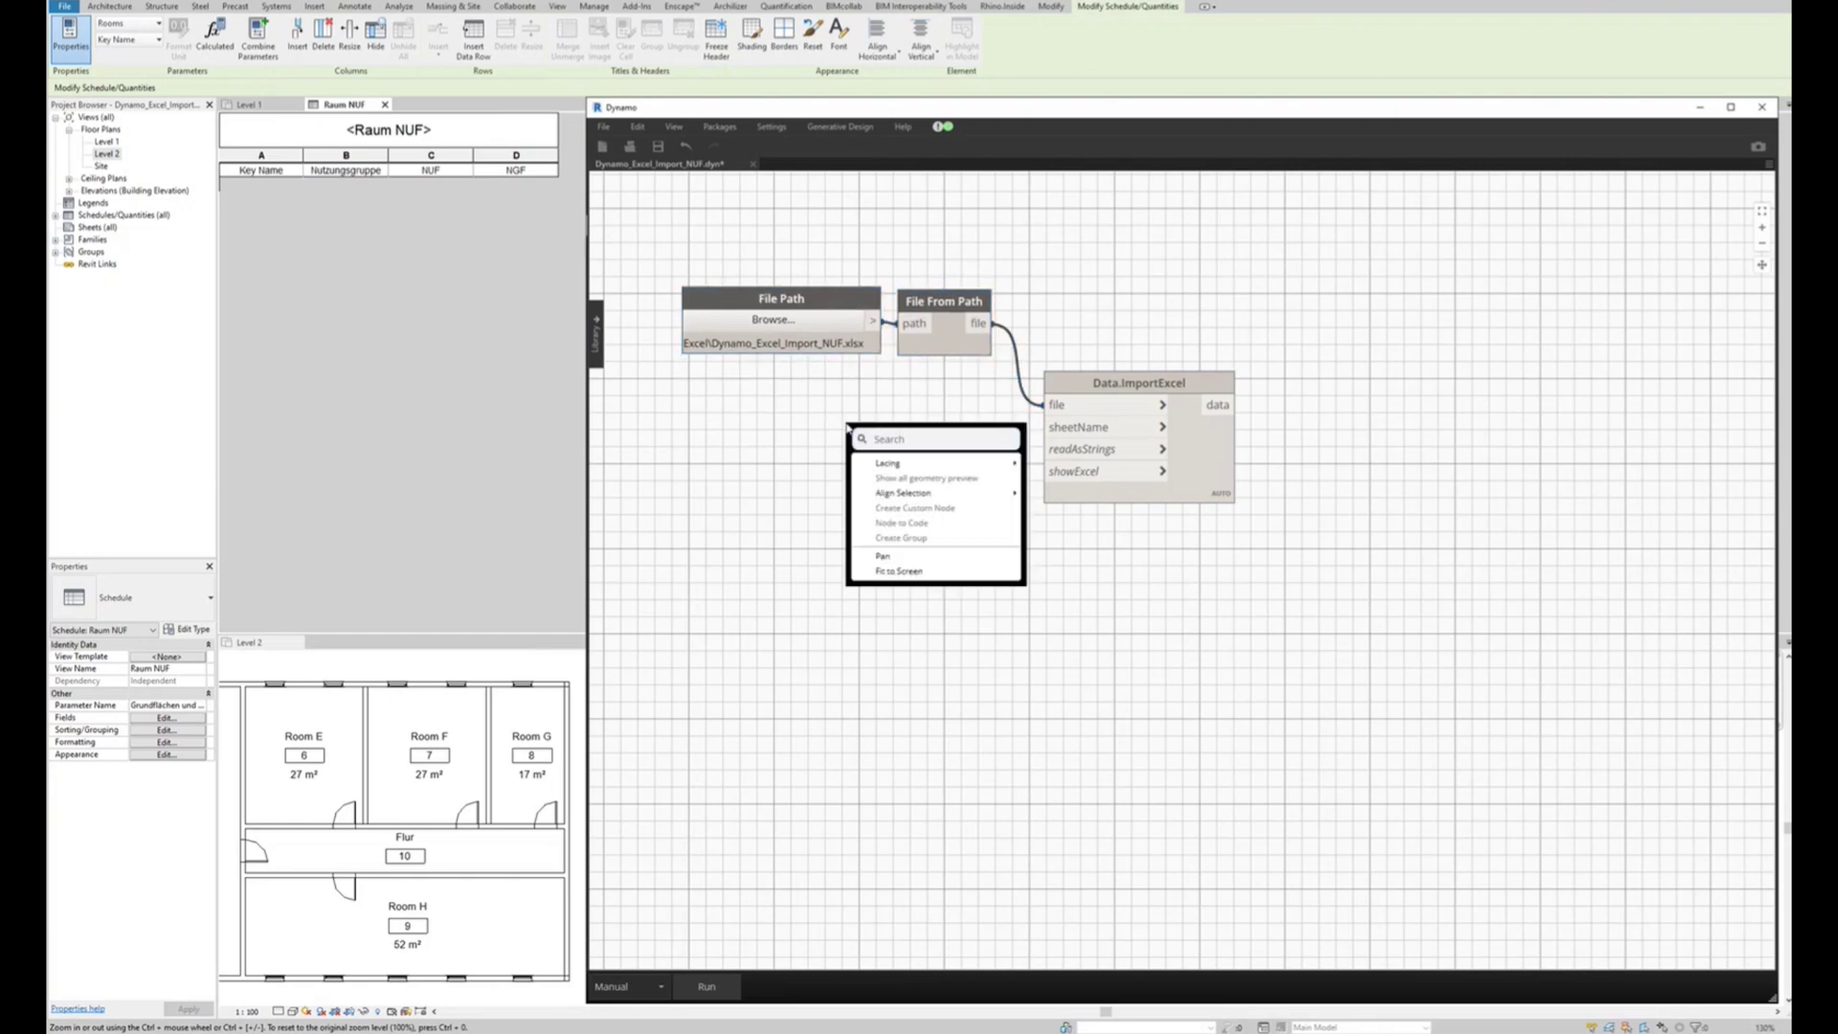
text(string)
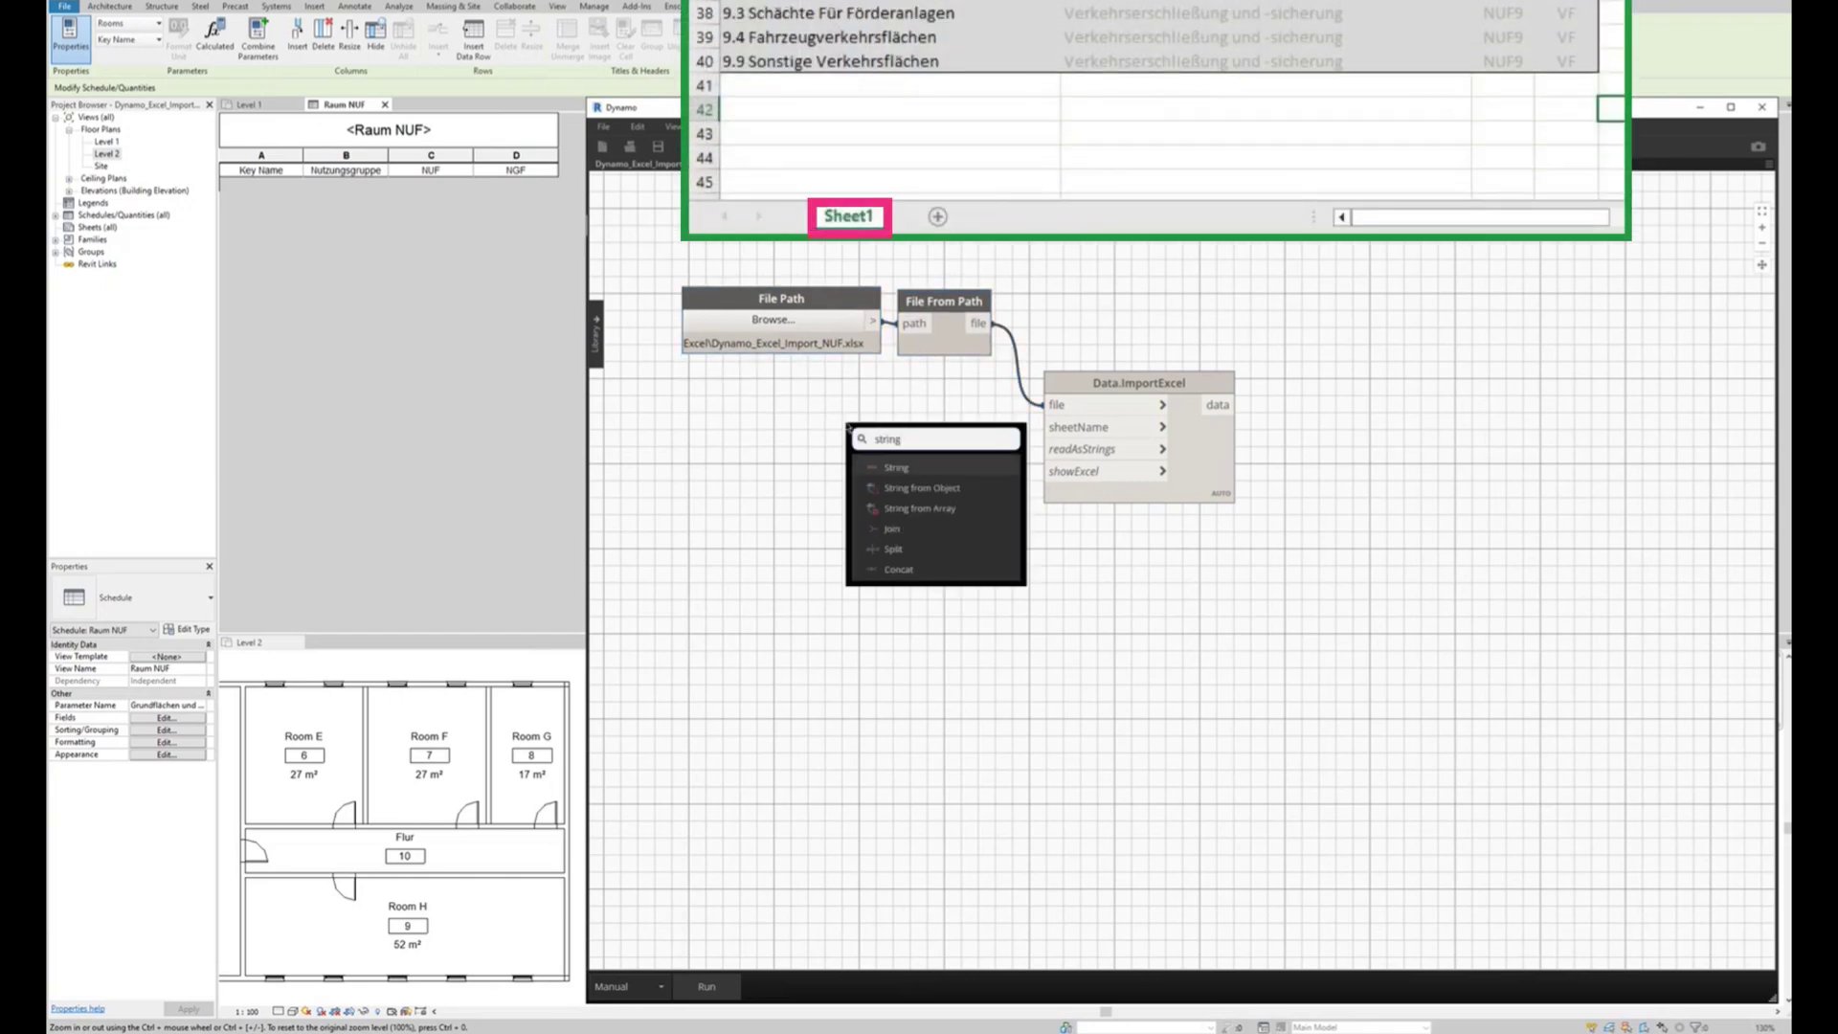
click(896, 467)
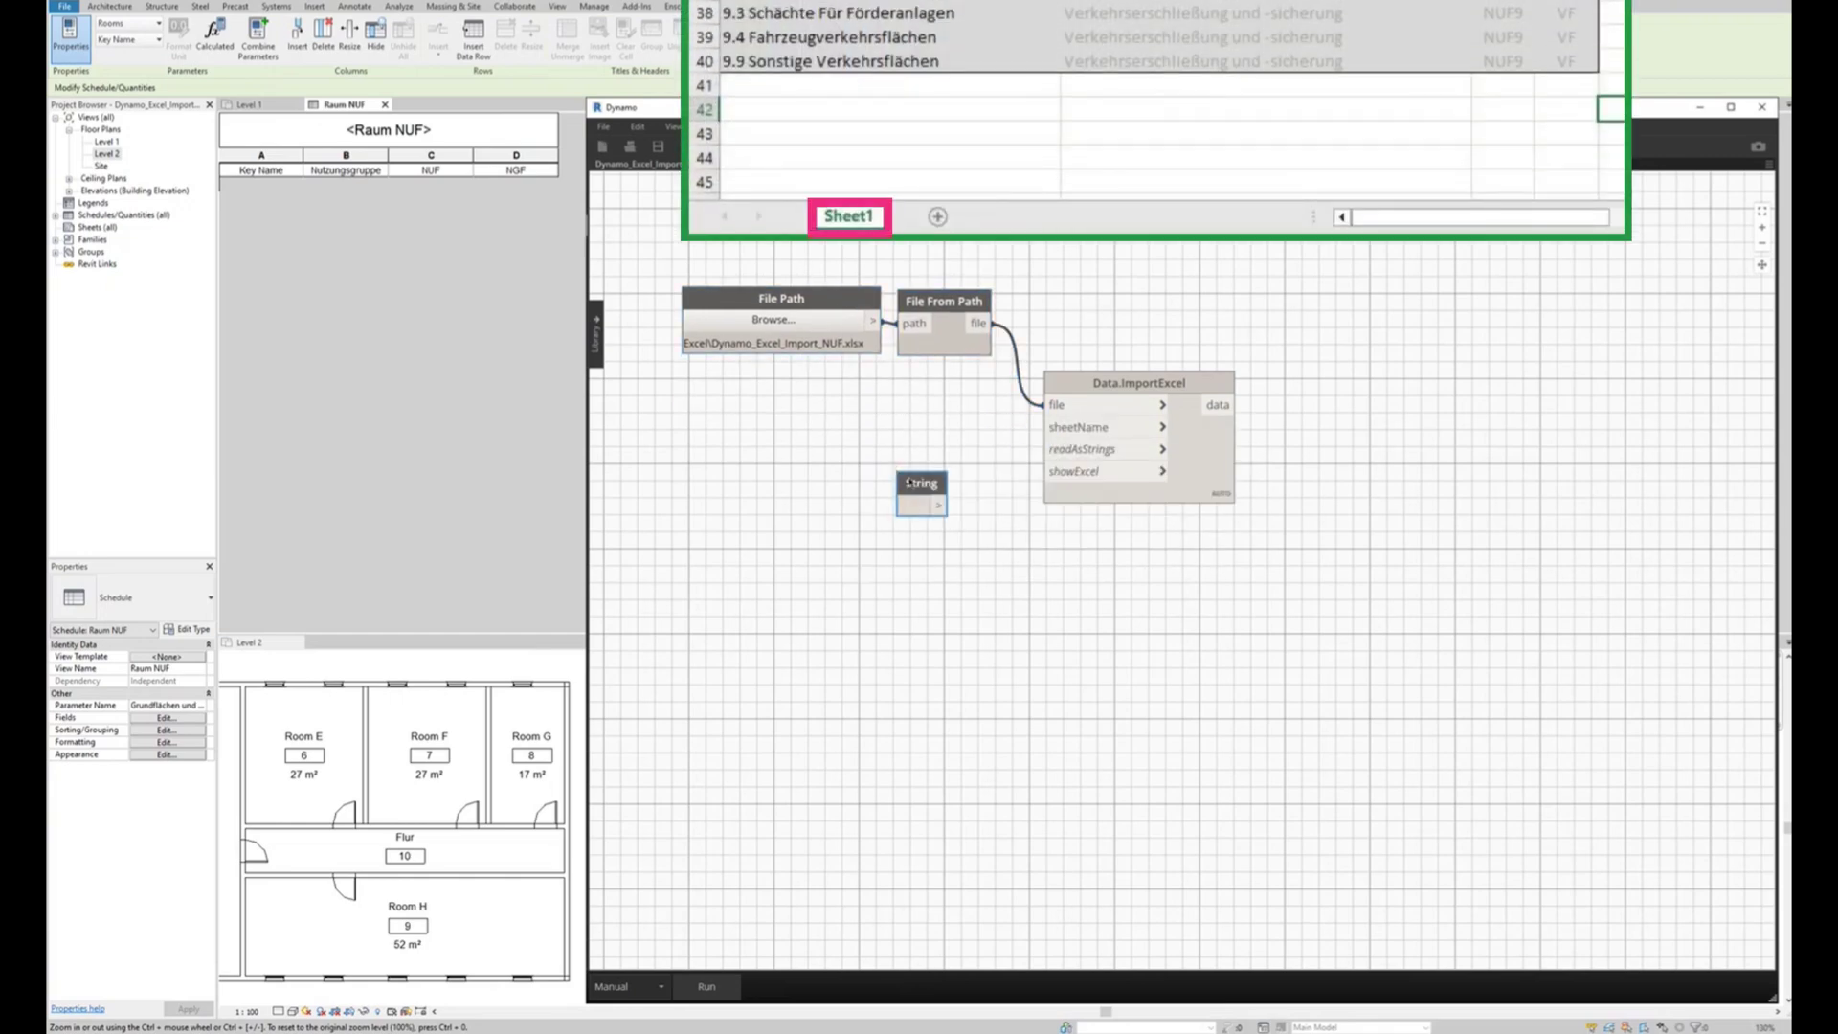
drag(909, 482, 885, 411)
click(886, 432)
text(Sheet1)
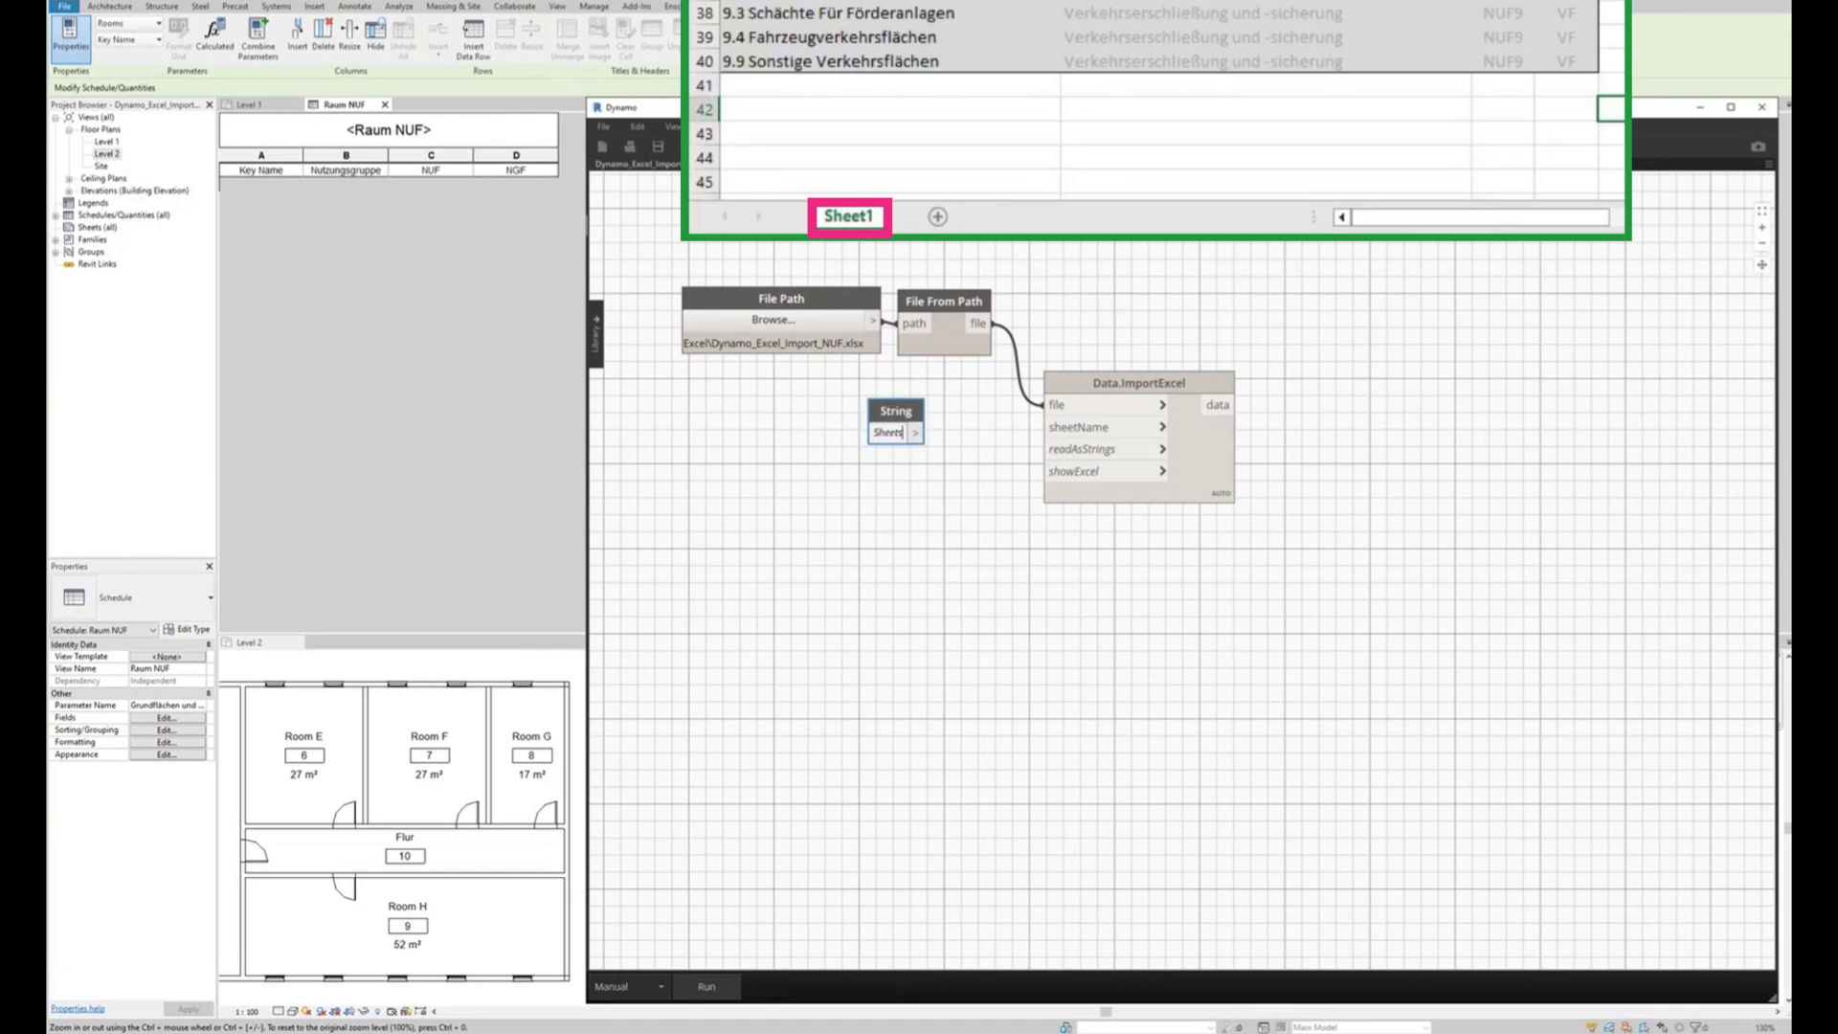
drag(919, 433, 1045, 435)
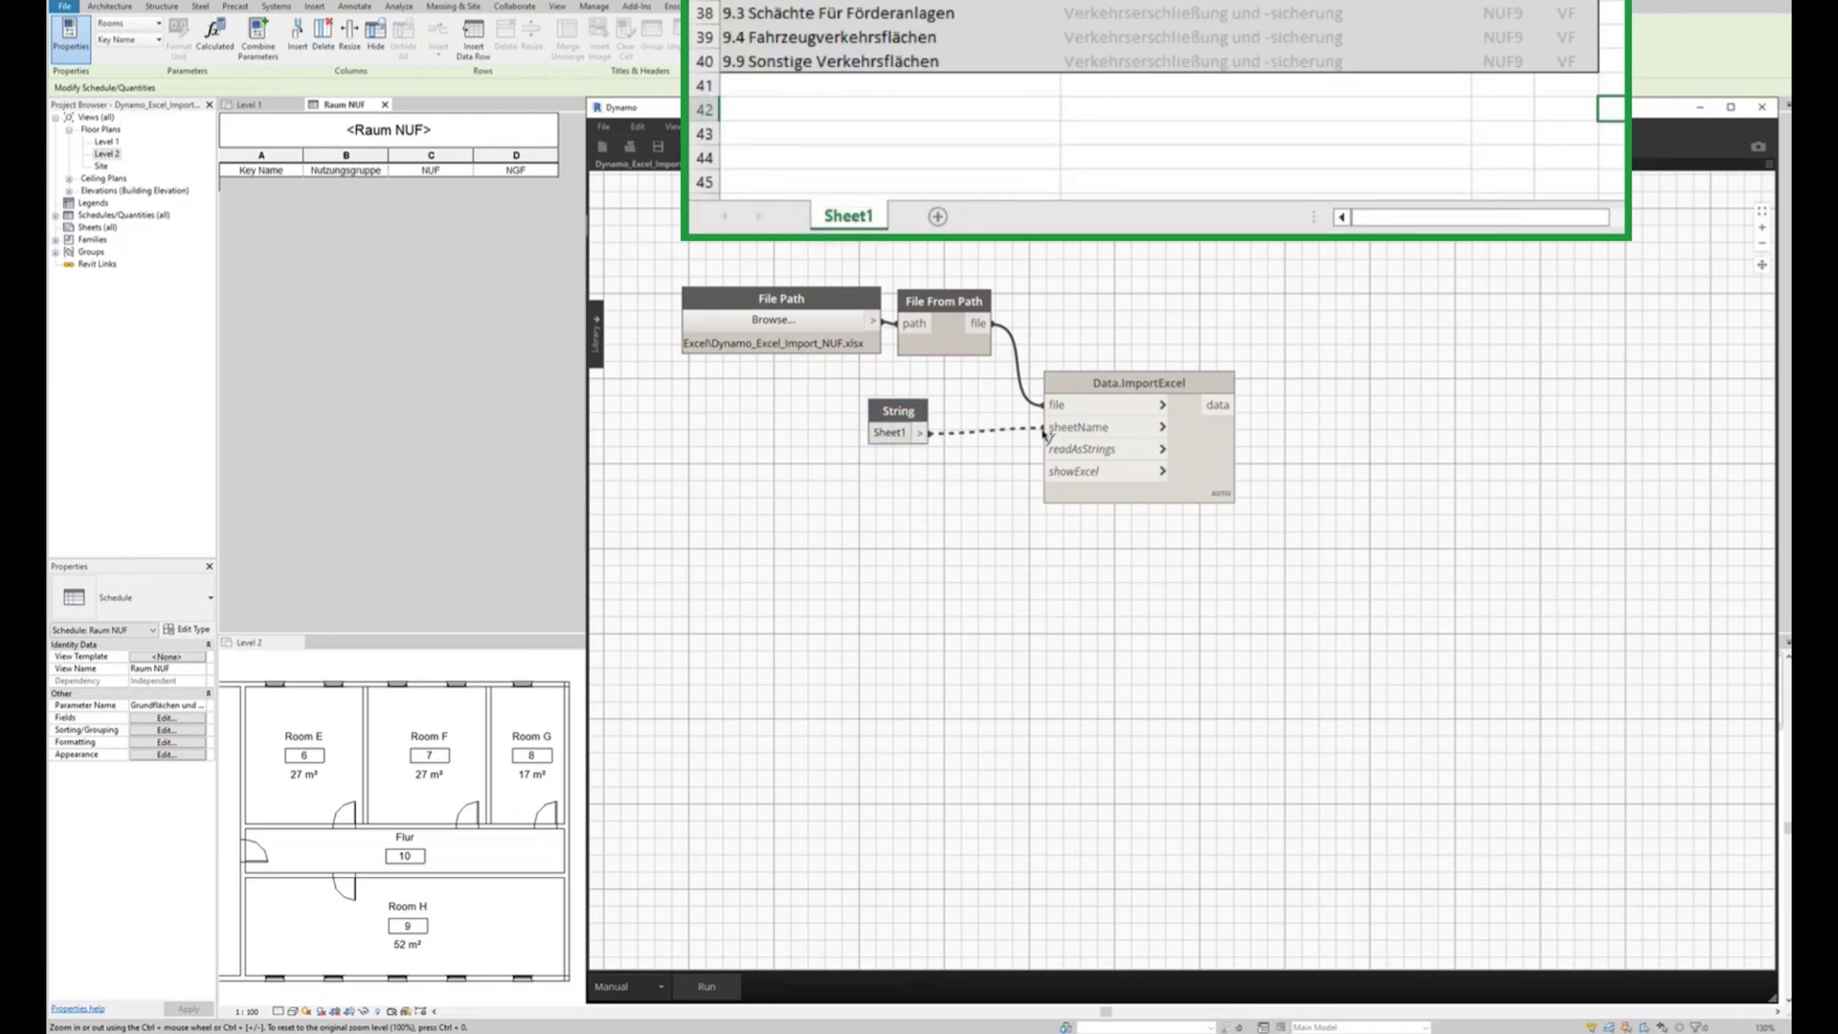
click(1045, 431)
- Wire two True Boolean nodes to readAsStrings and showExcel, then run the graph
right_click(938, 498)
text(boolean)
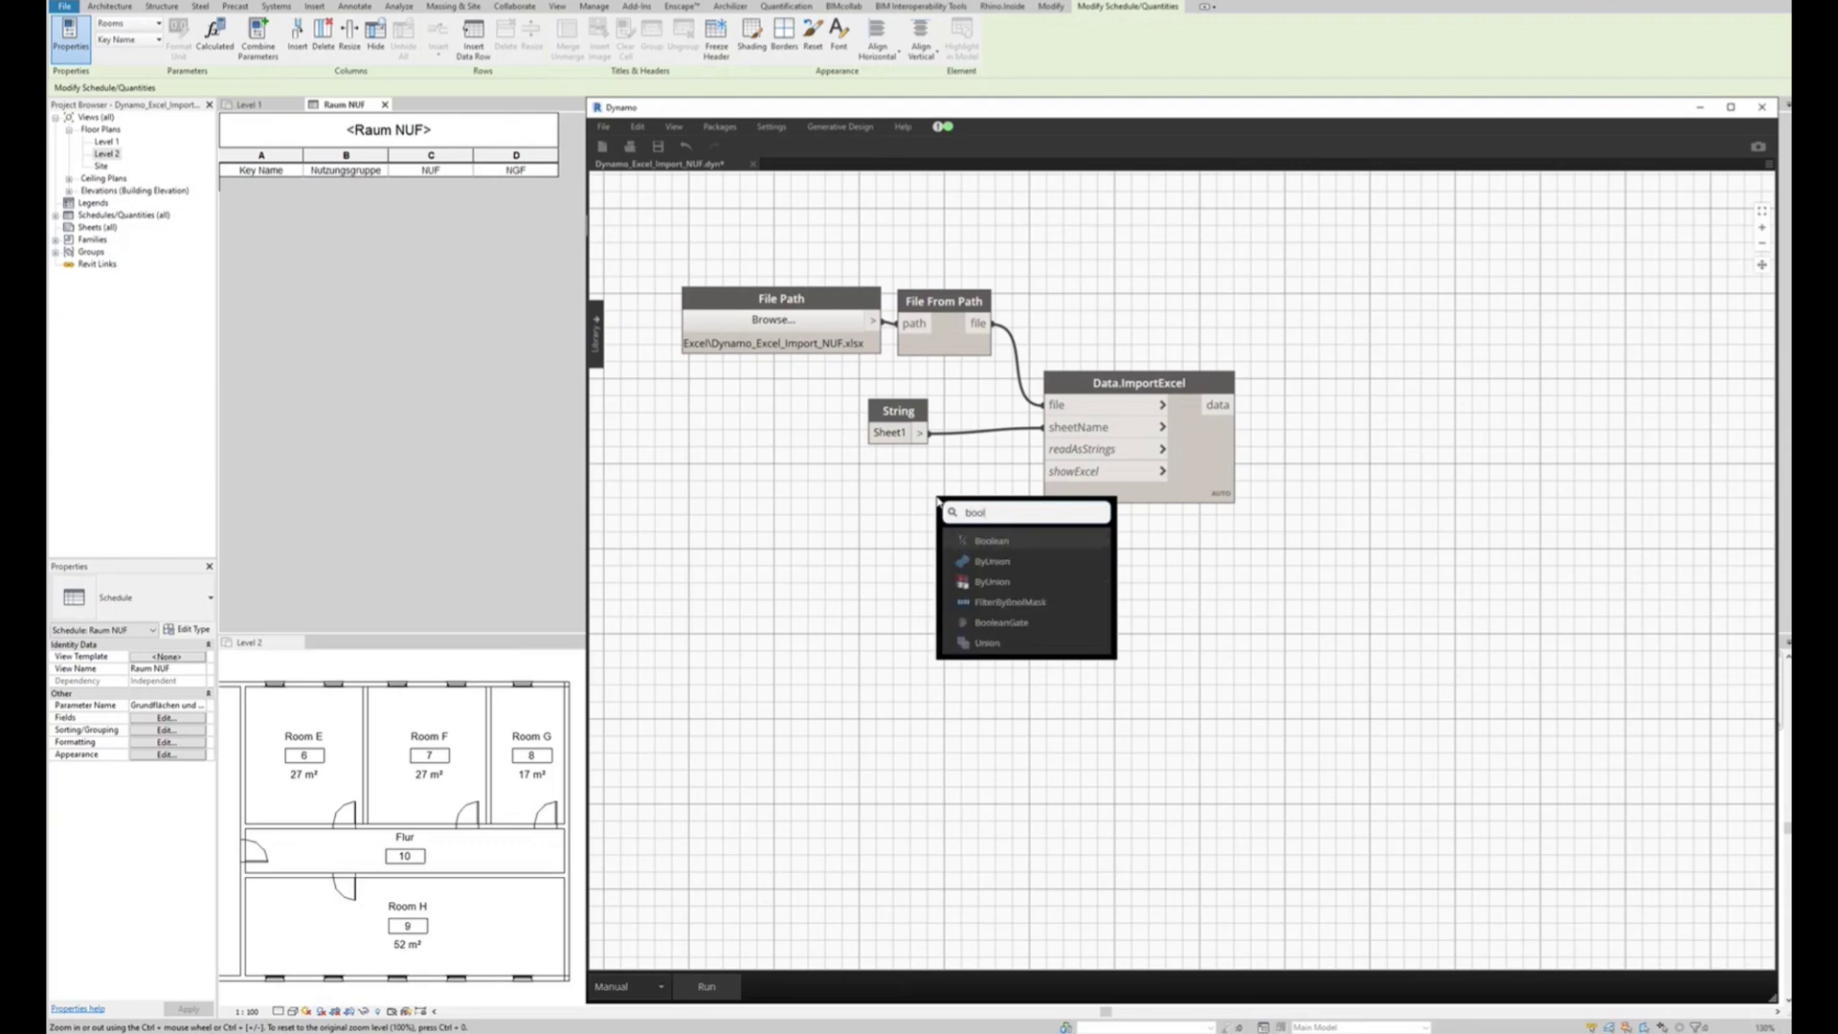
click(996, 536)
mouse_move(1013, 547)
mouse_down()
mouse_move(831, 479)
mouse_move(1042, 450)
mouse_up()
click(815, 494)
mouse_move(883, 473)
mouse_down()
mouse_move(897, 470)
mouse_move(866, 532)
mouse_up()
key(ctrl+c)
key(ctrl+v)
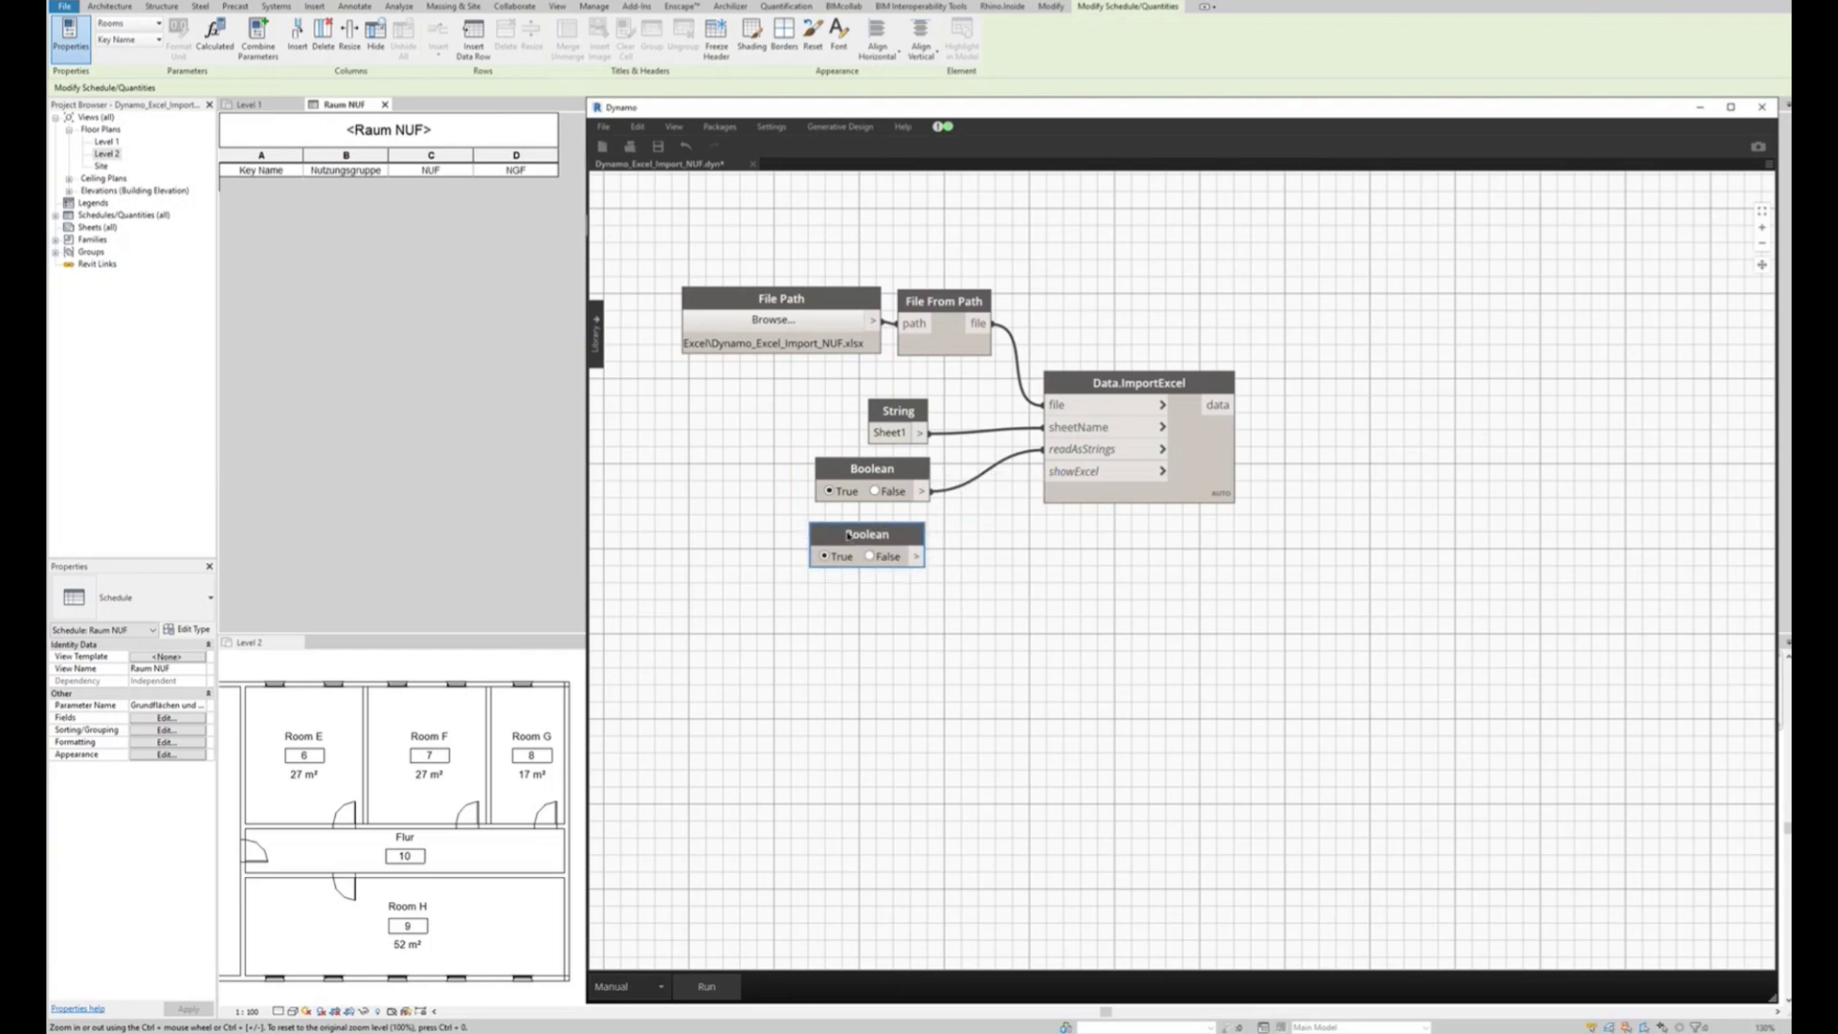
click(922, 556)
click(1043, 471)
click(1029, 571)
click(706, 986)
right_click(1317, 416)
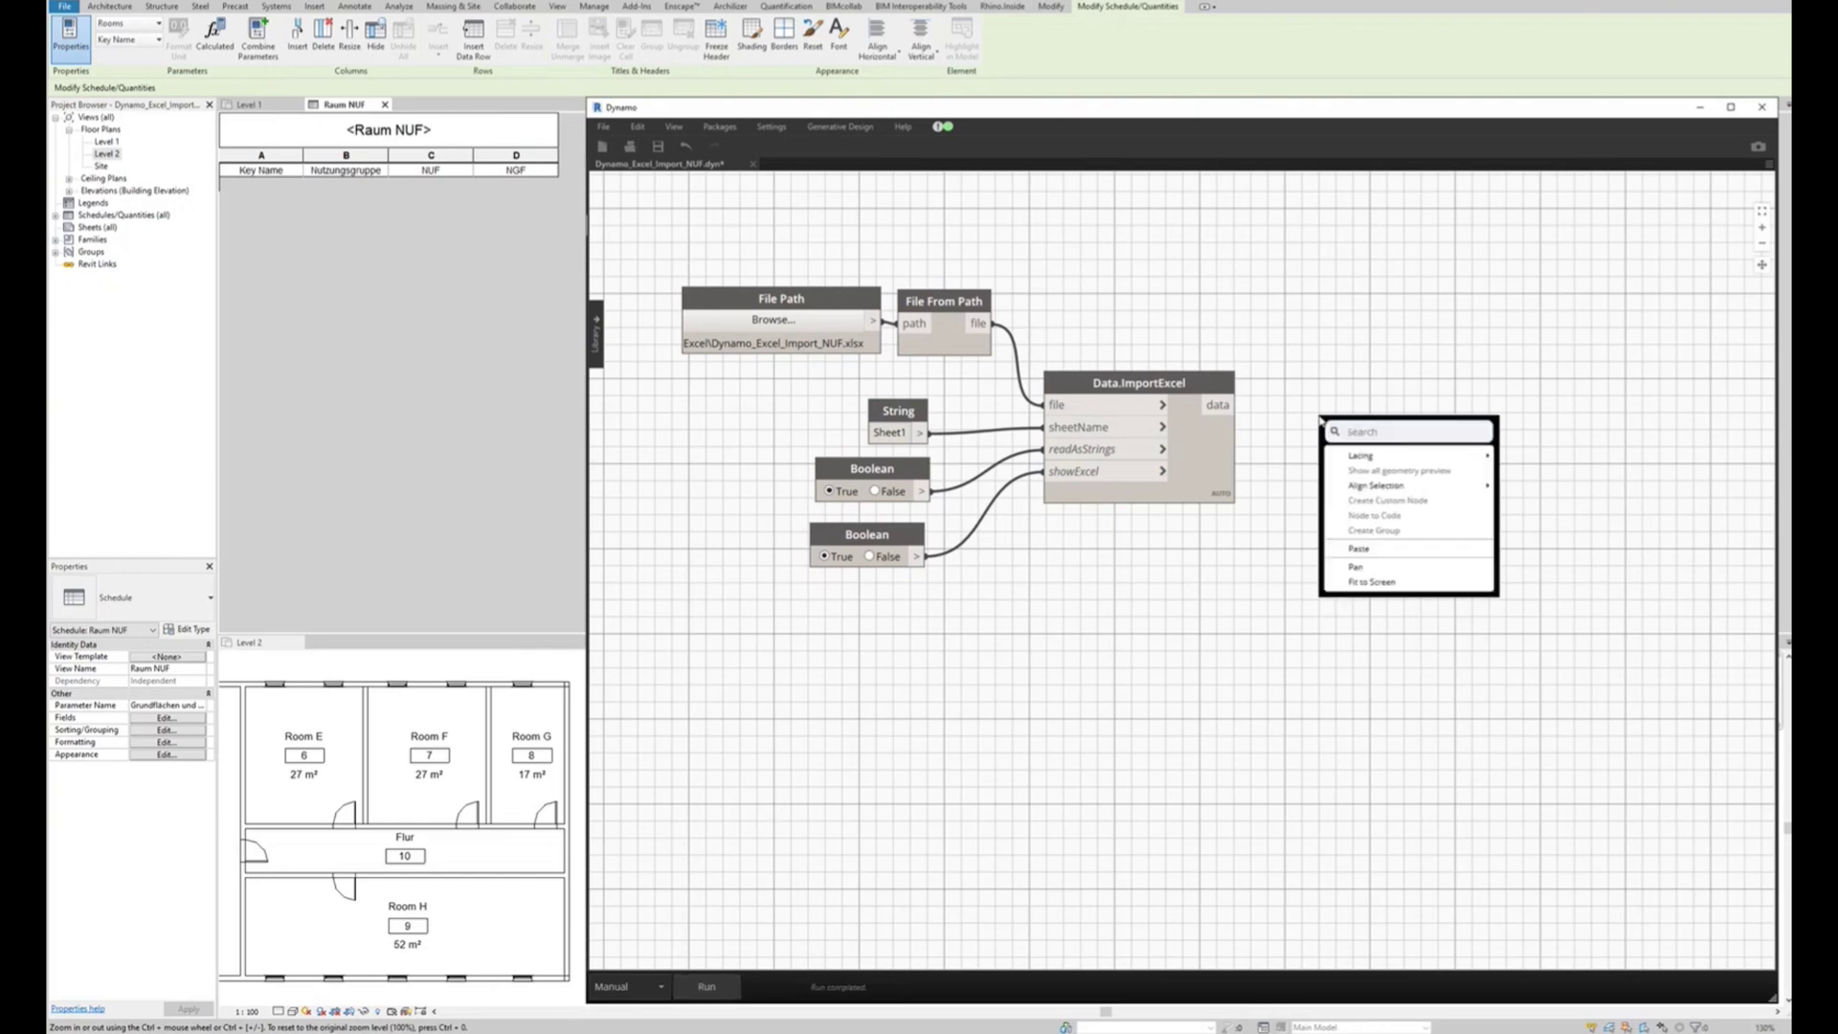
- Add a Watch node on Data.ImportExcel's output and run to preview the imported rows
text(wat)
click(1382, 467)
mouse_move(1235, 405)
mouse_down()
mouse_move(1391, 497)
mouse_move(1292, 383)
mouse_up()
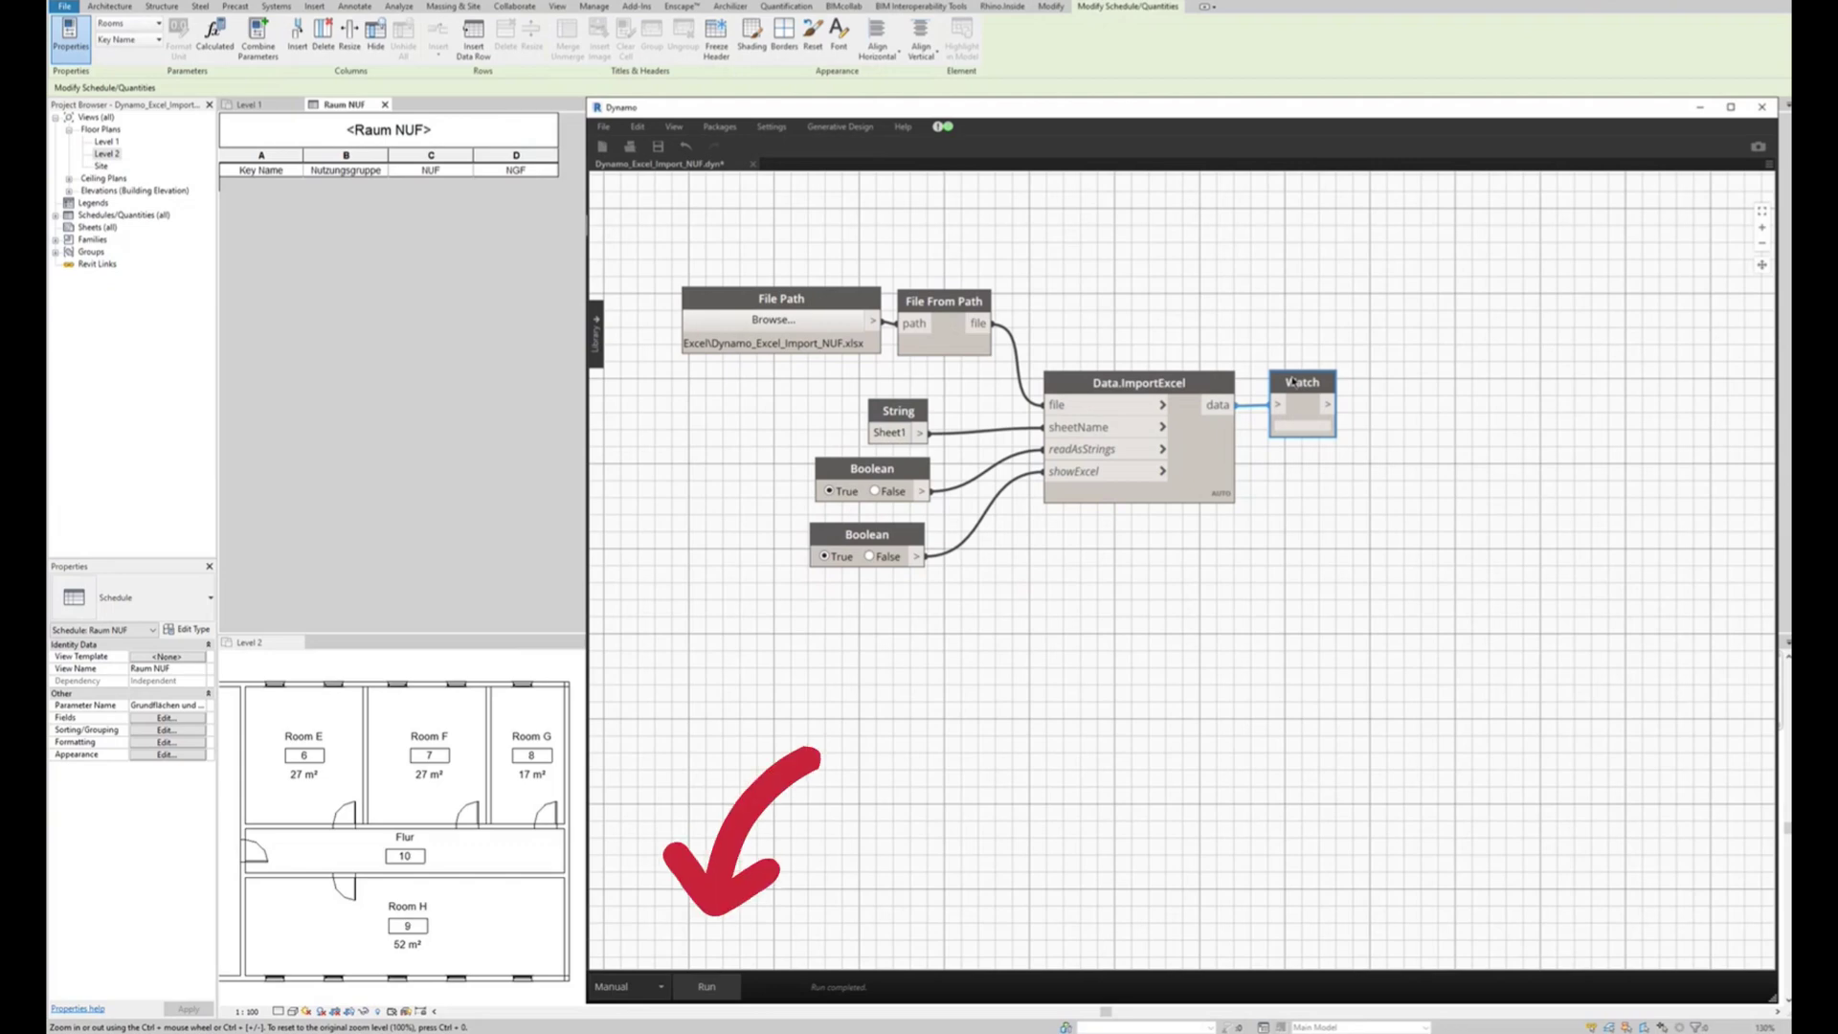
click(707, 986)
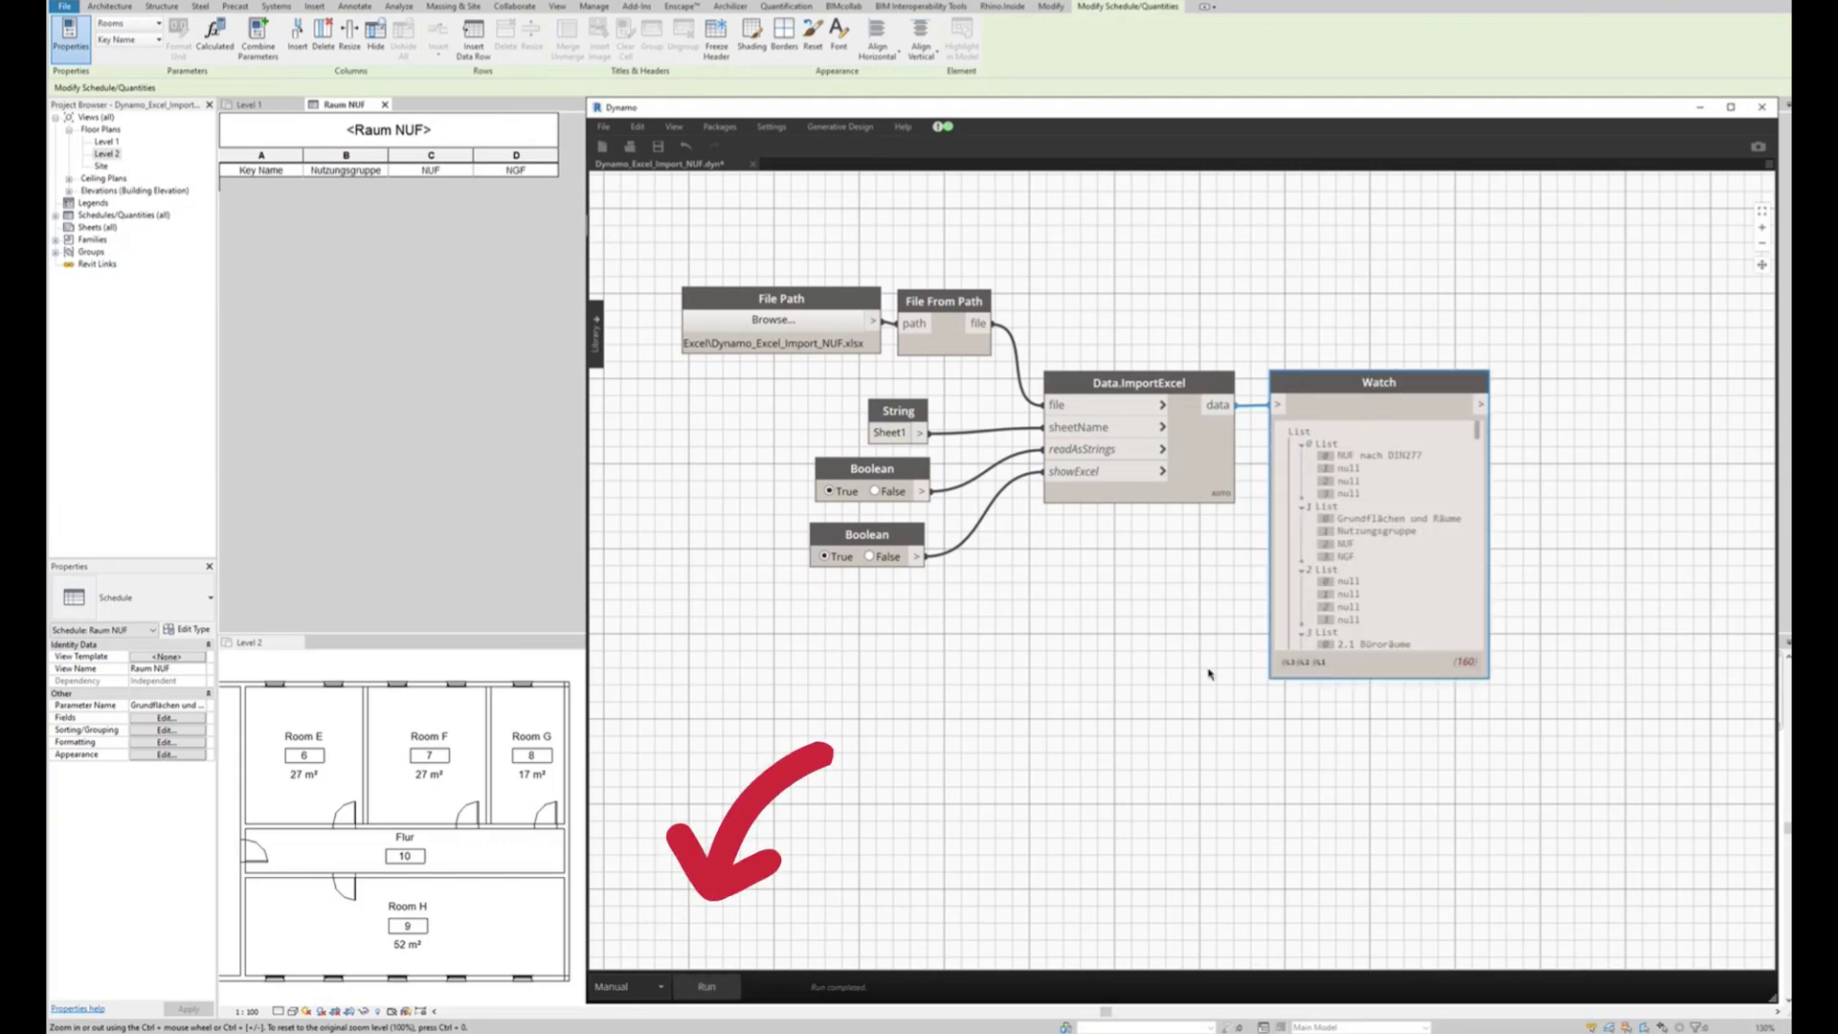
scroll(1419, 576, down, 3)
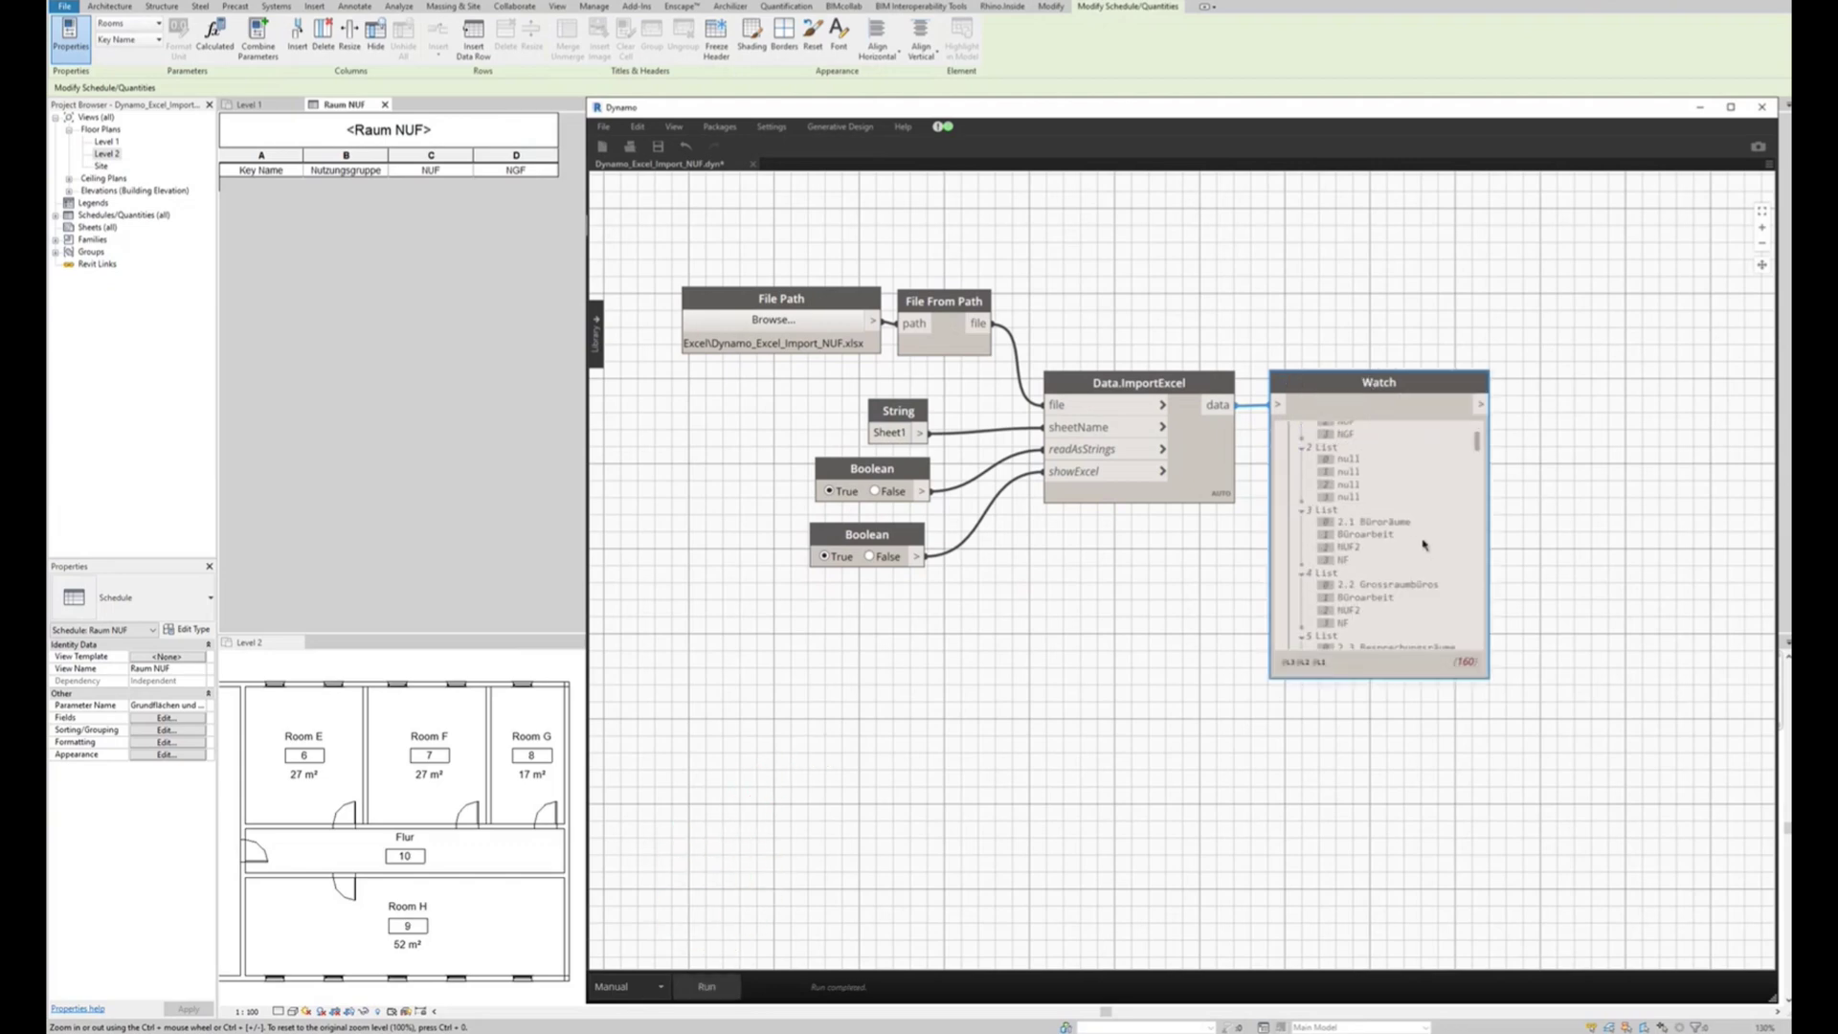
scroll(1423, 544, up, 3)
click(1112, 559)
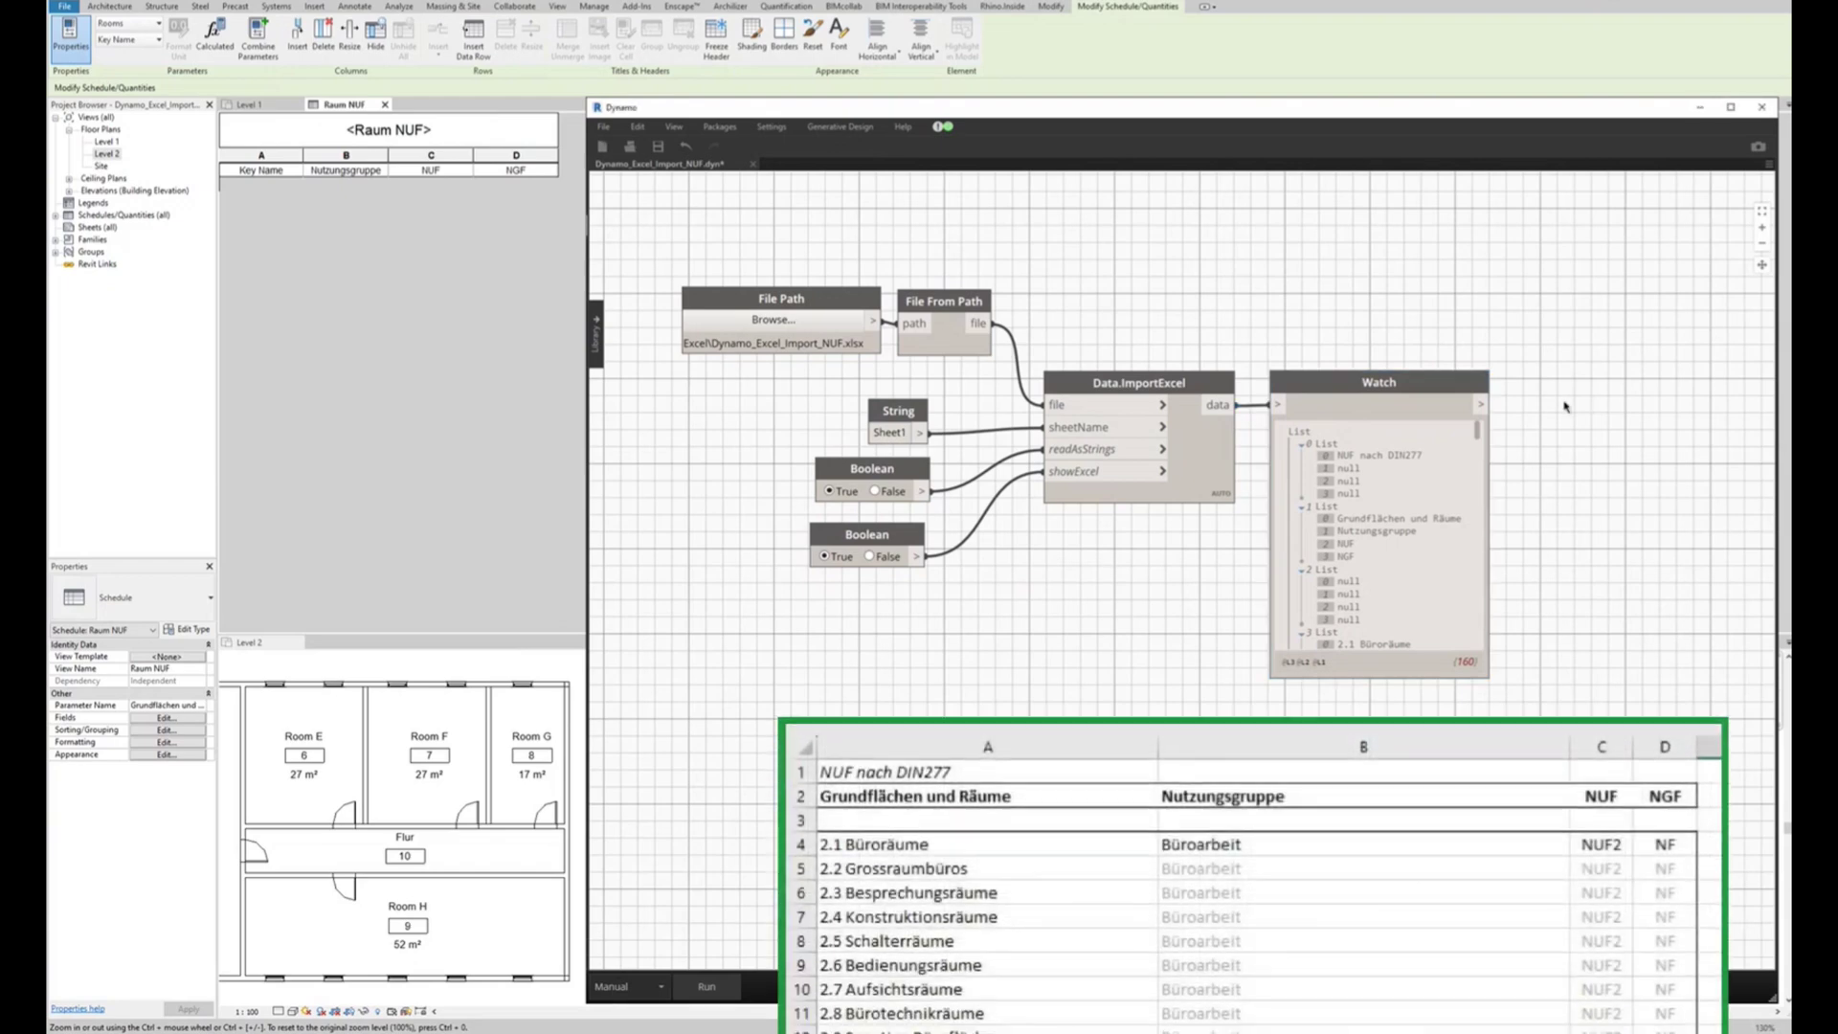
scroll(1534, 508, down, 1)
double_click(1495, 442)
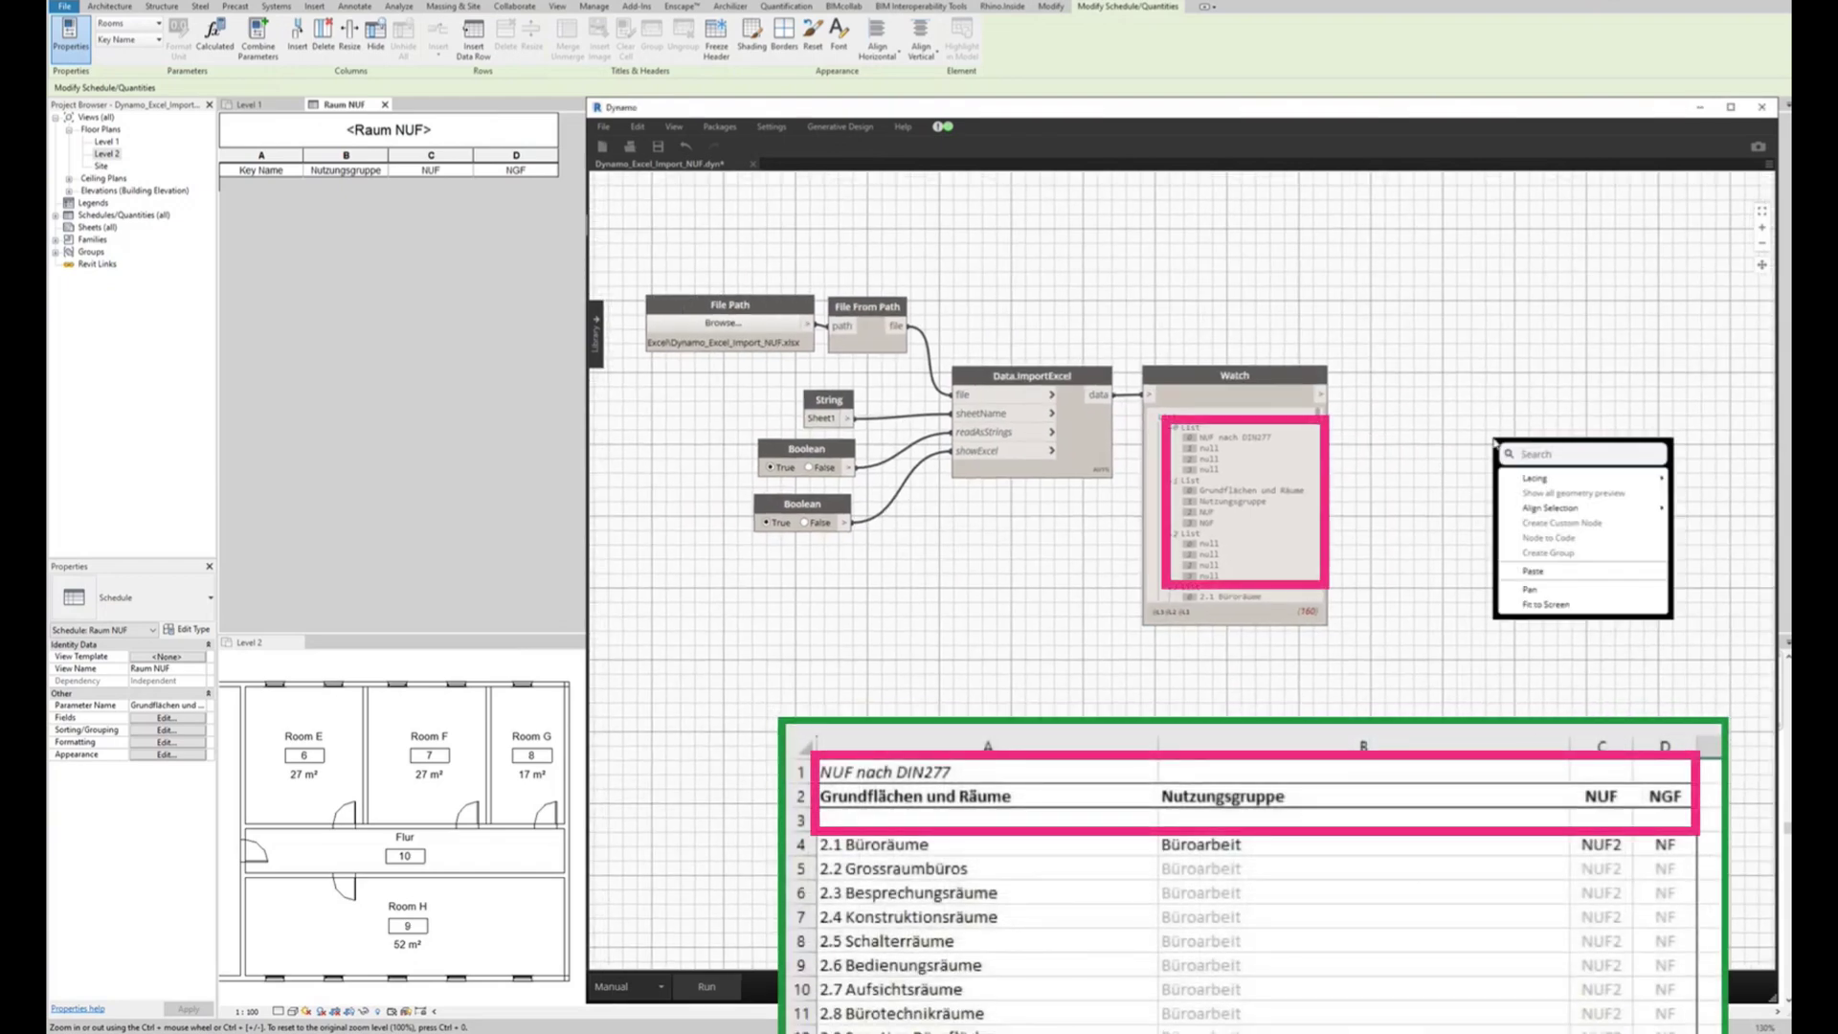
text(list)
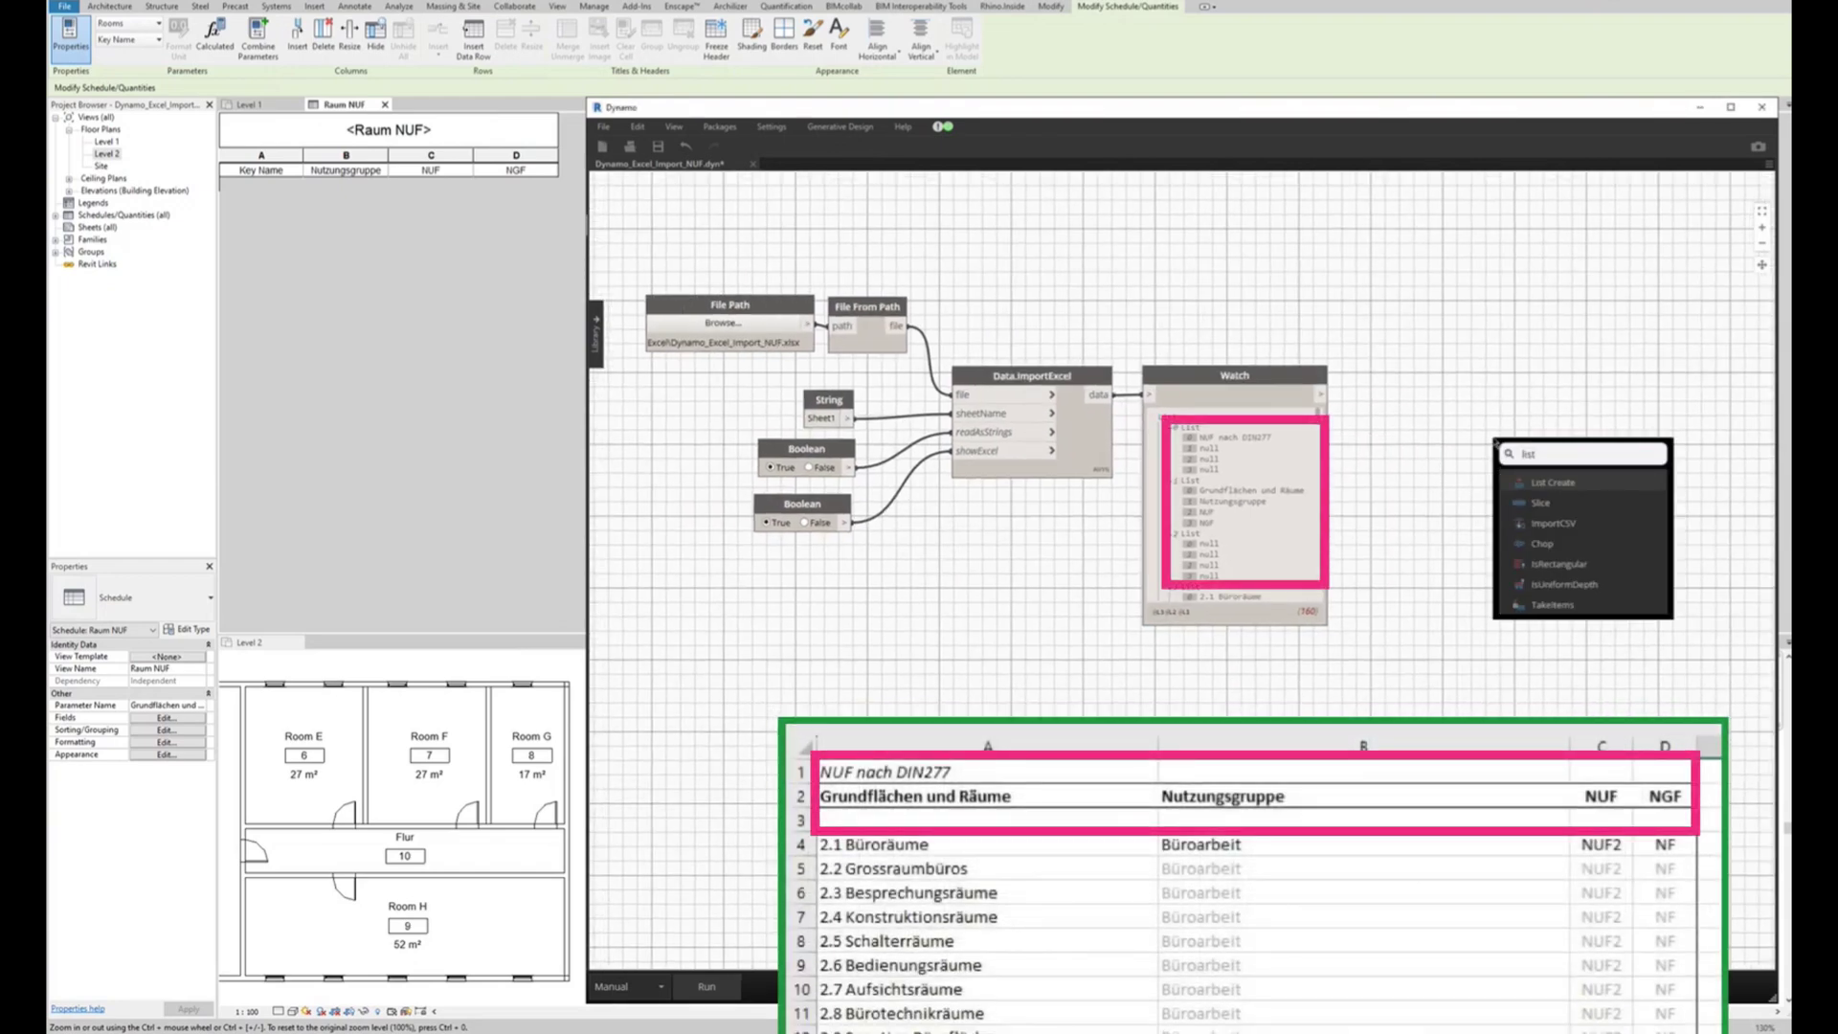
text( rem)
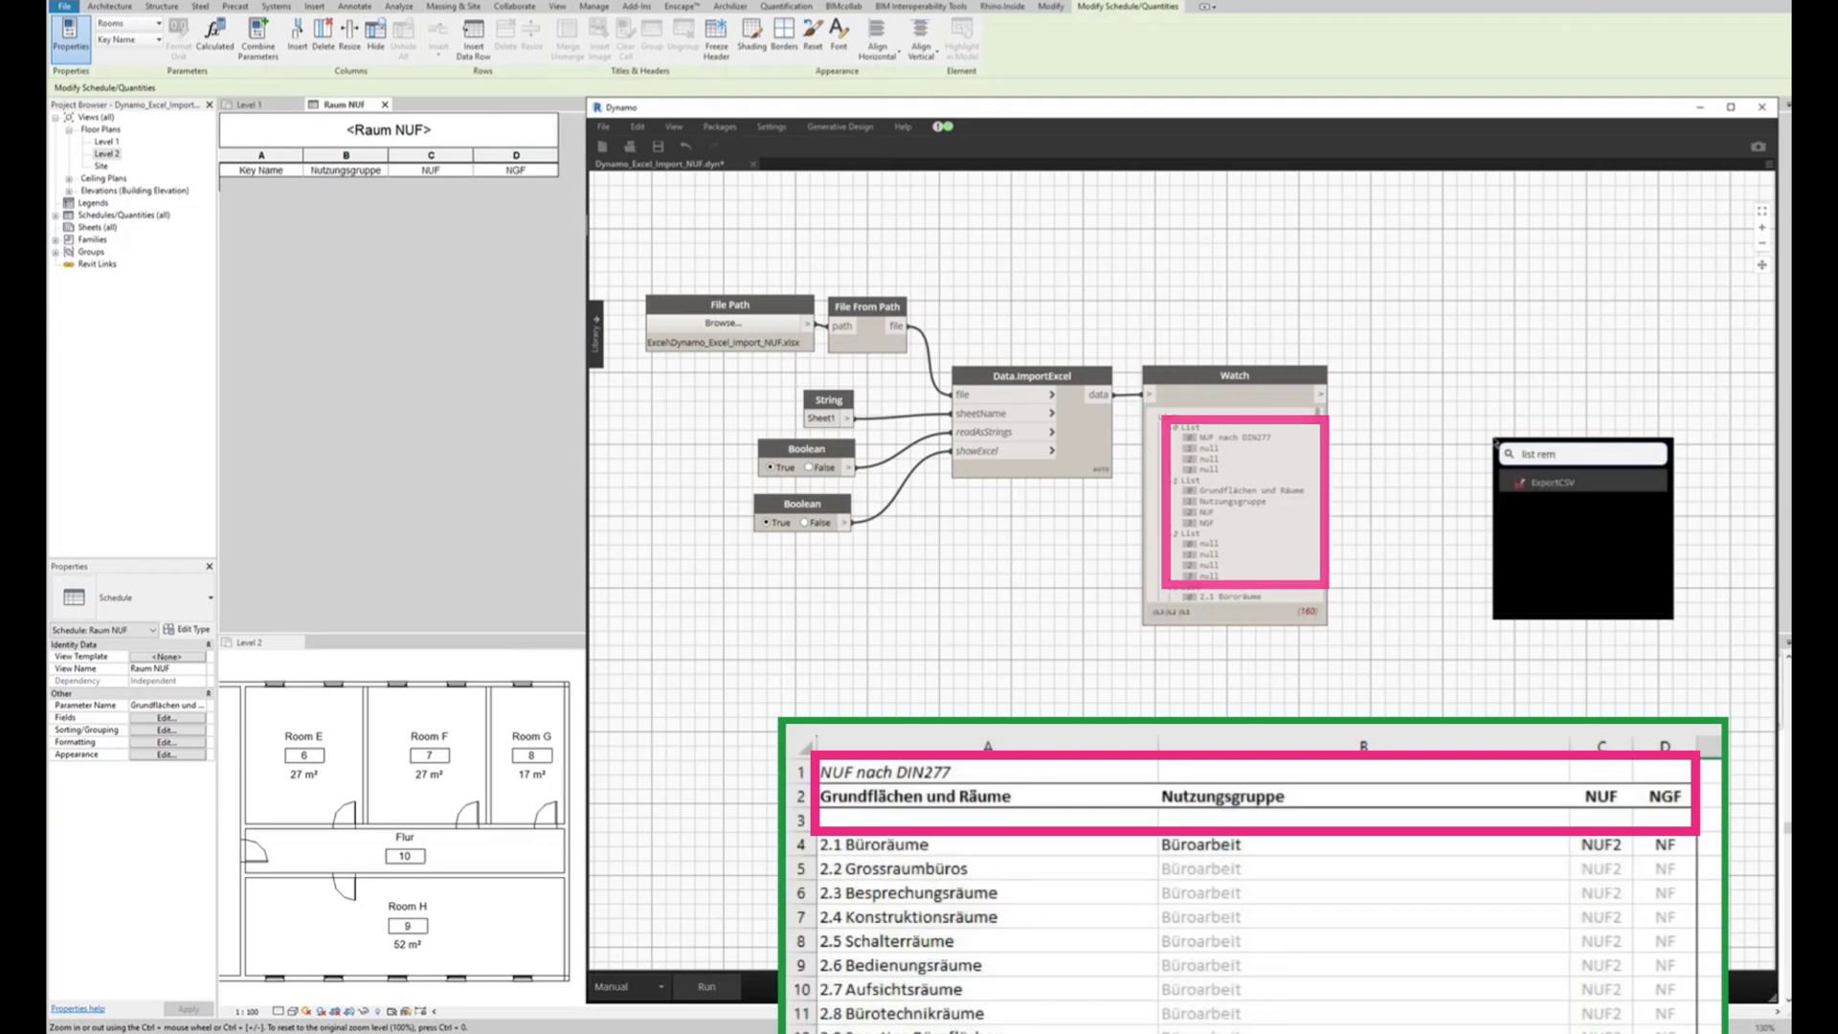
text(ove)
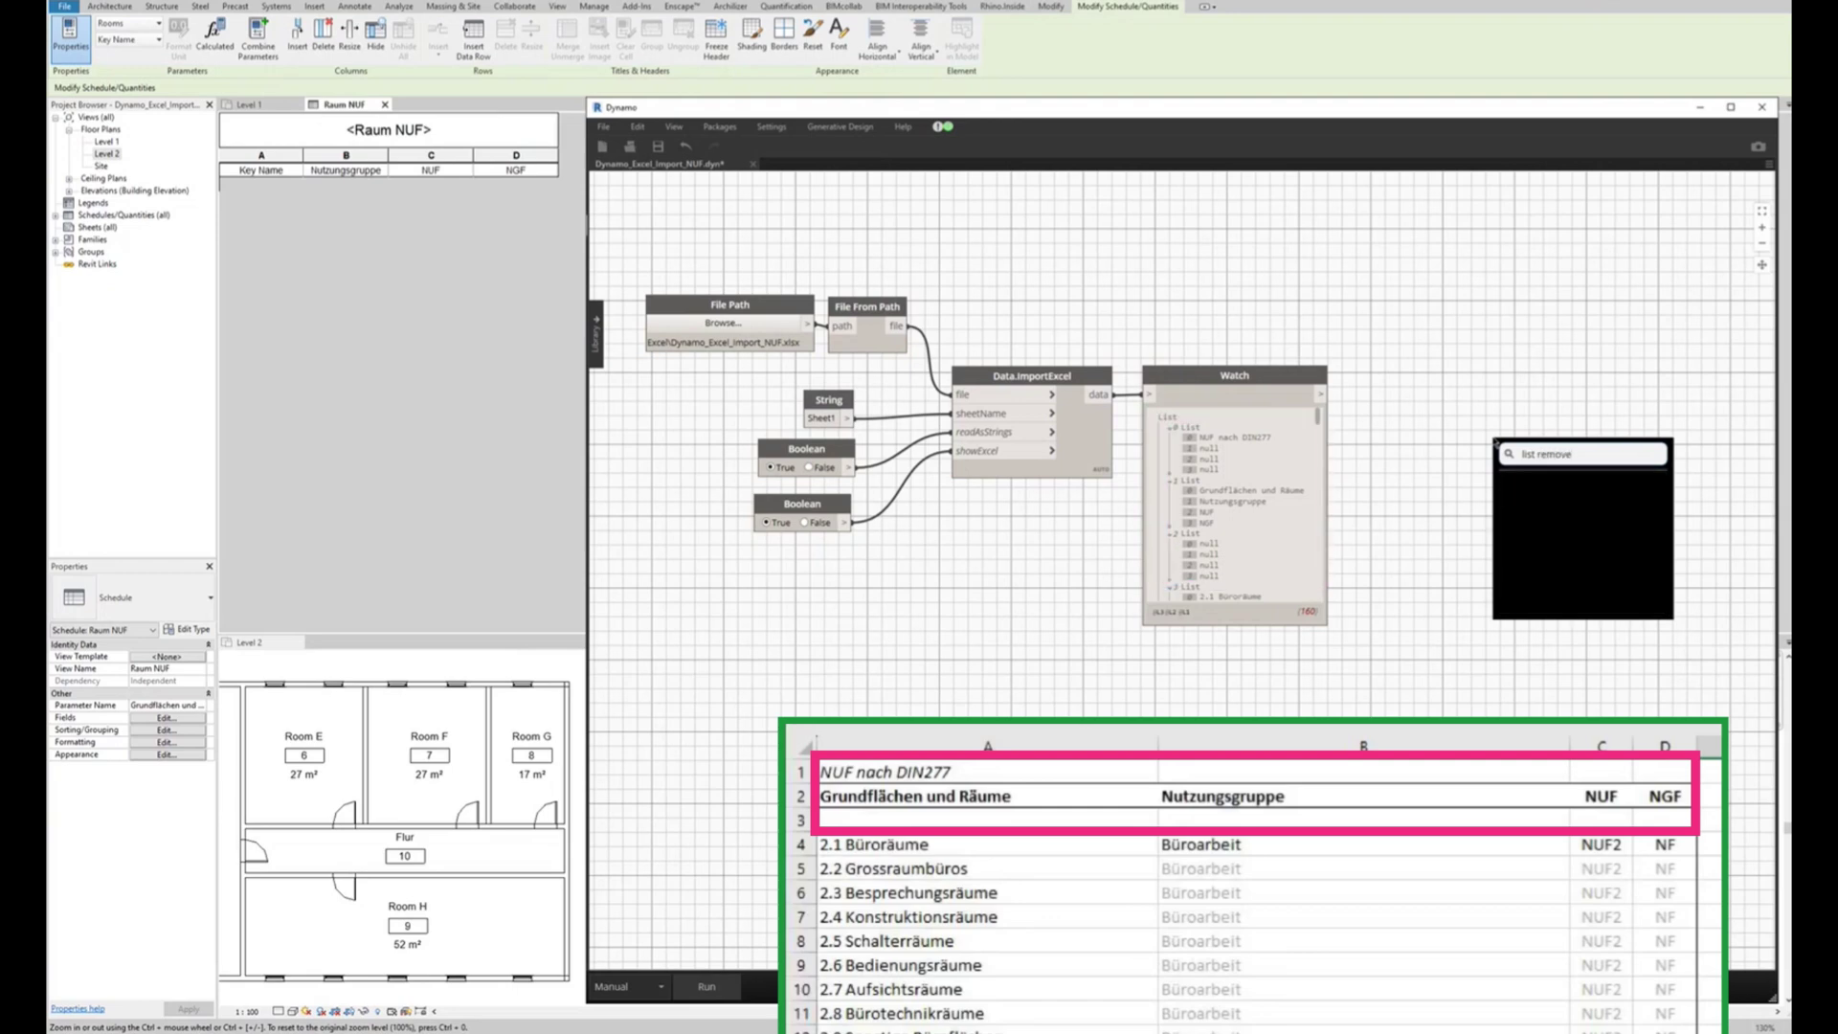
- Add a List.RemoveItemAtIndex node fed with the imported Excel data
key(BackSpace)
key(BackSpace)
key(BackSpace)
key(BackSpace)
key(BackSpace)
key(BackSpace)
key(BackSpace)
text(.r)
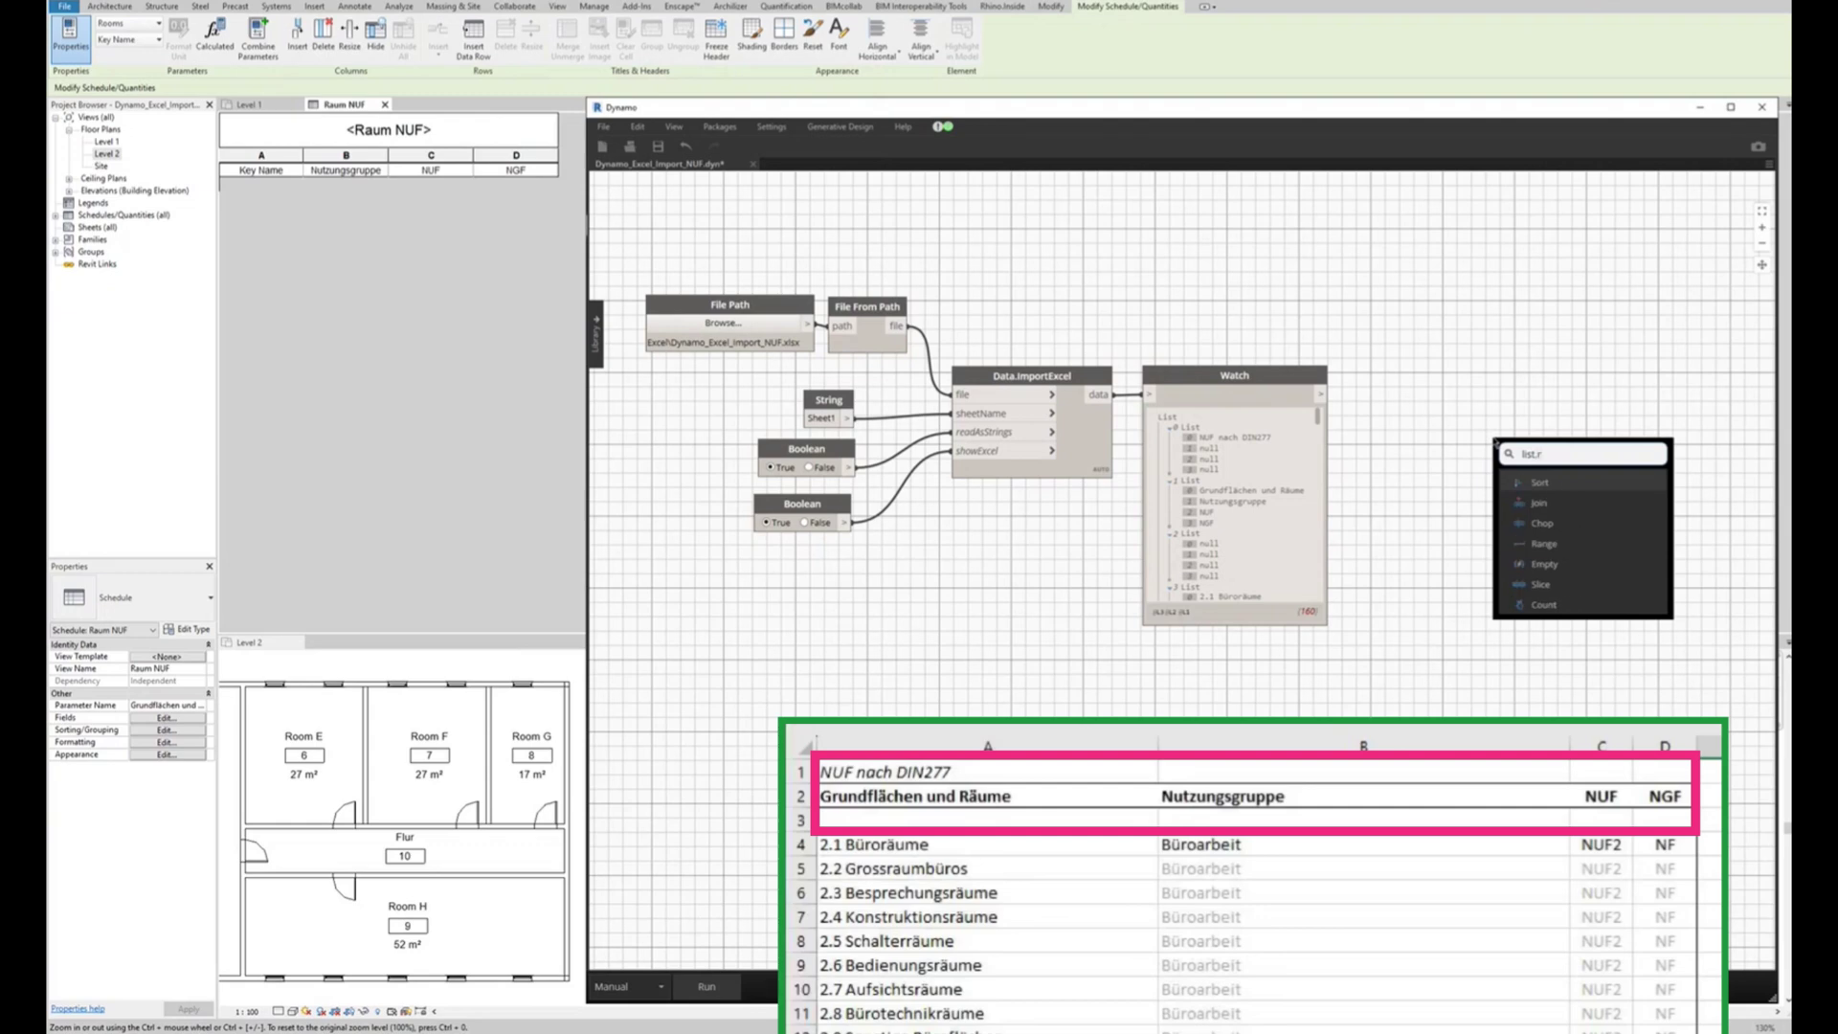
text(emove)
mouse_move(1572, 503)
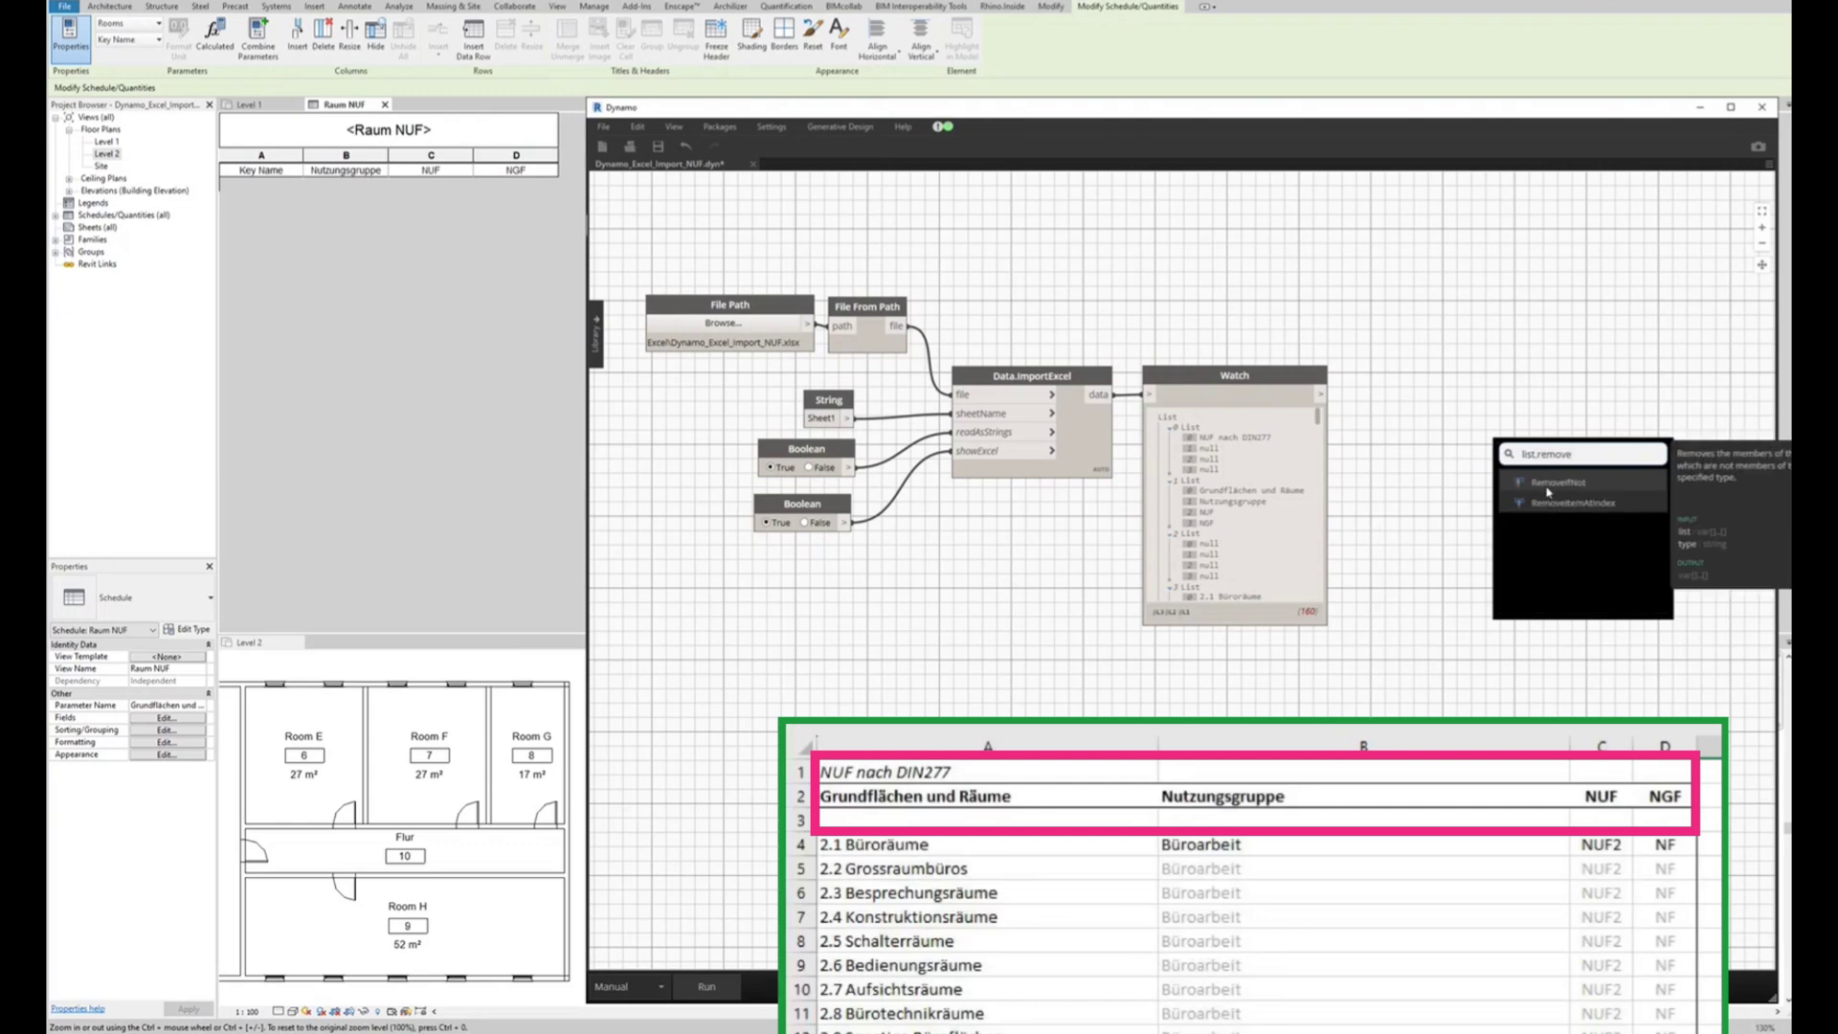
click(1547, 498)
drag(1469, 506, 1474, 393)
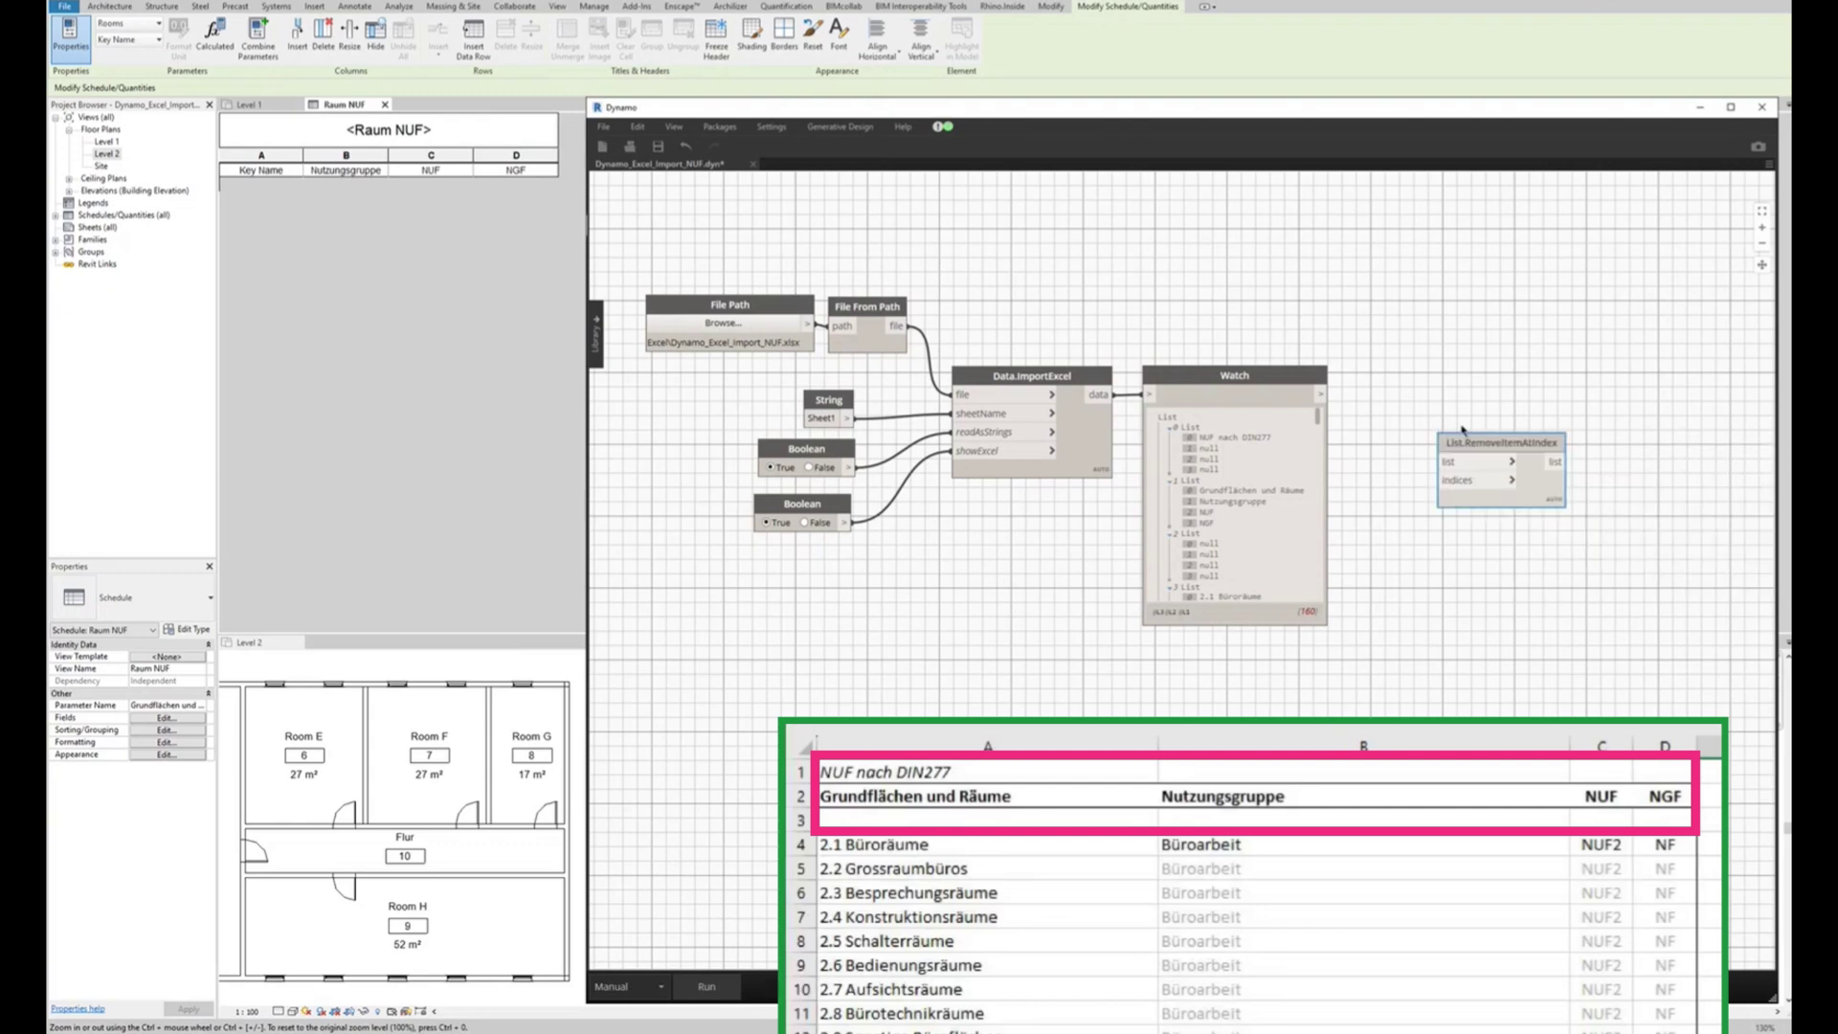
mouse_move(1322, 394)
mouse_down()
mouse_move(1451, 415)
mouse_move(1579, 382)
mouse_up()
click(1578, 542)
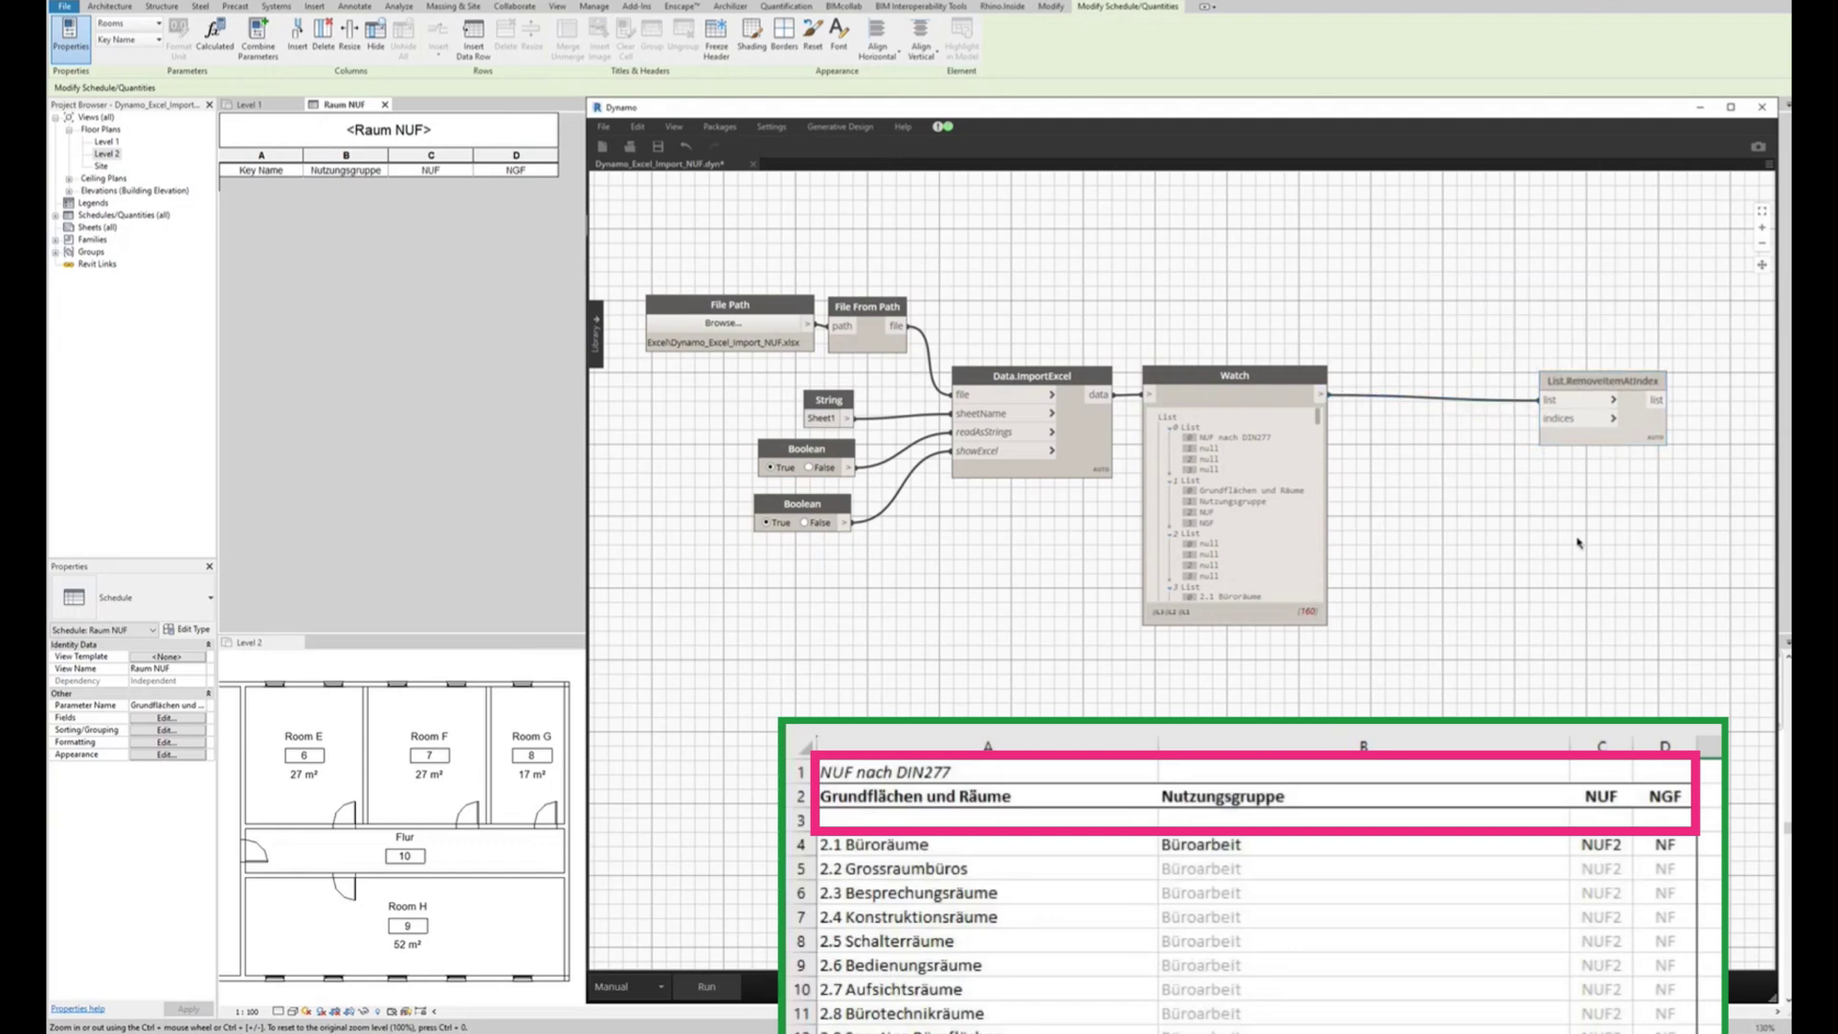
- Add a Range node with a Number node 0 as its start
right_click(1578, 542)
text(range)
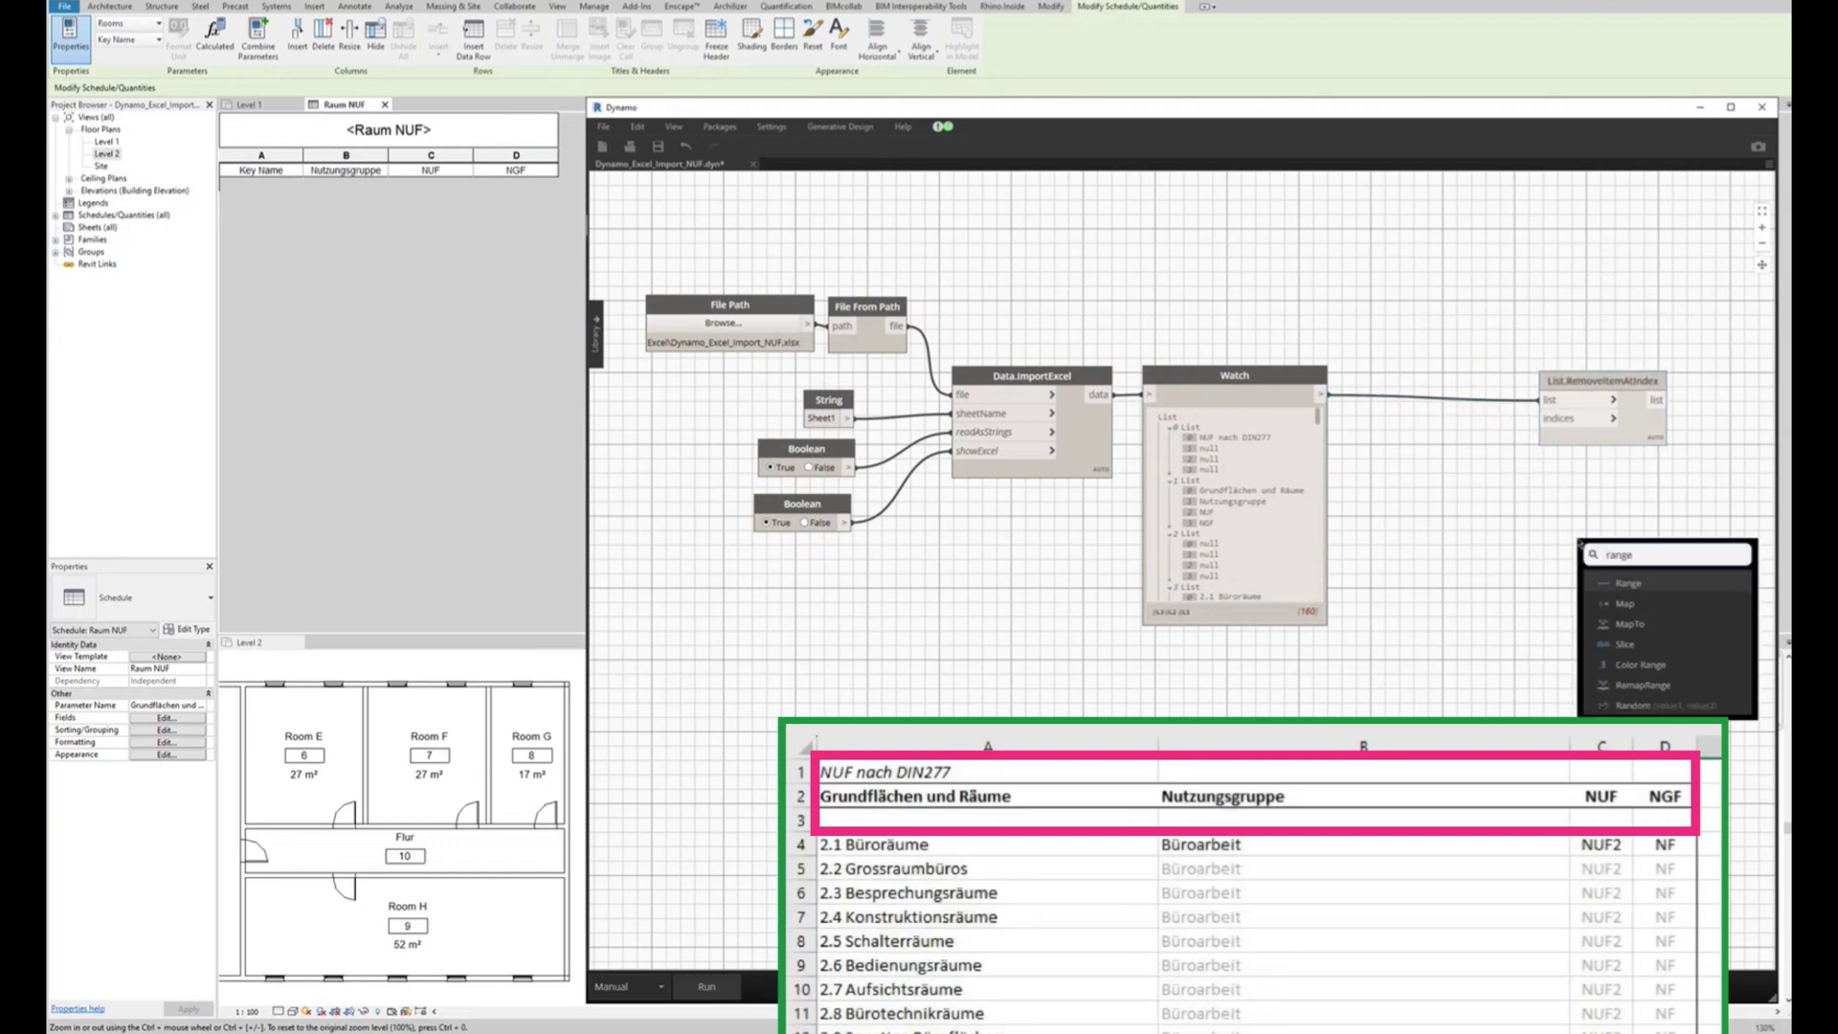
click(1627, 577)
drag(1665, 590, 1541, 507)
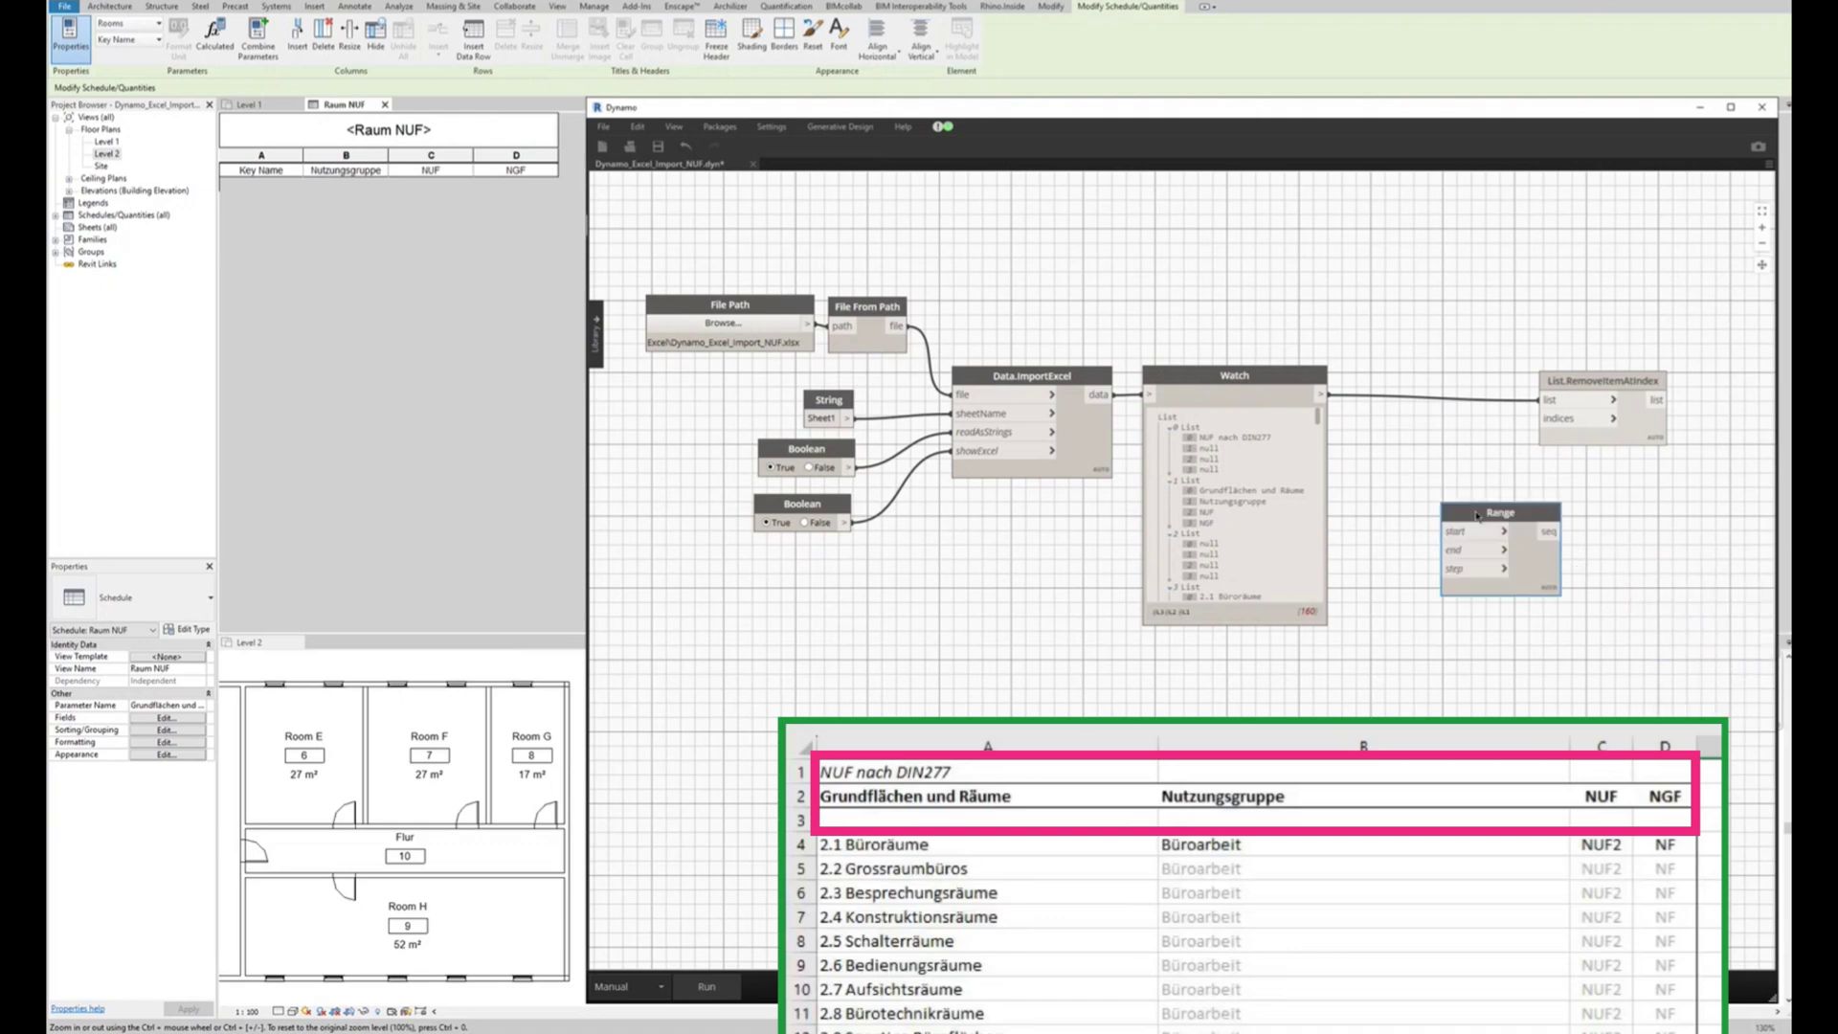
right_click(1424, 514)
text(number)
click(1474, 551)
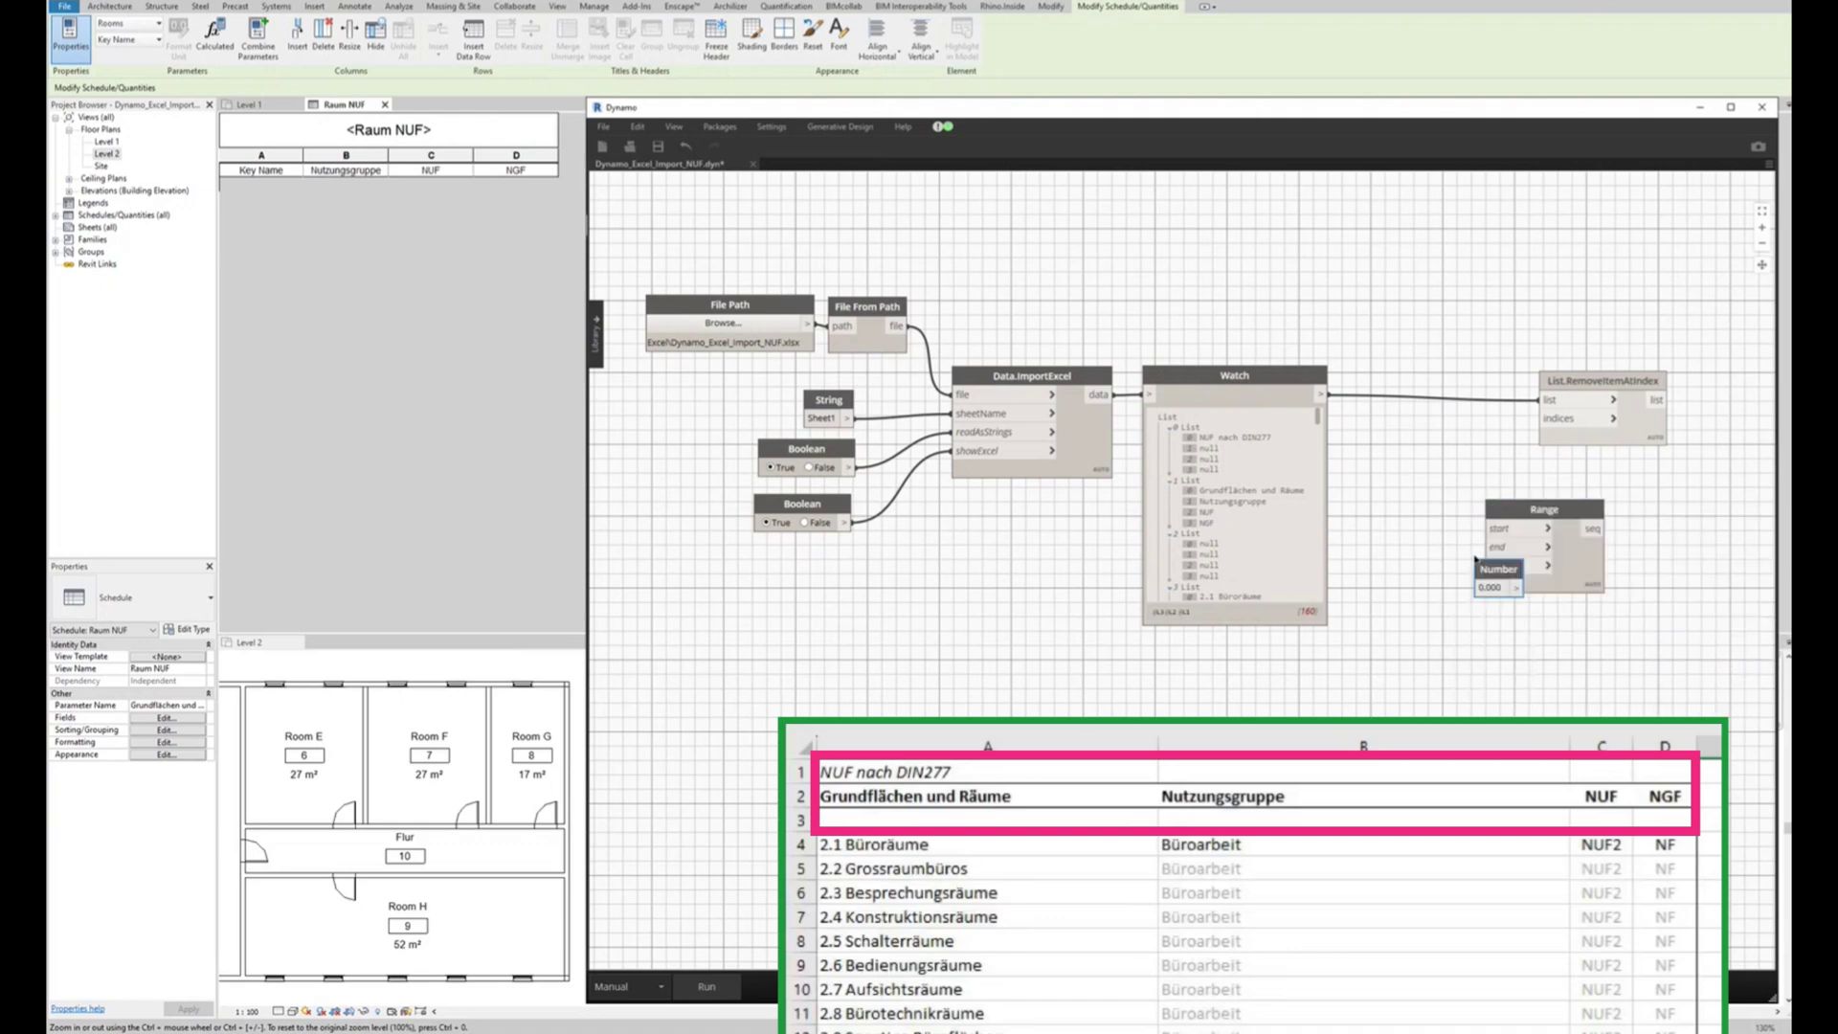
mouse_move(1429, 532)
mouse_down()
mouse_move(1489, 528)
mouse_move(1387, 483)
mouse_move(1390, 534)
mouse_move(1426, 570)
mouse_move(1388, 572)
mouse_up()
key(ctrl+c)
key(ctrl+v)
key(ctrl+v)
- Set Range end 2 and step 1, and feed its sequence into the removal indices
double_click(1384, 555)
text(2)
double_click(1384, 603)
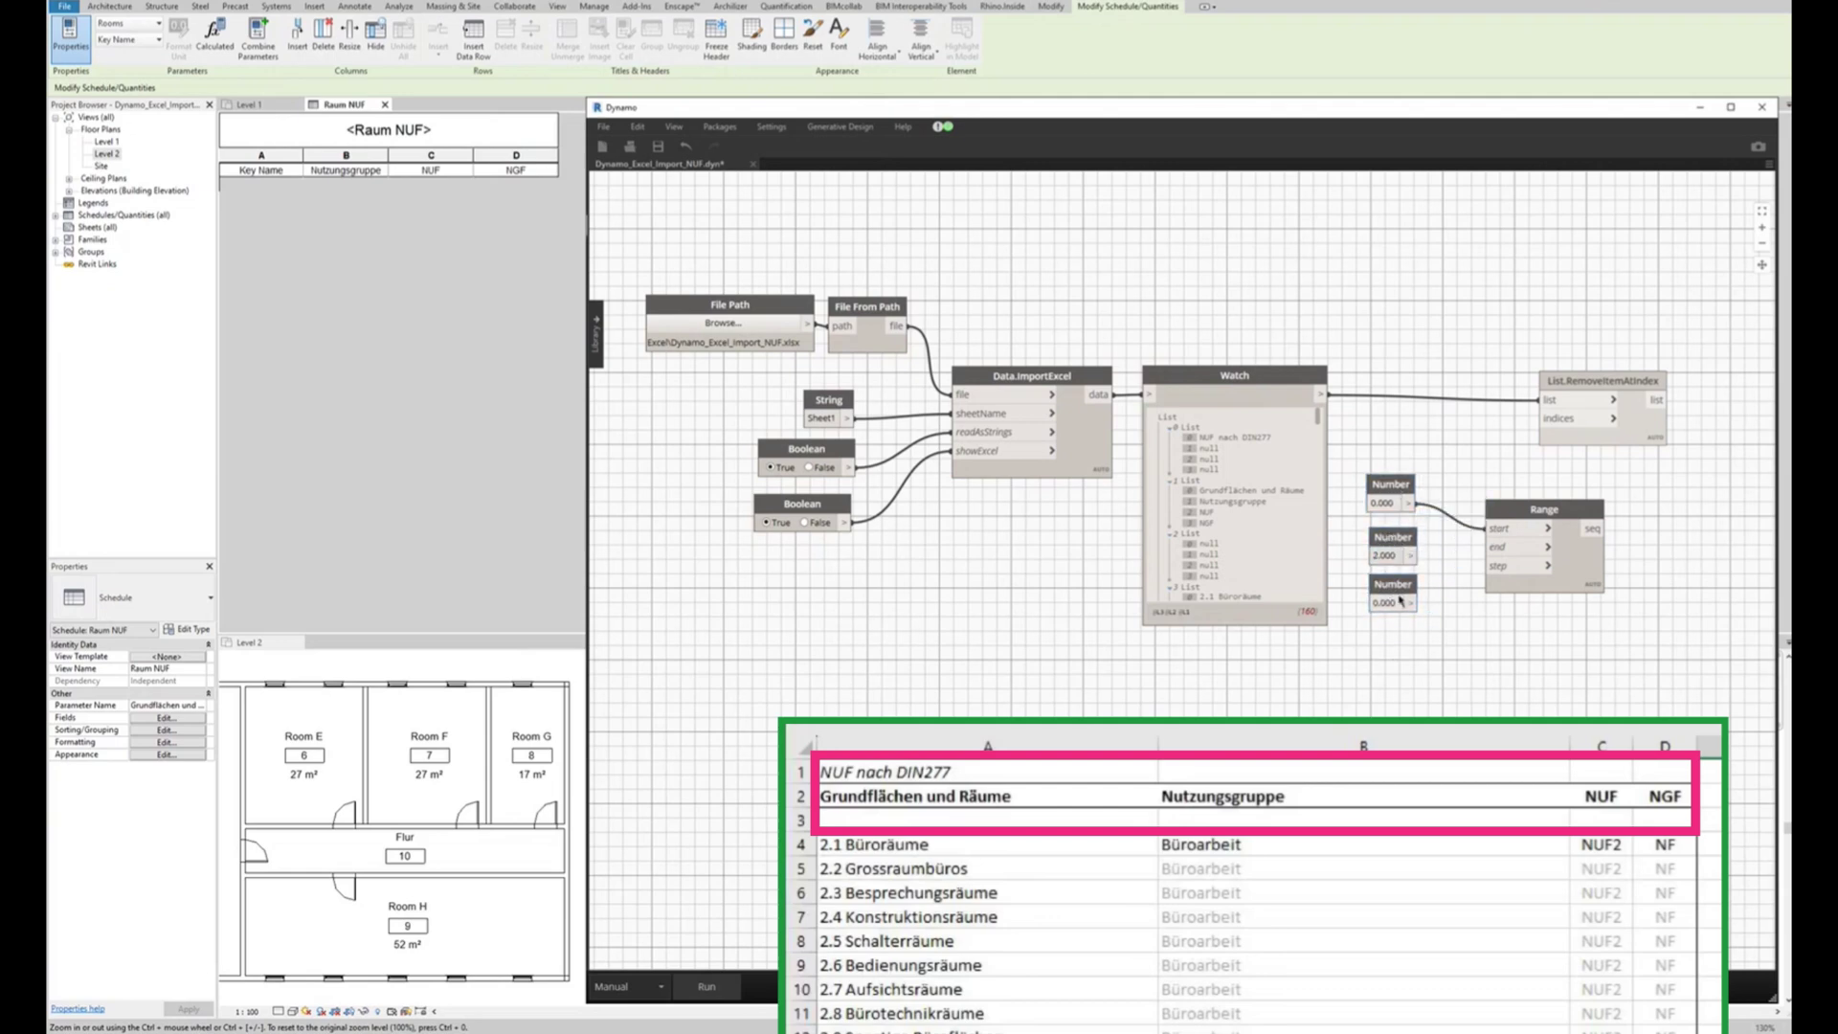
text(1)
drag(1410, 555, 1490, 546)
drag(1410, 603, 1490, 566)
drag(1550, 452, 1541, 418)
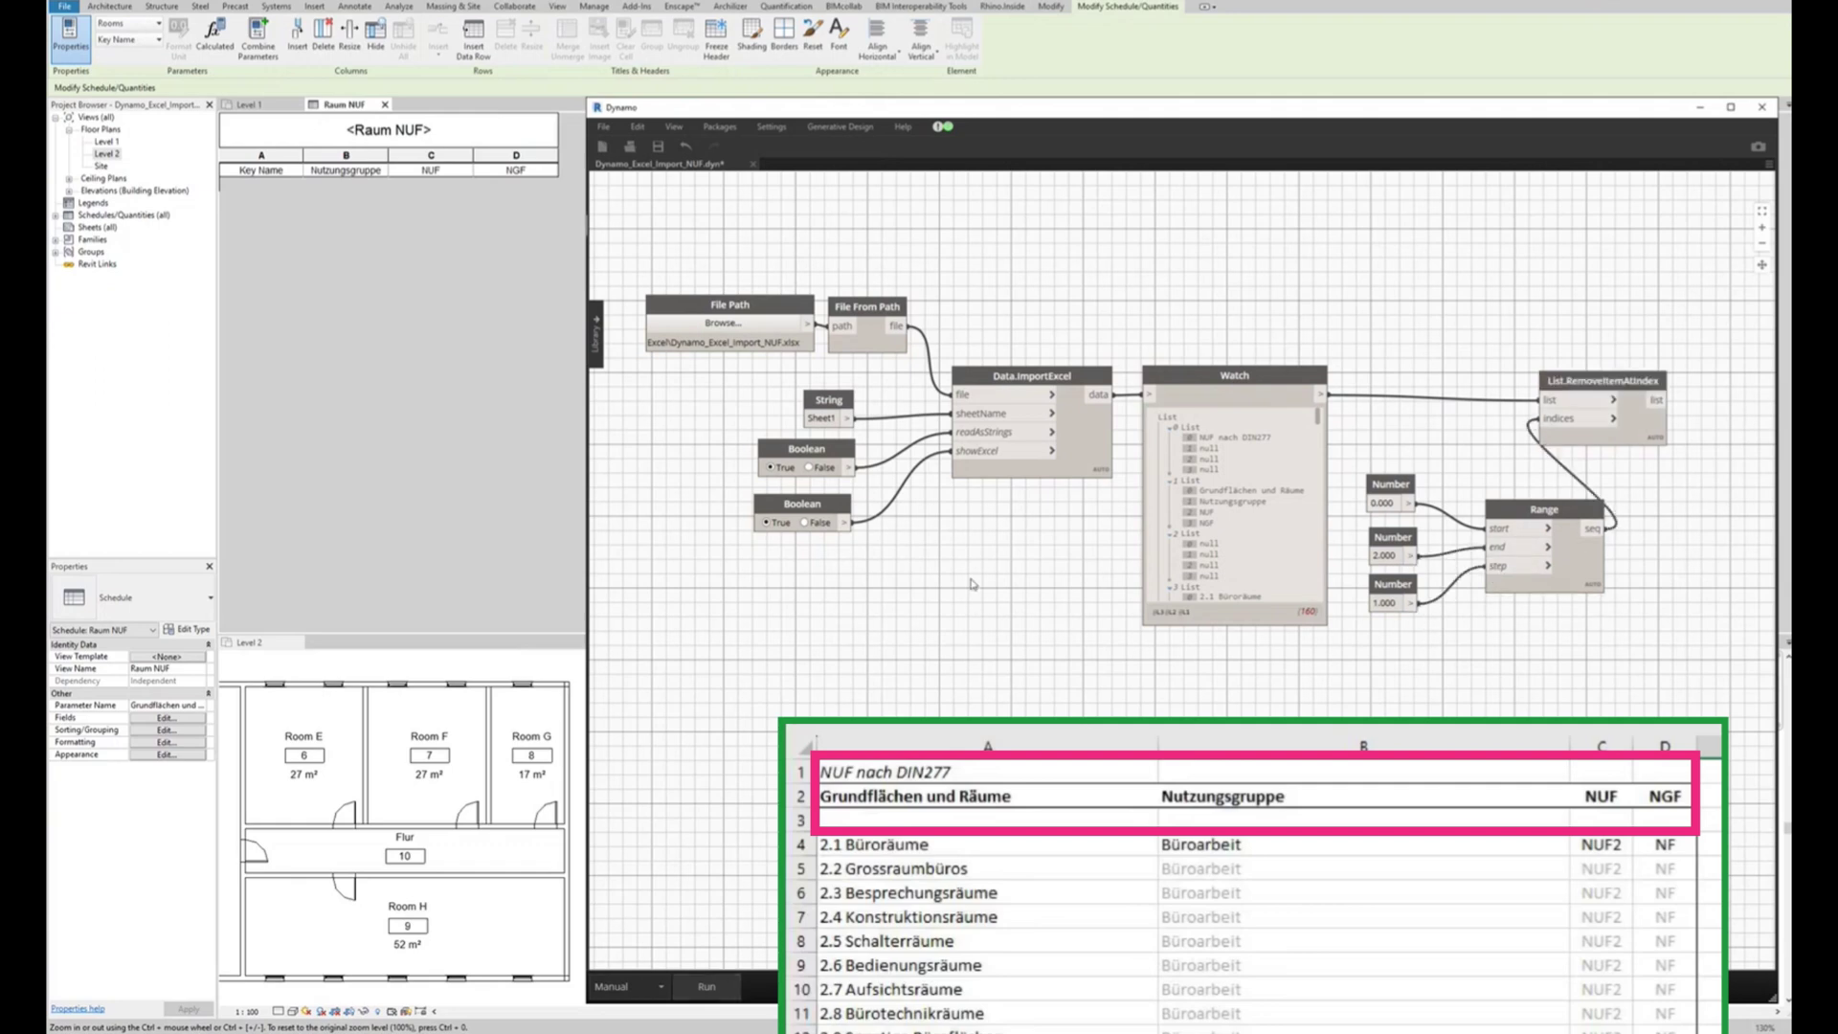
- Attach a Watch node to preview the trimmed room list starting at 2.1 Büroräume
middle_drag(974, 606, 864, 625)
right_click(1665, 442)
text(wat)
click(1704, 476)
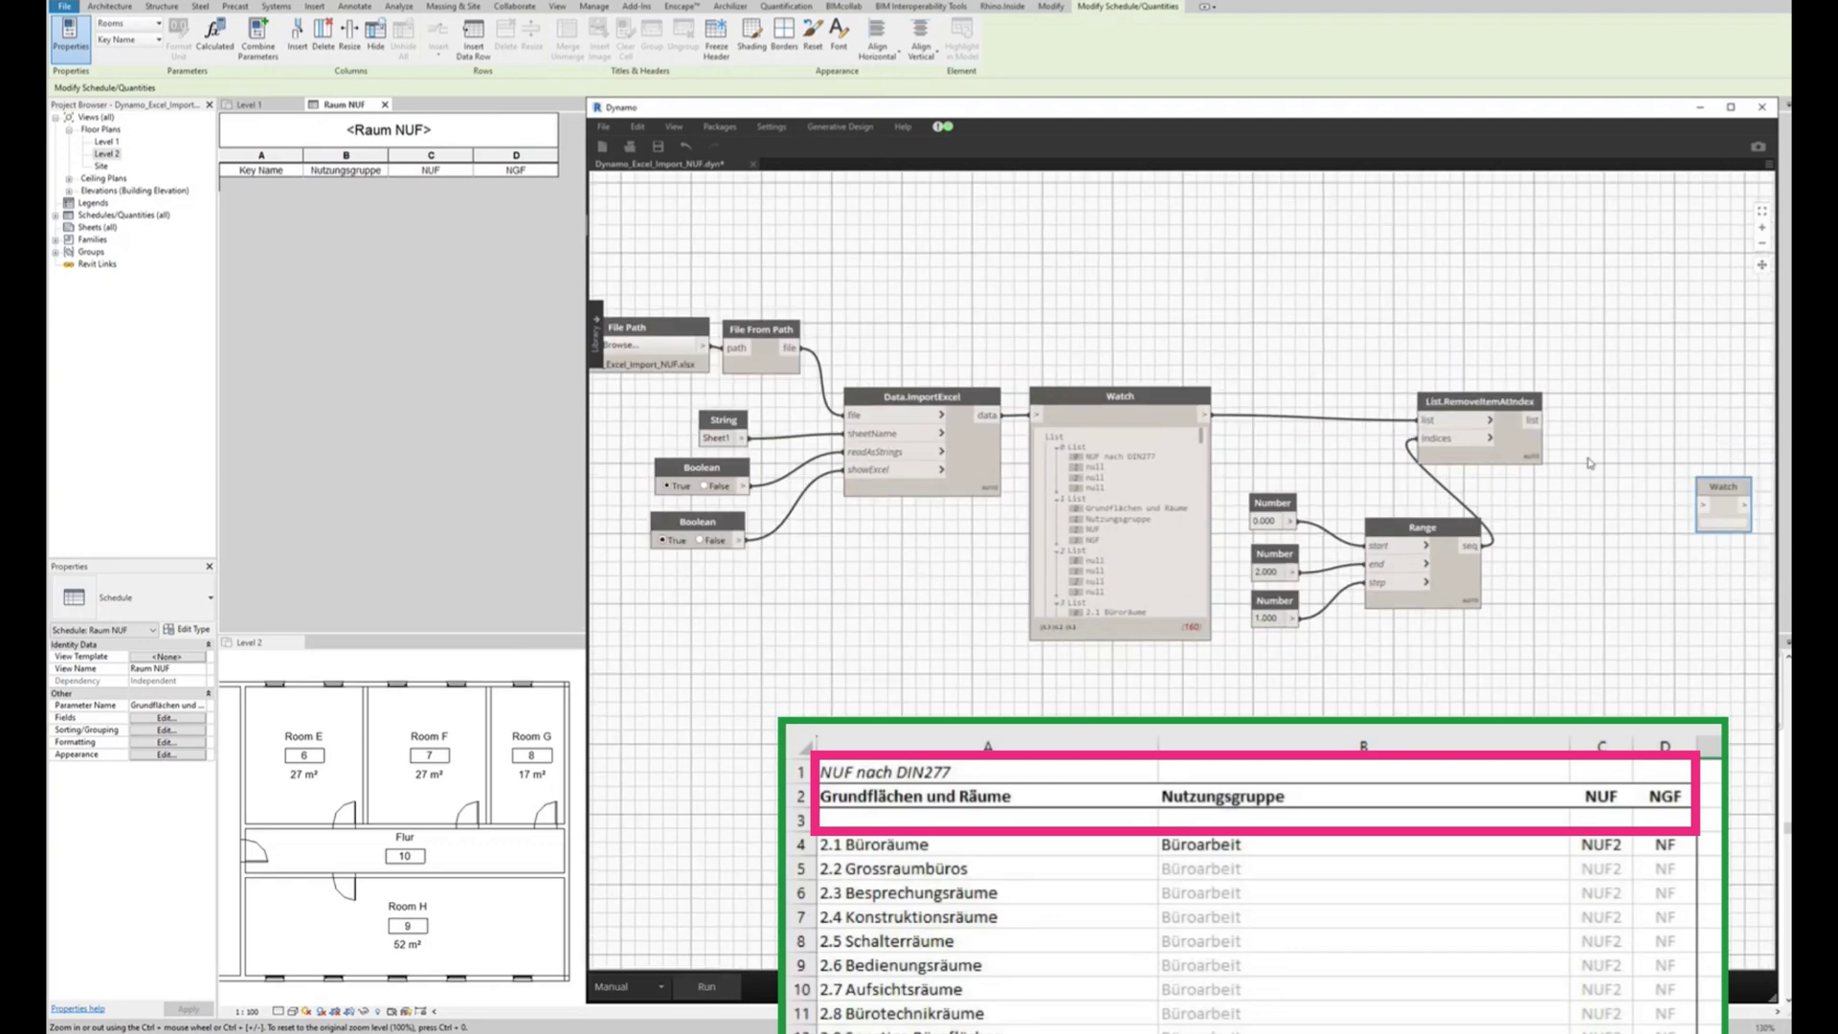
mouse_move(1532, 419)
mouse_down()
mouse_move(1601, 488)
mouse_move(1579, 408)
mouse_up()
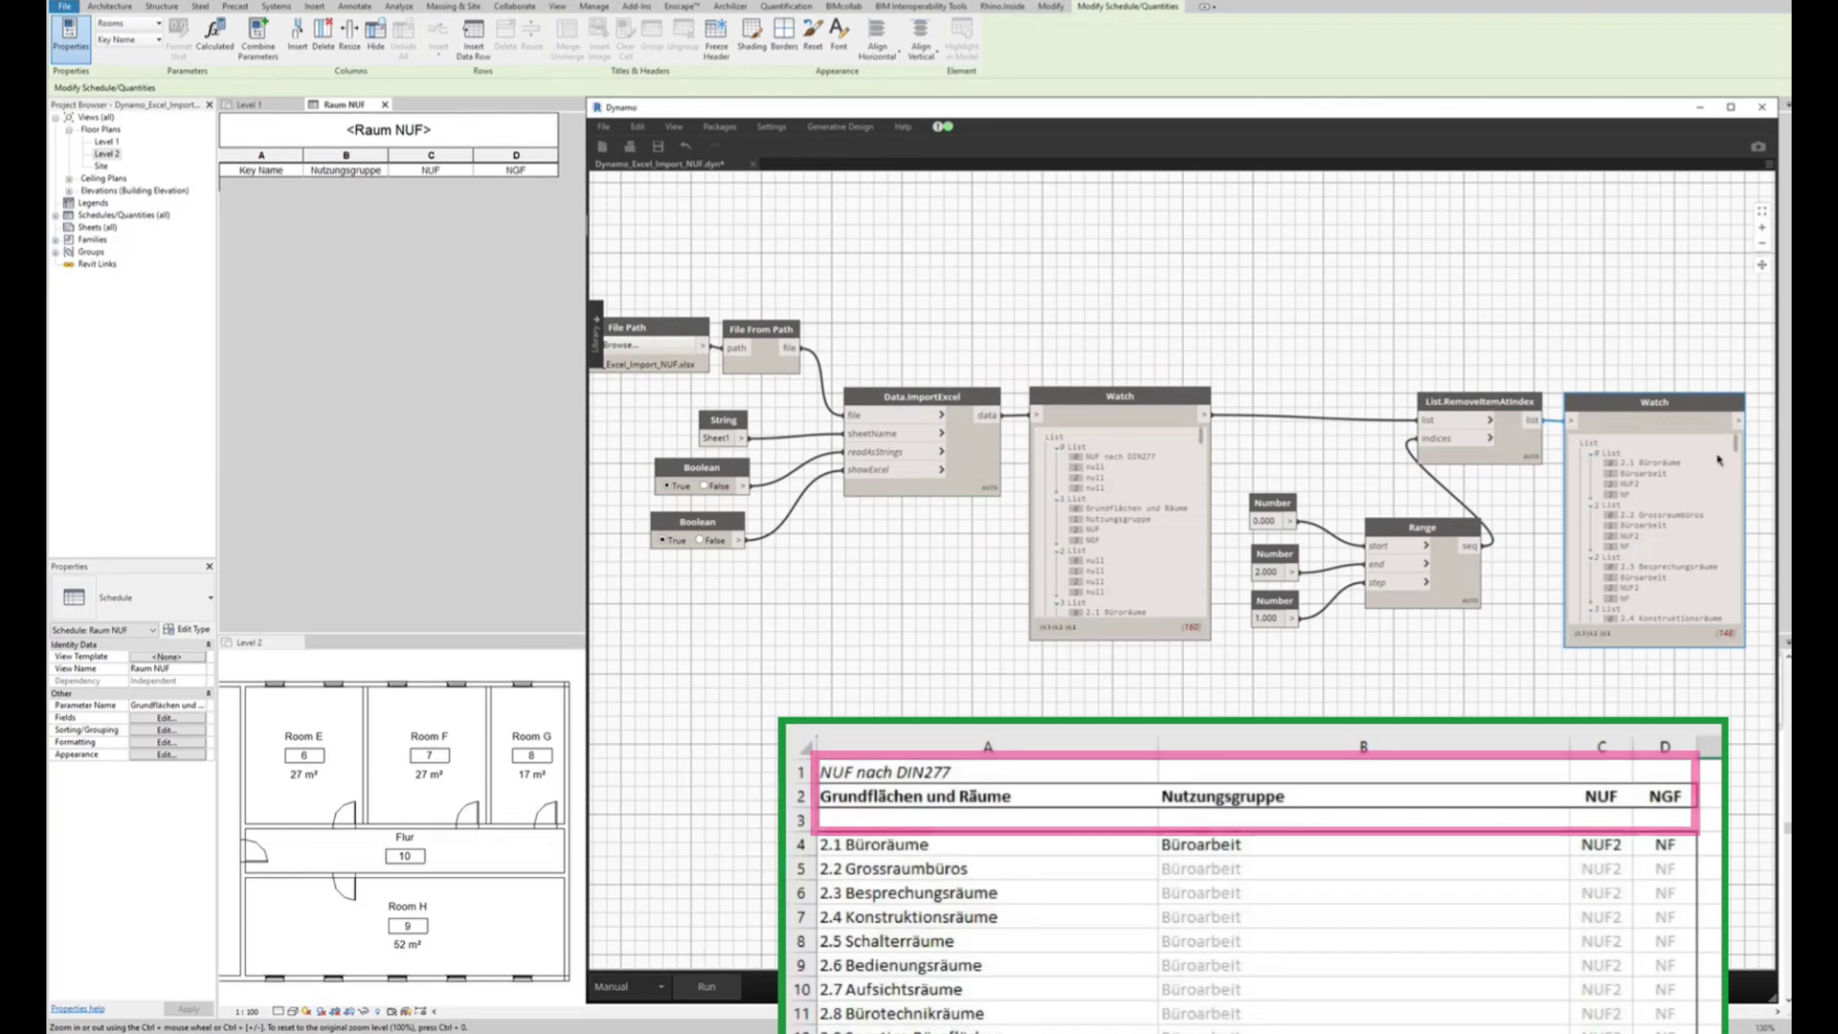
scroll(1742, 577, down, 15)
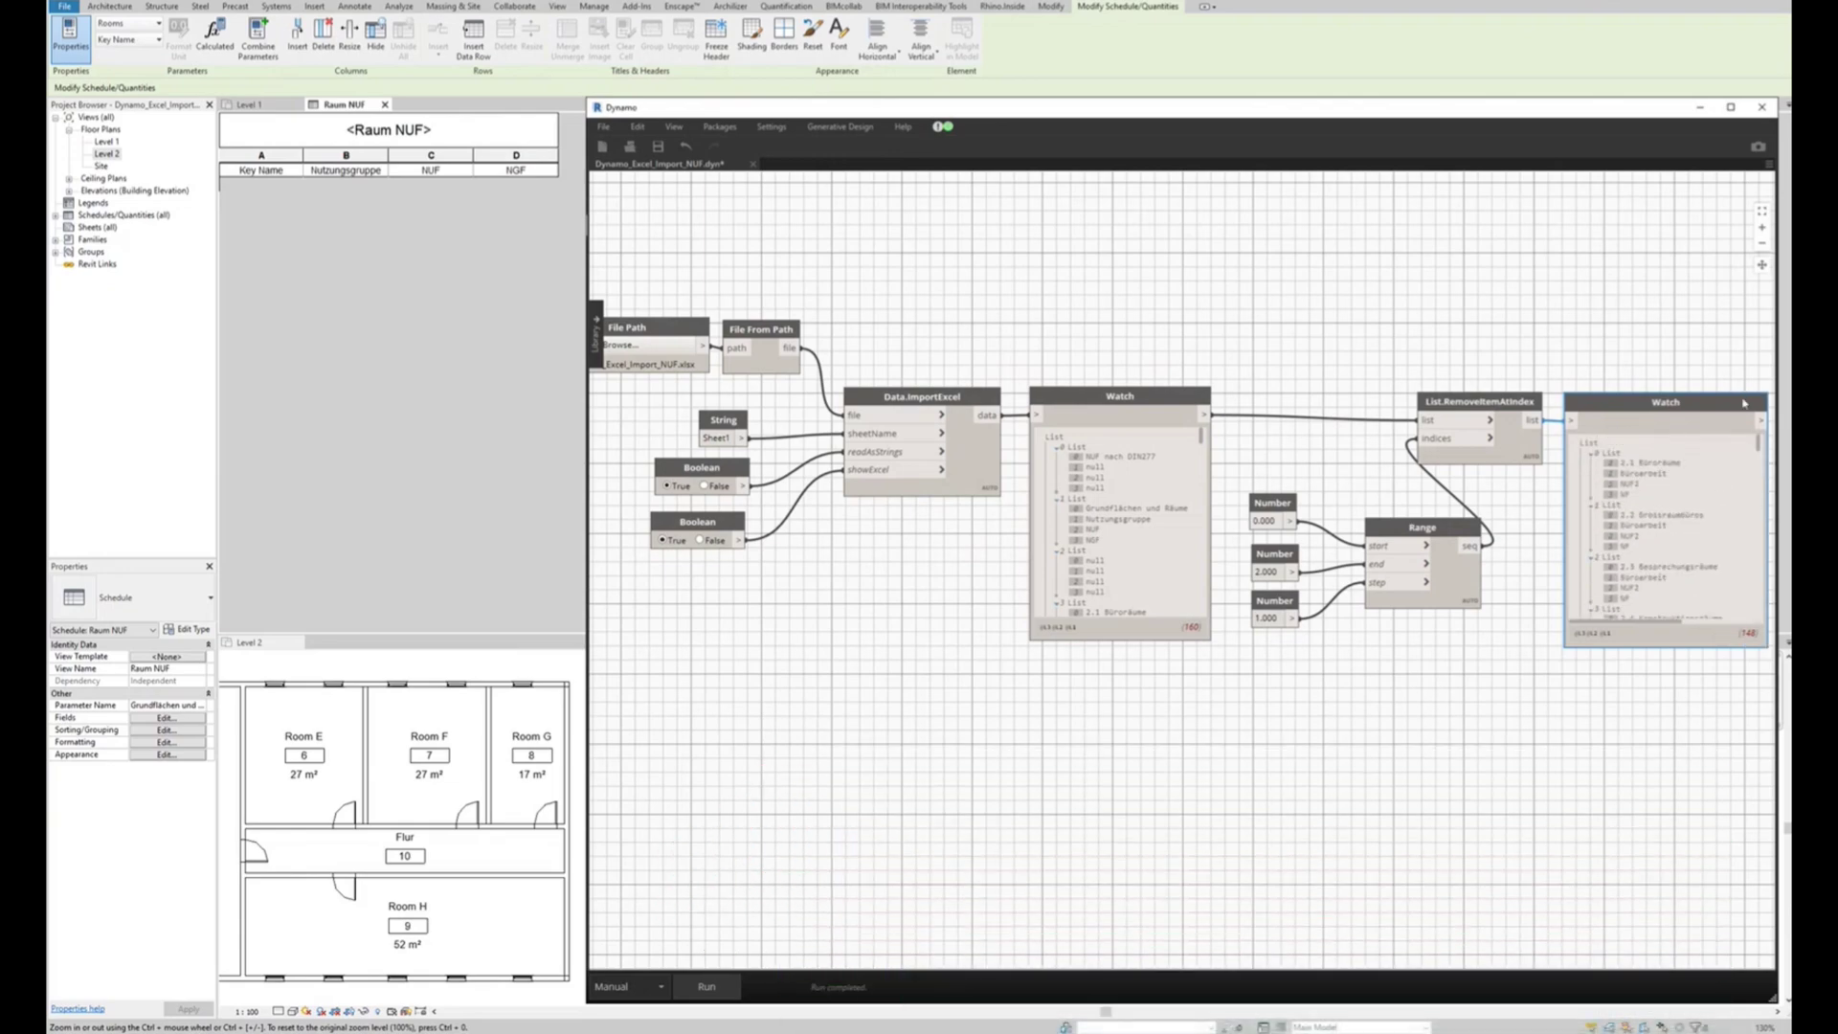
scroll(881, 562, down, 2)
- Add a Key Schedule node fed with the trimmed room data
scroll(881, 562, down, 1)
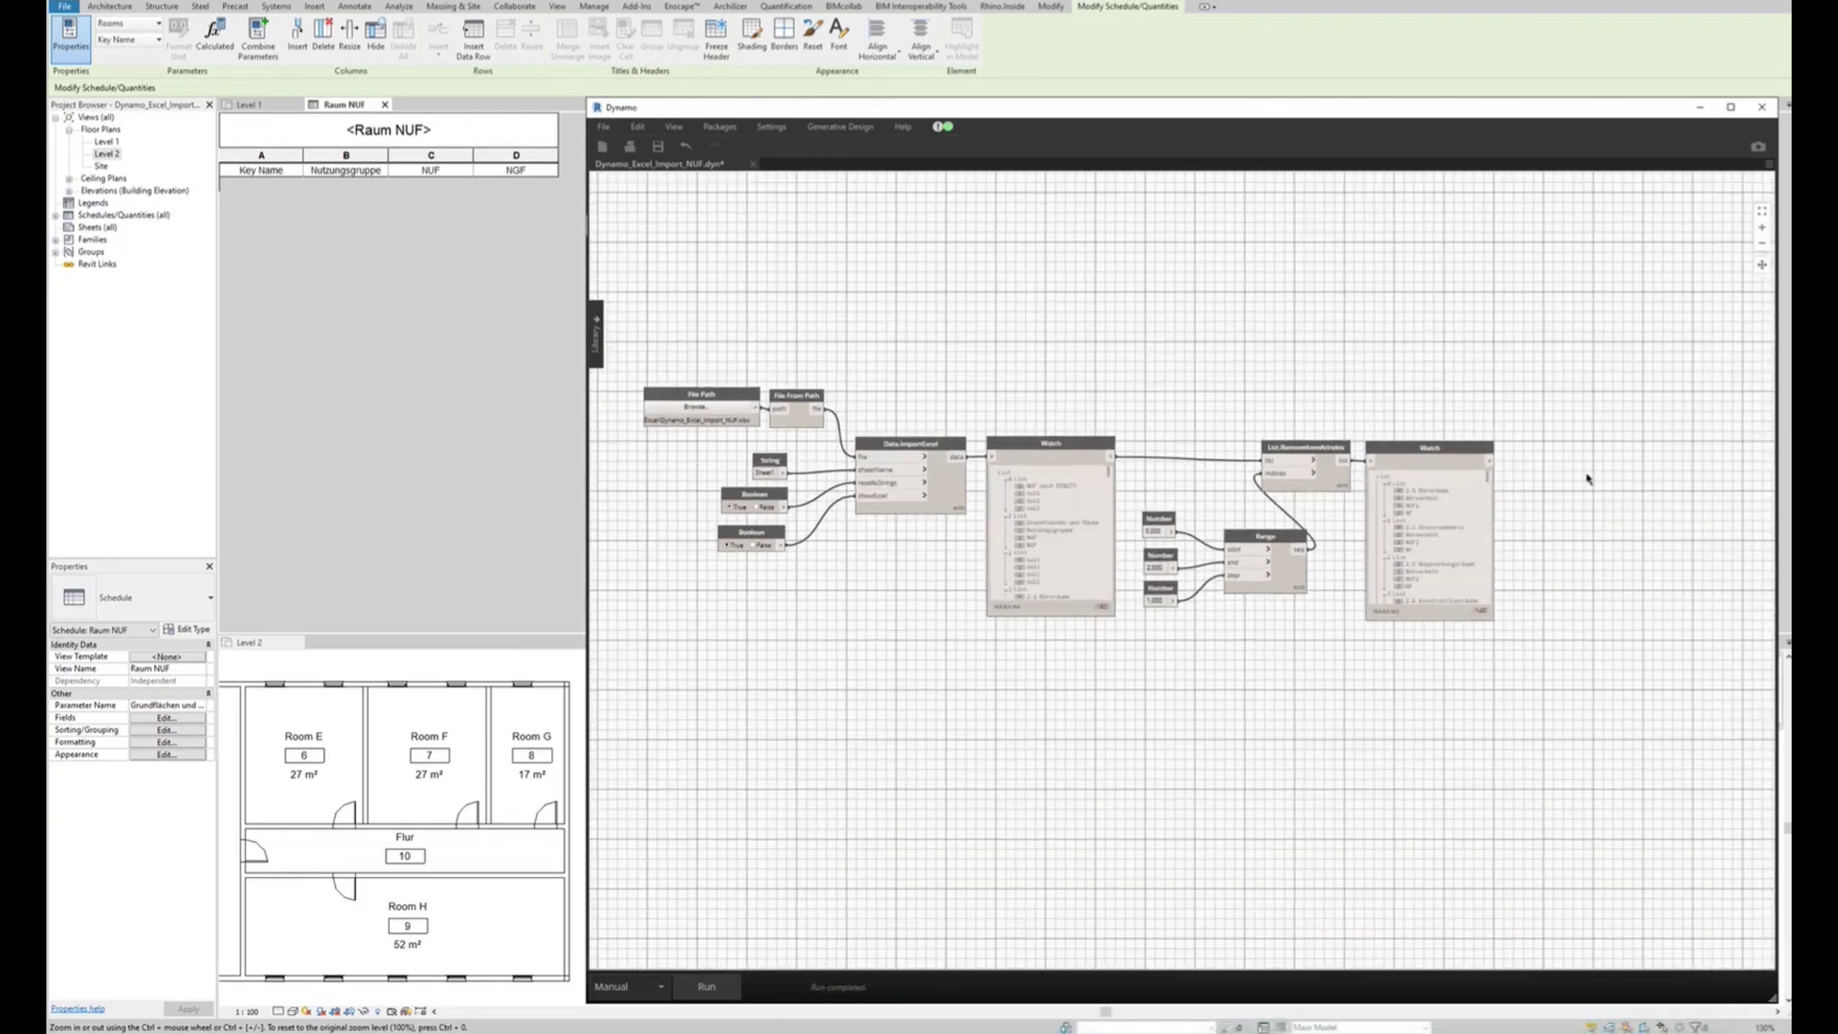
right_click(1590, 482)
text(key)
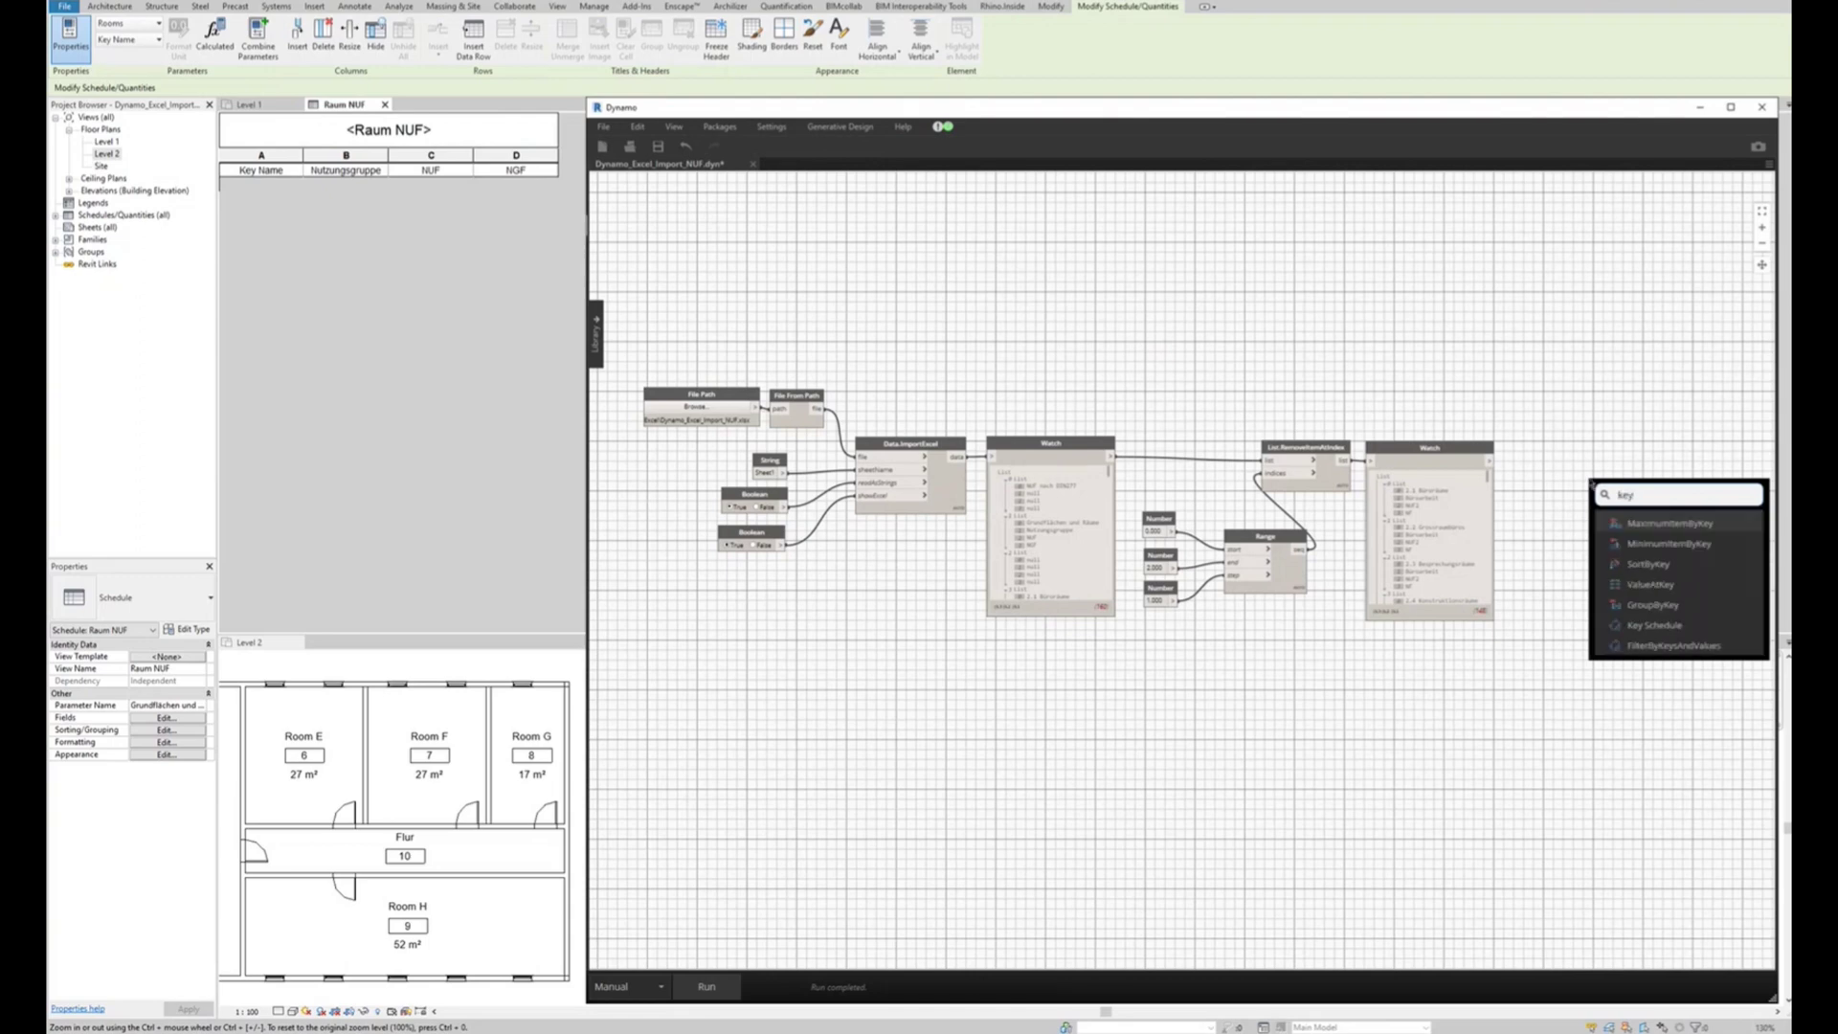
click(1654, 625)
mouse_move(1670, 633)
mouse_down()
mouse_move(1596, 452)
mouse_move(1568, 461)
mouse_up()
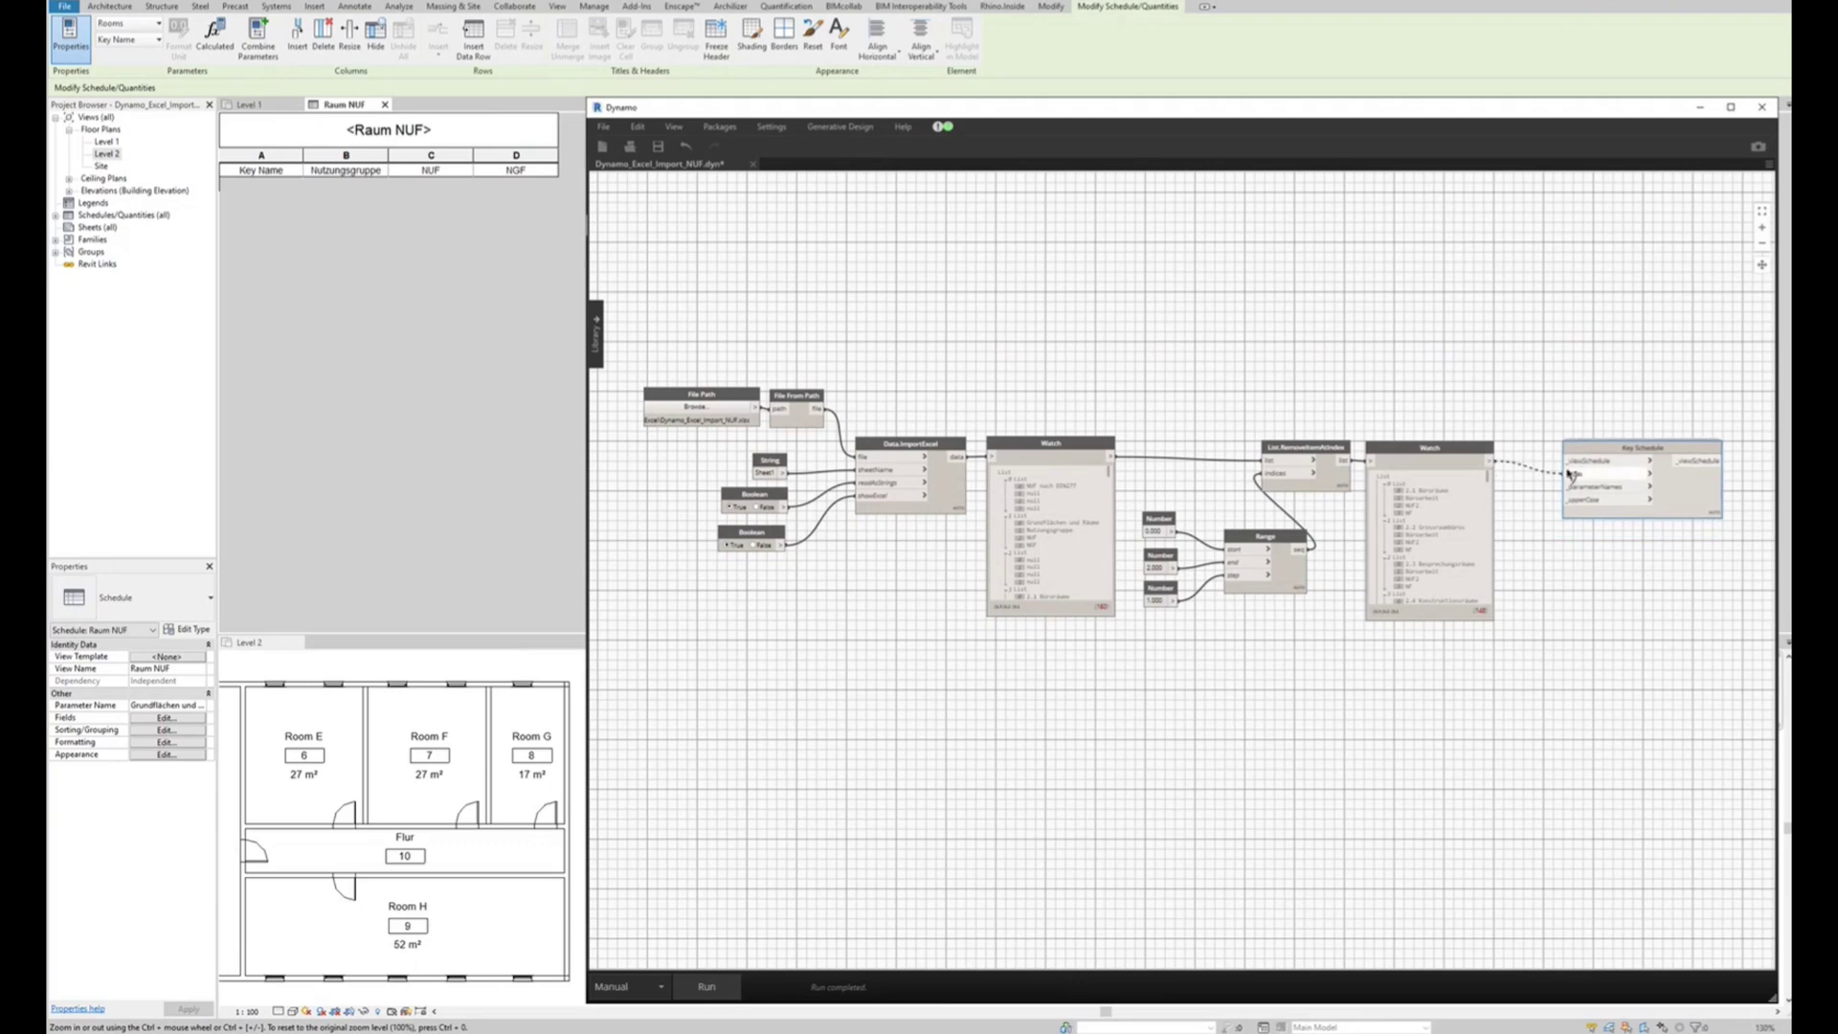
- Add a Views node set to Raum NUF and wire it to _viewSchedule
right_click(1529, 361)
text(view)
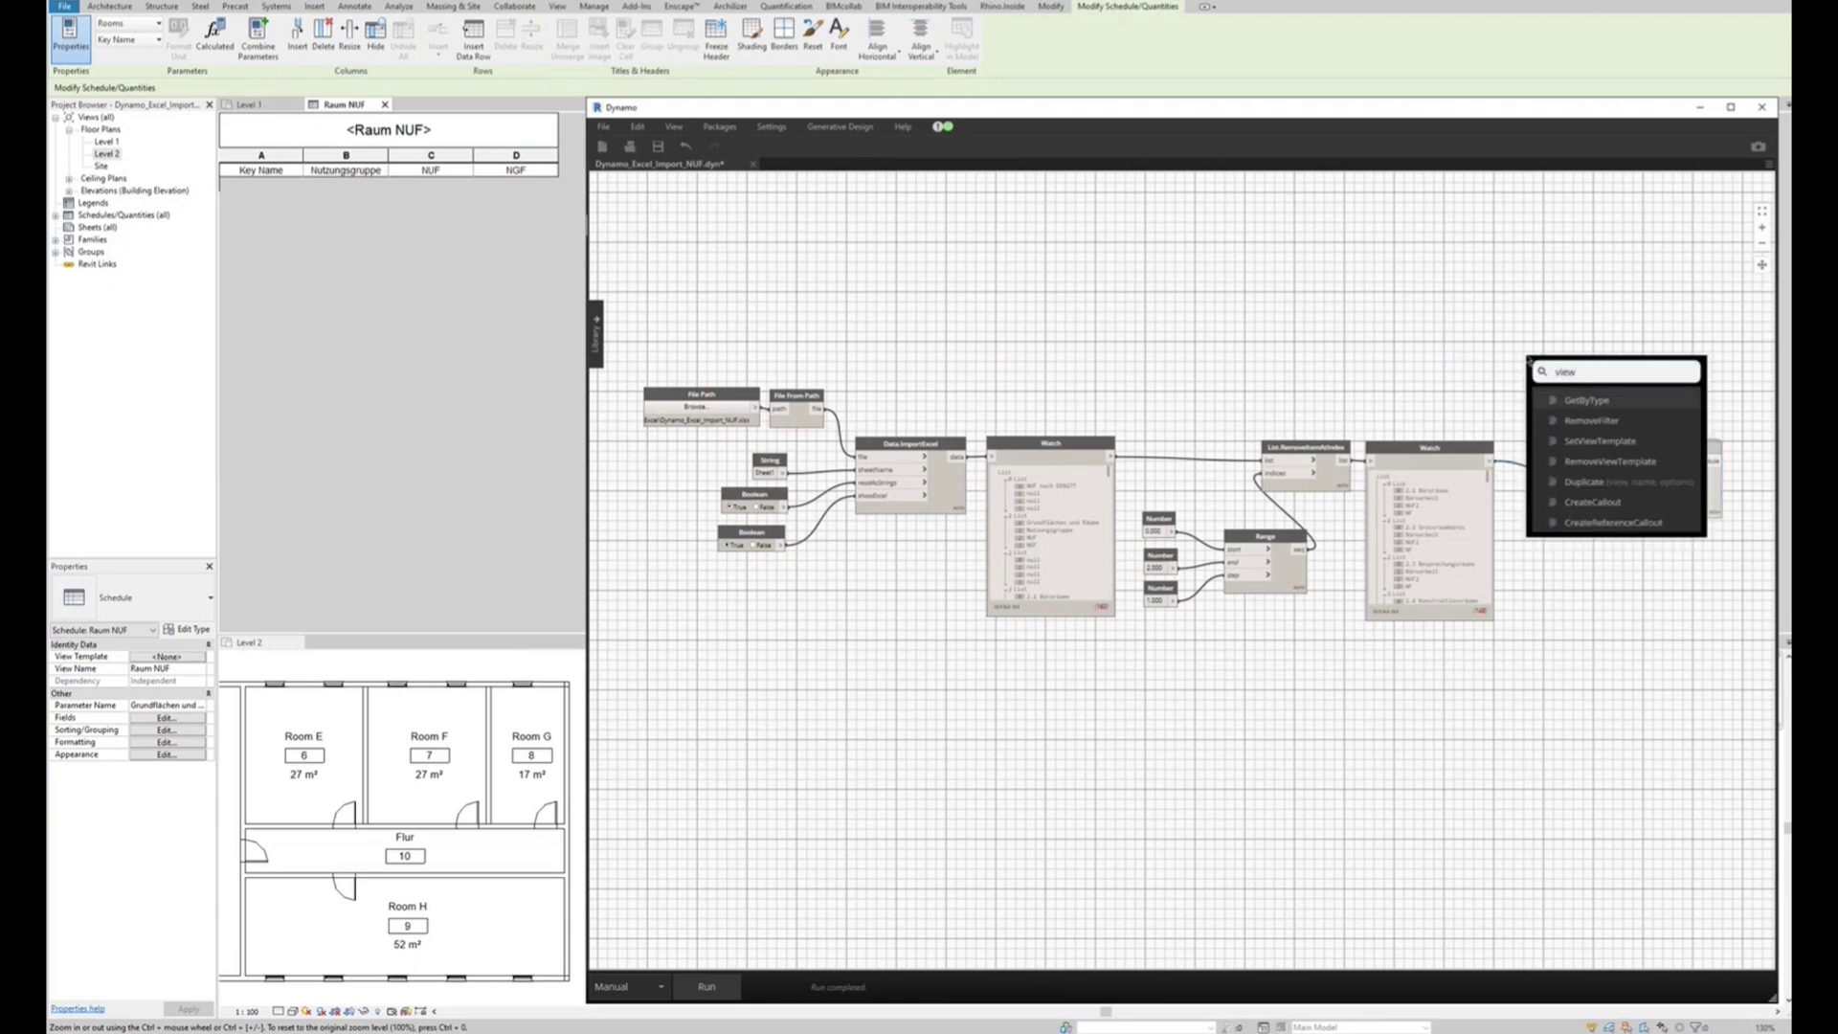
text(s)
click(1569, 400)
drag(1609, 415, 1468, 351)
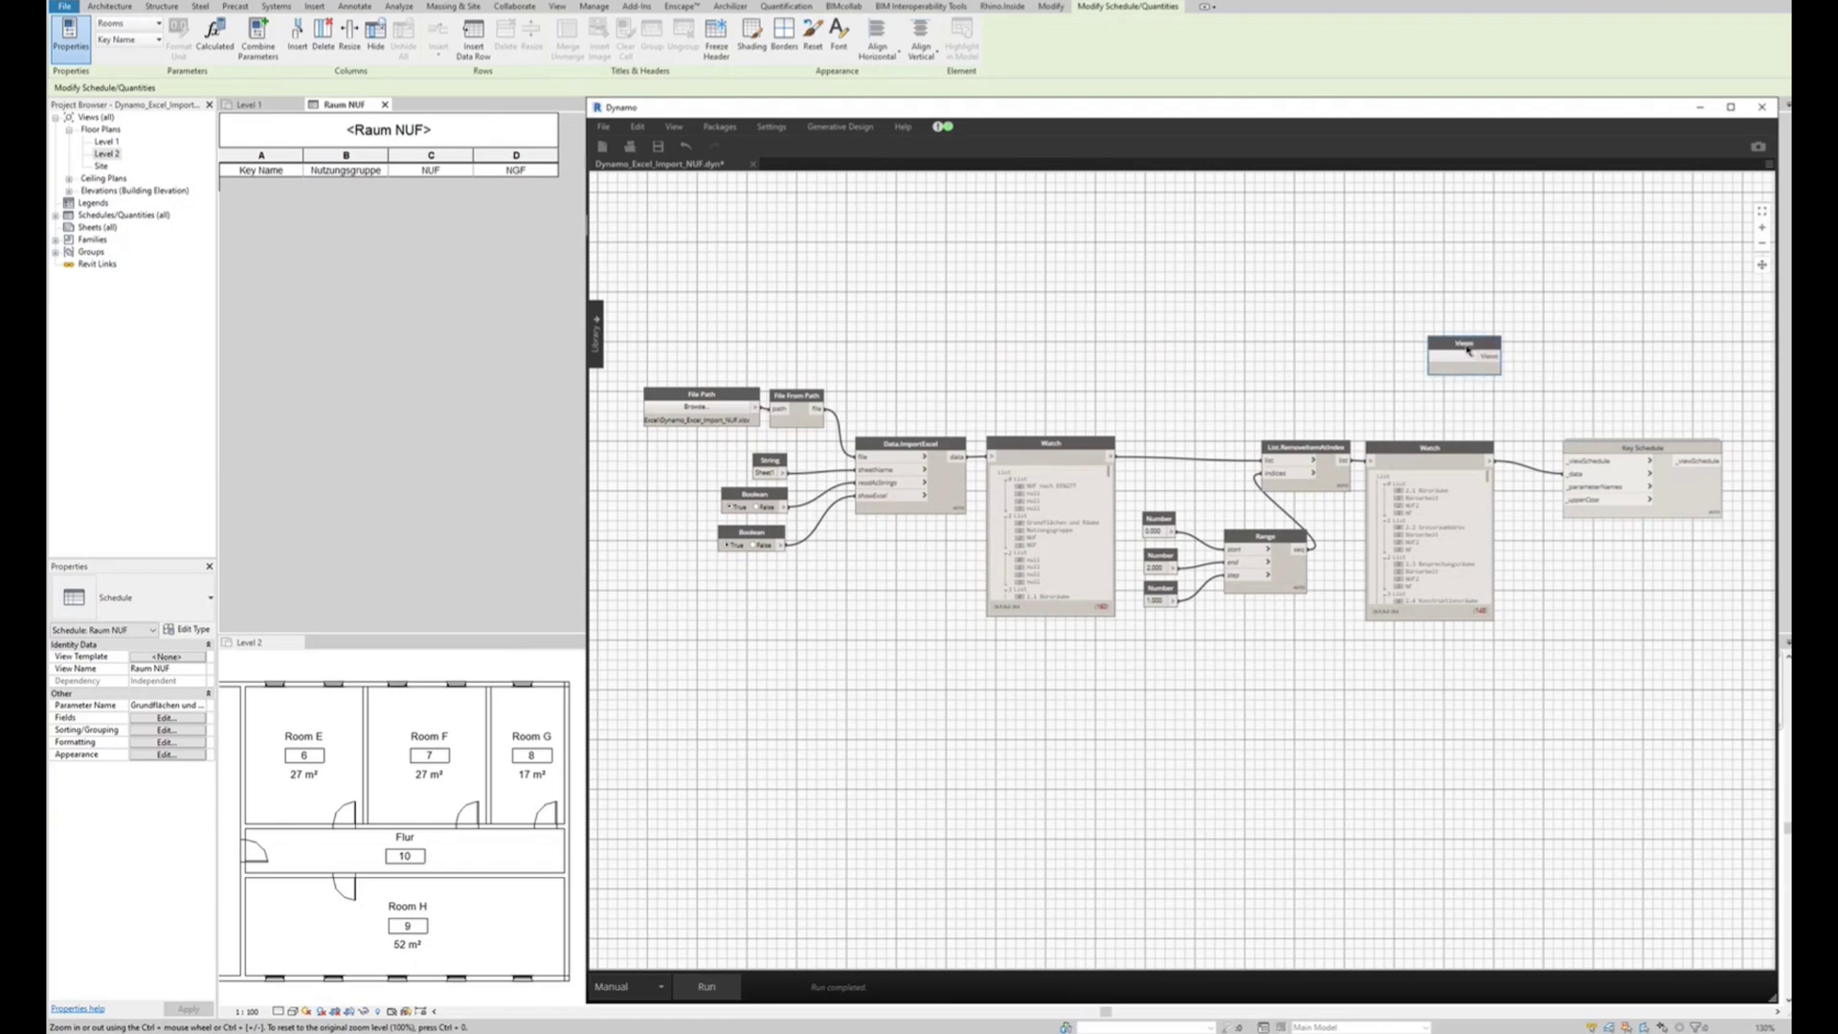
click(1466, 356)
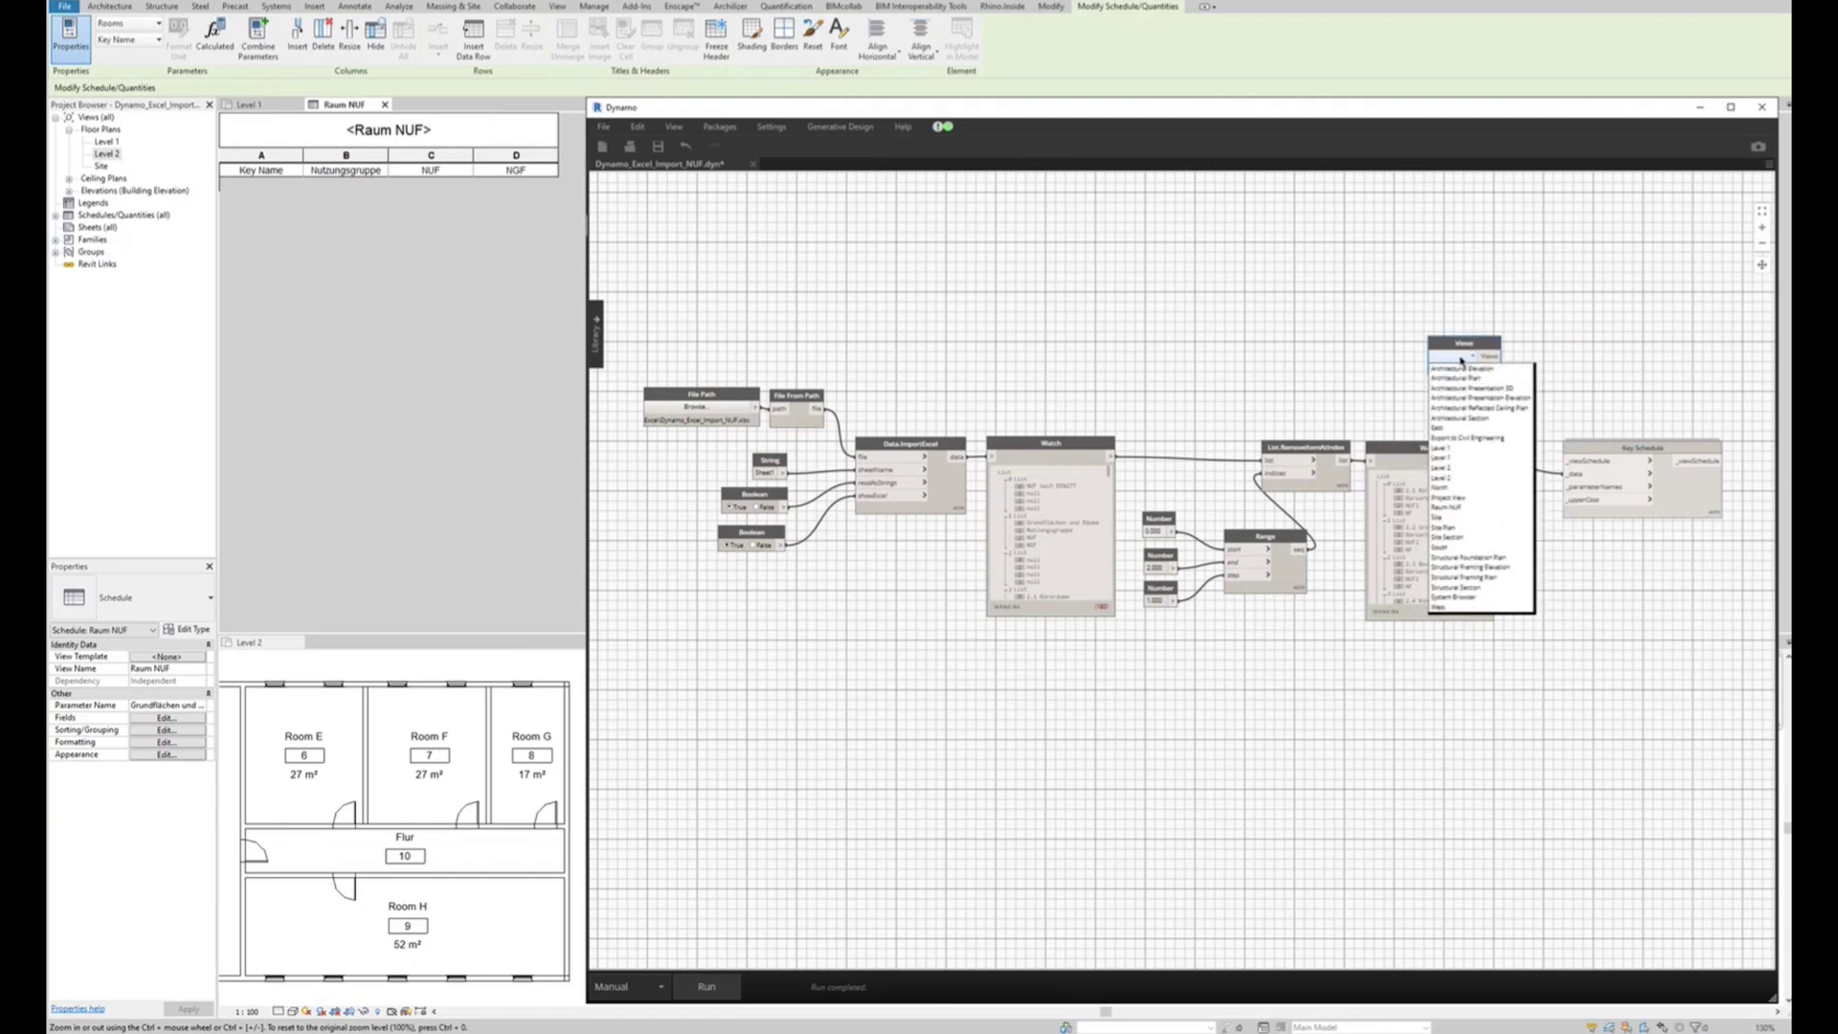
click(1458, 508)
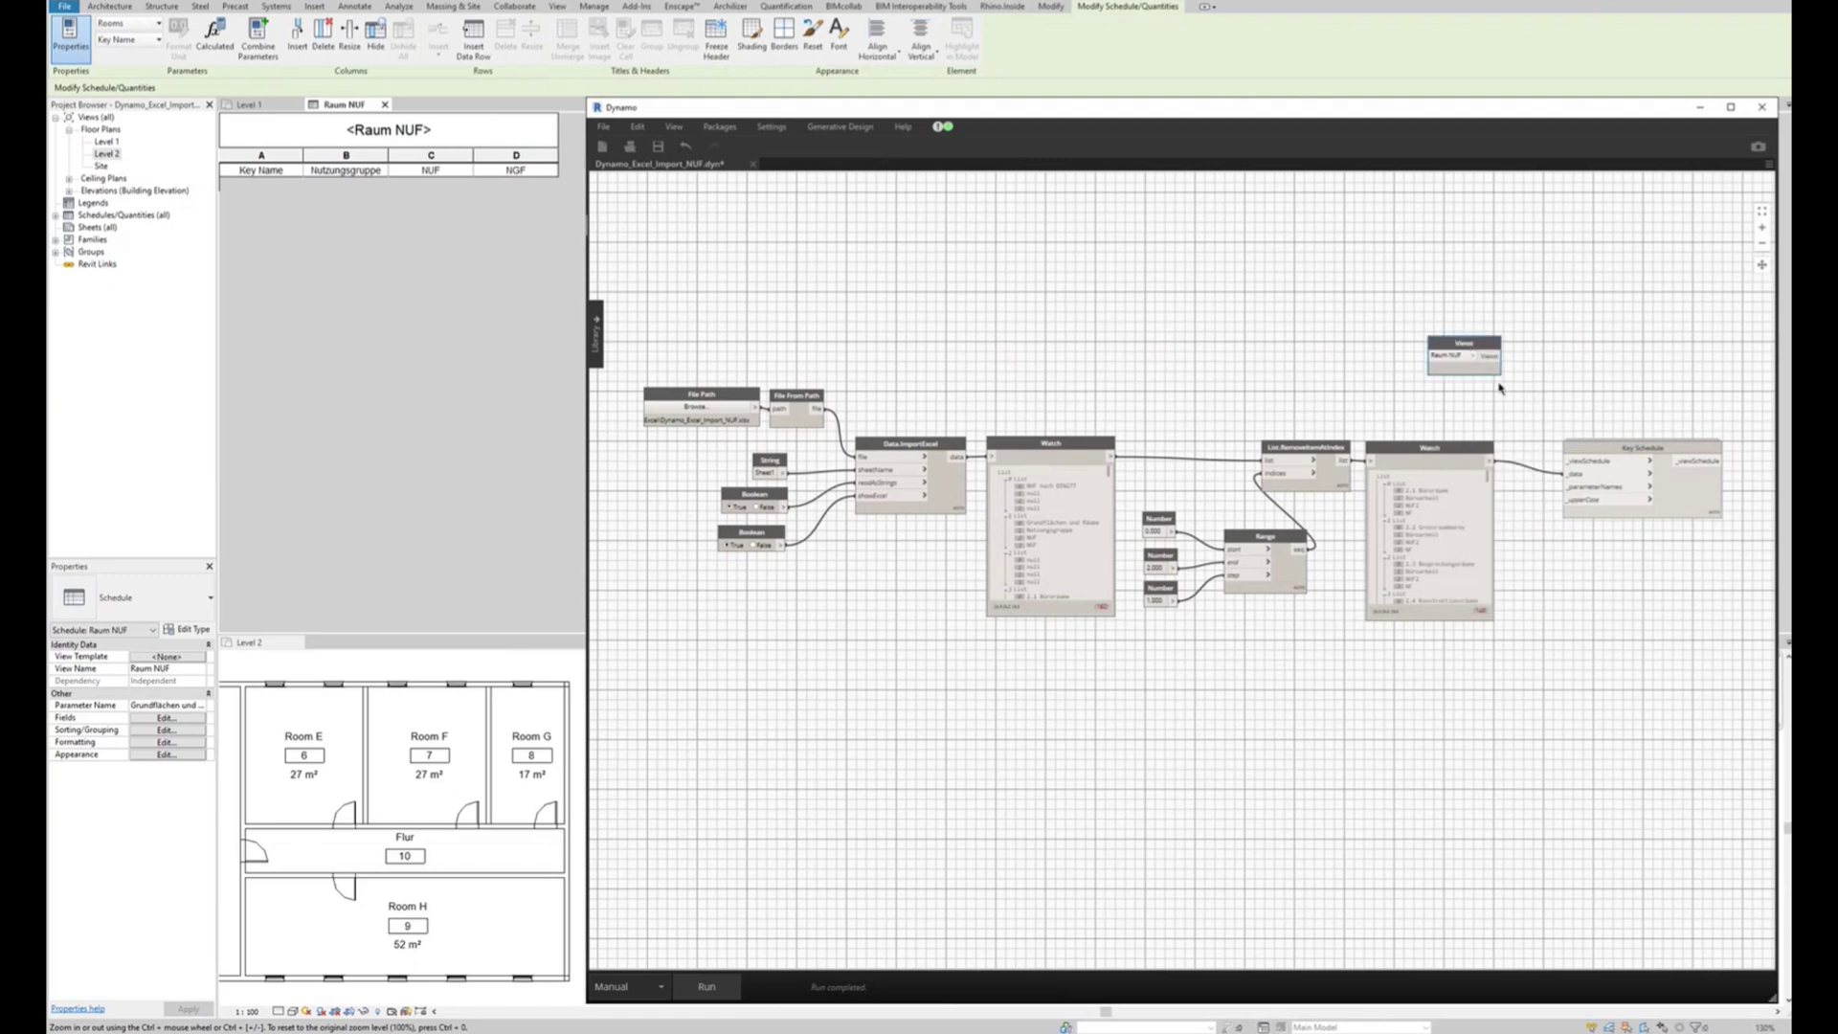
drag(1491, 356, 1567, 460)
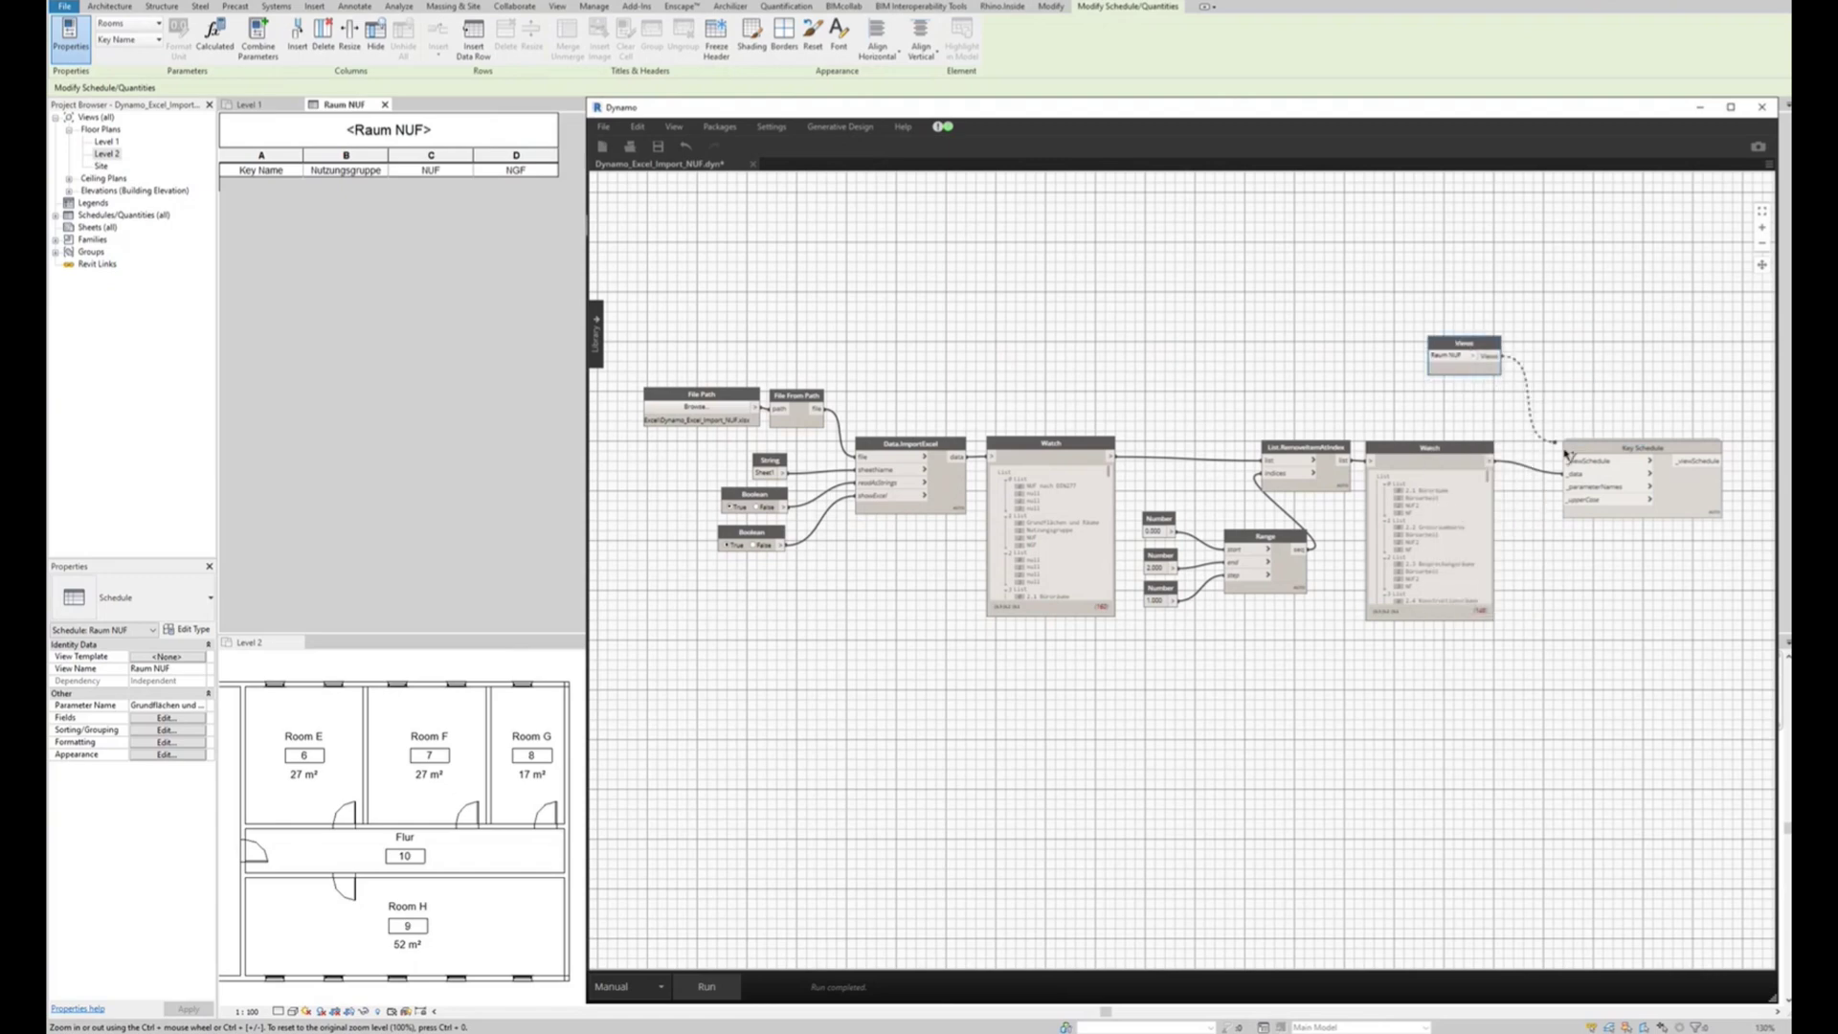
- Place an empty Code Block node on the canvas
right_click(1580, 594)
text(code)
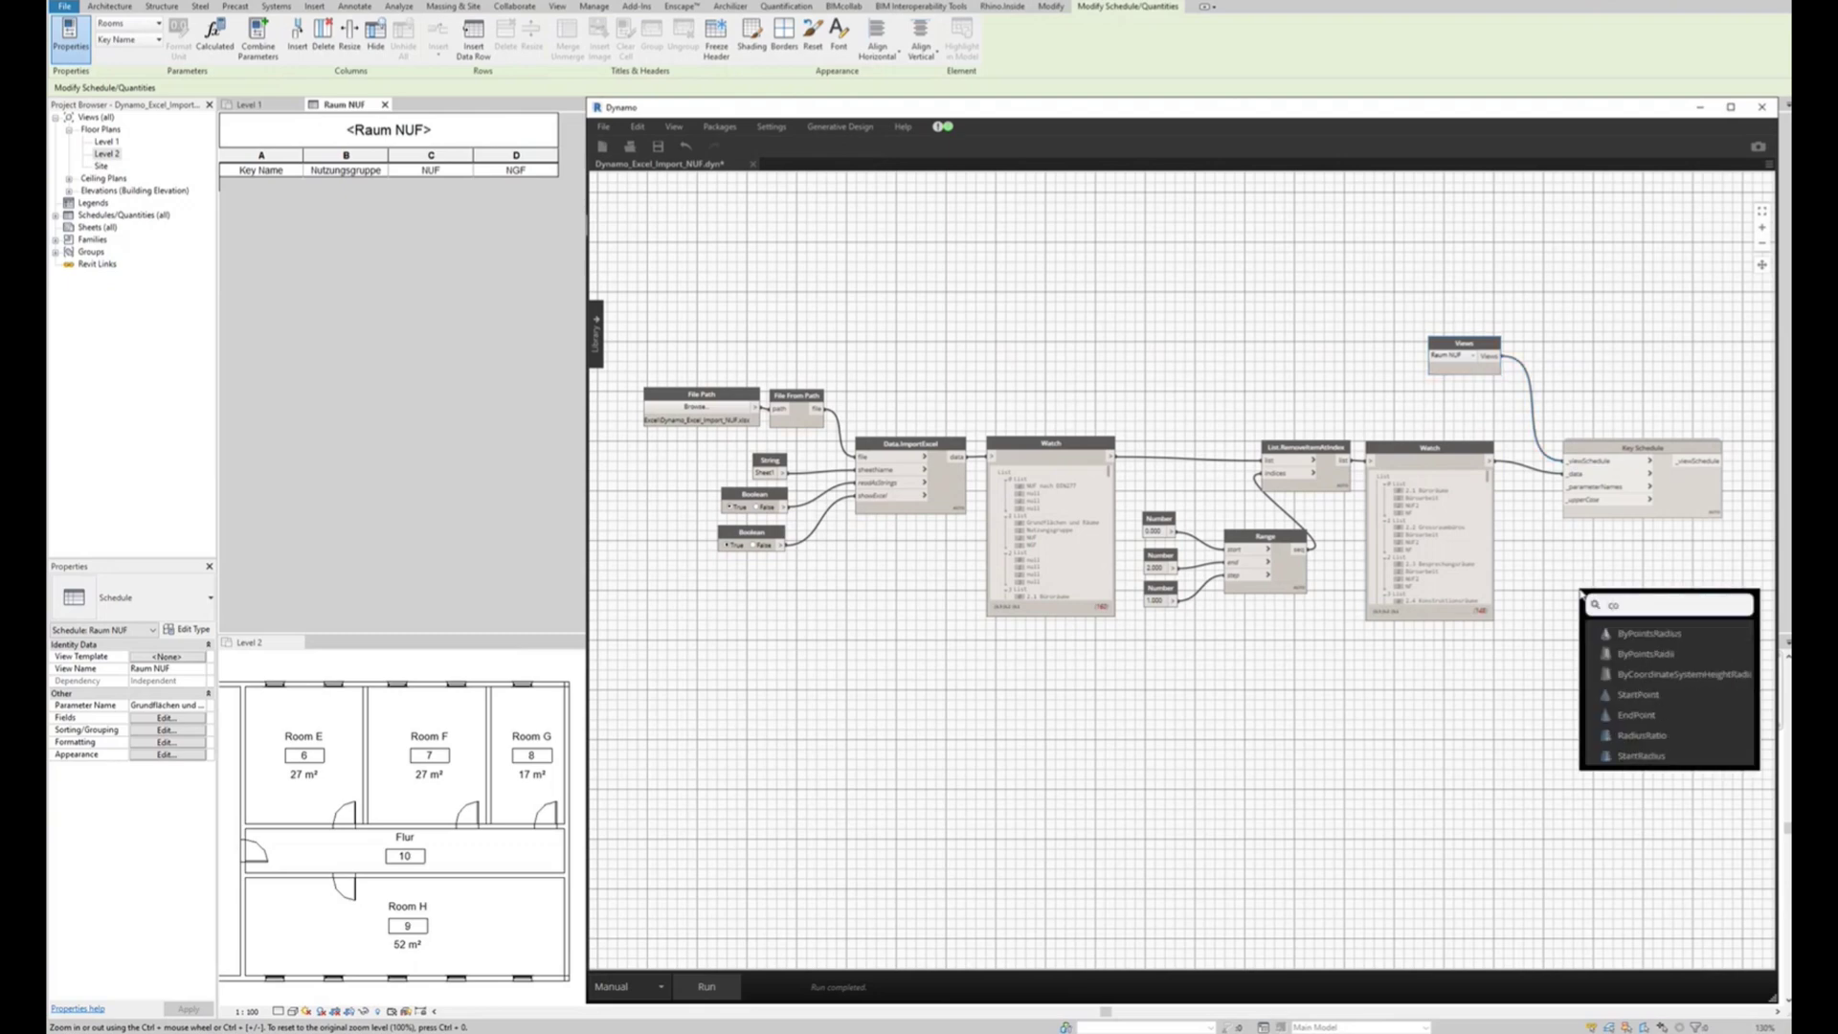
key(Return)
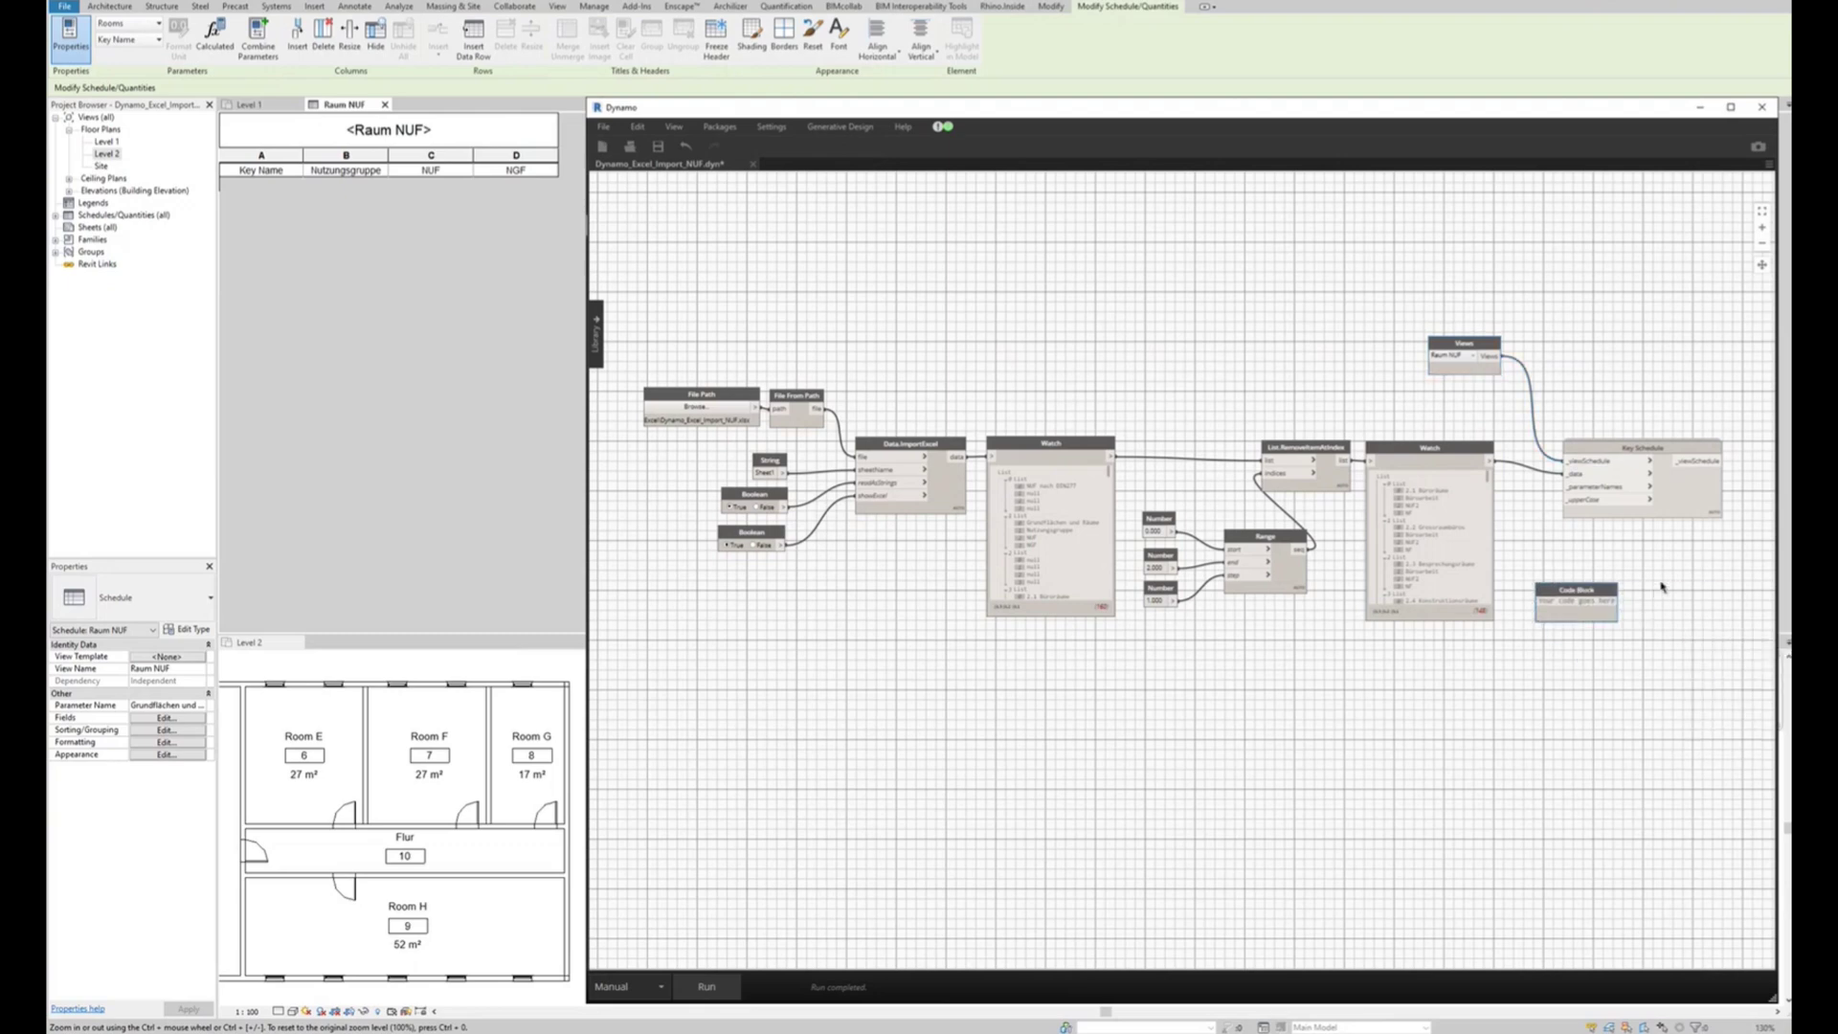
- Enter ["Key Name","Nutzungsgruppe","NUF","NGF"] in the Code Block and wire it to _parameterNames
scroll(1656, 587, up, 3)
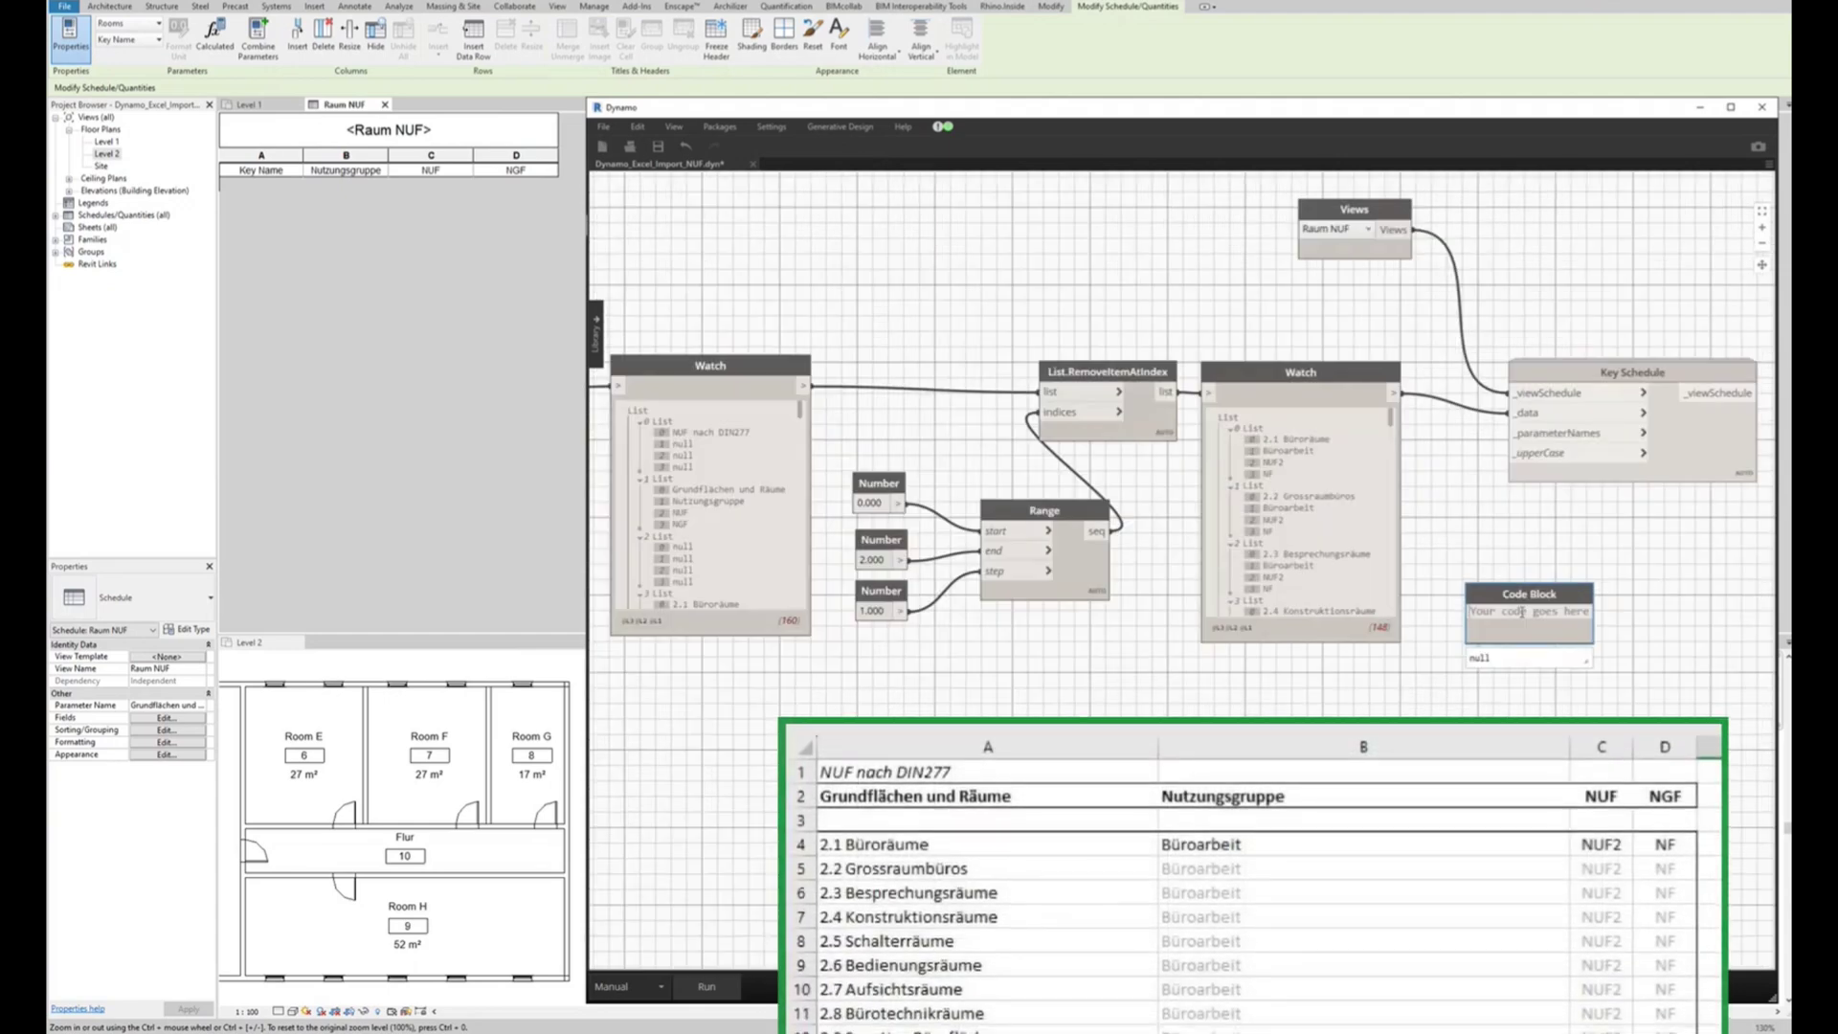
text([])
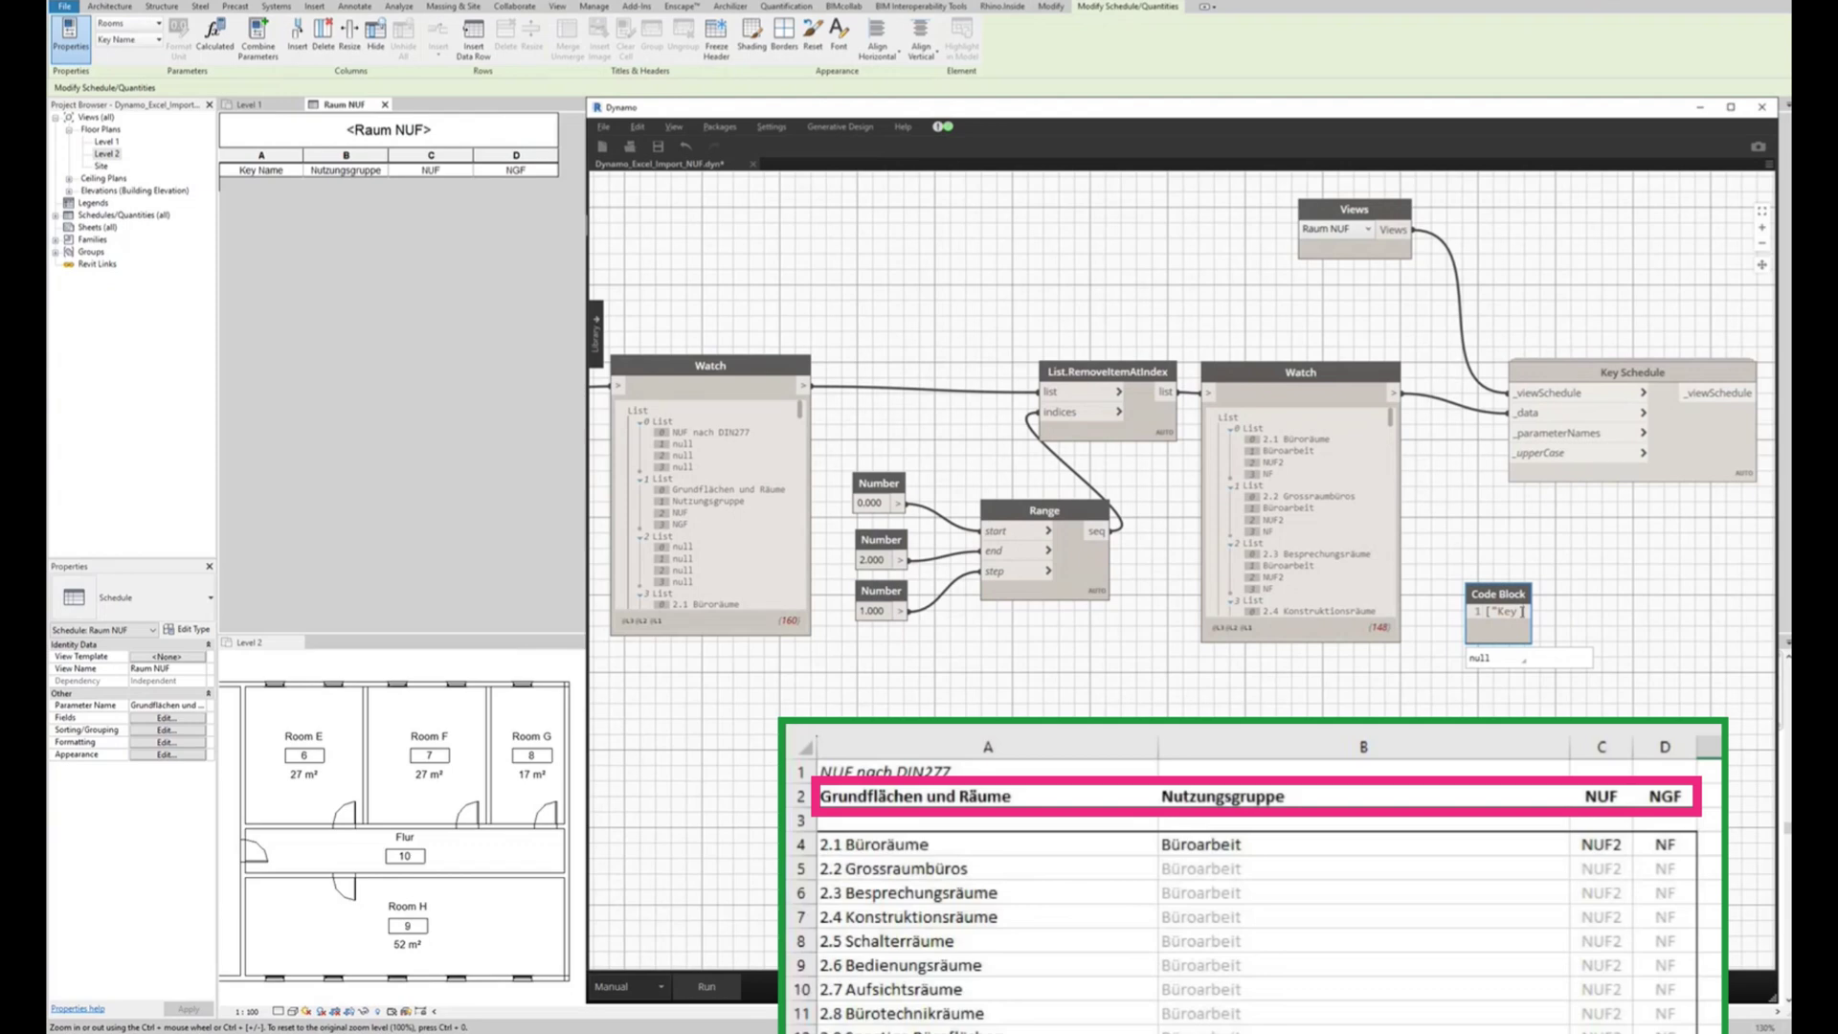
text( Name",)
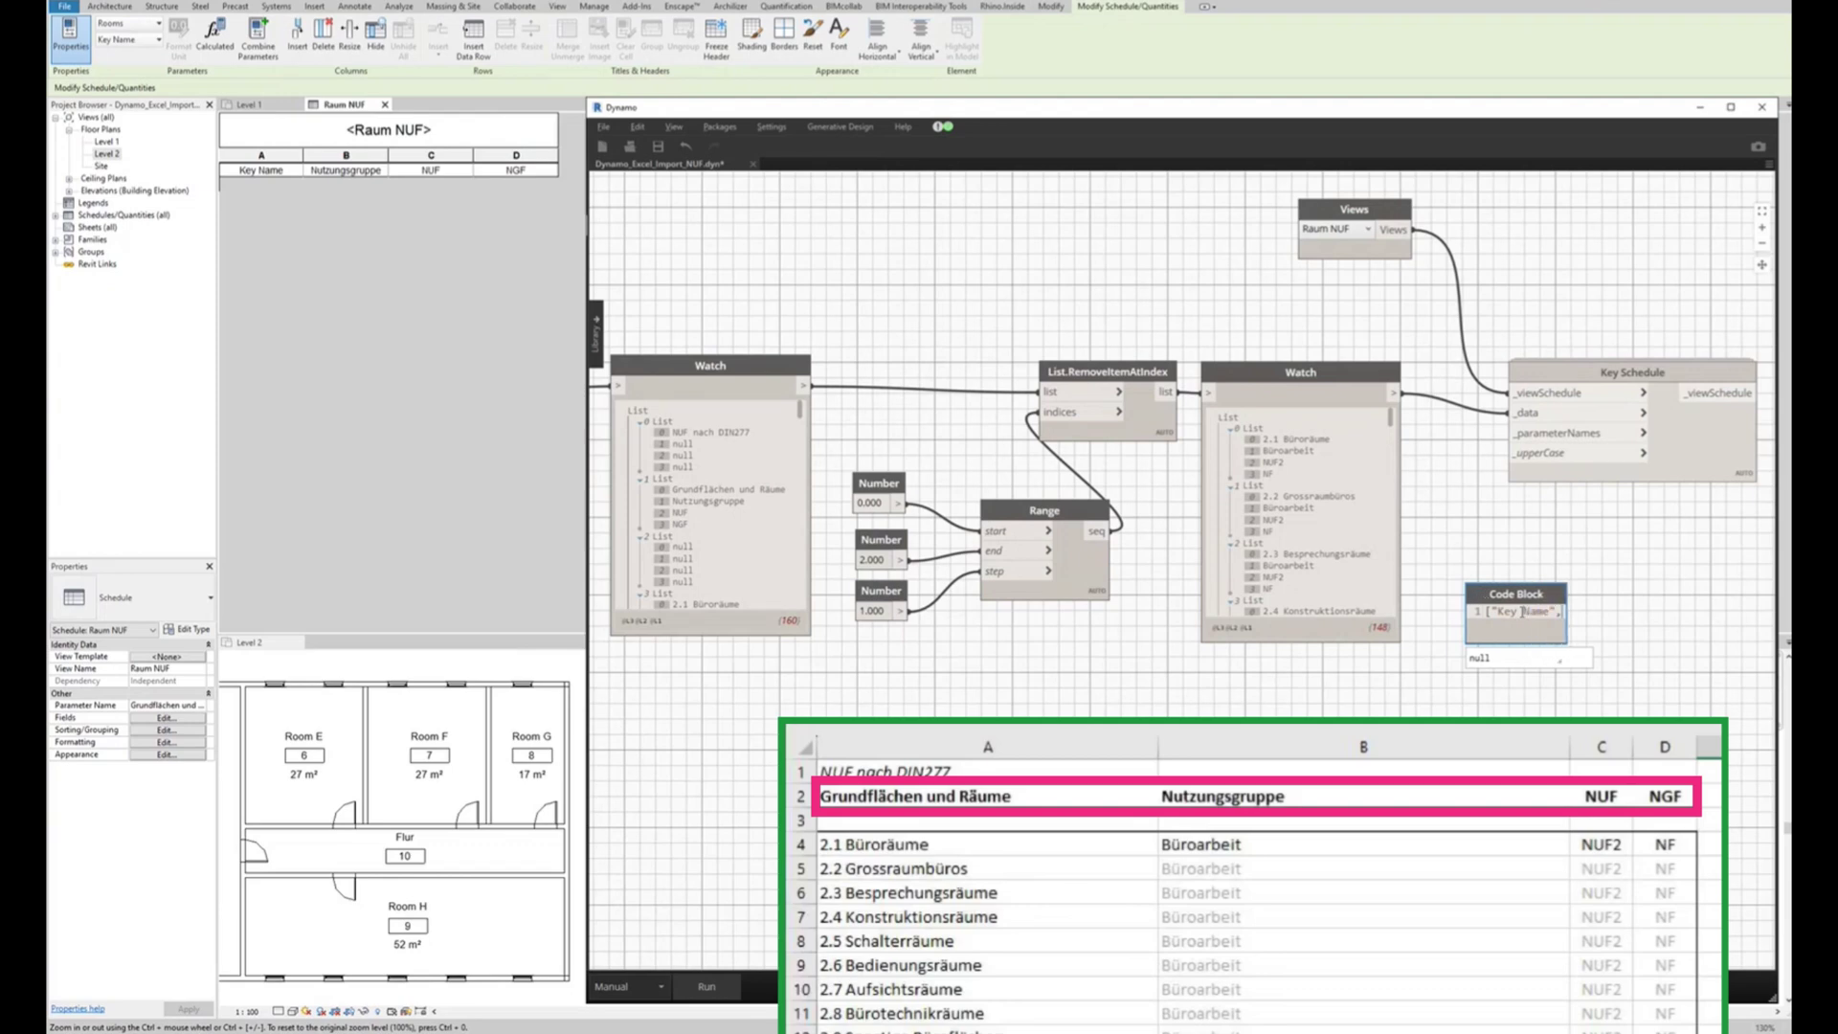
text("Nutzung)
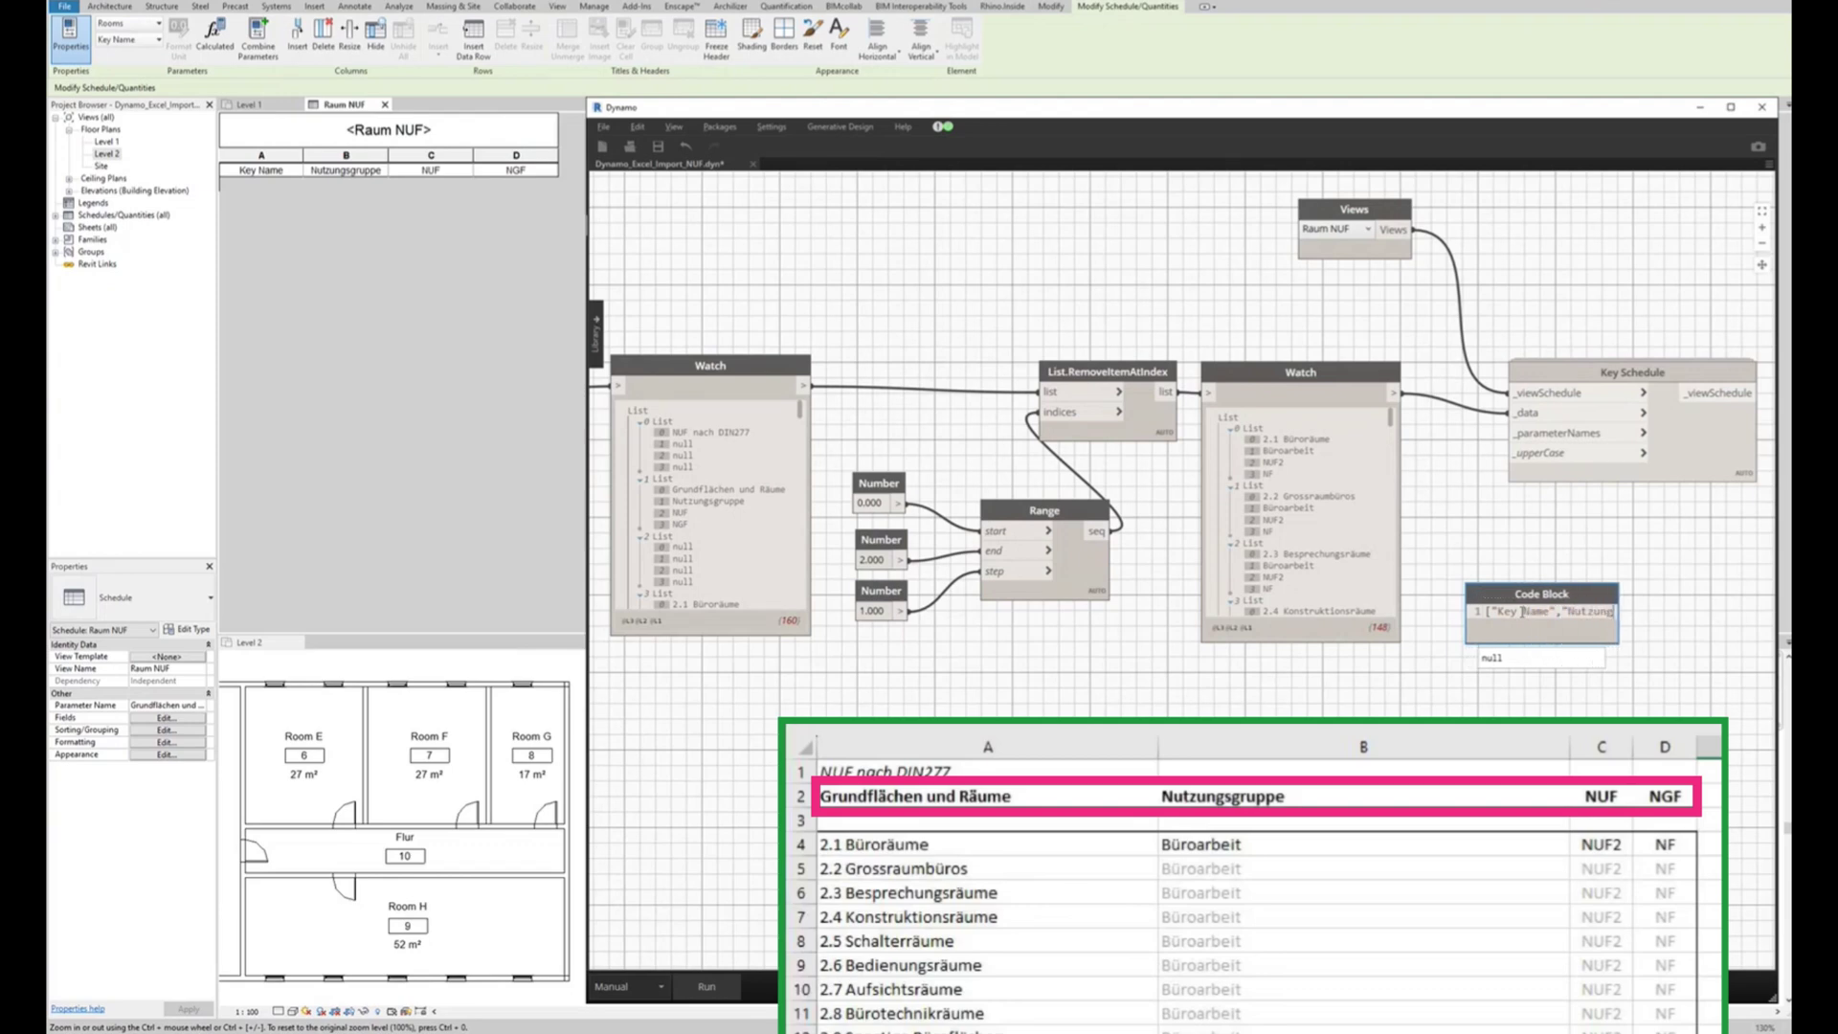
text(sgruppe")
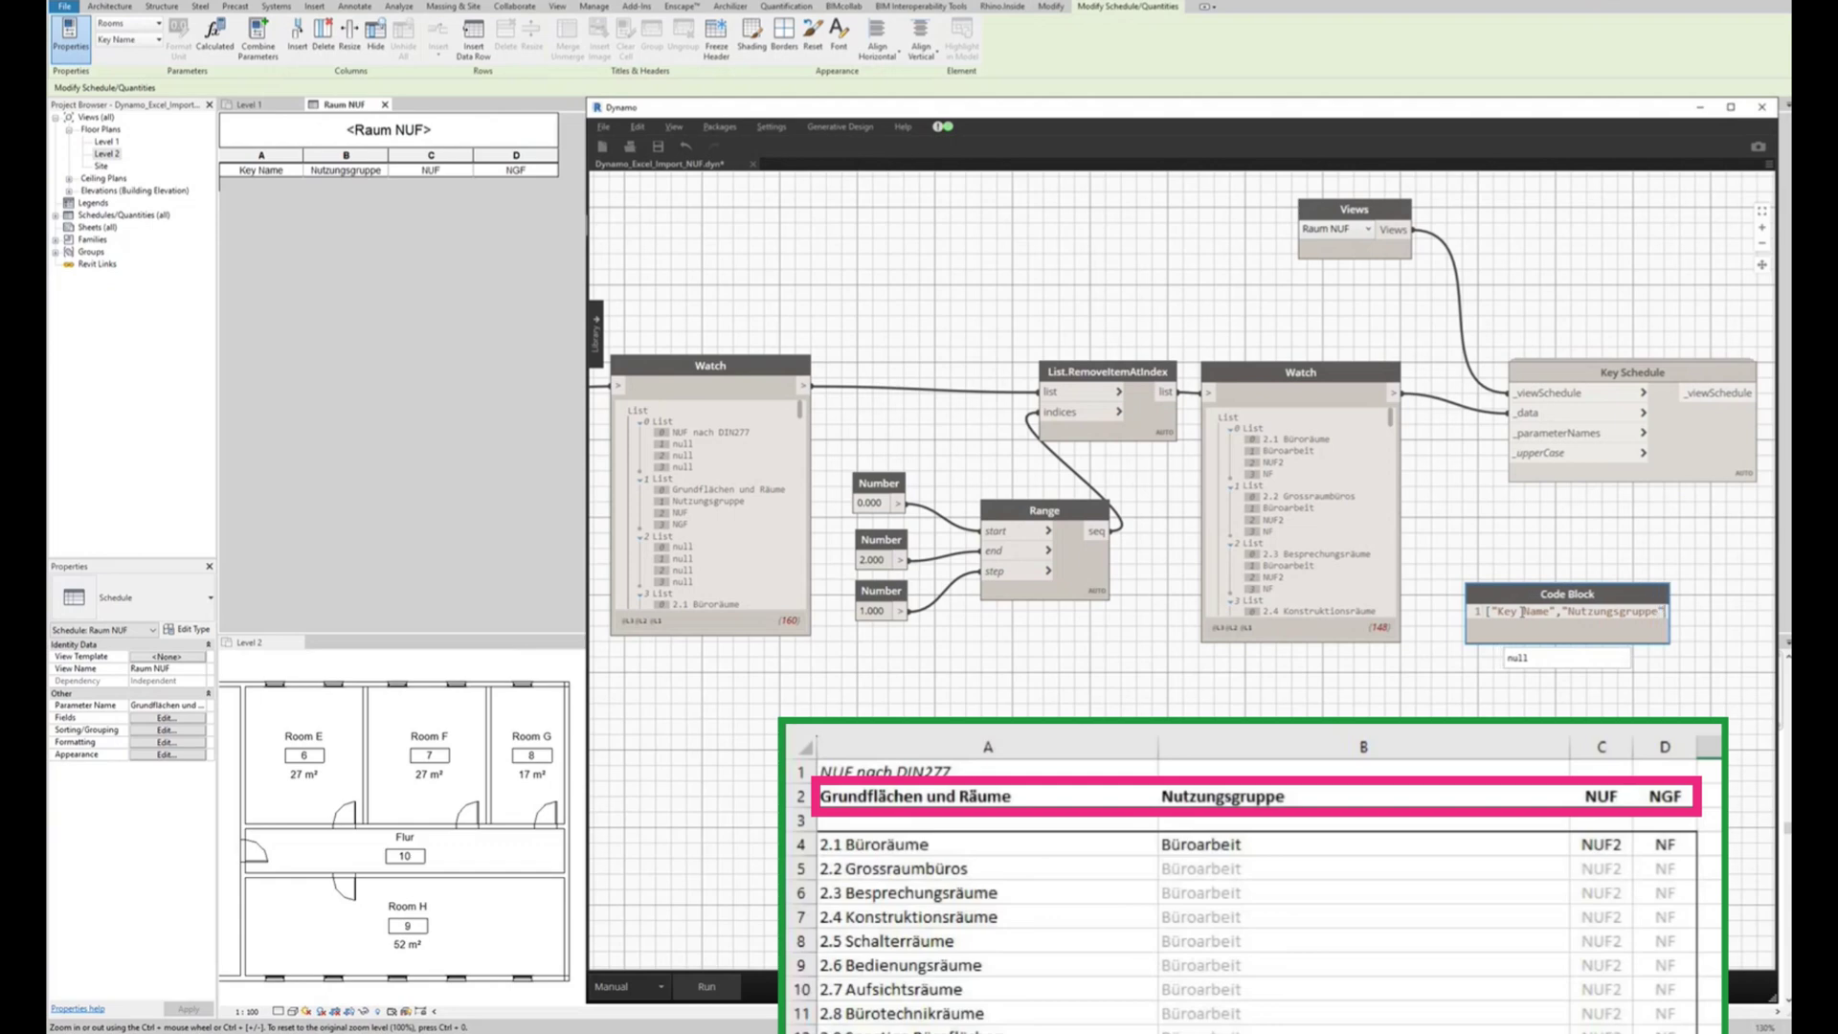
text(,"NU)
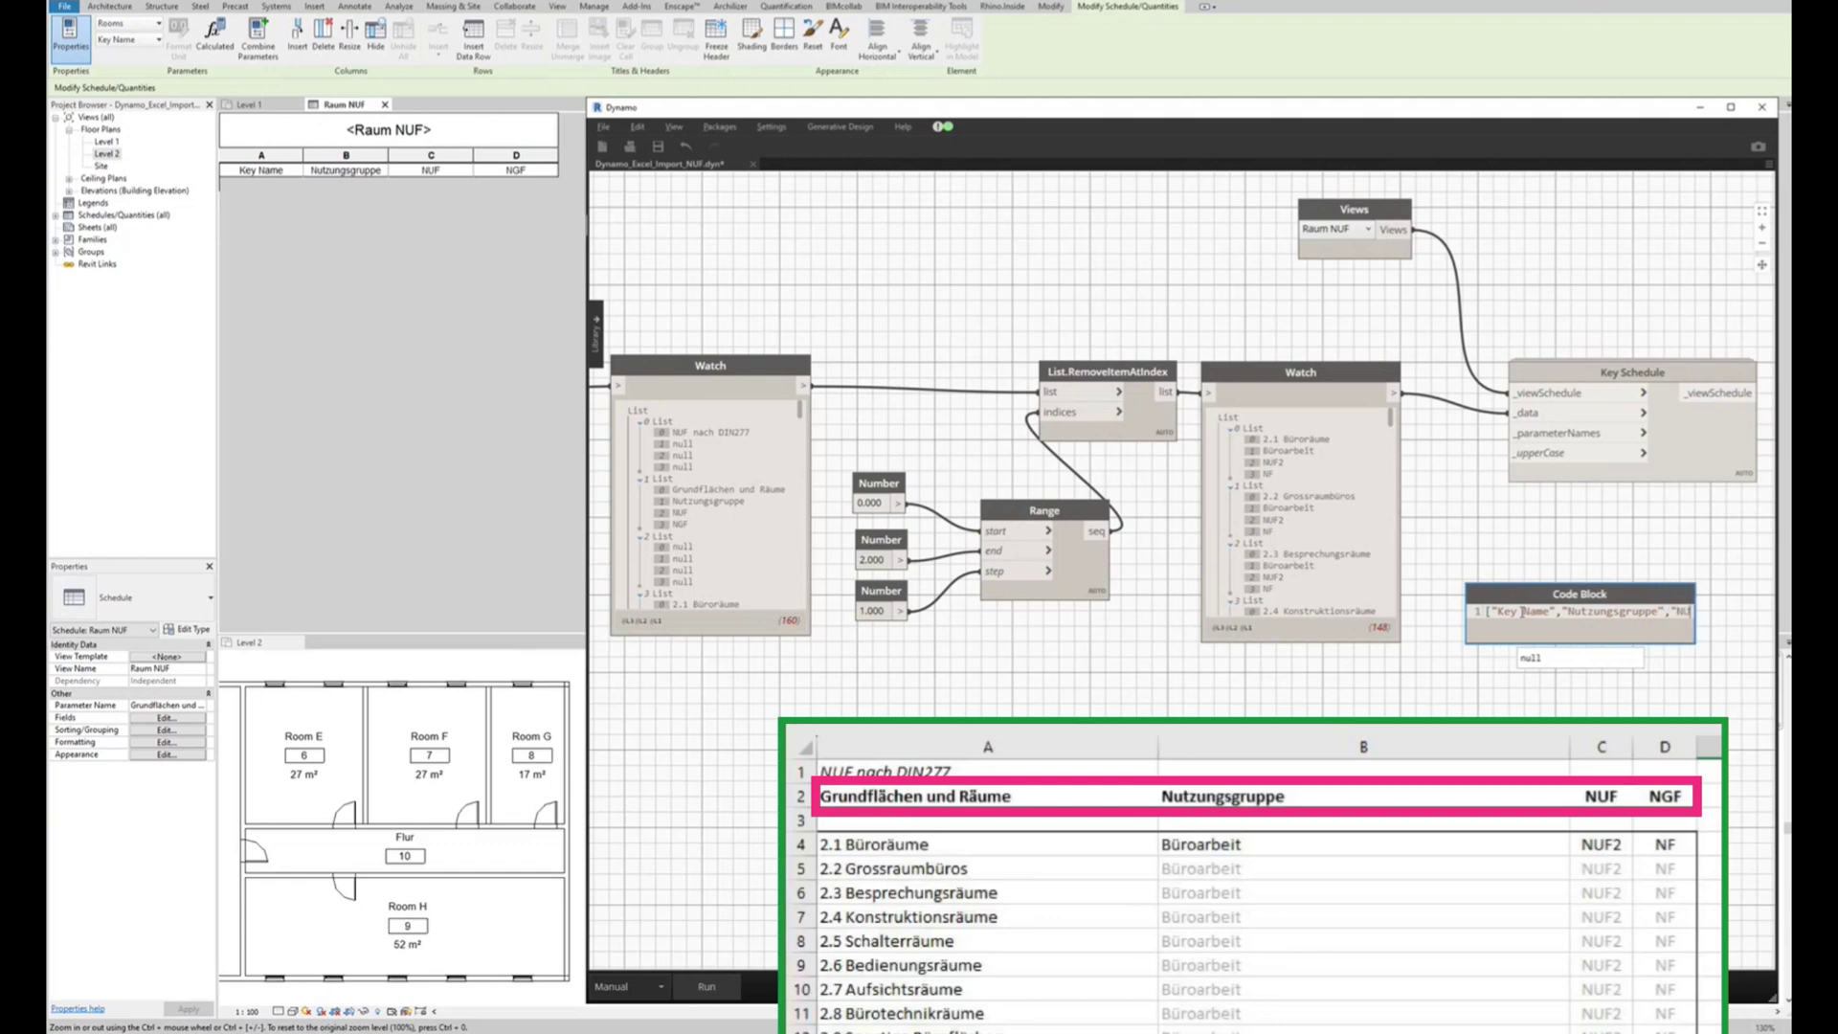
text(F","NGF)
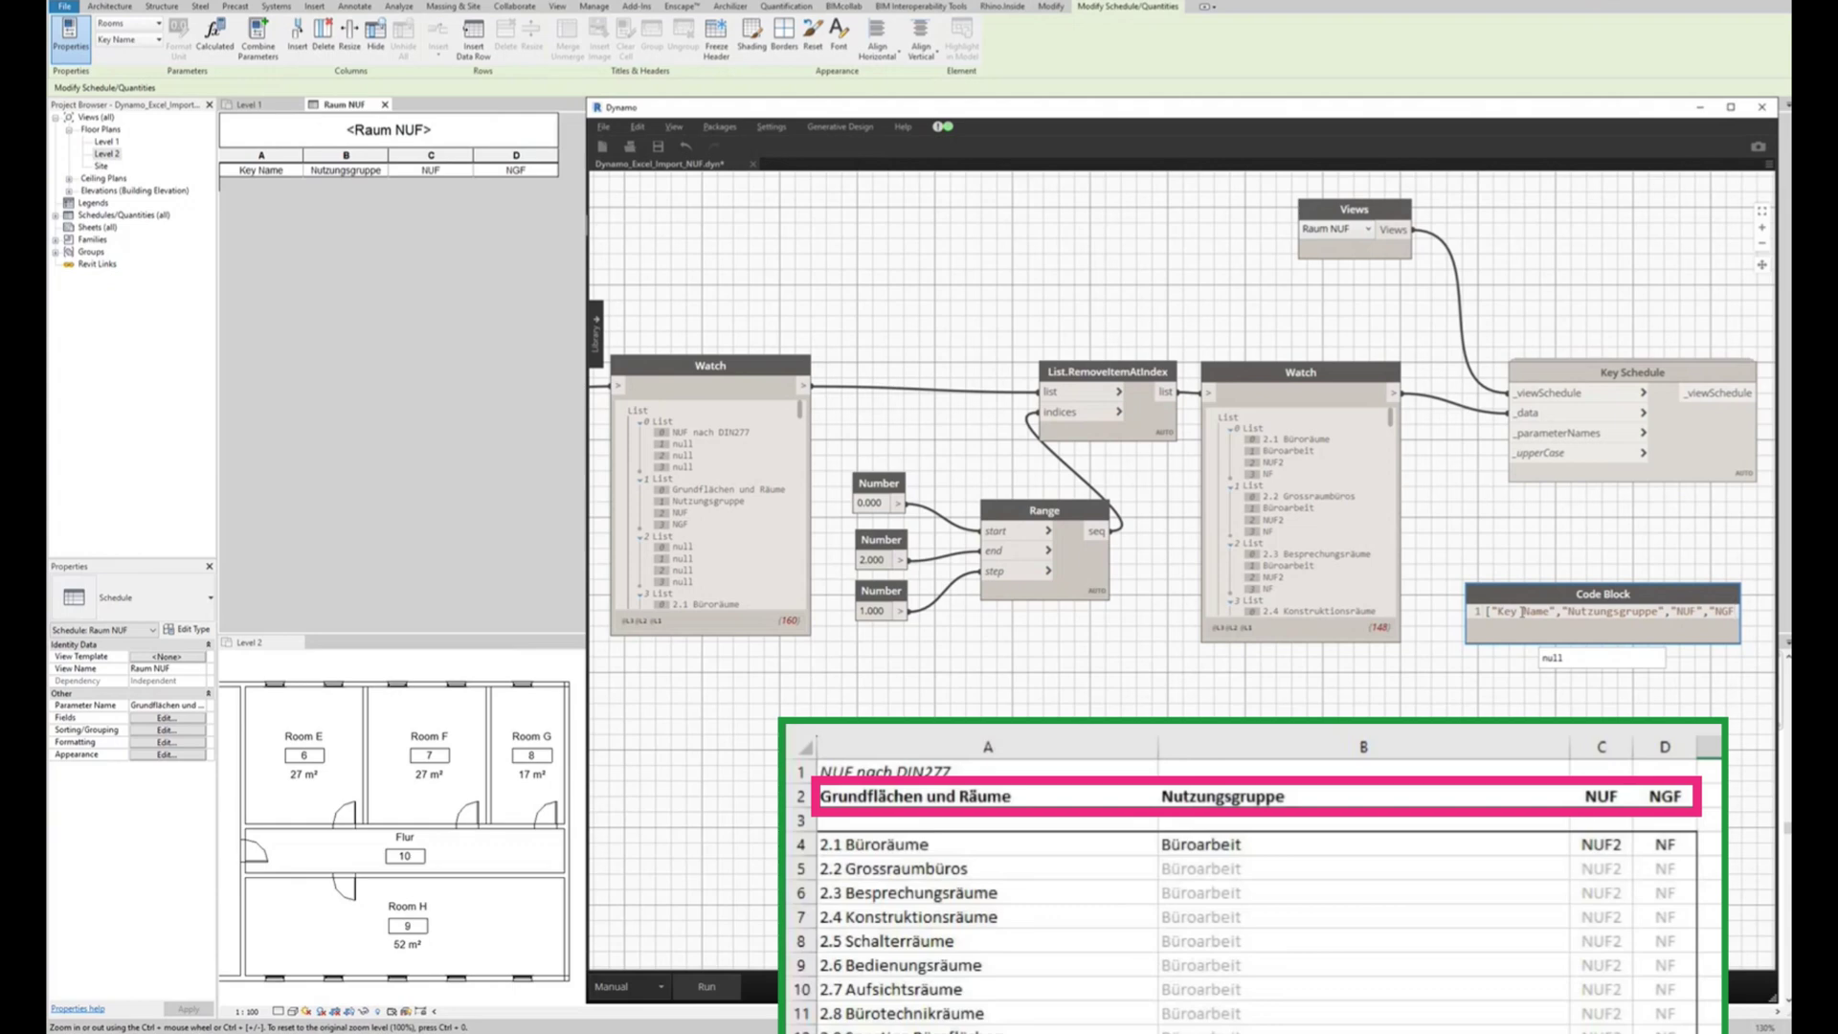
text("])
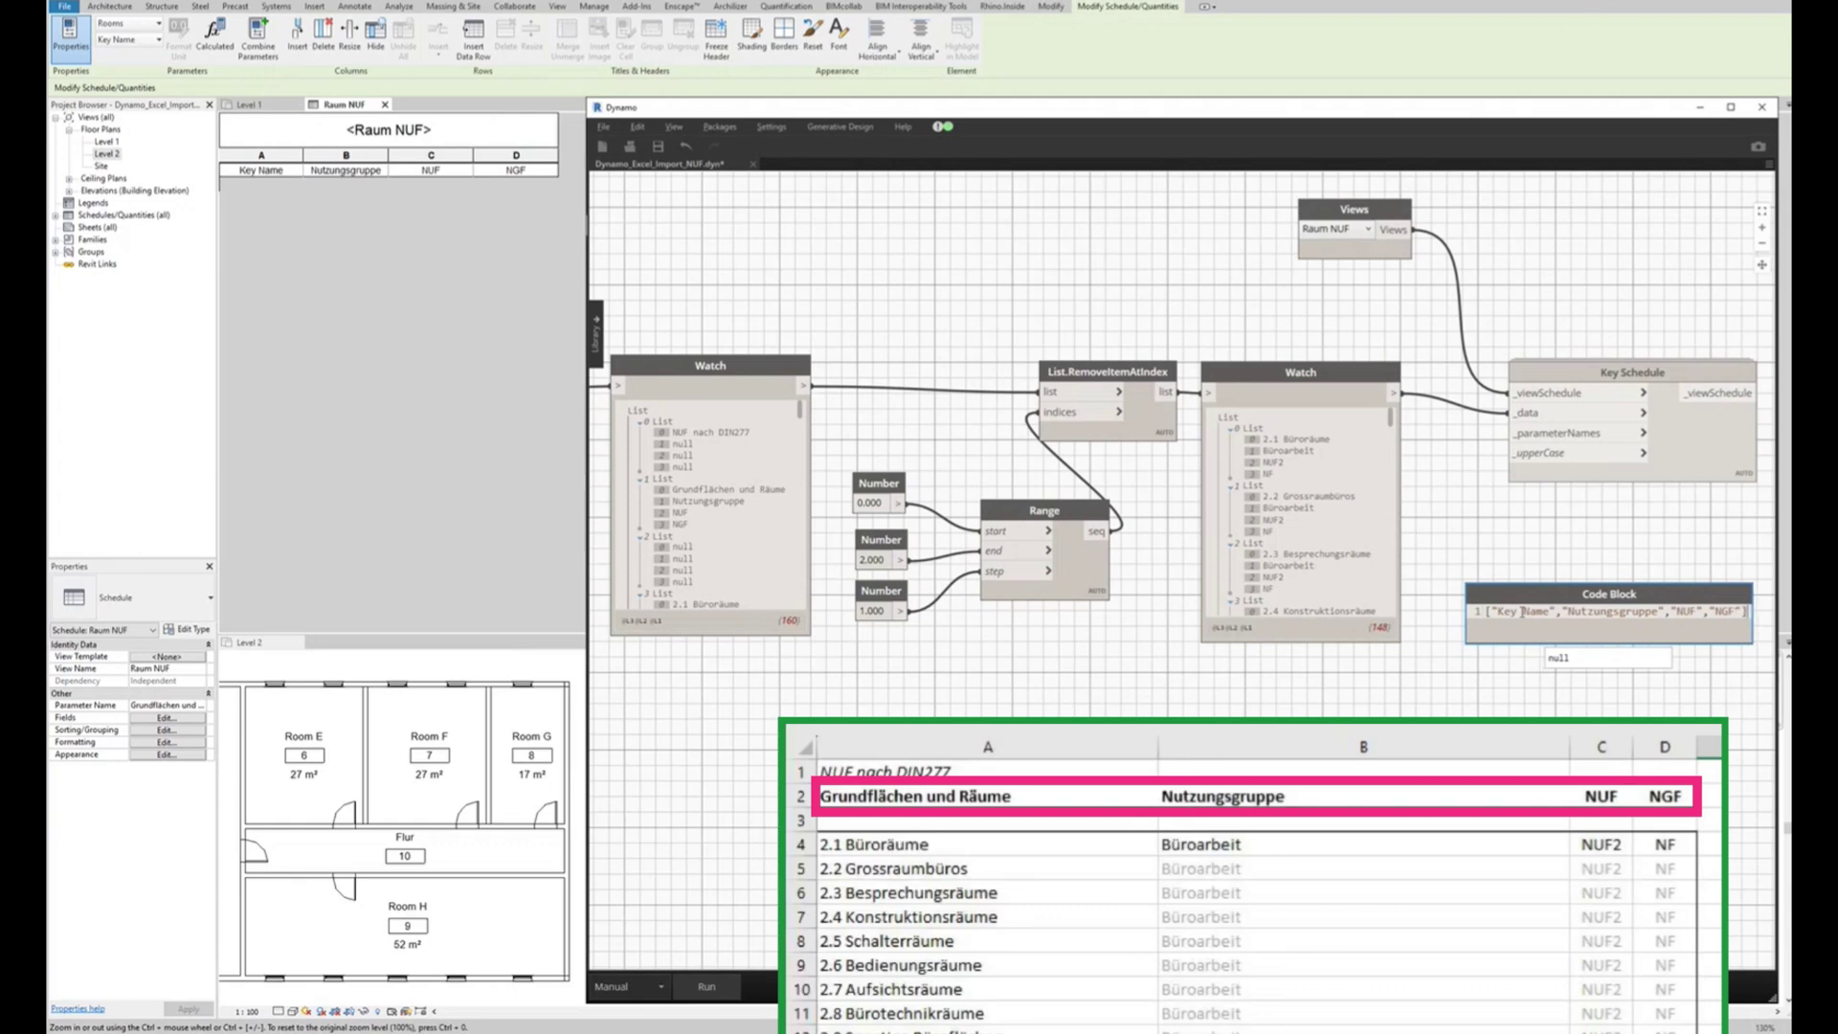
click(1518, 649)
scroll(1387, 732, down, 2)
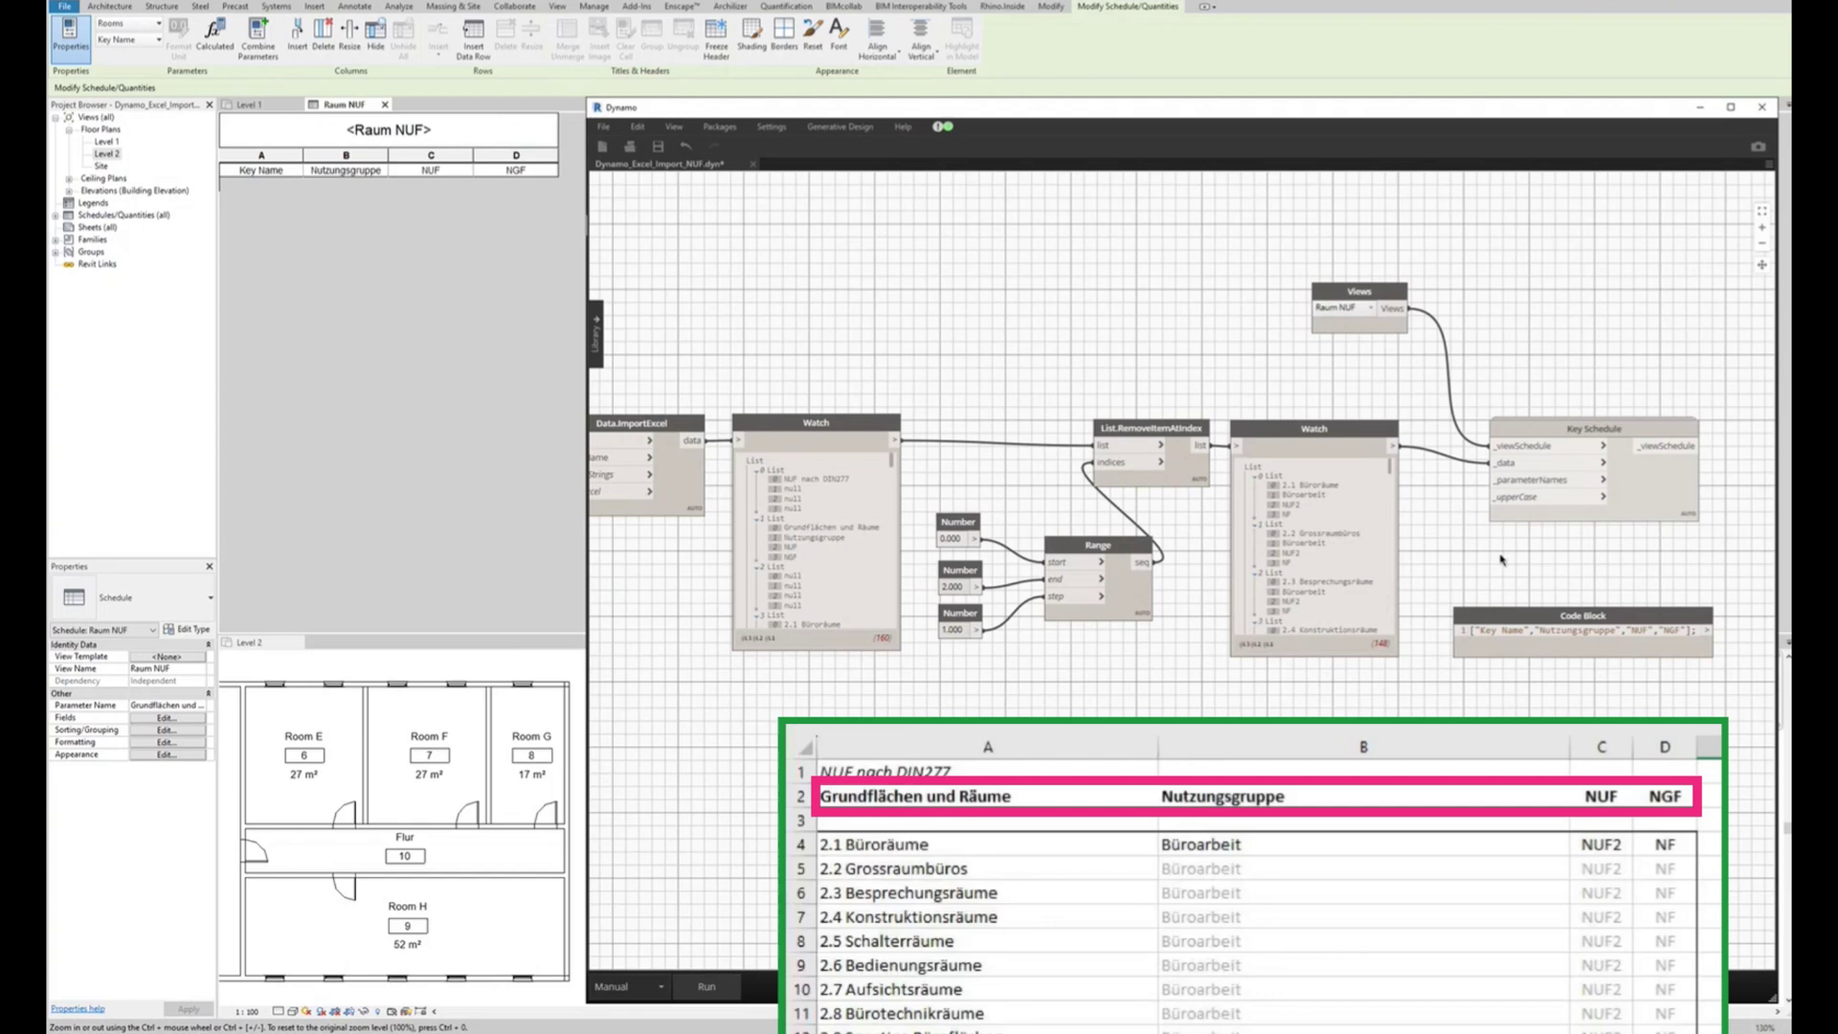
click(1709, 630)
click(1499, 480)
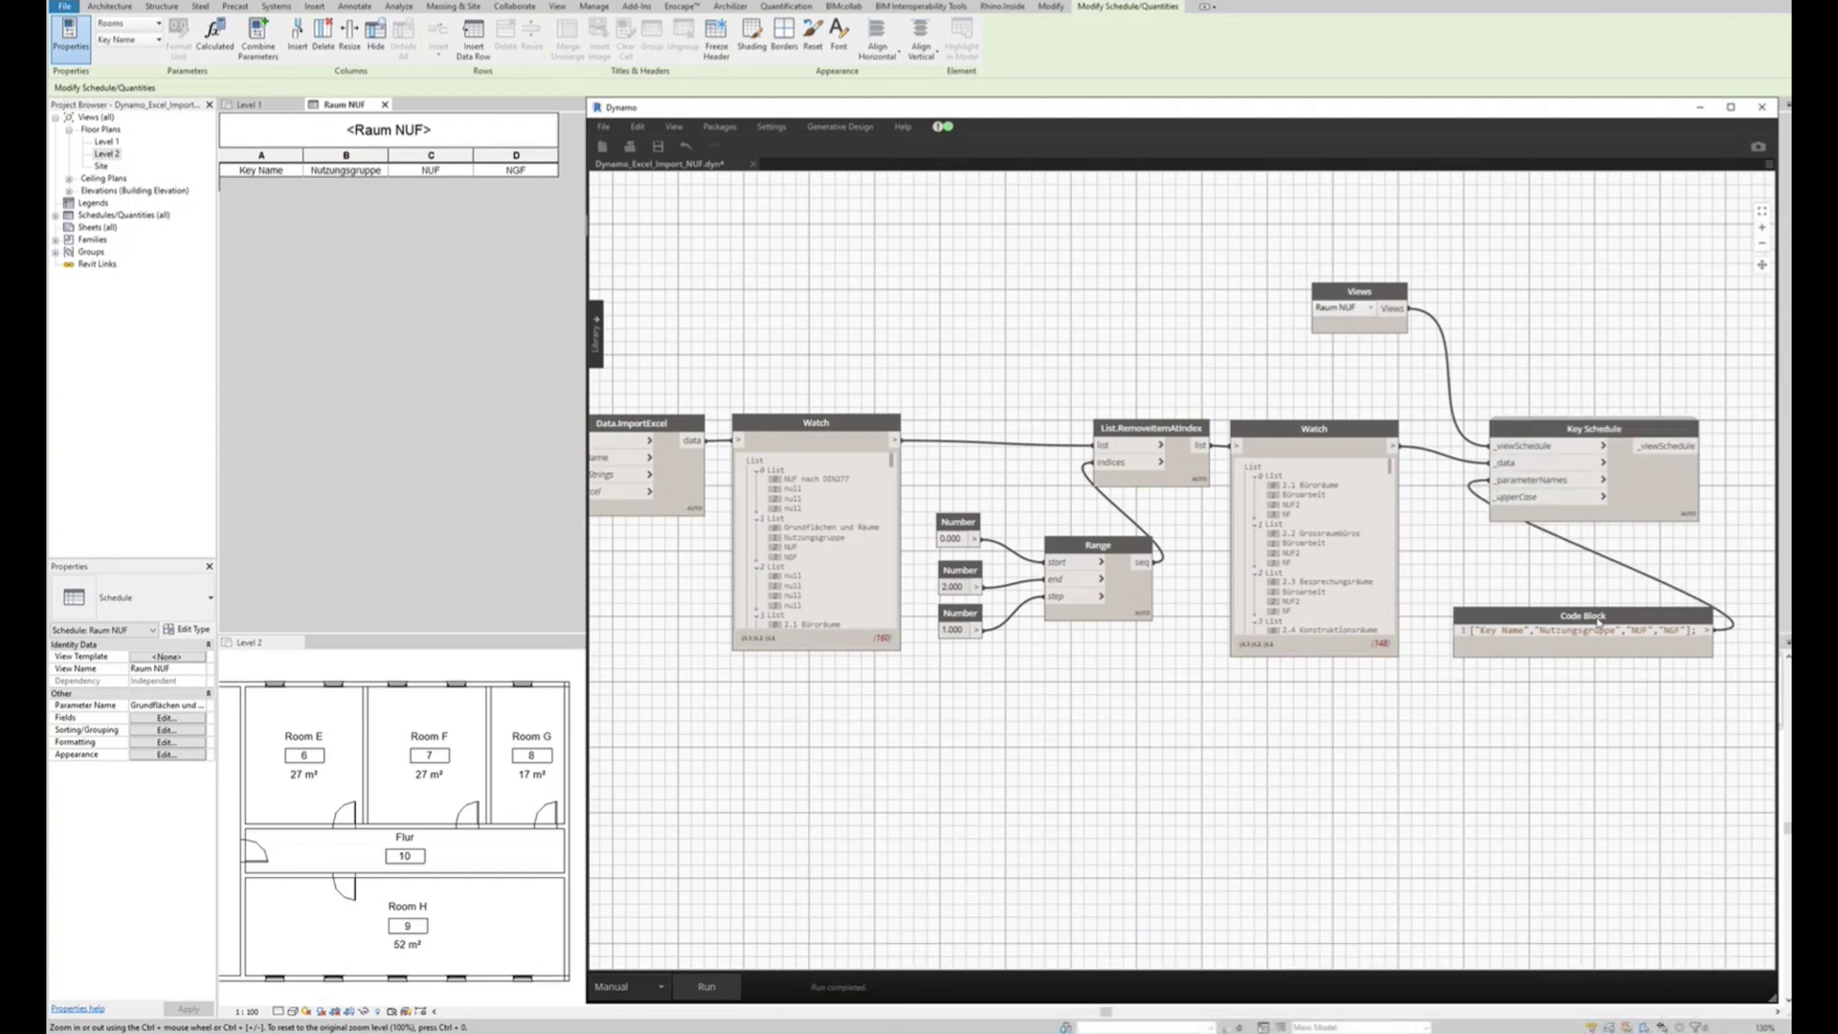
mouse_move(1527, 430)
mouse_down()
mouse_move(1603, 431)
mouse_move(1556, 428)
mouse_up()
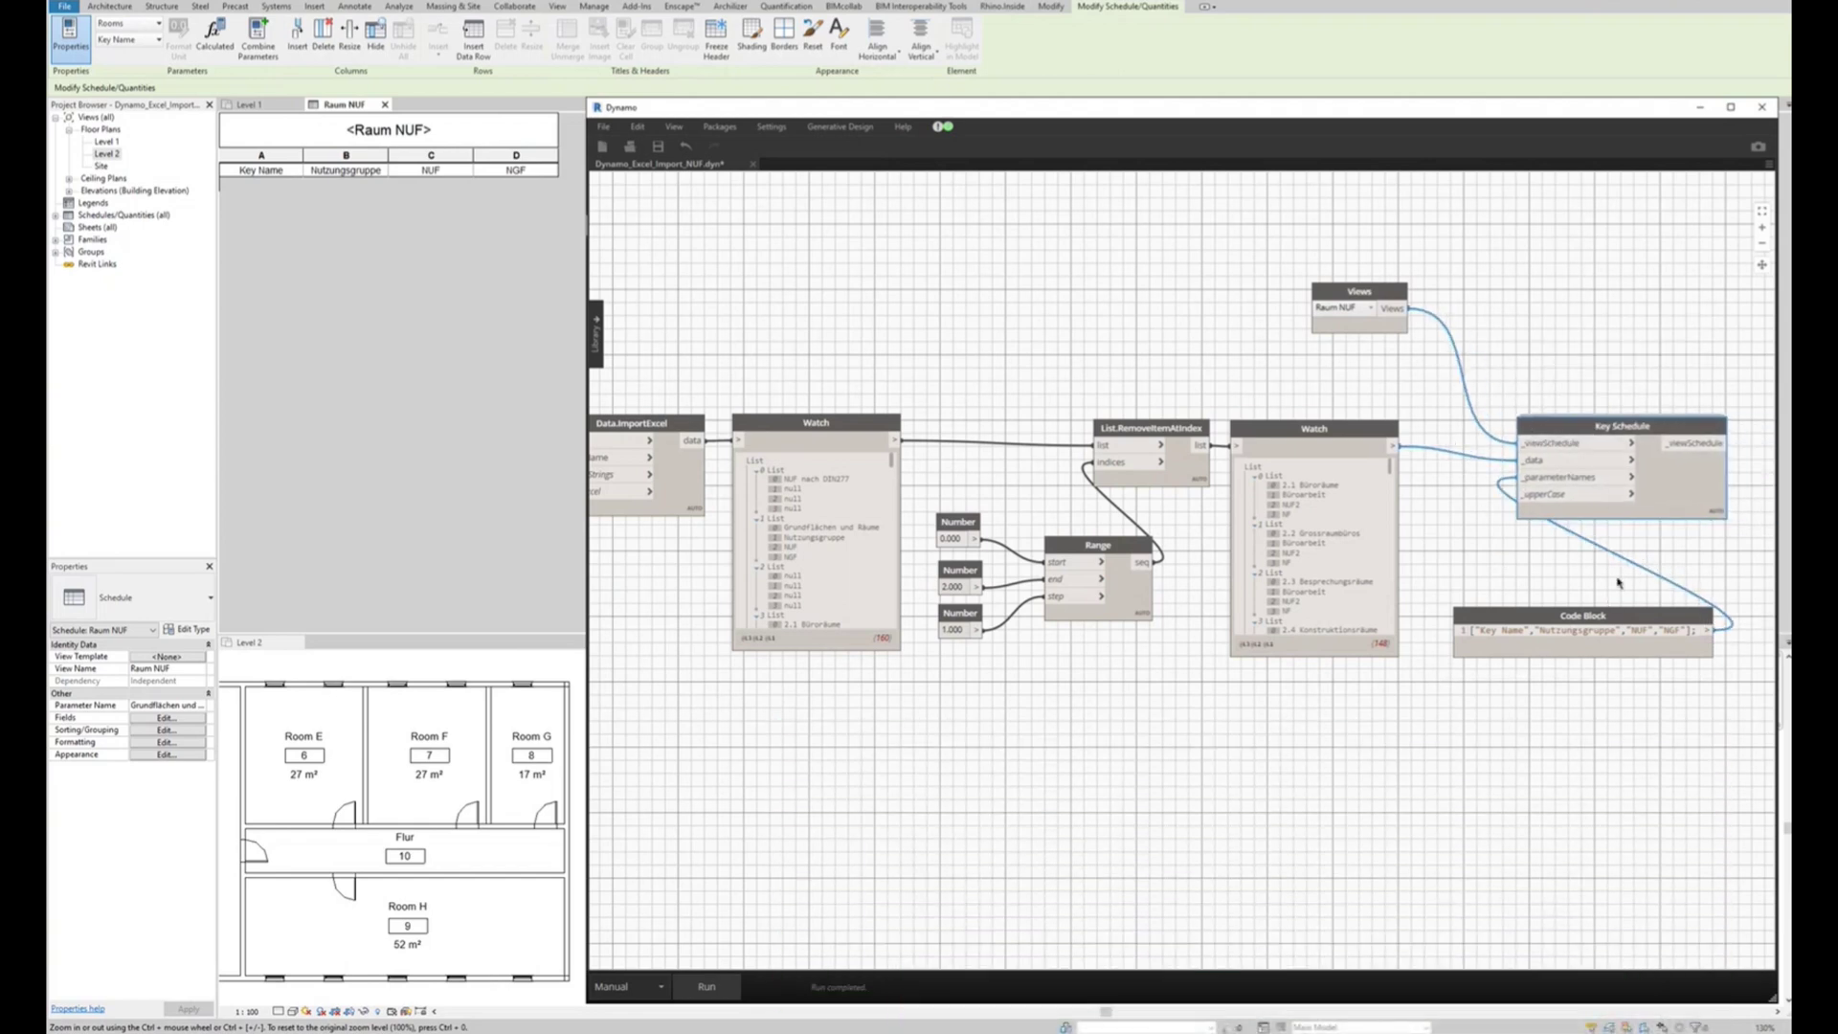
drag(1598, 644, 1462, 721)
- Run the Dynamo graph to fill the Raum NUF key schedule with all DIN 277 rows
click(707, 986)
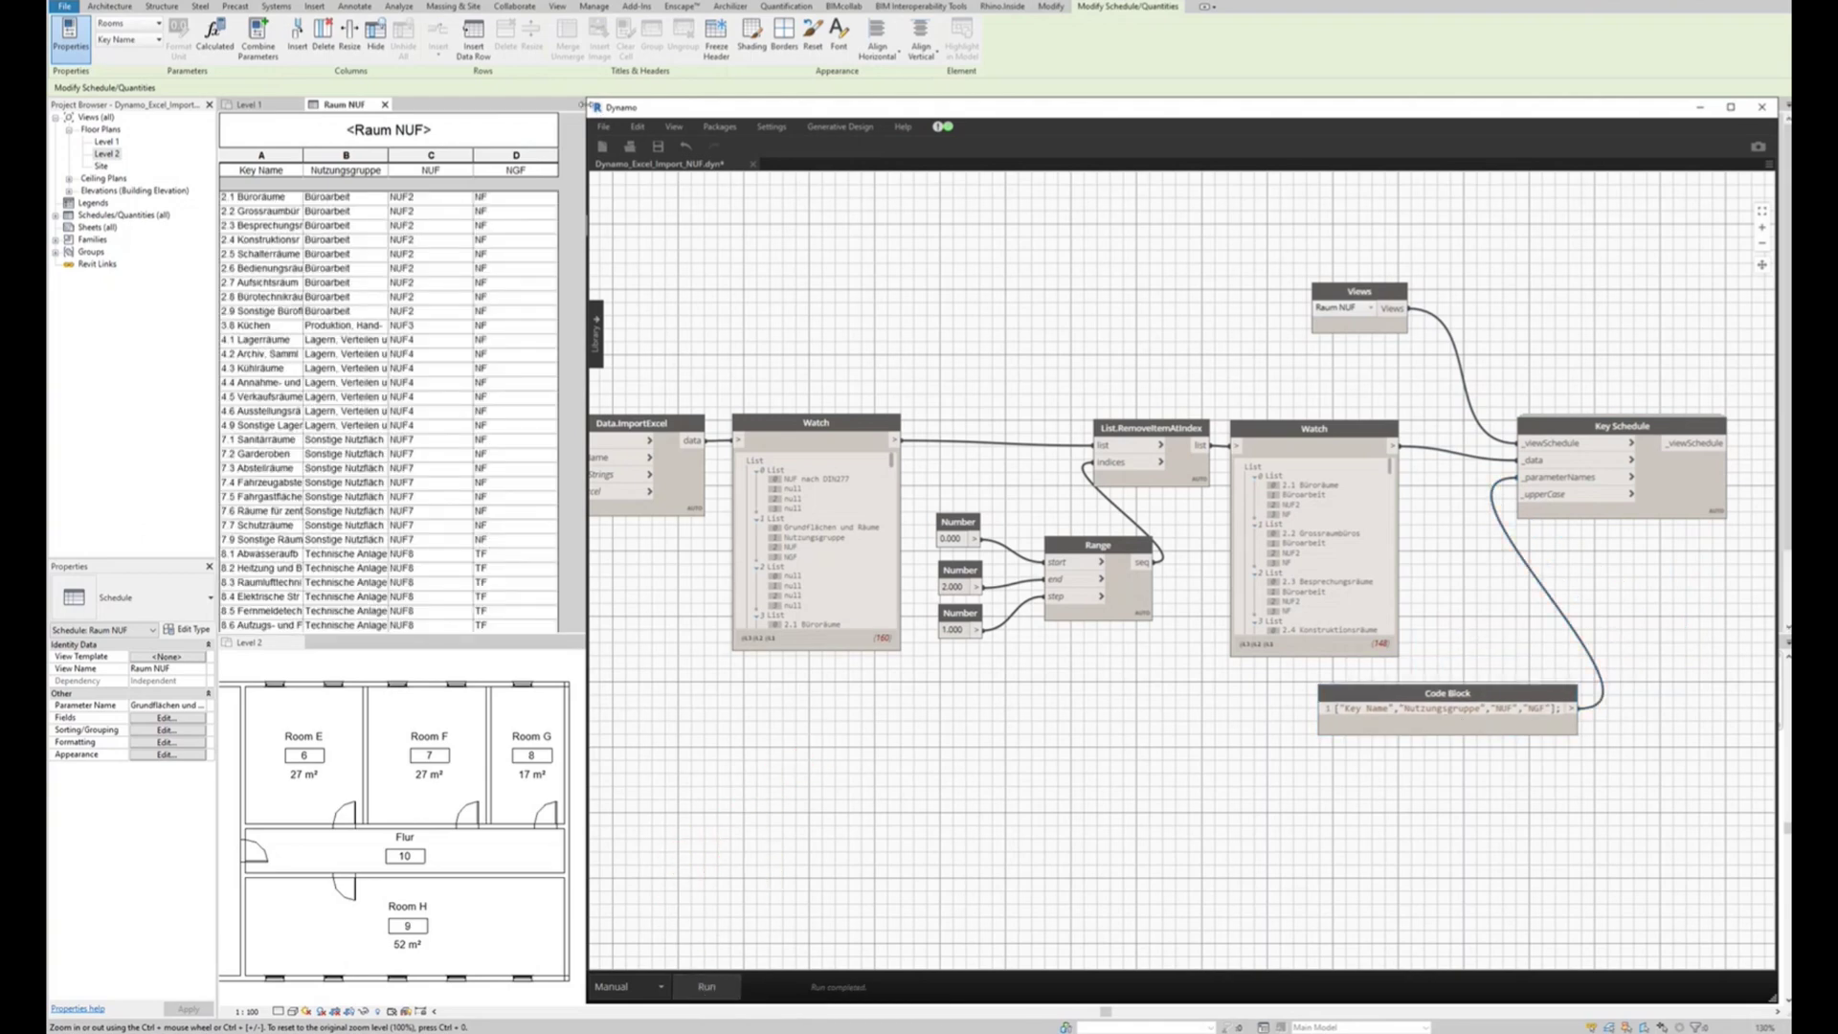
drag(581, 104, 785, 110)
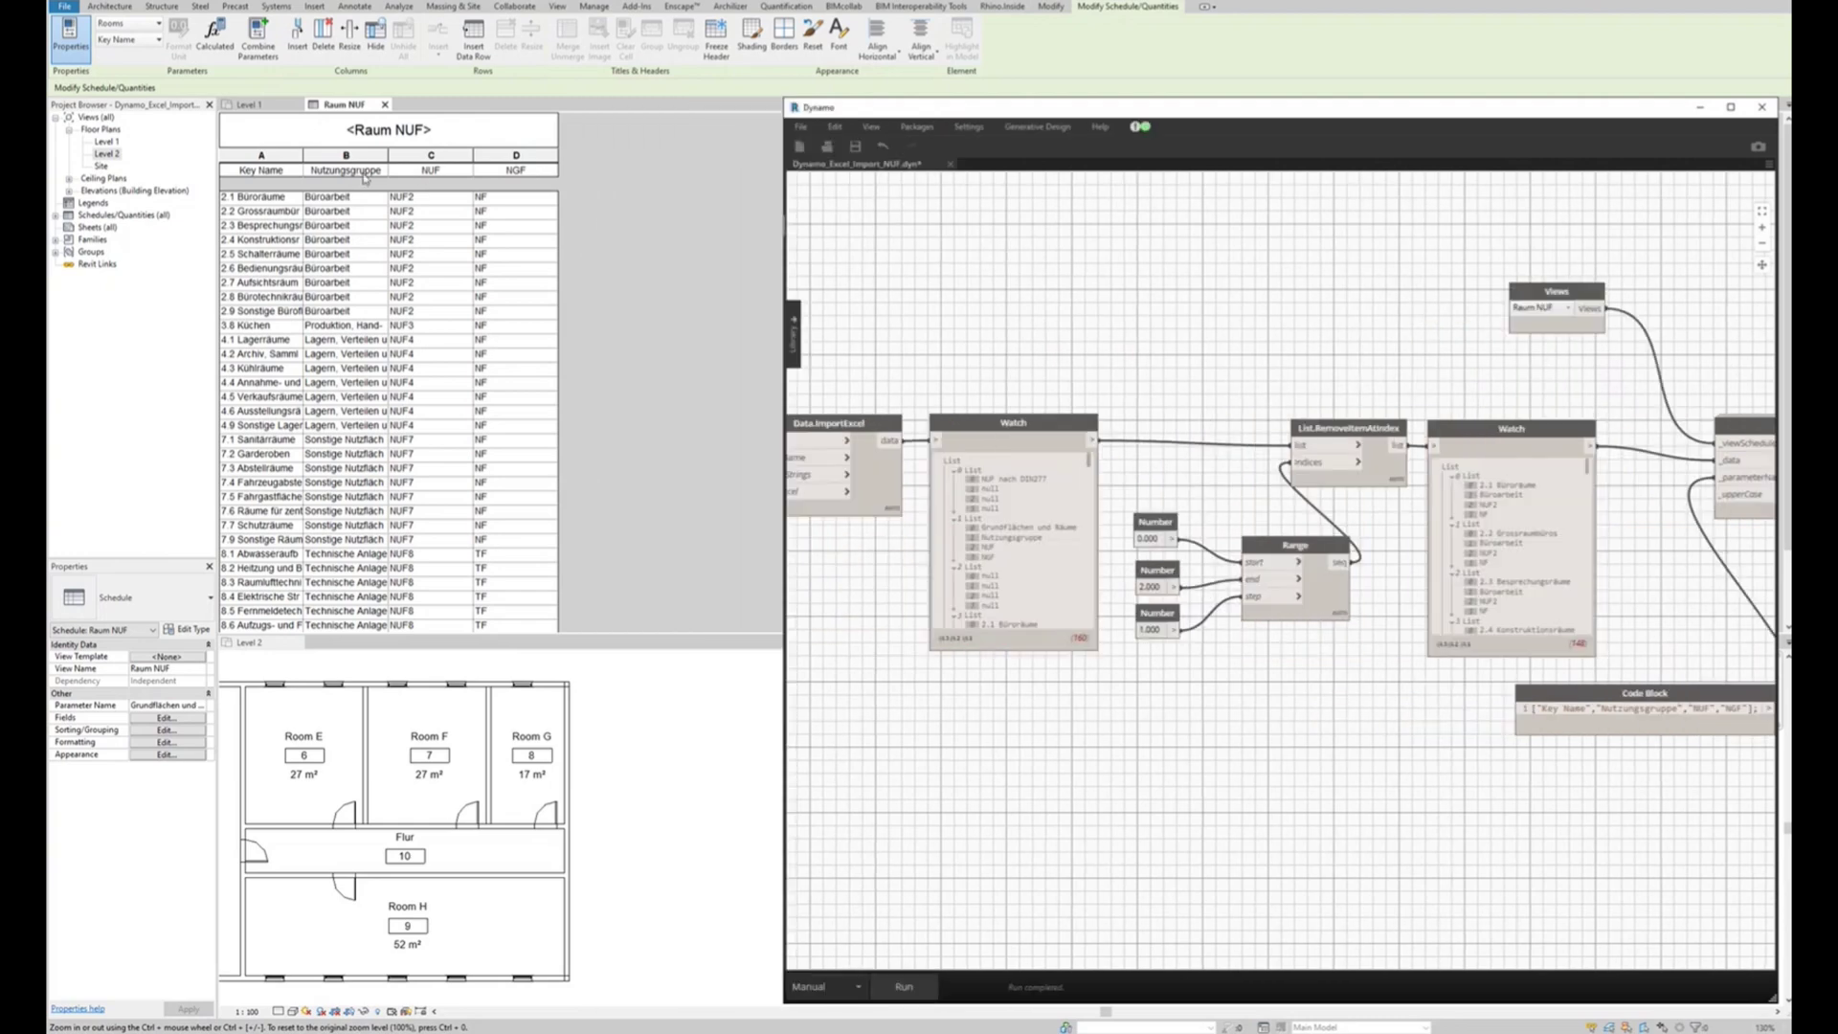
click(624, 211)
- Widen the Raum NUF Key Name column and enlarge its pane to show rows through 9.9
drag(300, 155, 683, 154)
scroll(612, 293, down, 3)
scroll(611, 294, up, 3)
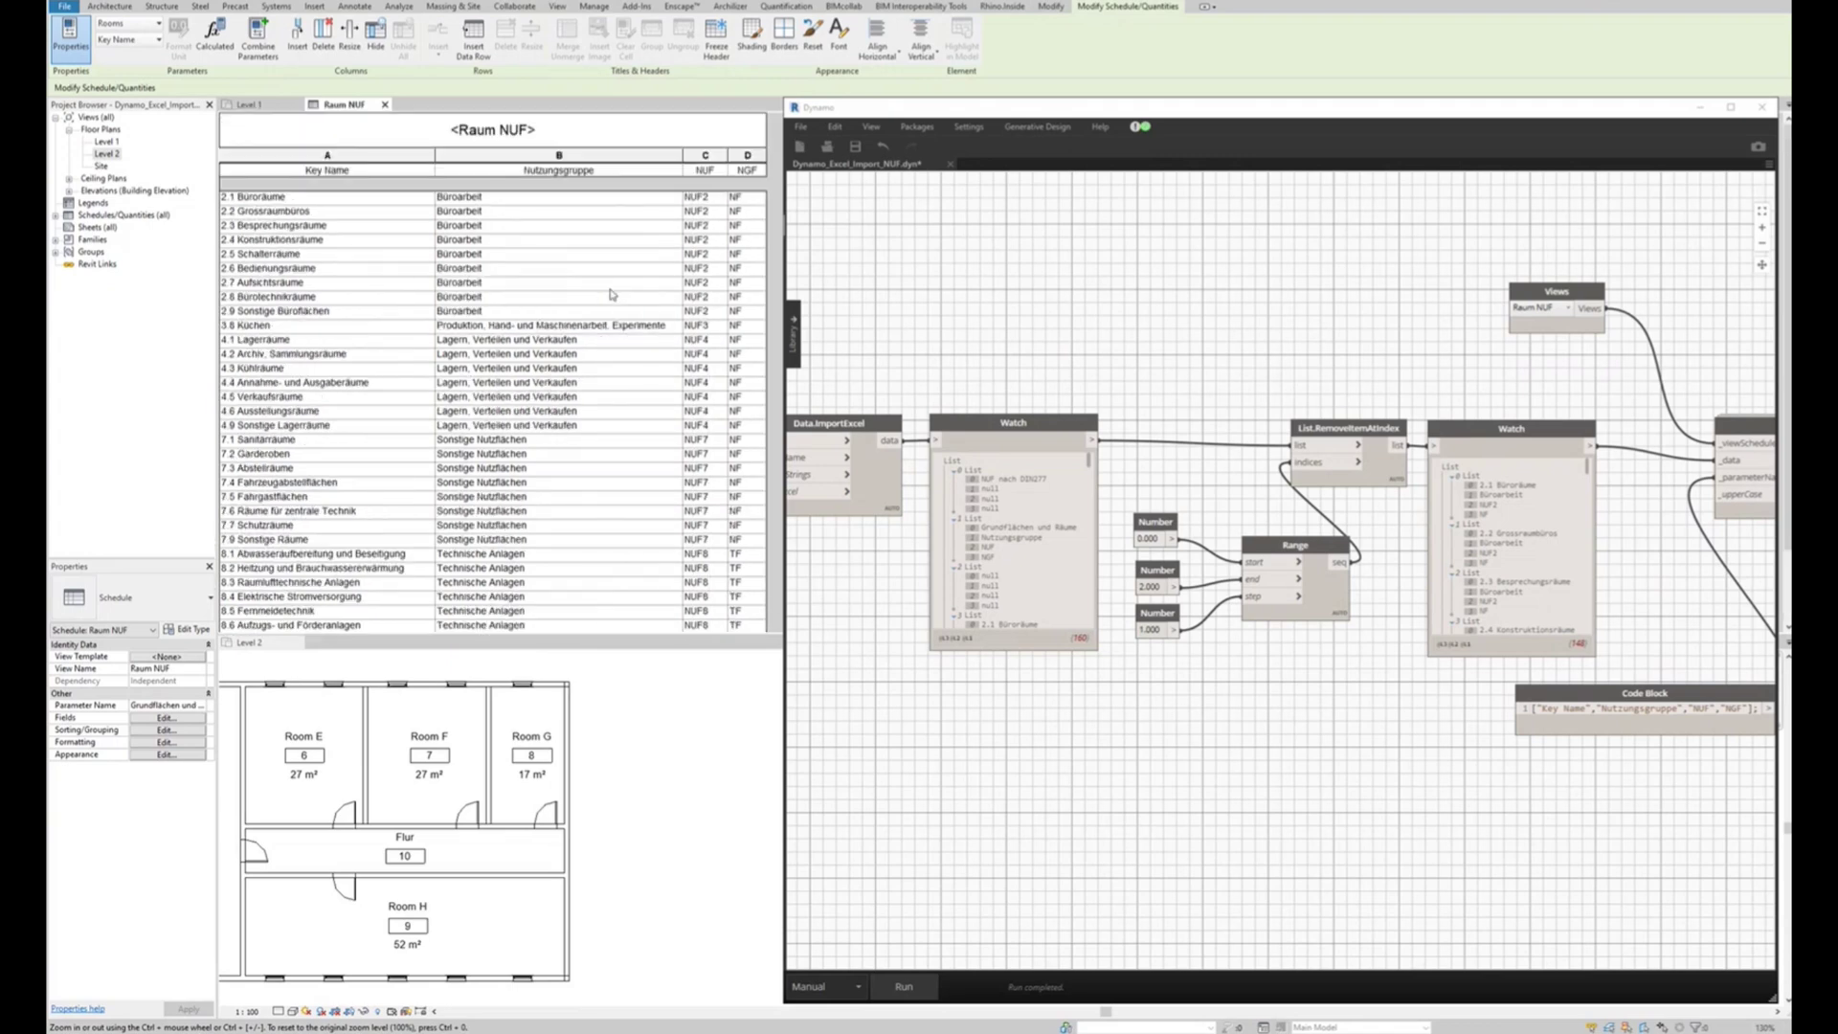
drag(608, 639, 604, 748)
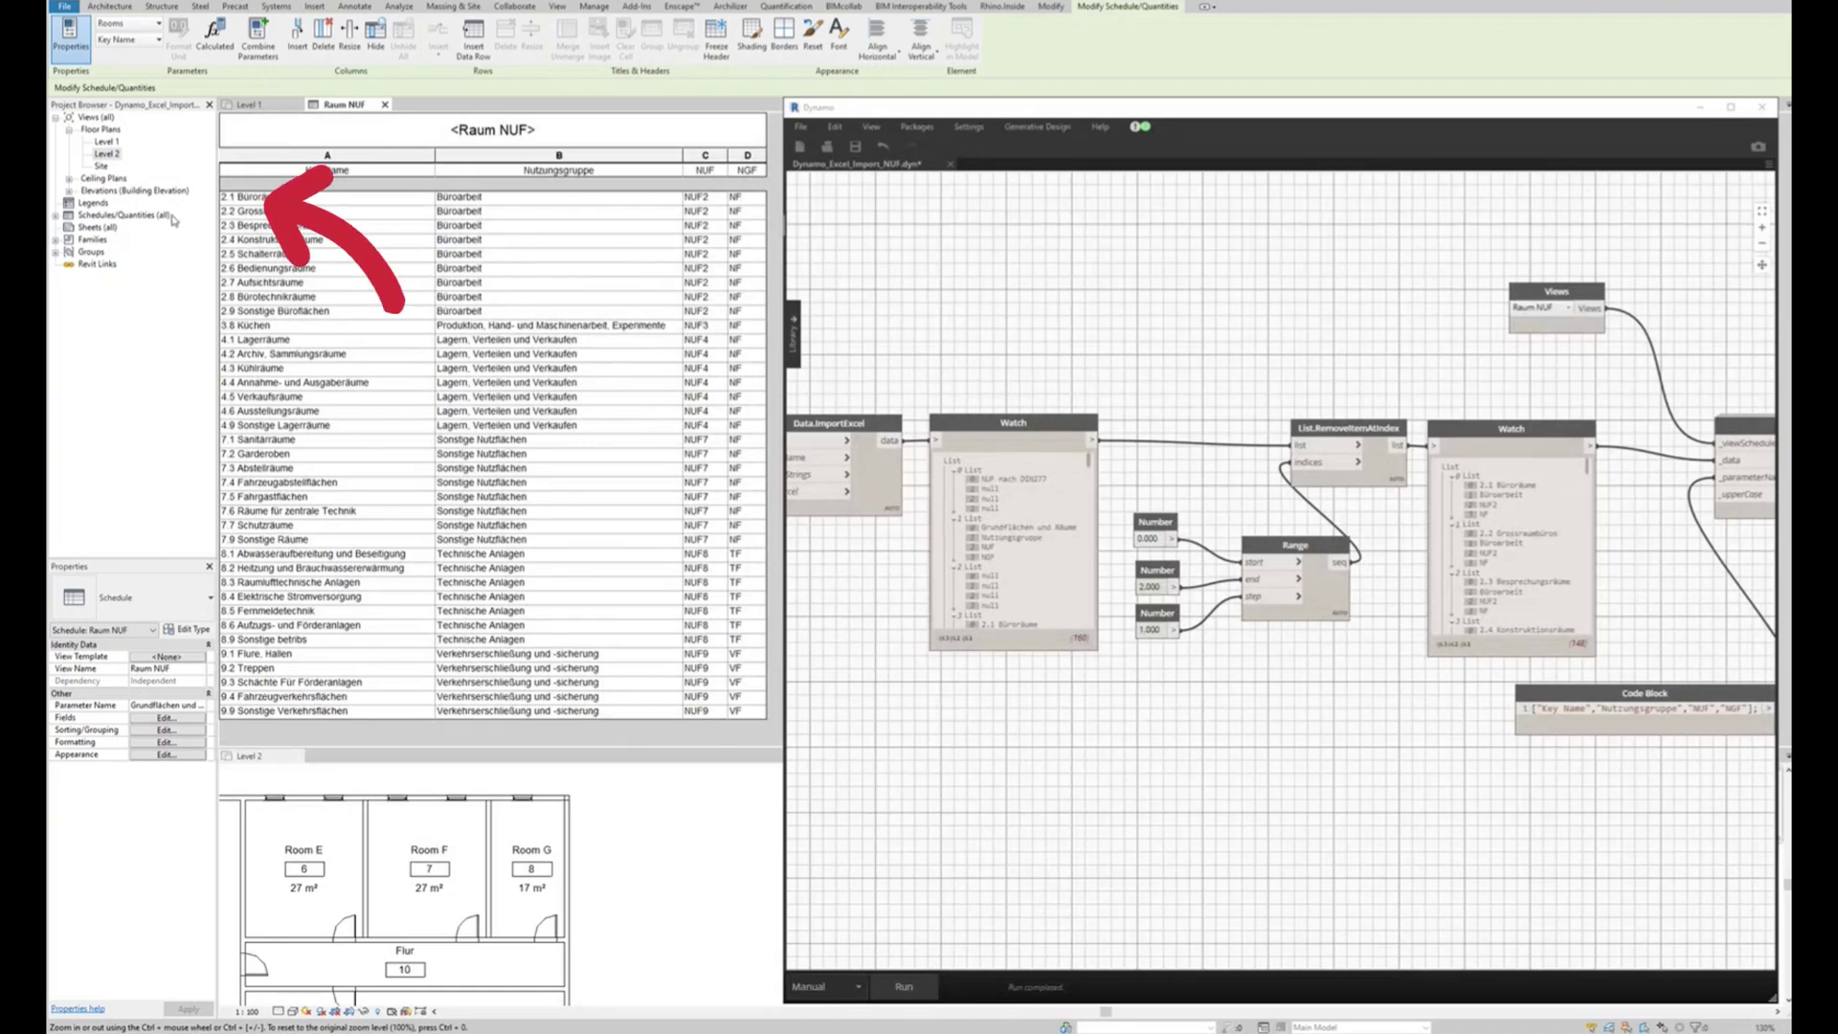
- Create a new schedule of the Rooms category from the Schedules/Quantities node
right_click(86, 217)
click(127, 222)
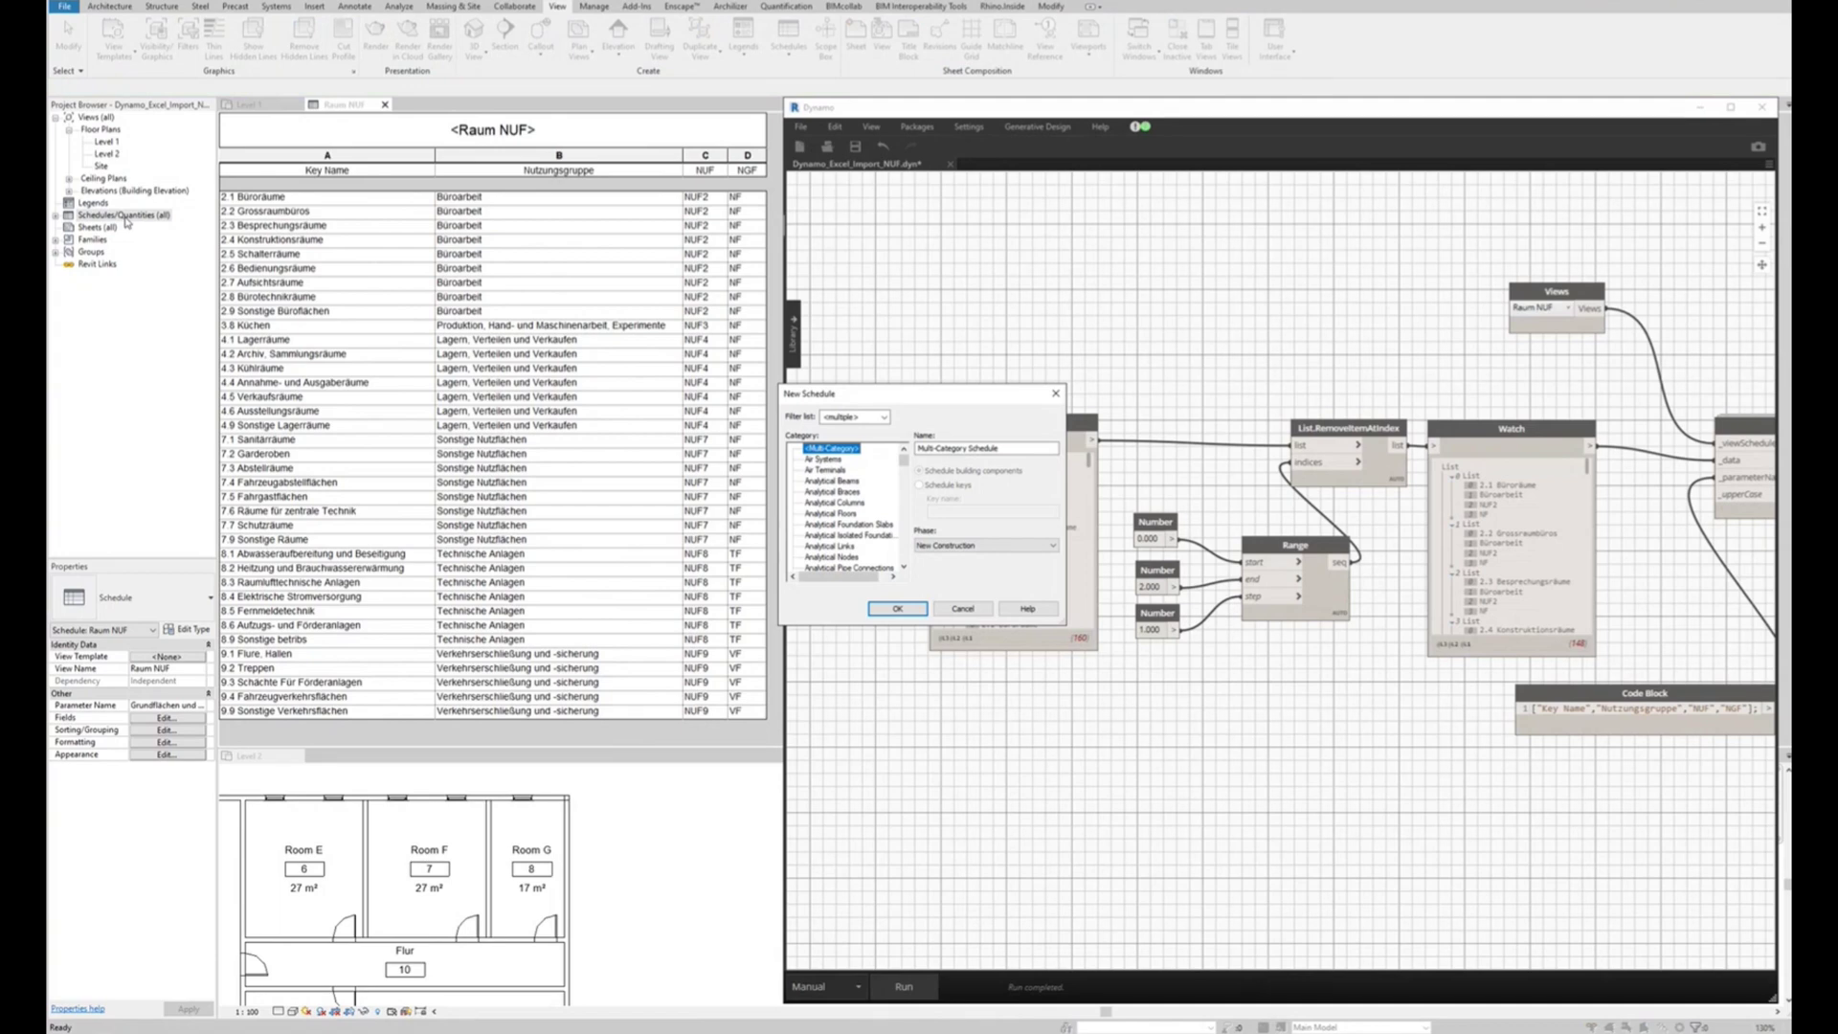
click(821, 533)
scroll(824, 536, down, 10)
click(817, 545)
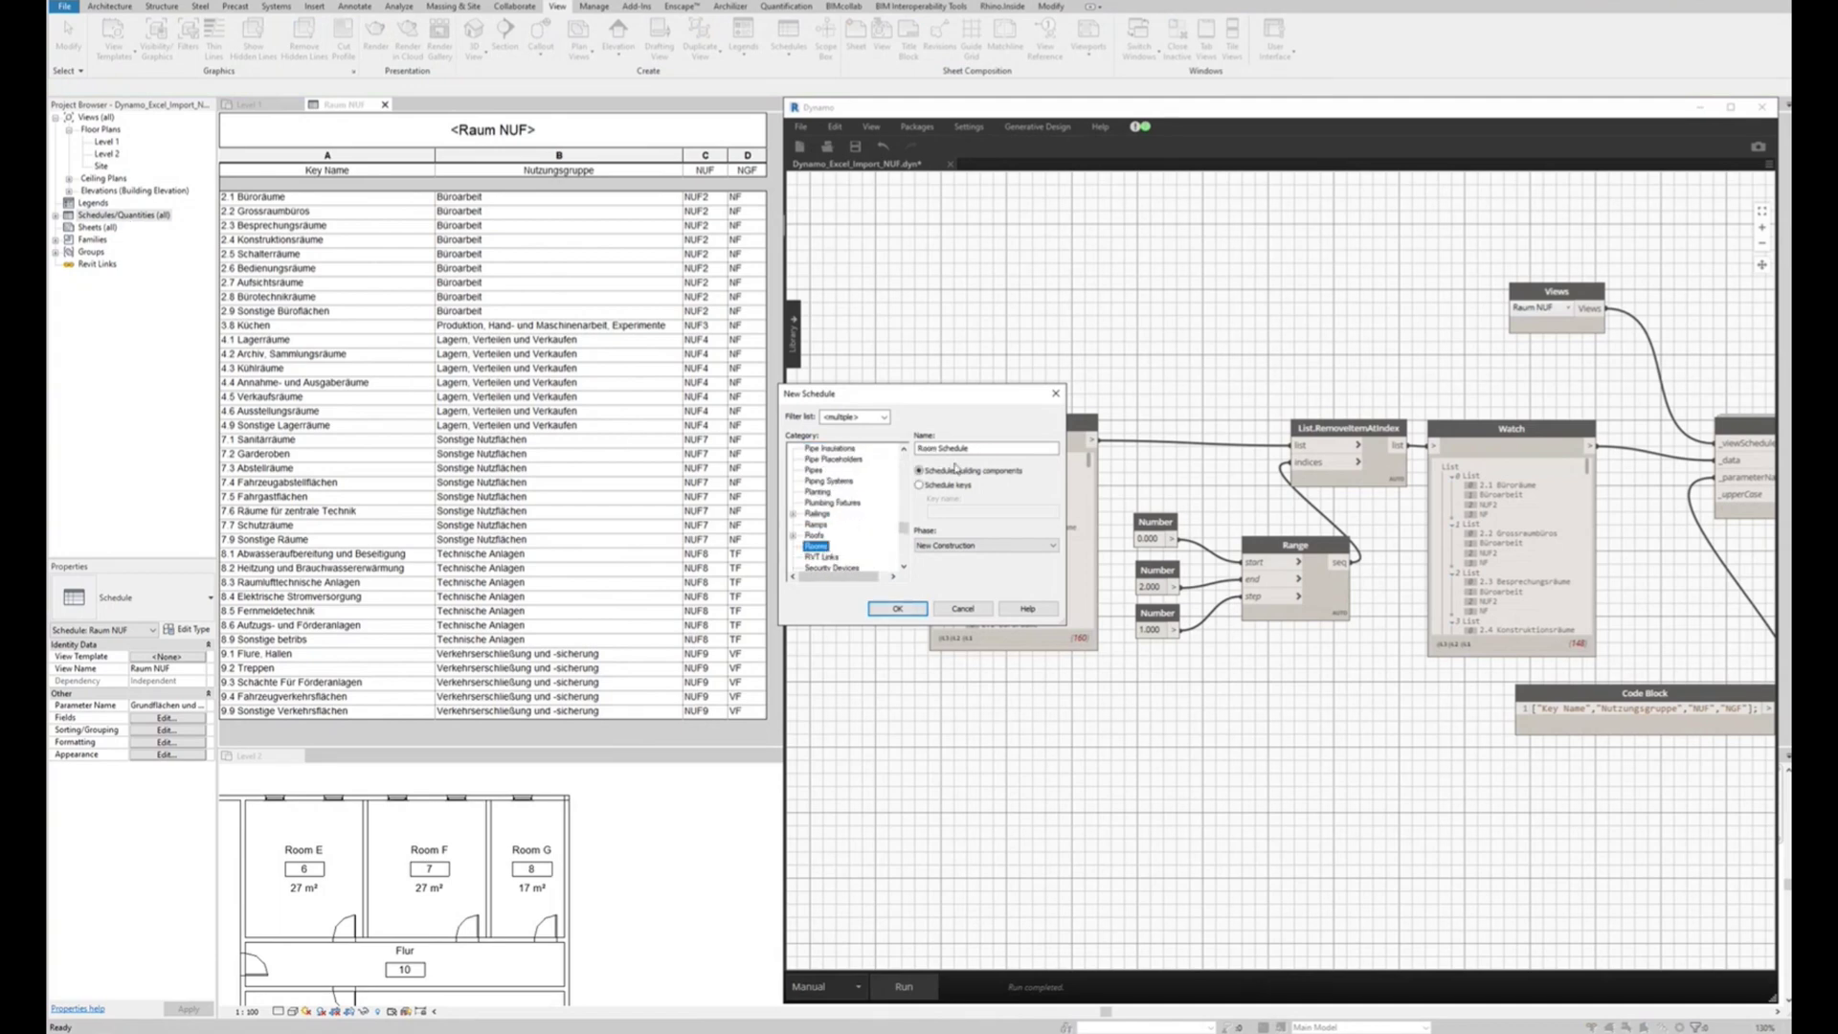
click(895, 610)
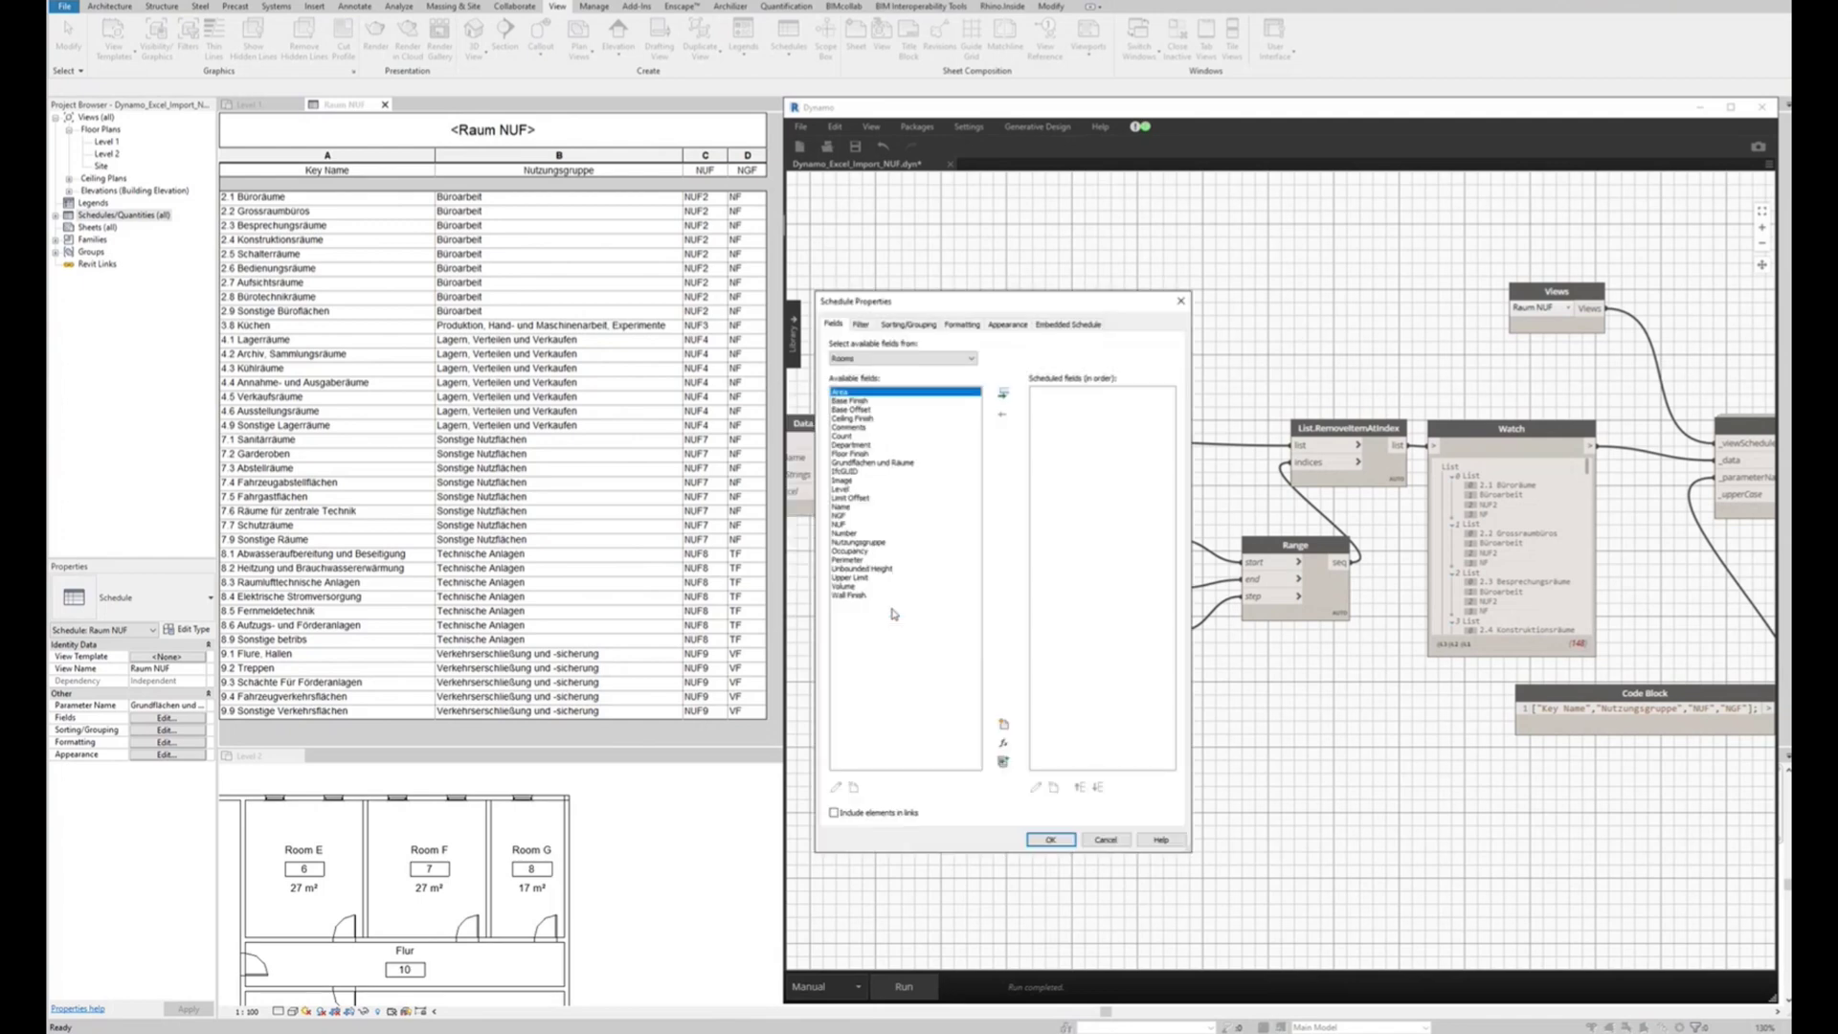
- Add the Area, NUF, Name, NGF, Nutzungsgruppe and Number fields to the Room Schedule
click(1003, 393)
click(840, 515)
click(1003, 393)
click(839, 498)
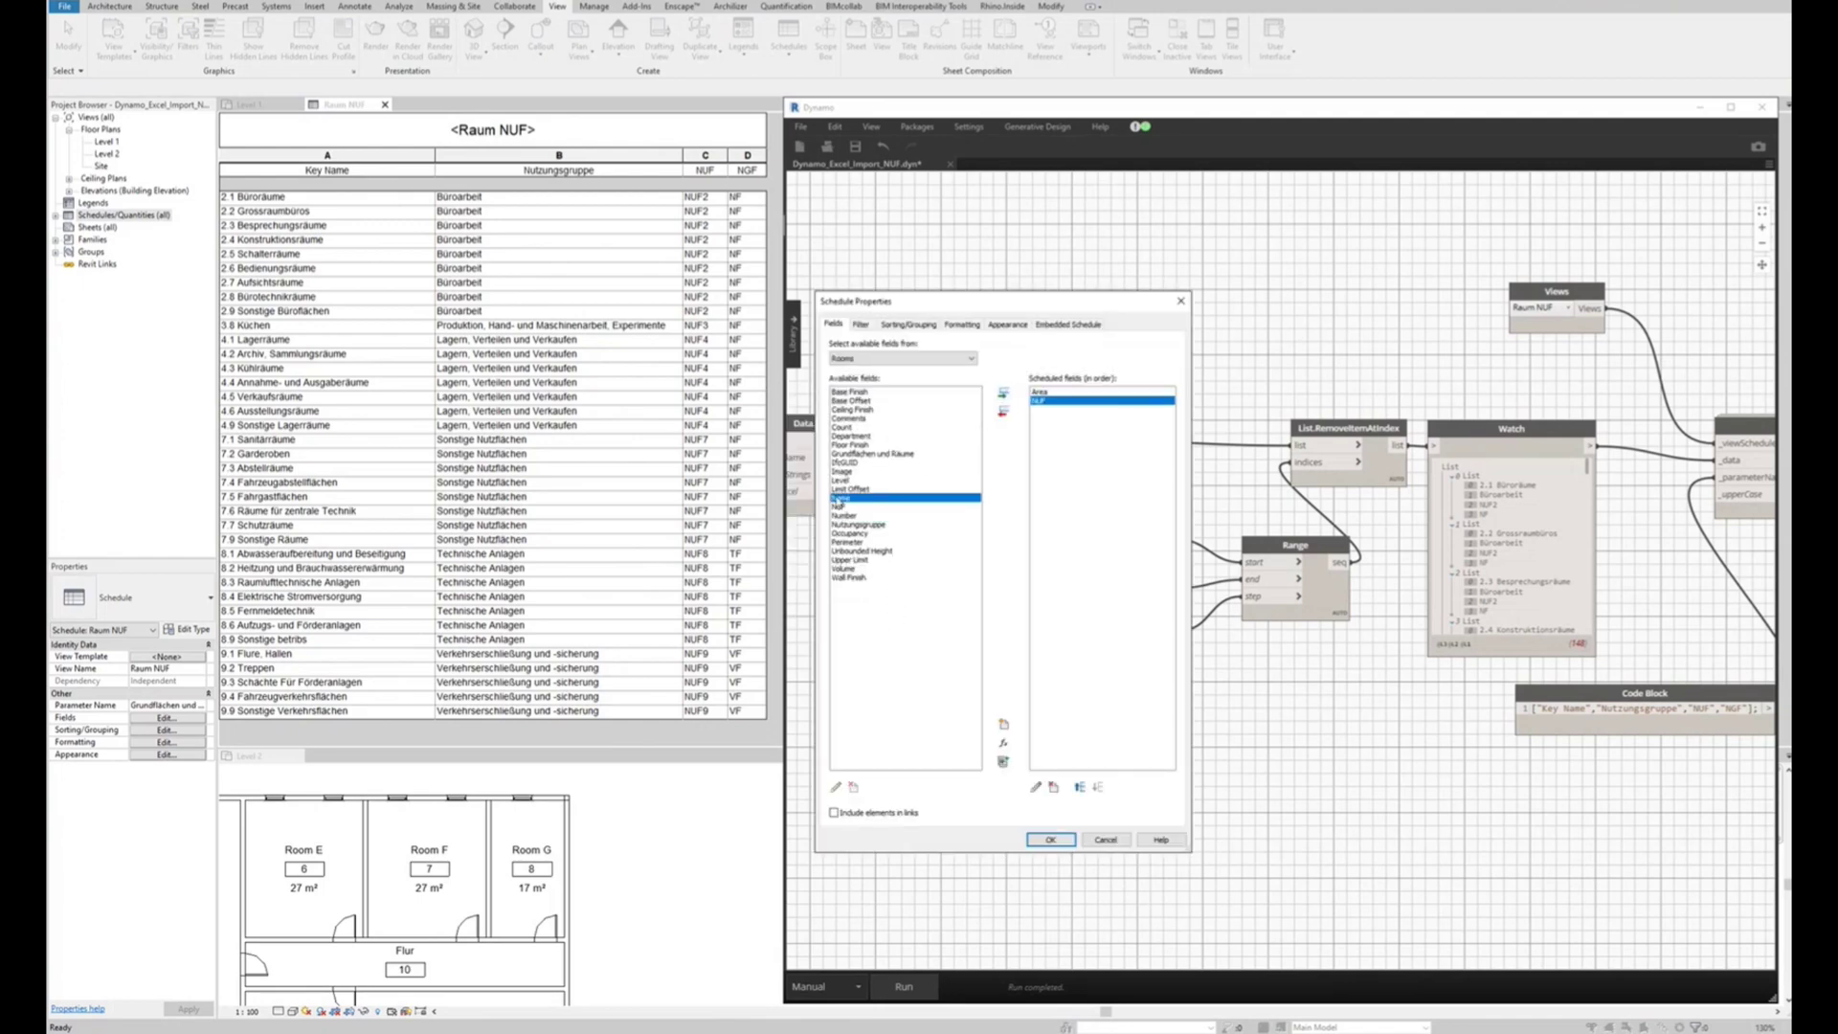
click(1003, 394)
click(1003, 393)
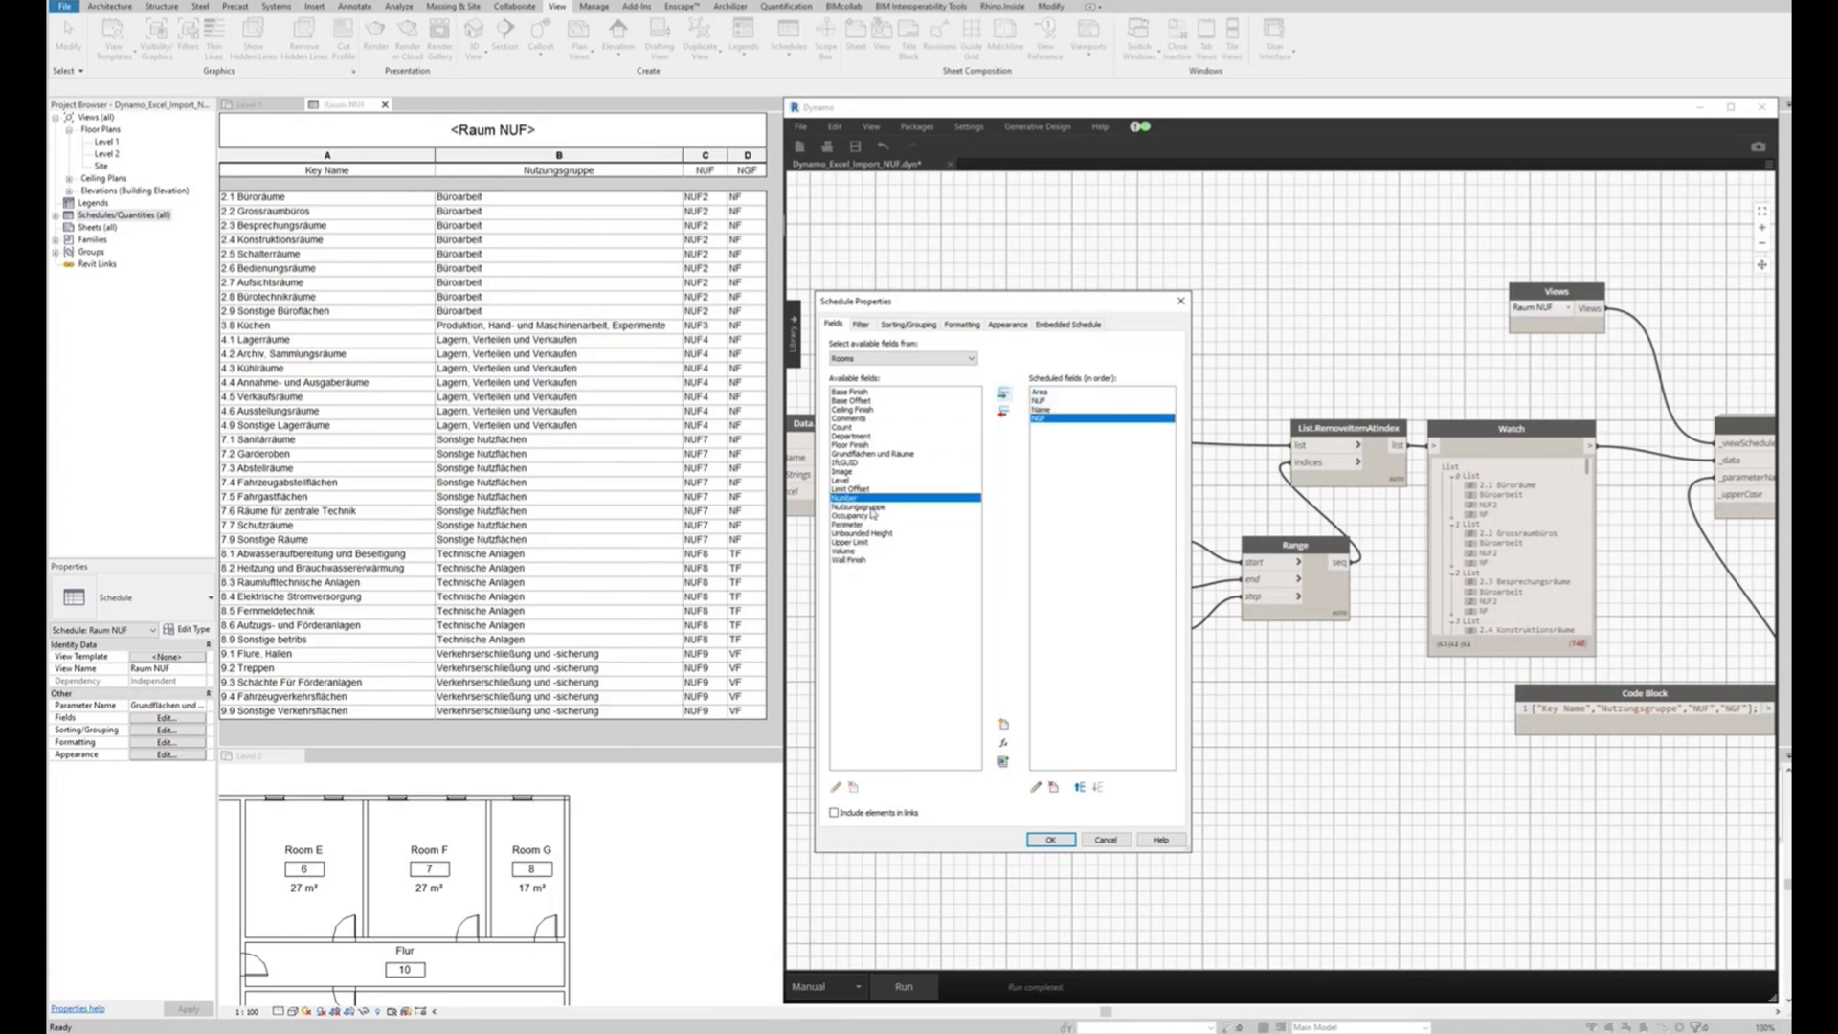
click(867, 506)
click(1003, 393)
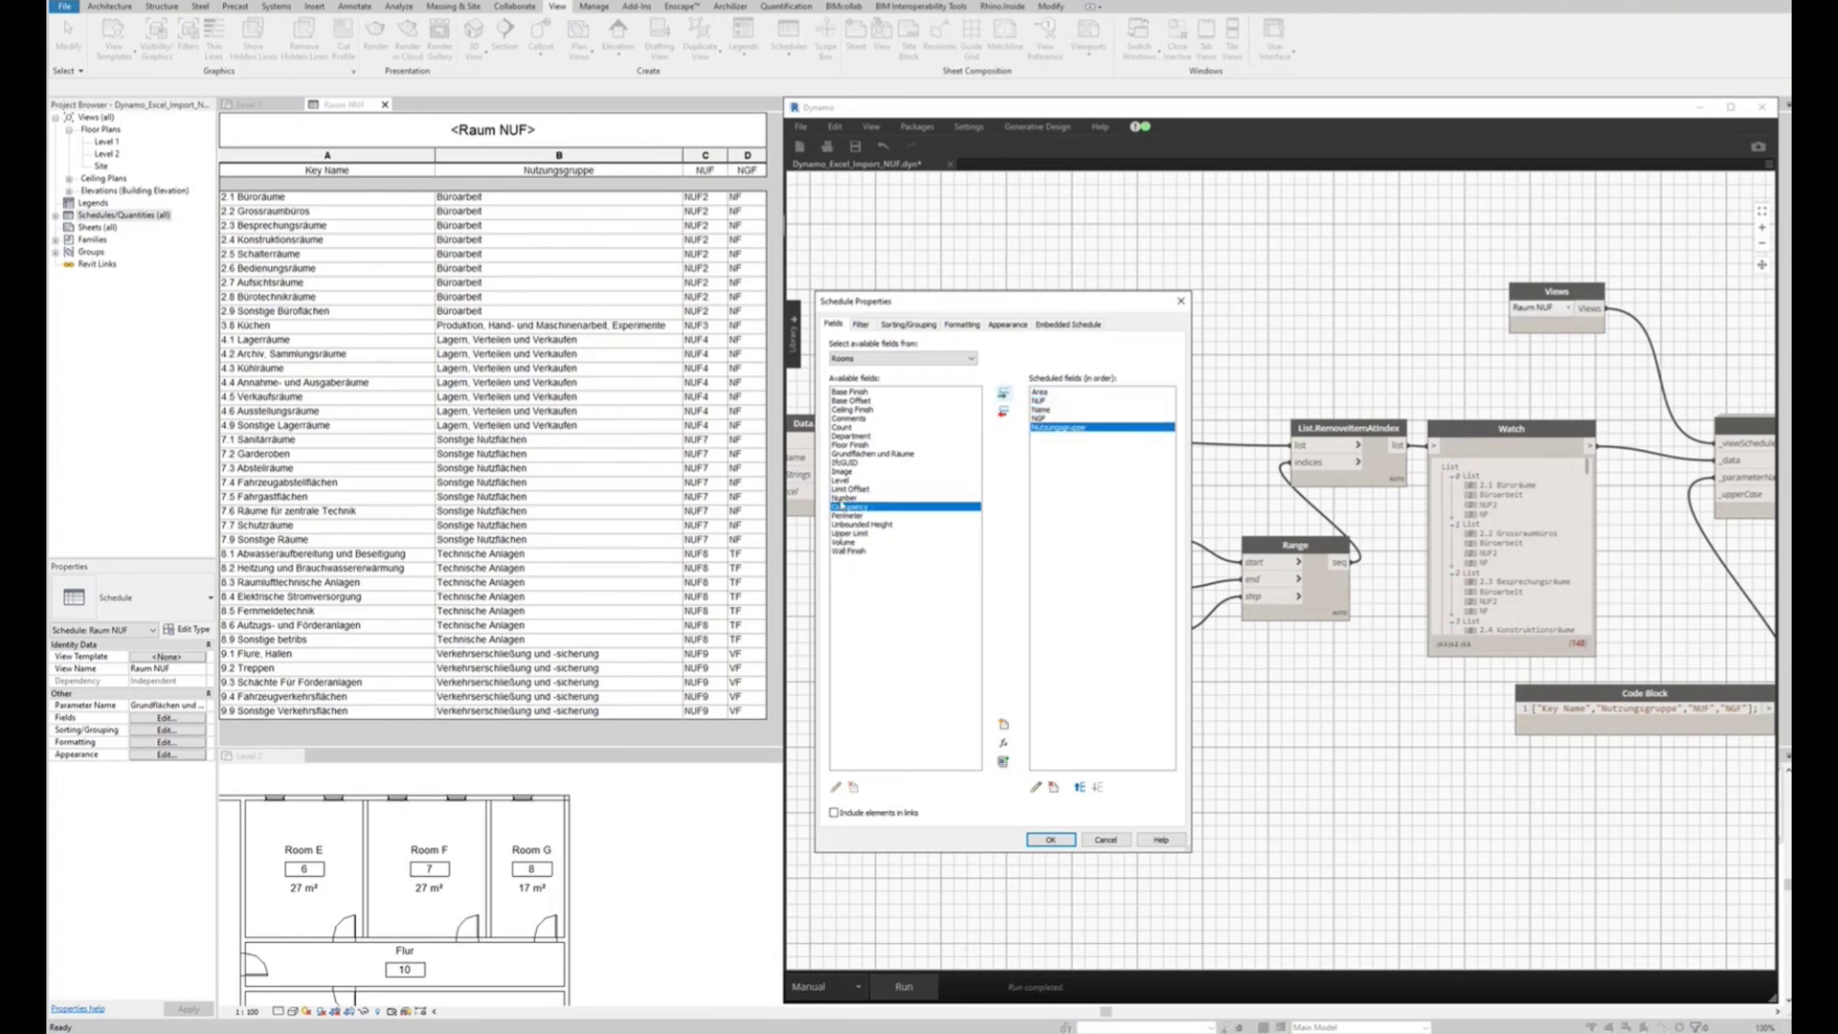
click(1003, 396)
- Reorder the fields so Number follows Name and Nutzungsgruppe follows Area, then confirm
click(1039, 391)
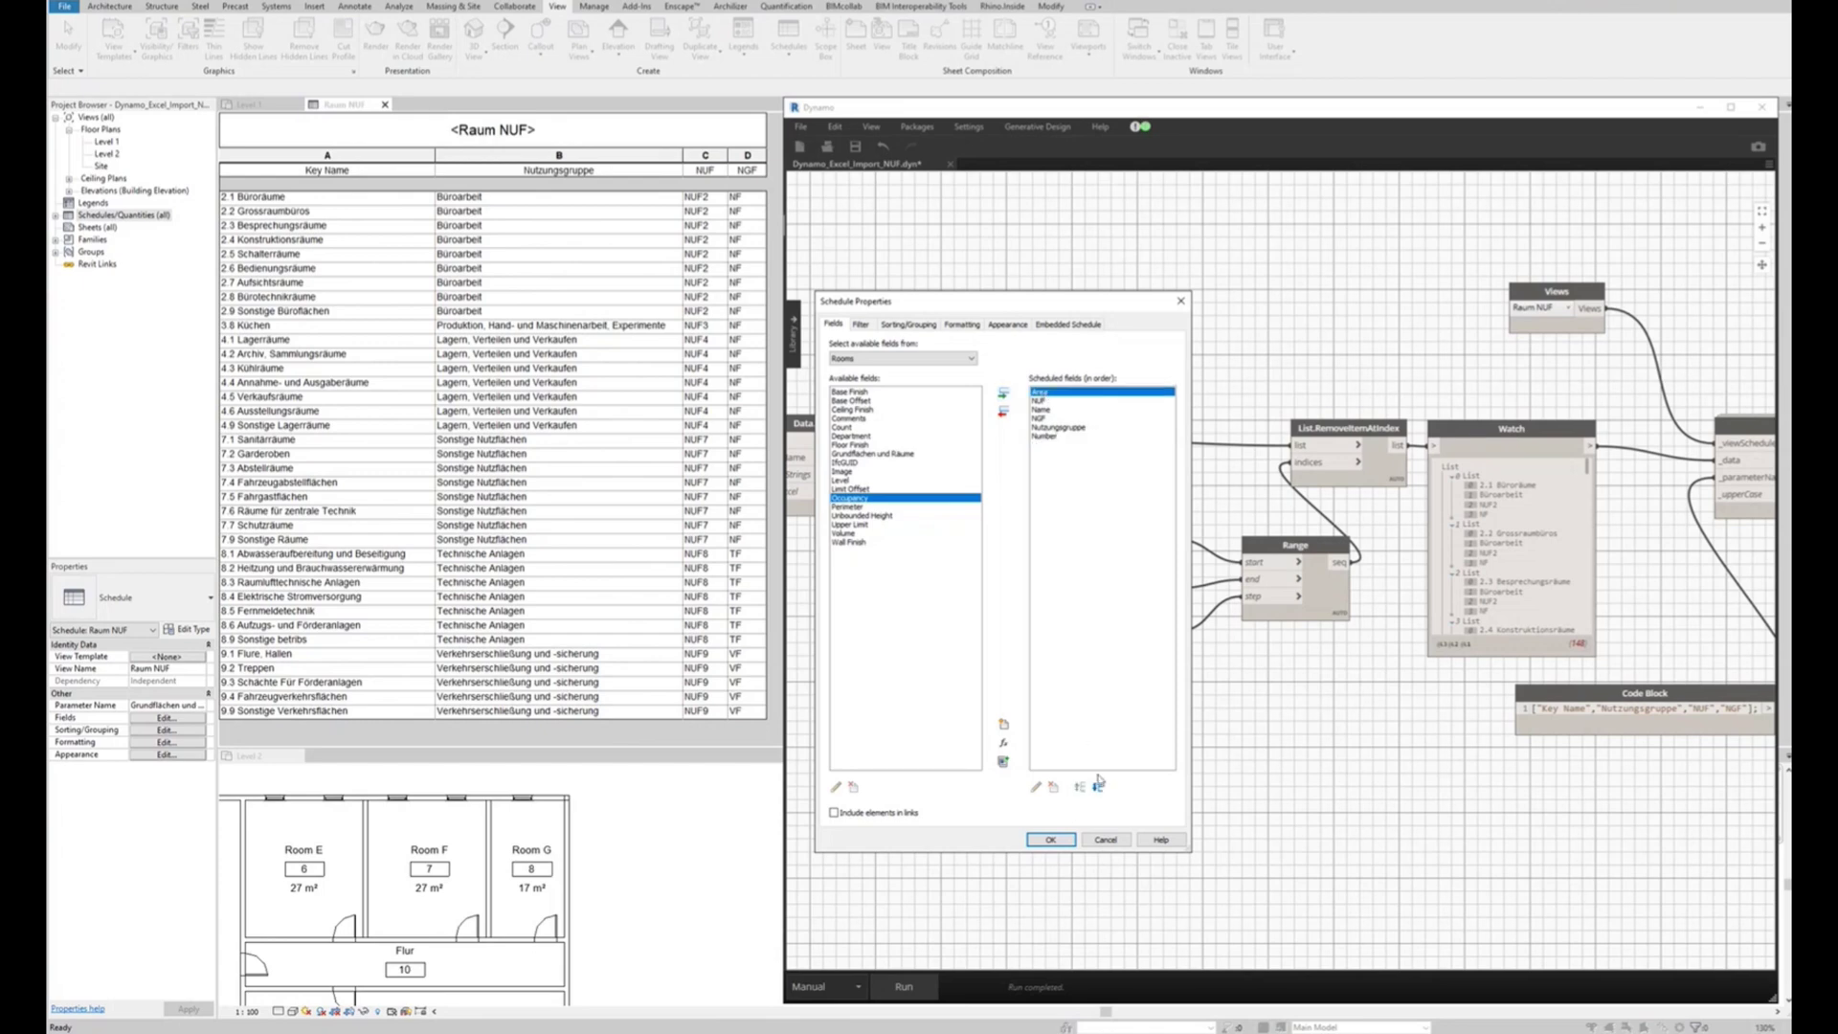
click(1098, 787)
click(1039, 391)
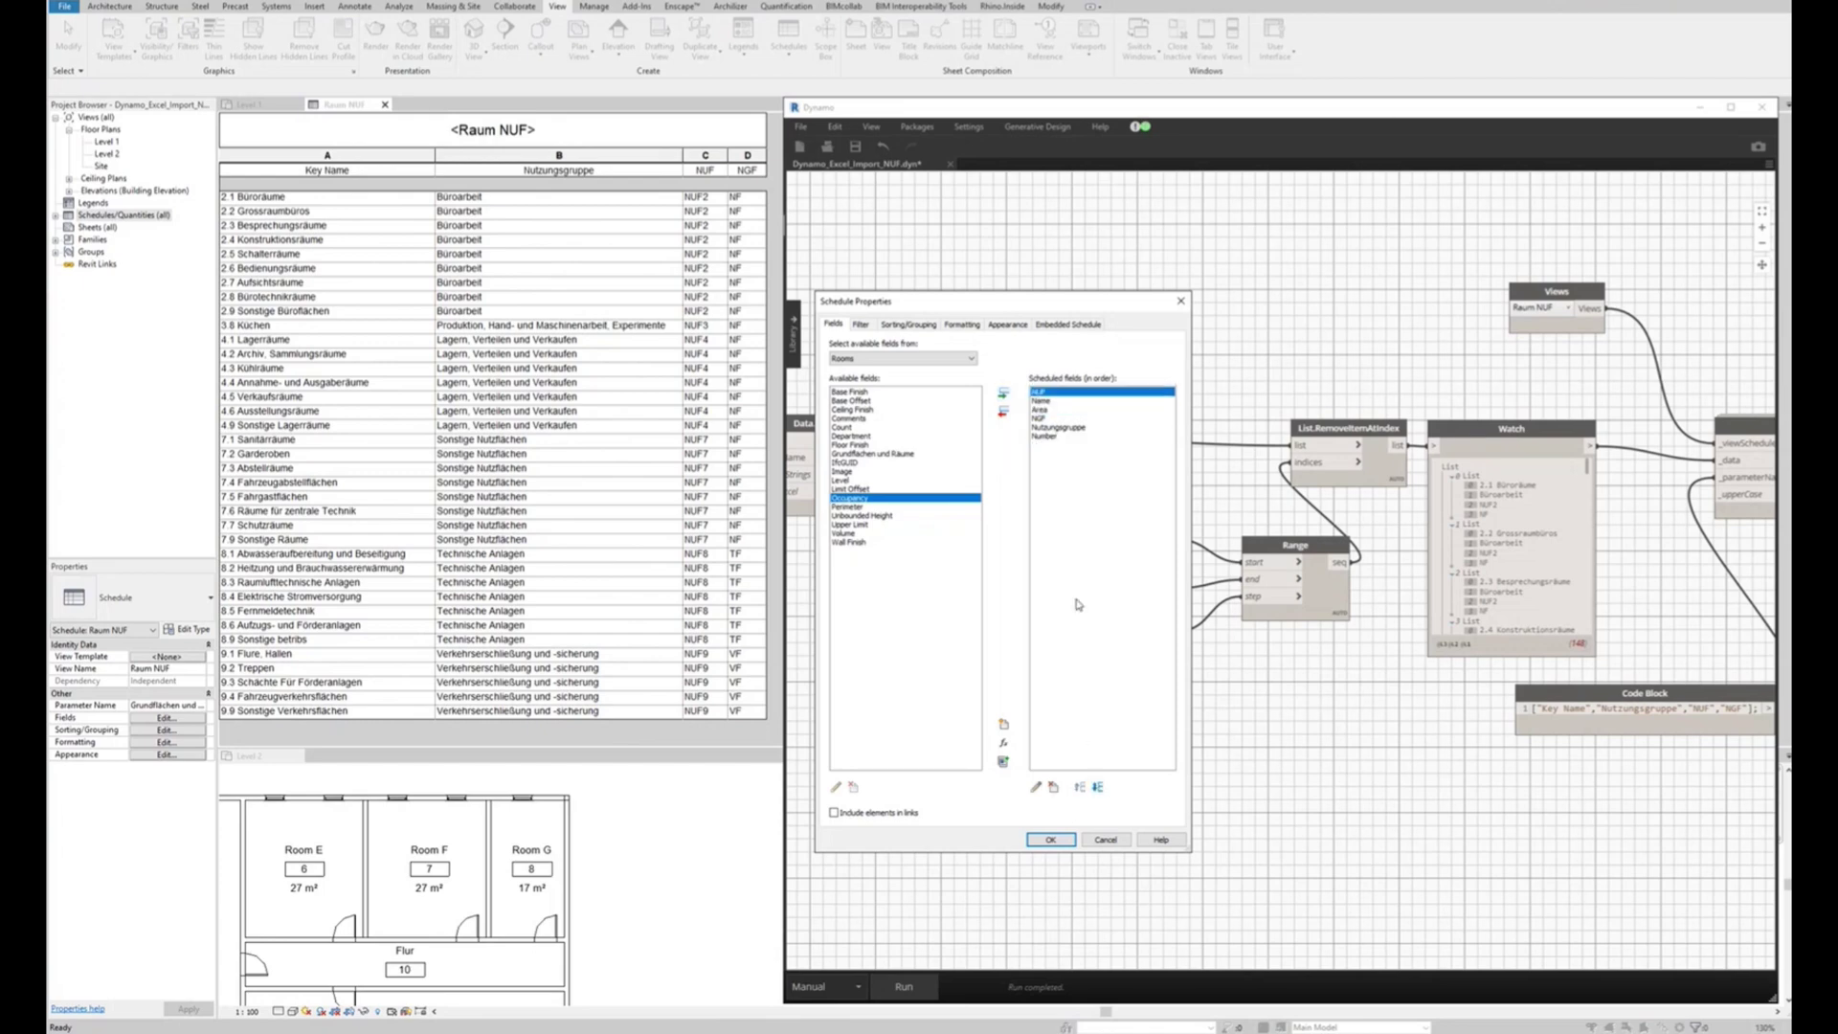
click(1098, 787)
click(1098, 786)
click(1058, 427)
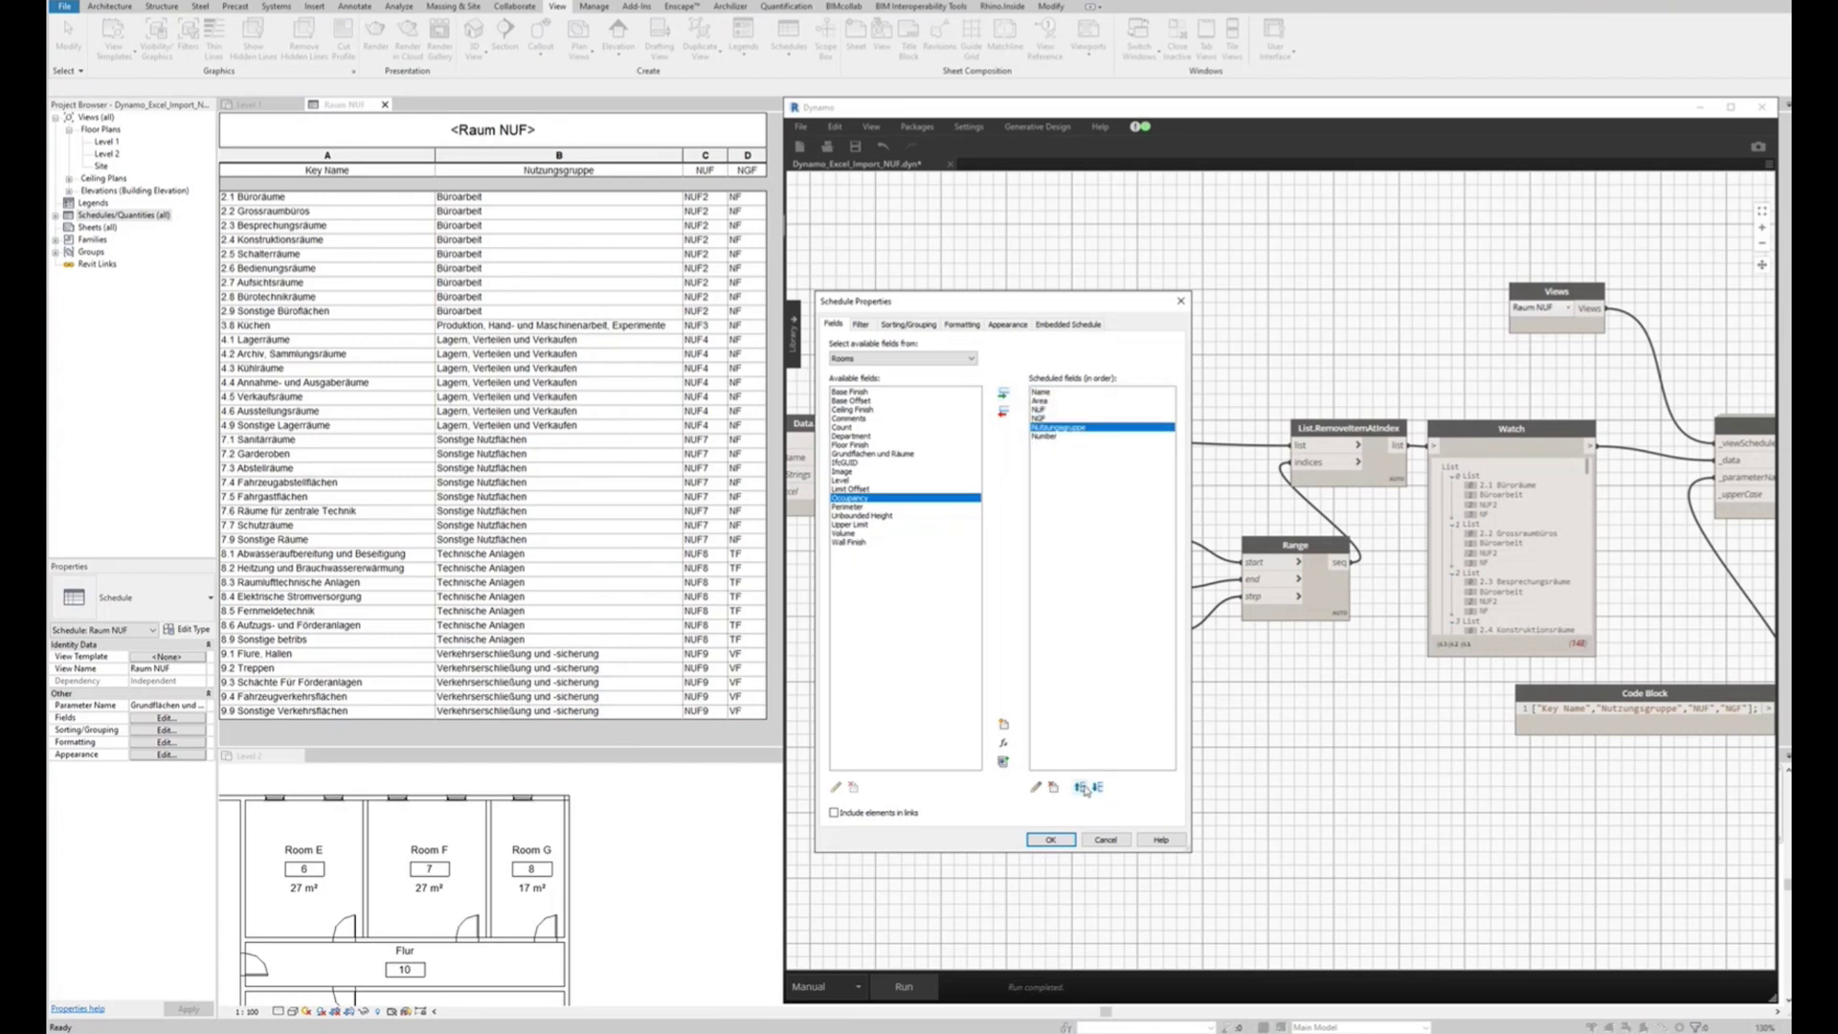
click(1079, 787)
click(1080, 787)
click(1046, 436)
click(1080, 787)
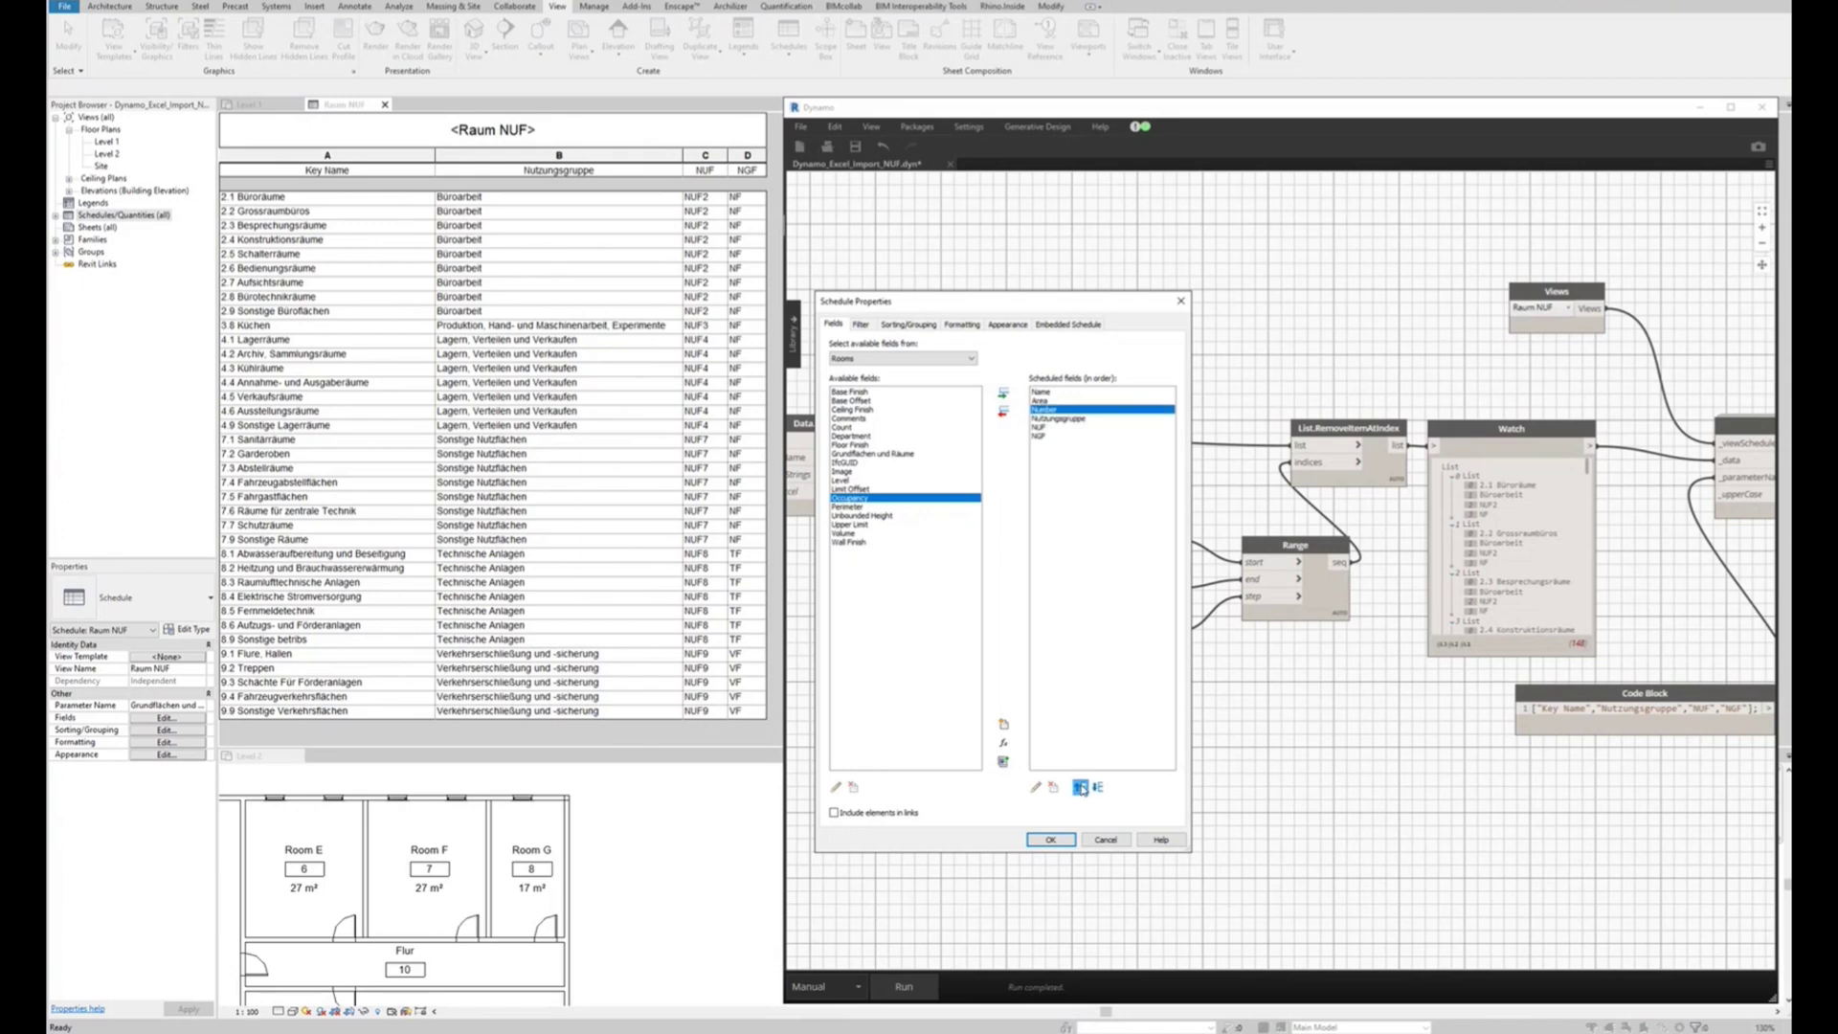
click(1079, 786)
click(1050, 839)
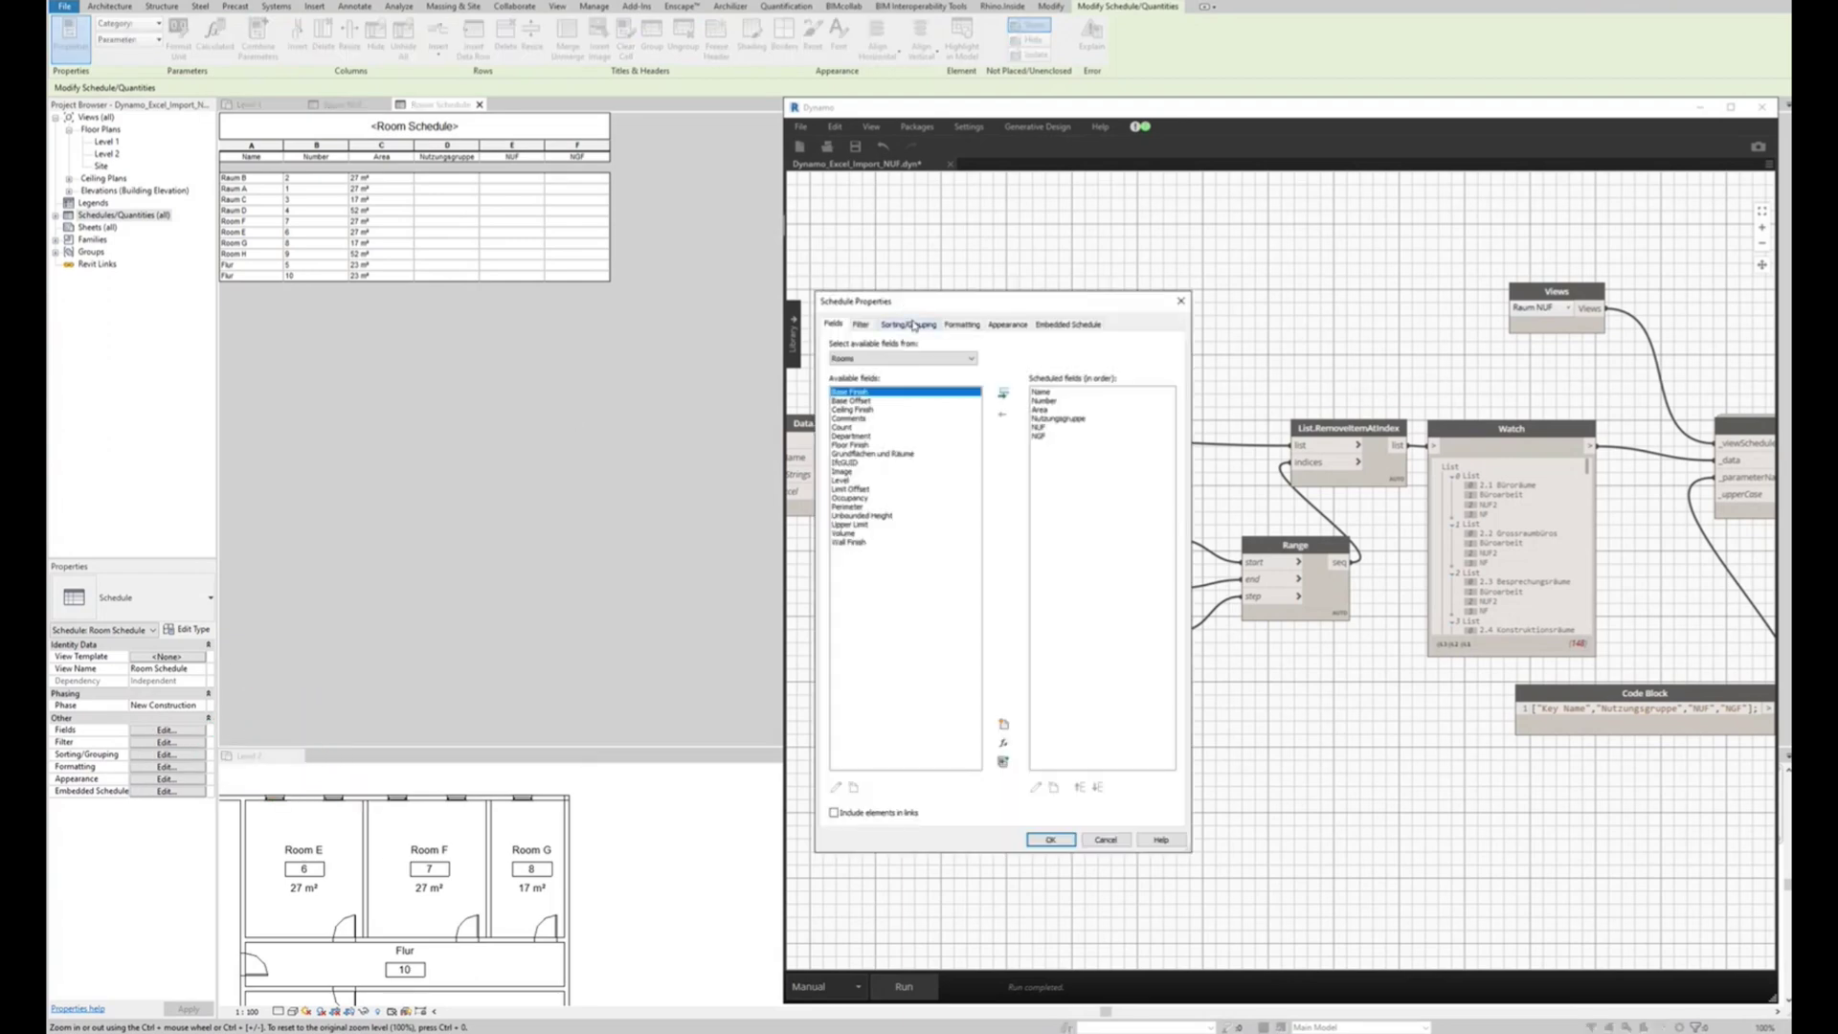
- Add the Level field to the Room Schedule as its first column
click(914, 325)
click(922, 352)
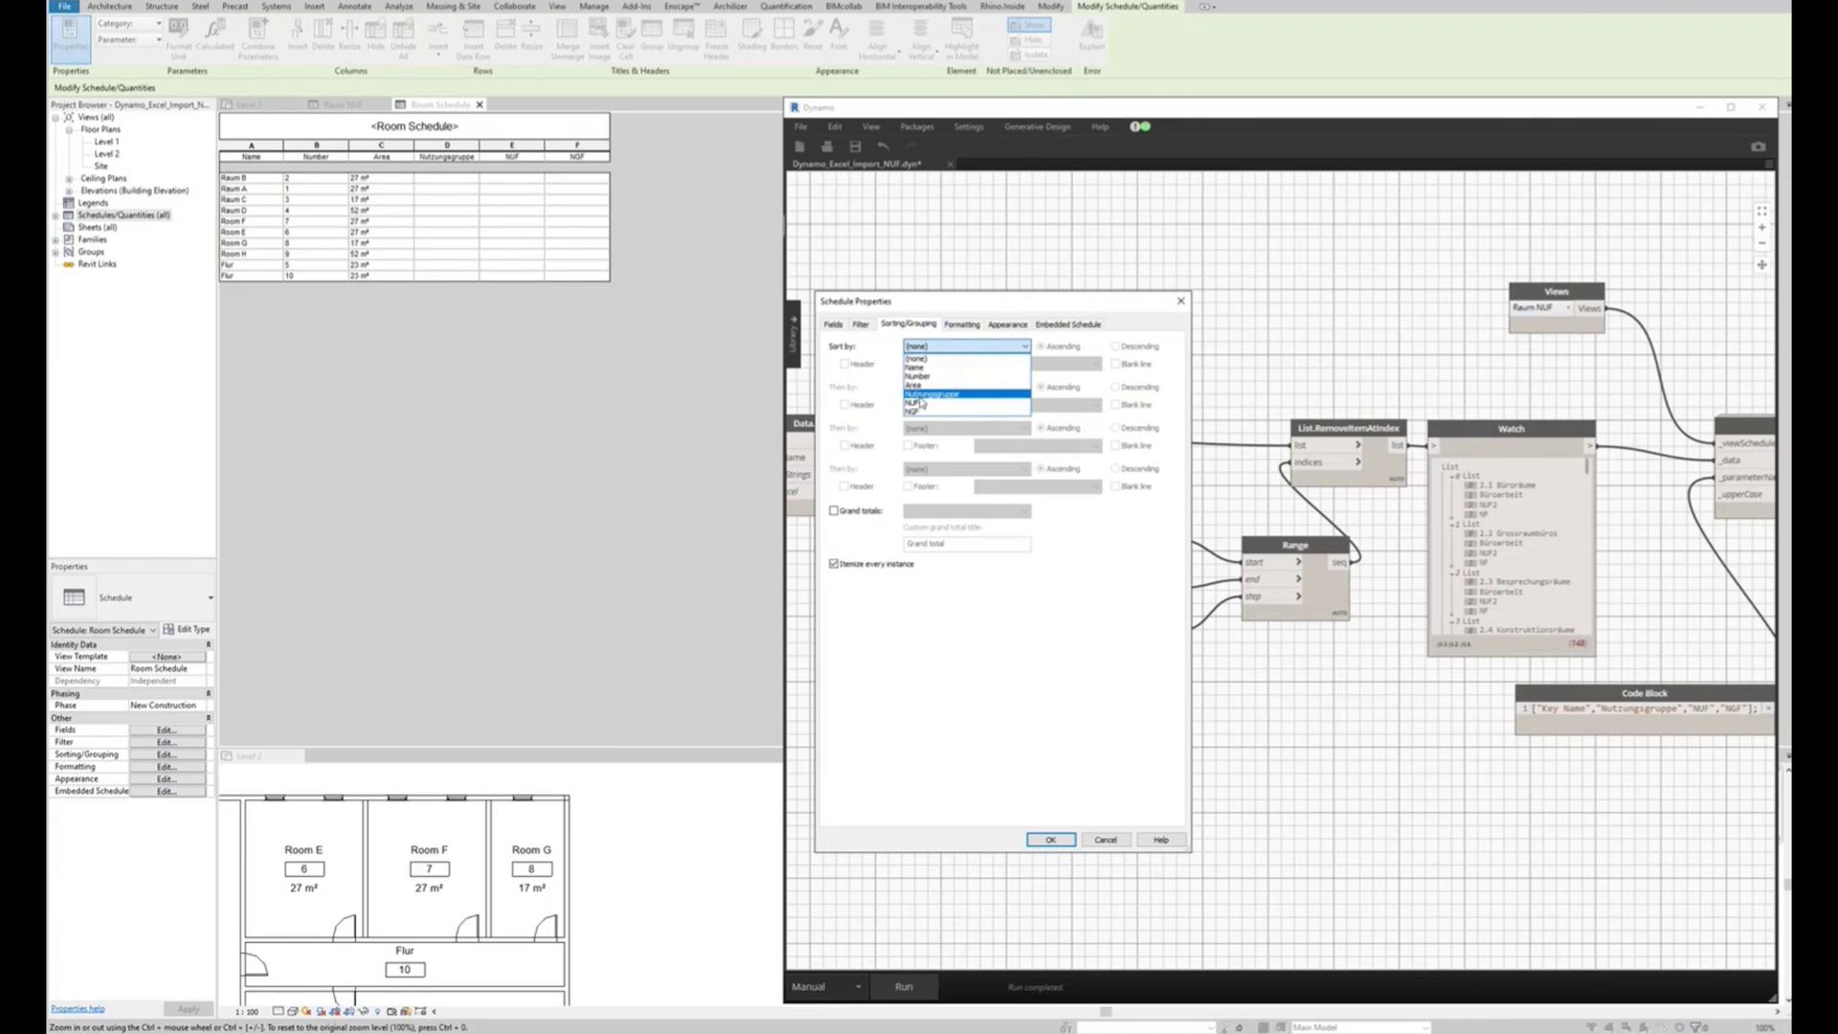
click(913, 311)
click(834, 326)
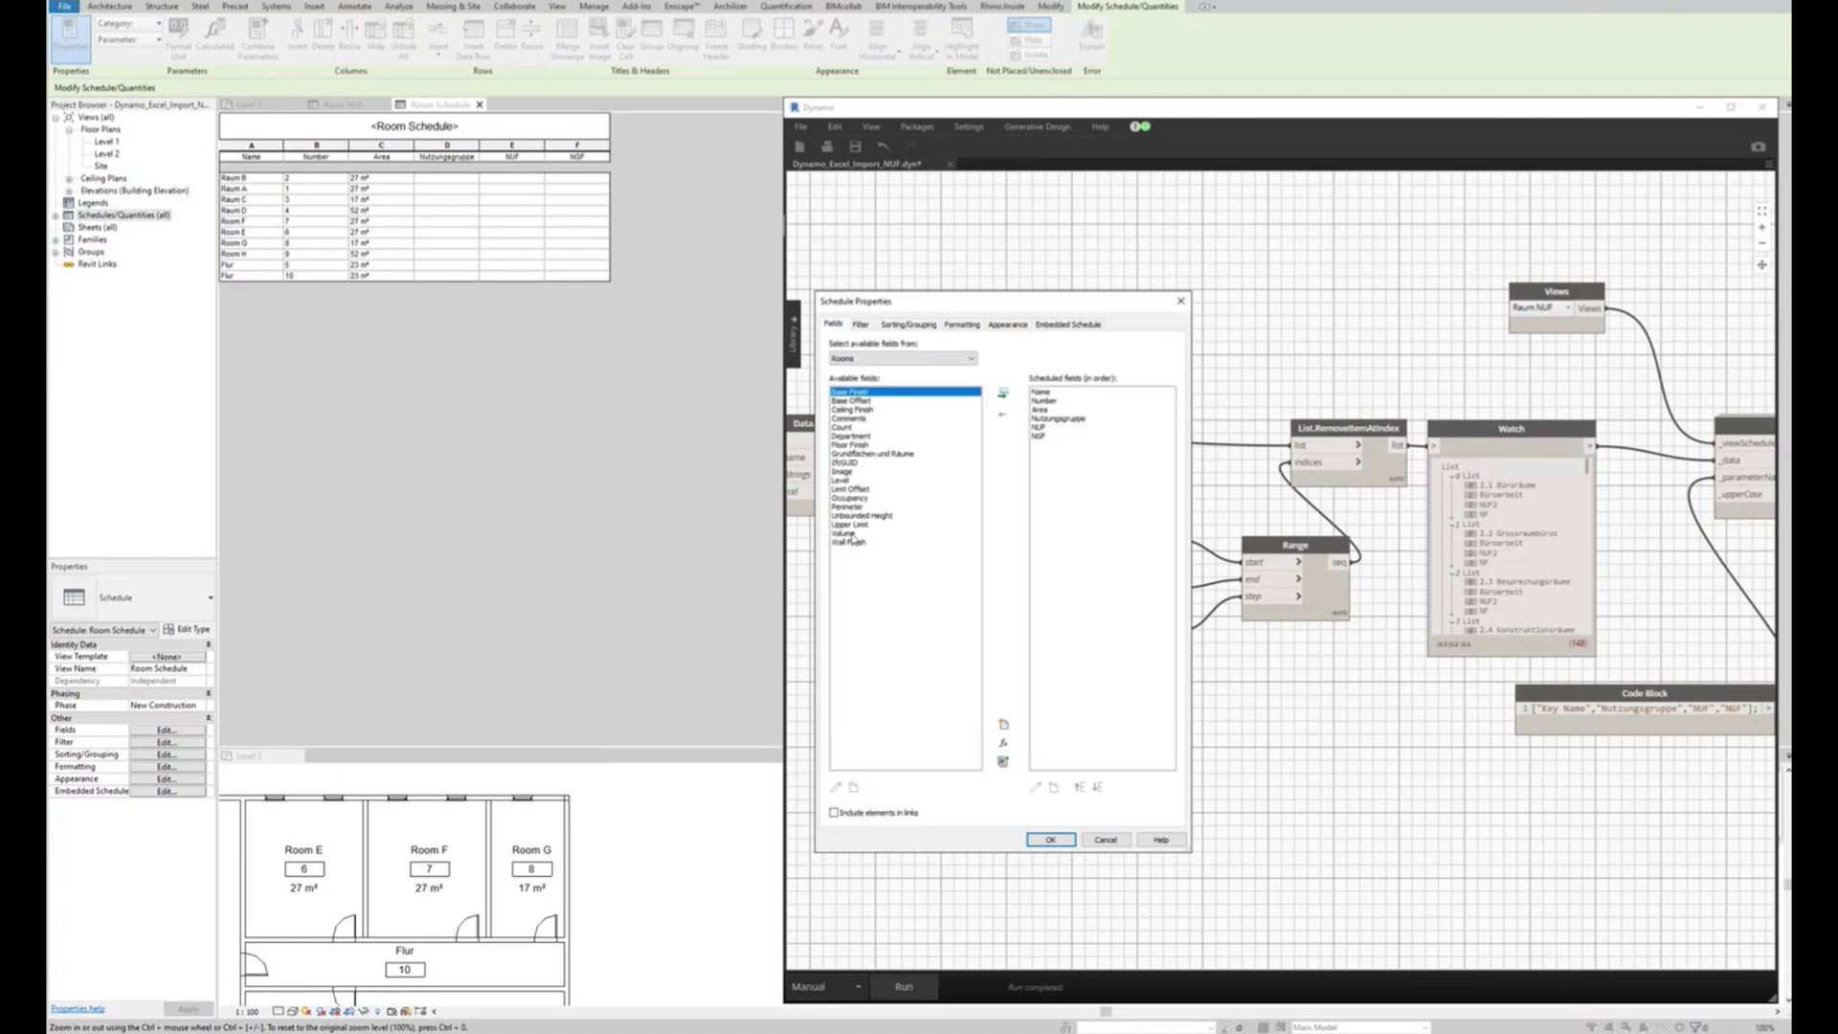
click(841, 480)
click(1003, 392)
click(1078, 787)
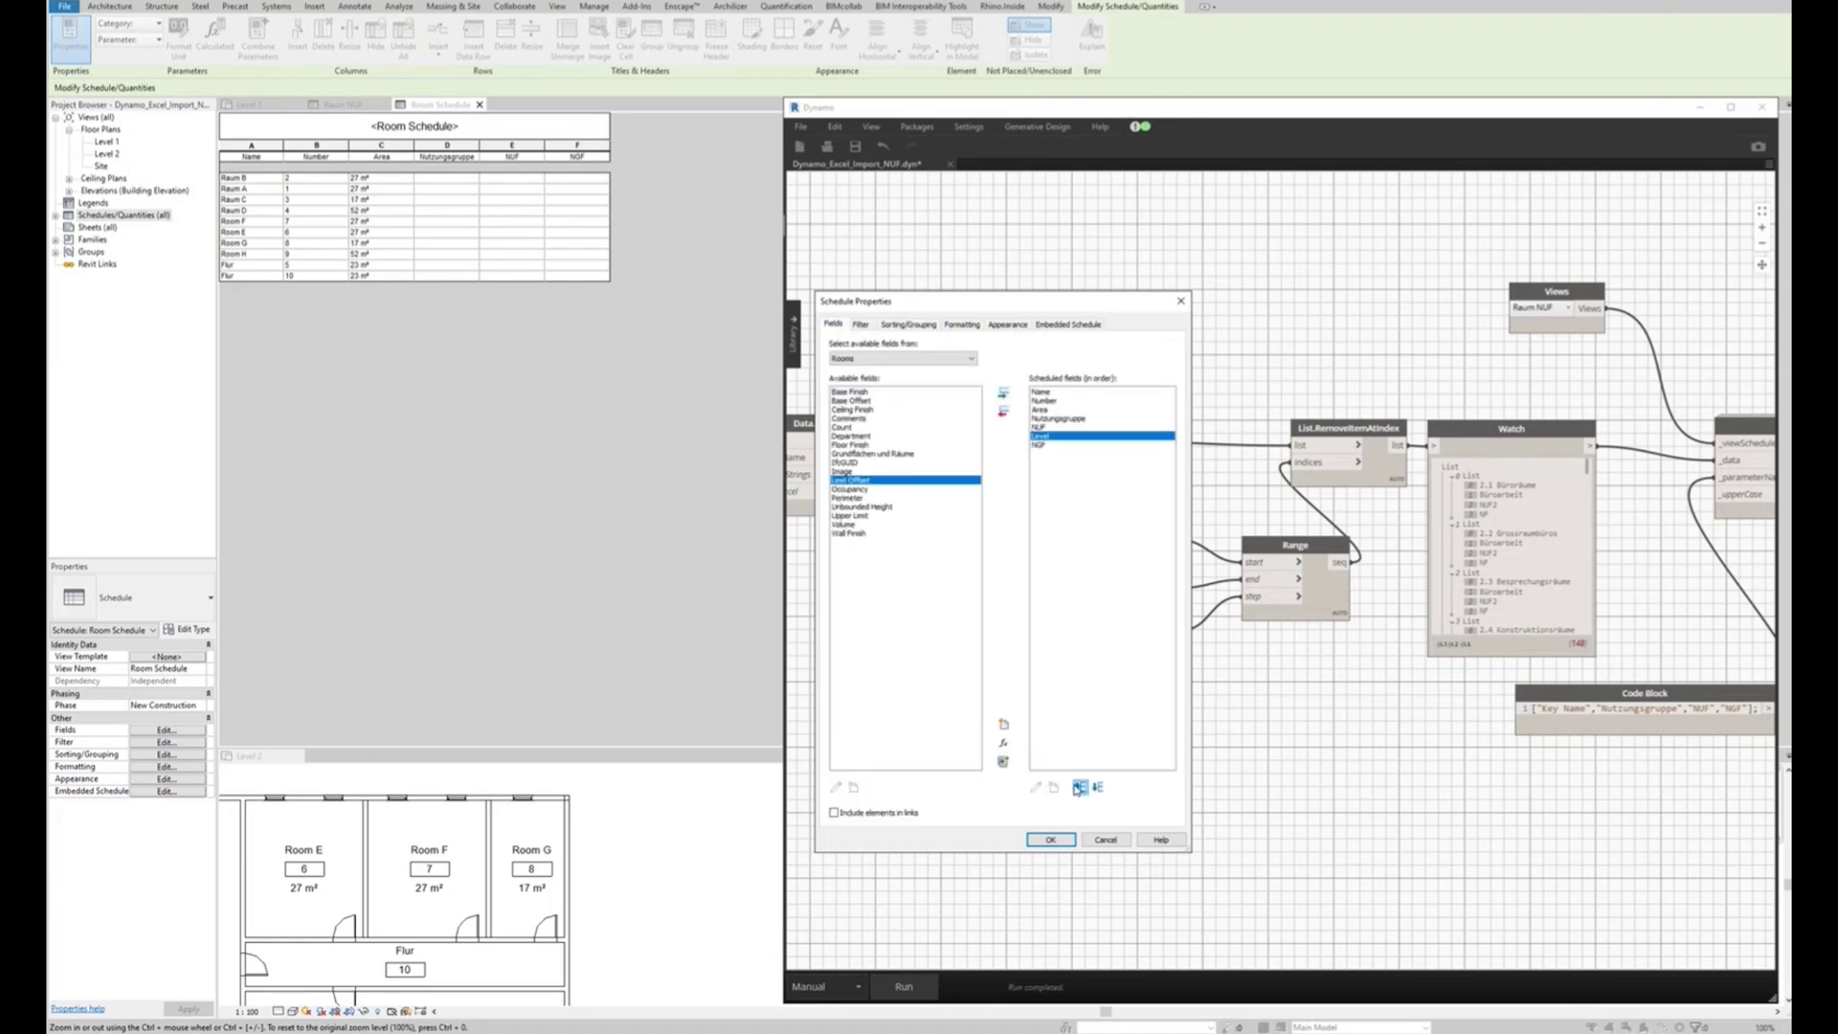
click(1078, 787)
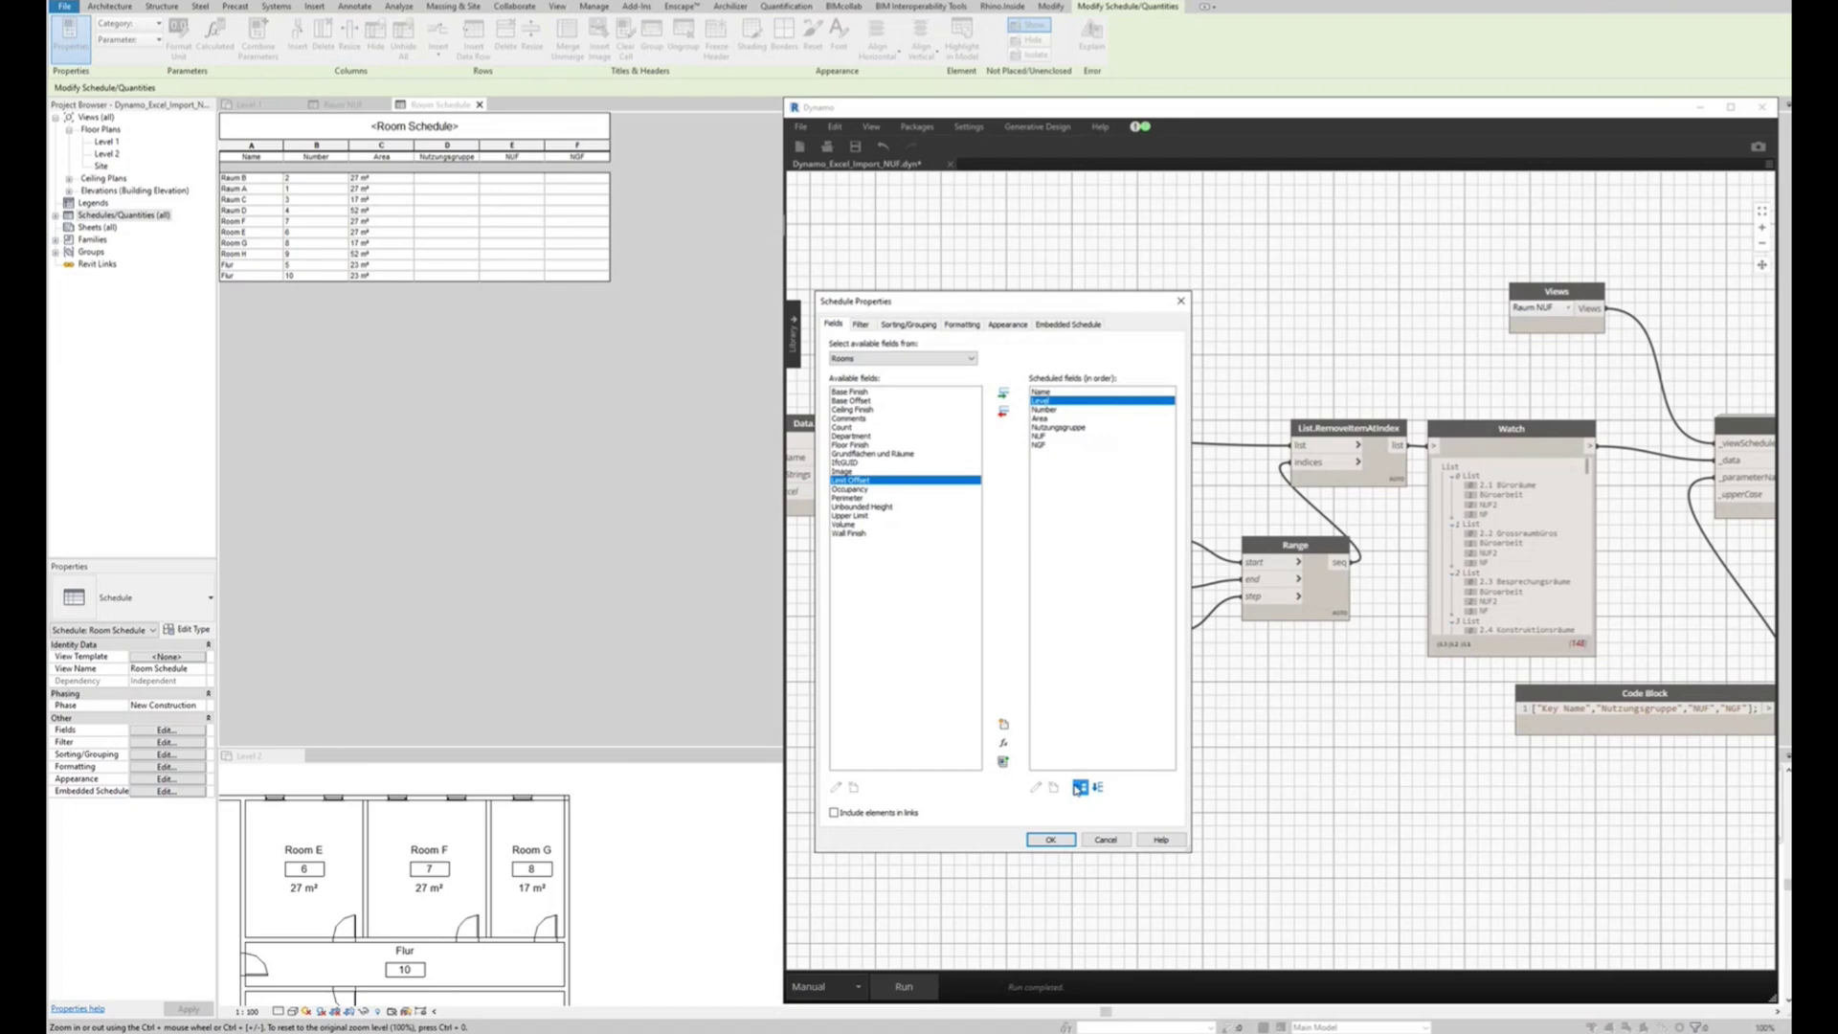
- Sort the Room Schedule by Level, then NUF, then Name
click(908, 325)
click(965, 346)
click(923, 371)
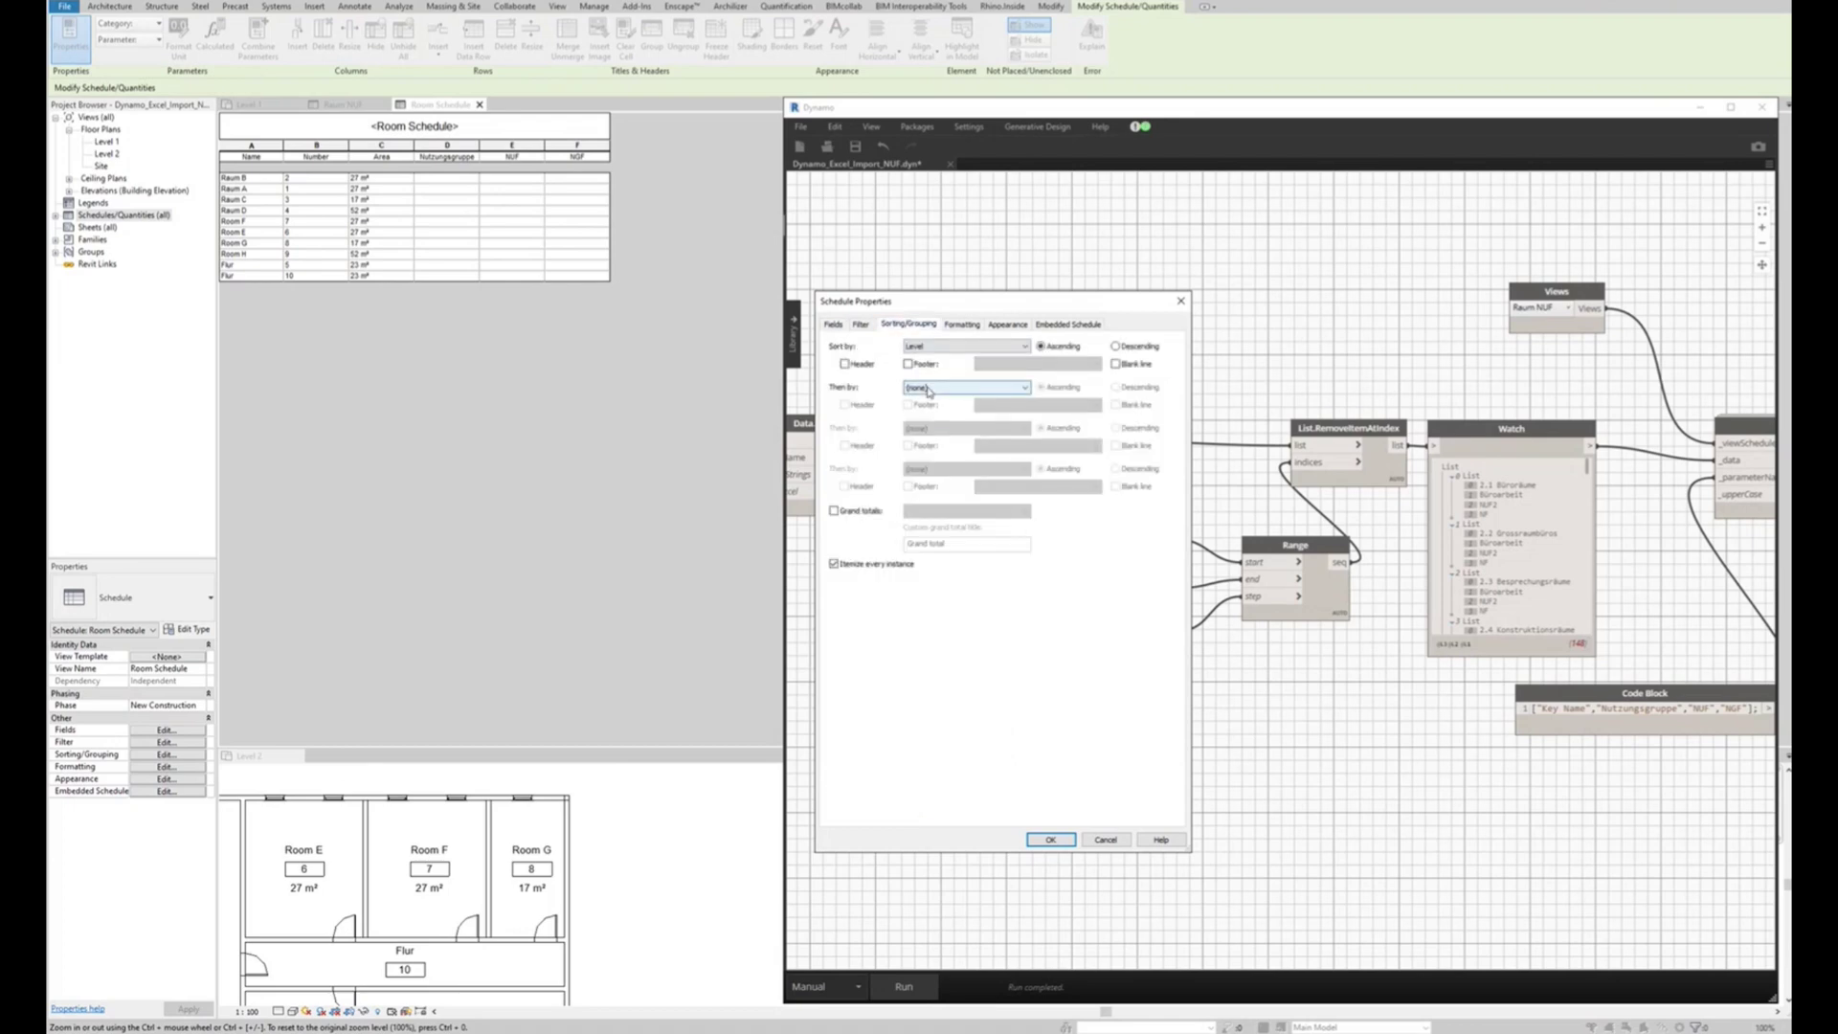
click(928, 390)
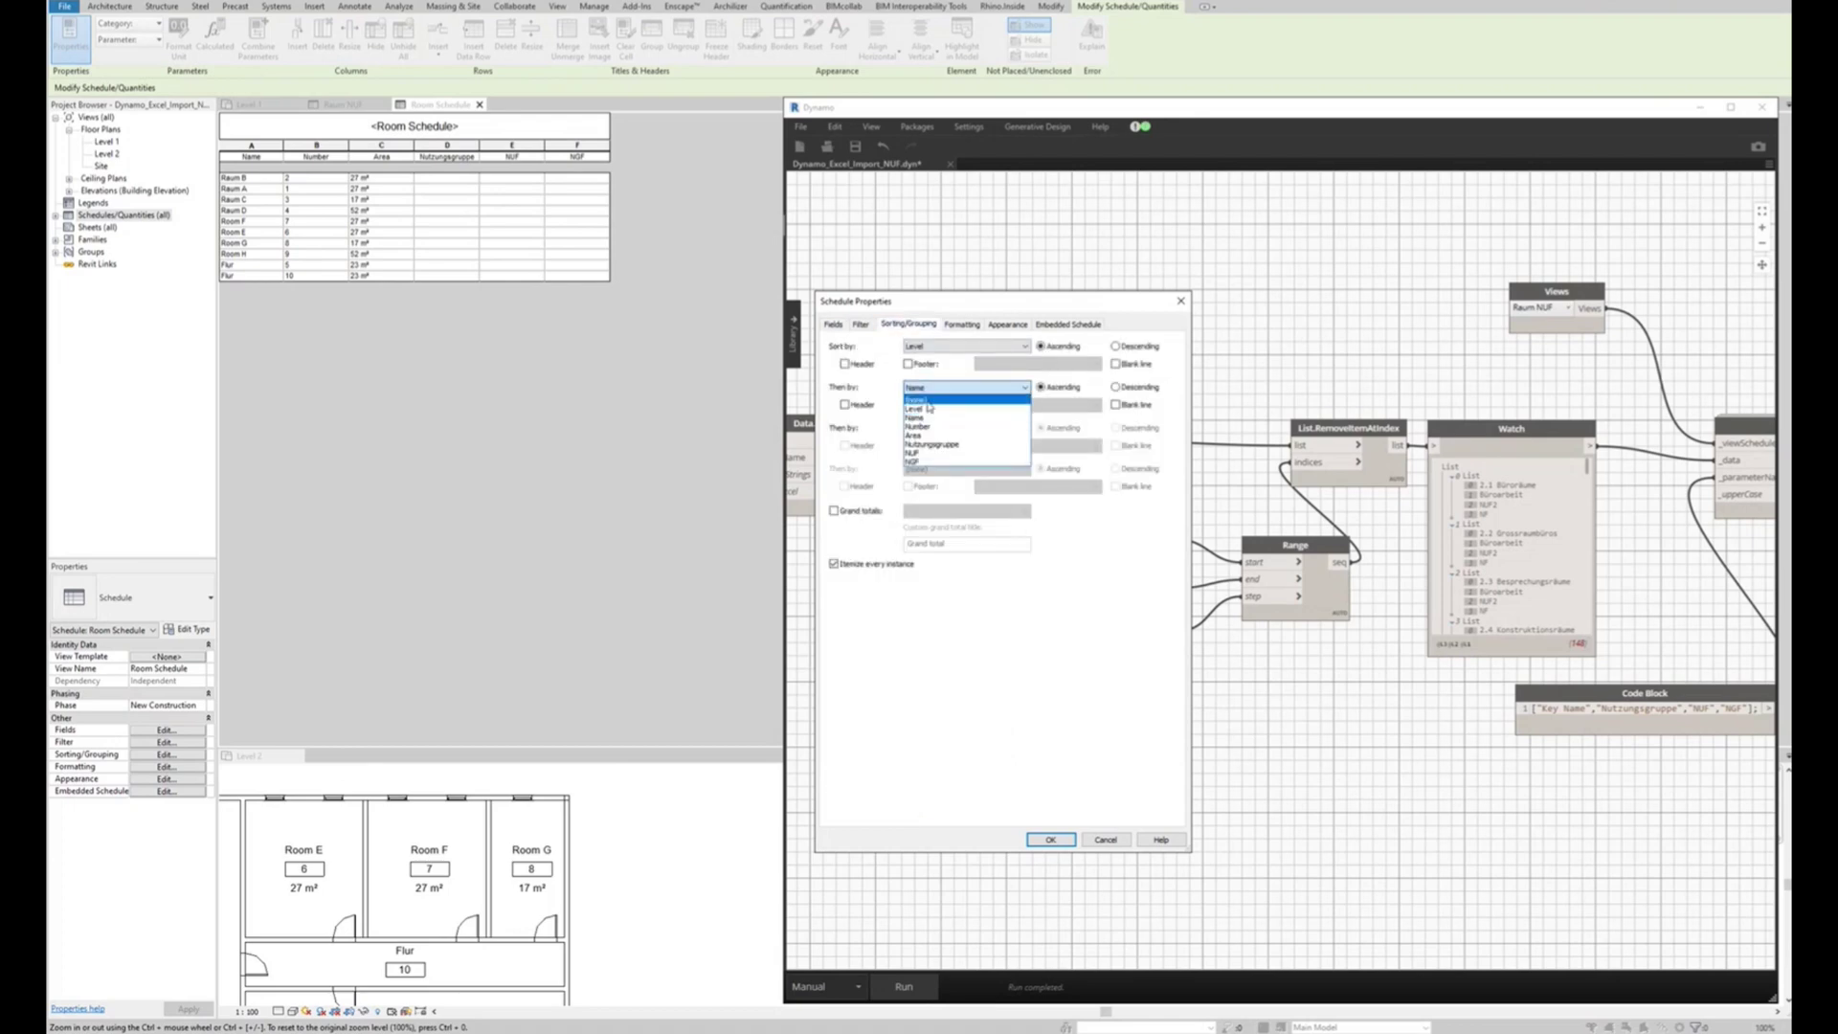
click(925, 455)
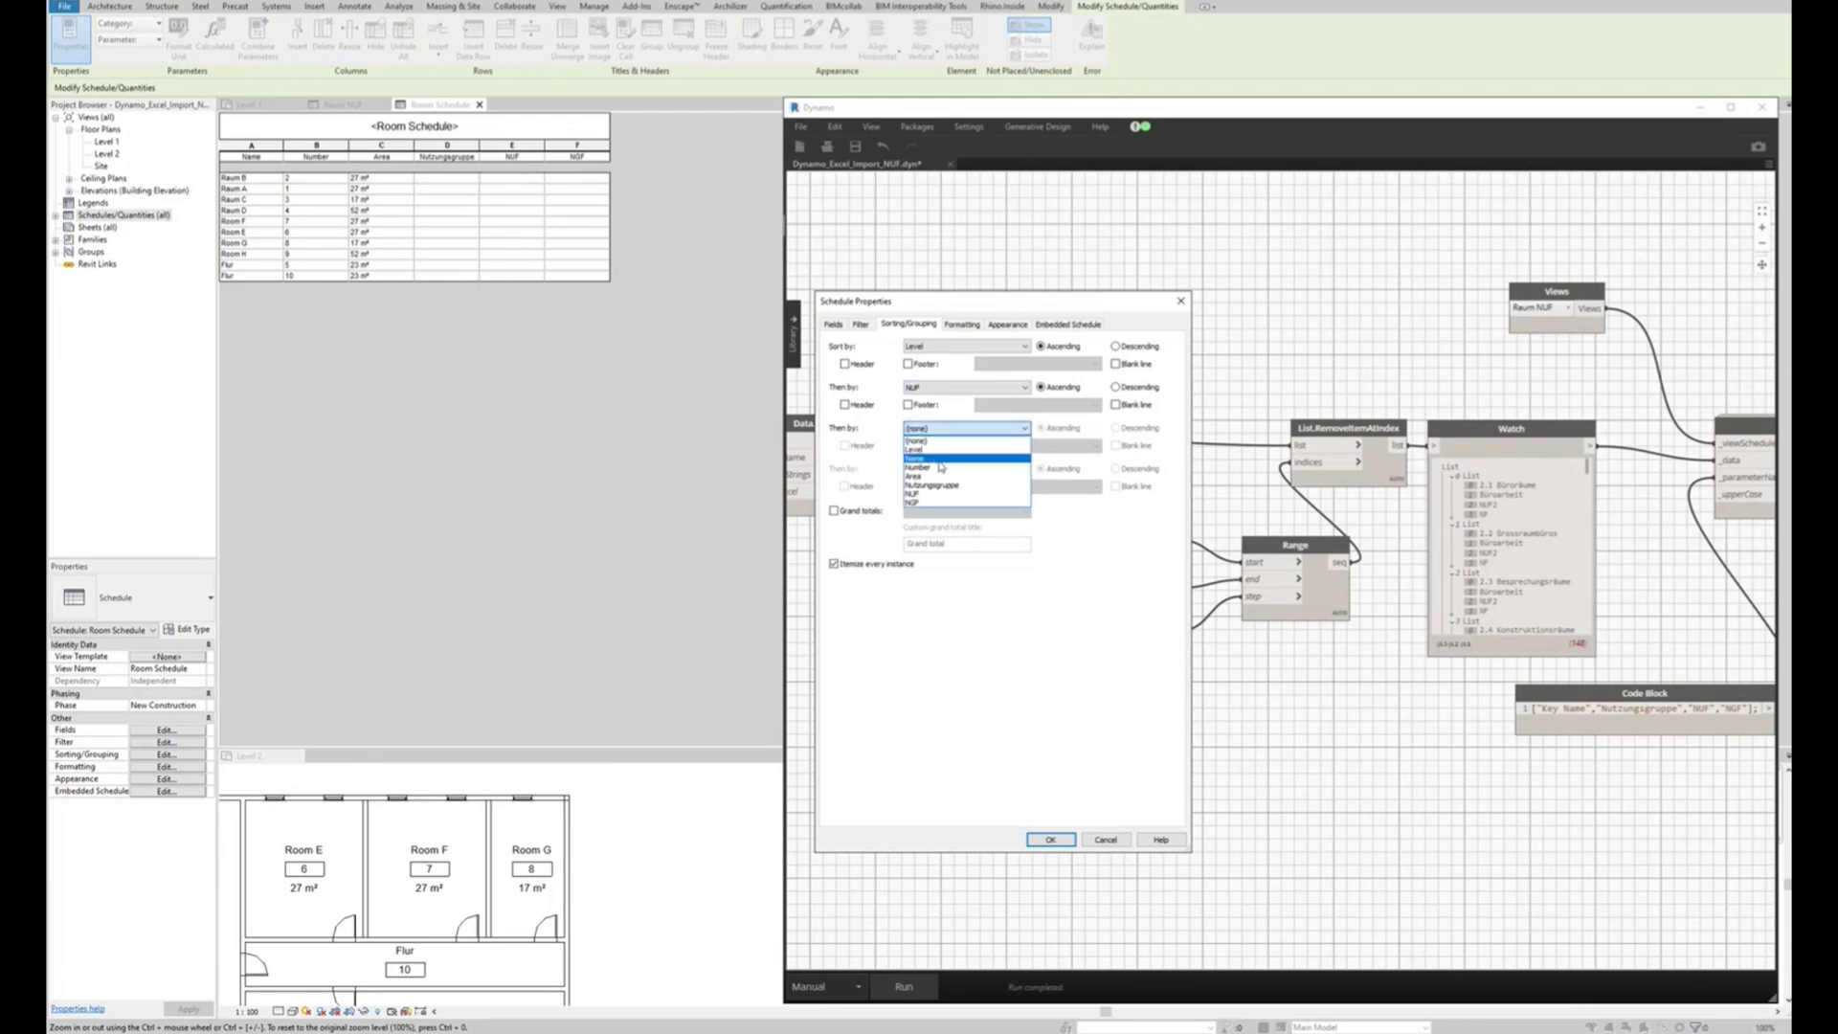
click(942, 463)
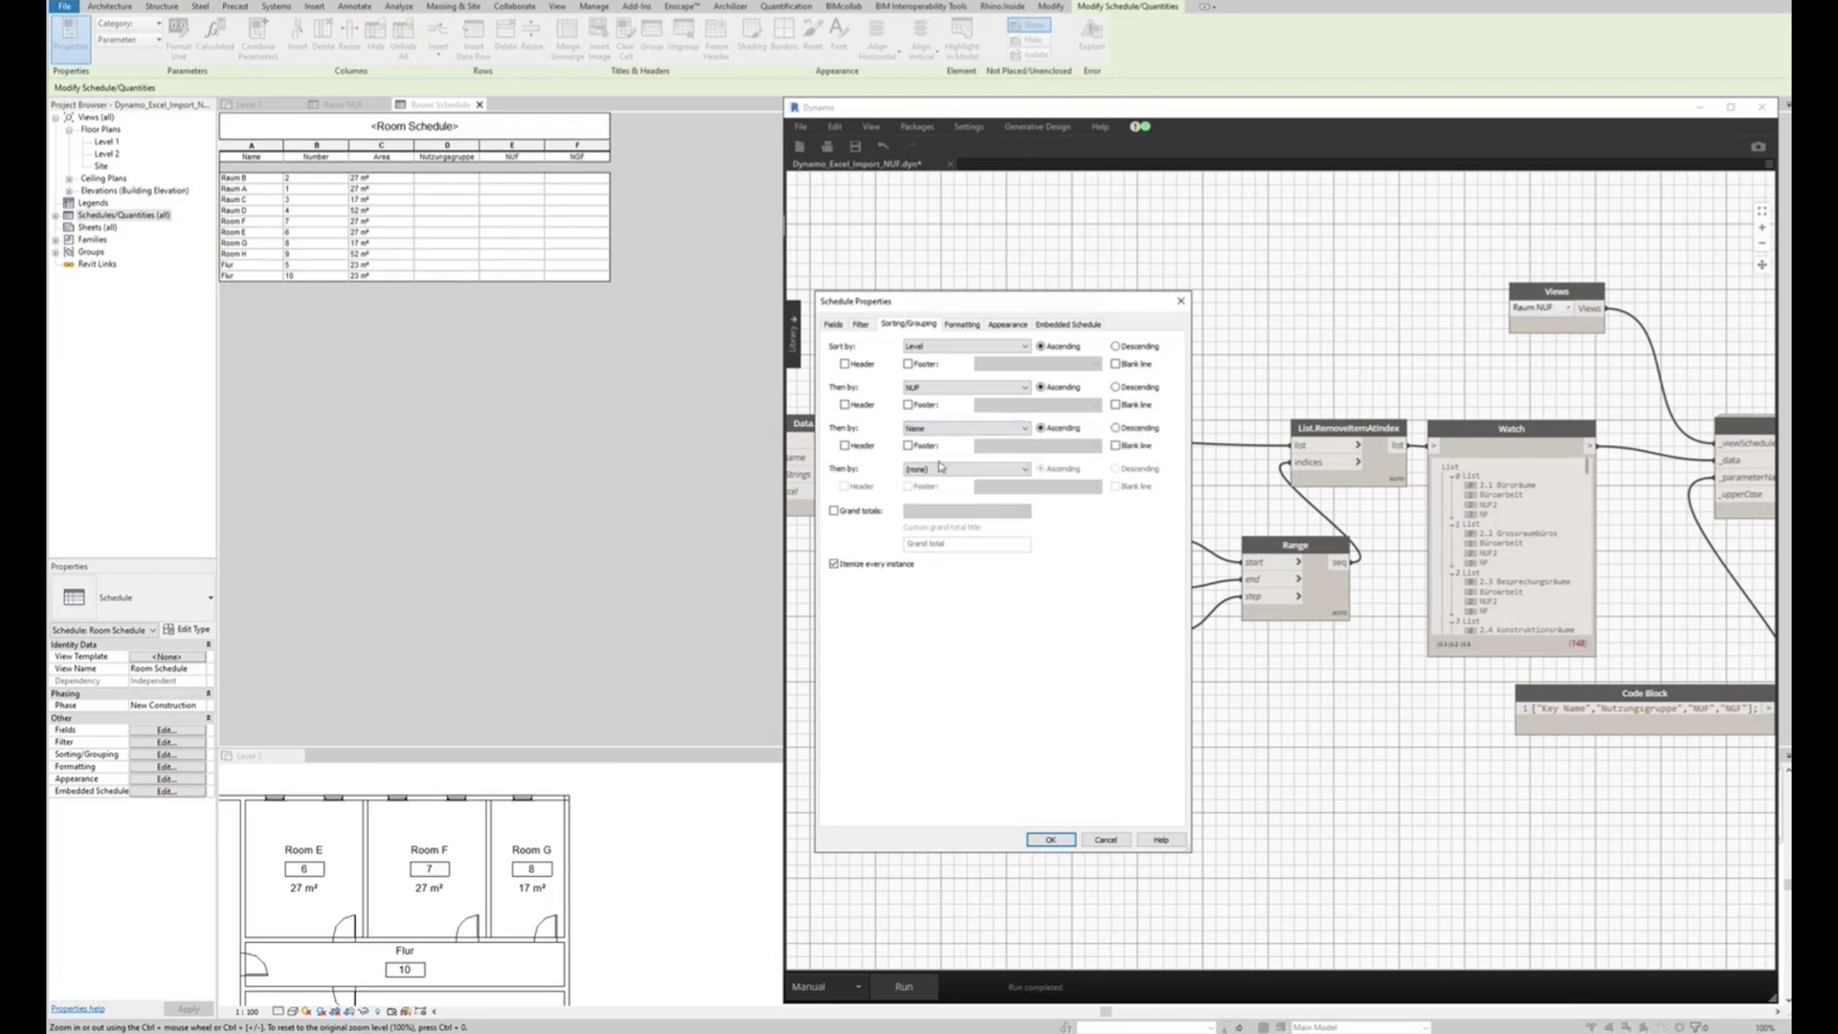
click(1045, 841)
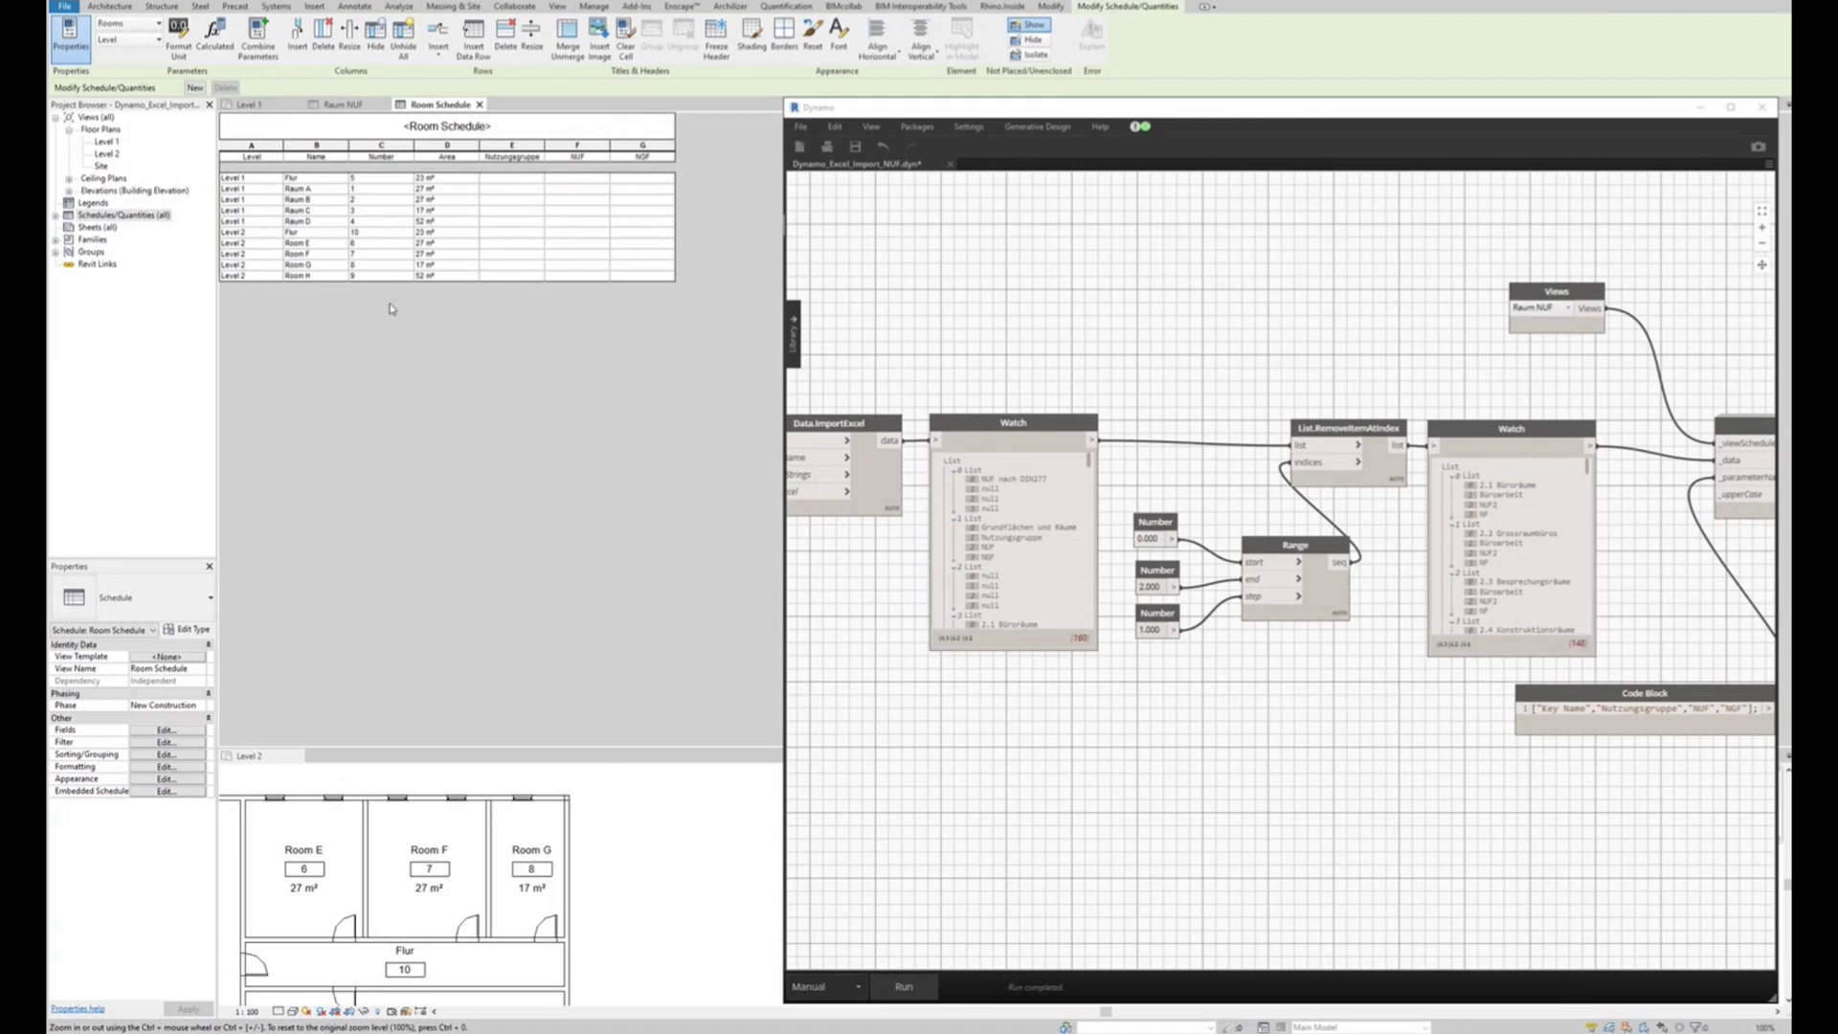
- Narrow the Number and Area columns and widen Nutzungsgruppe in the Room Schedule
drag(544, 149, 617, 150)
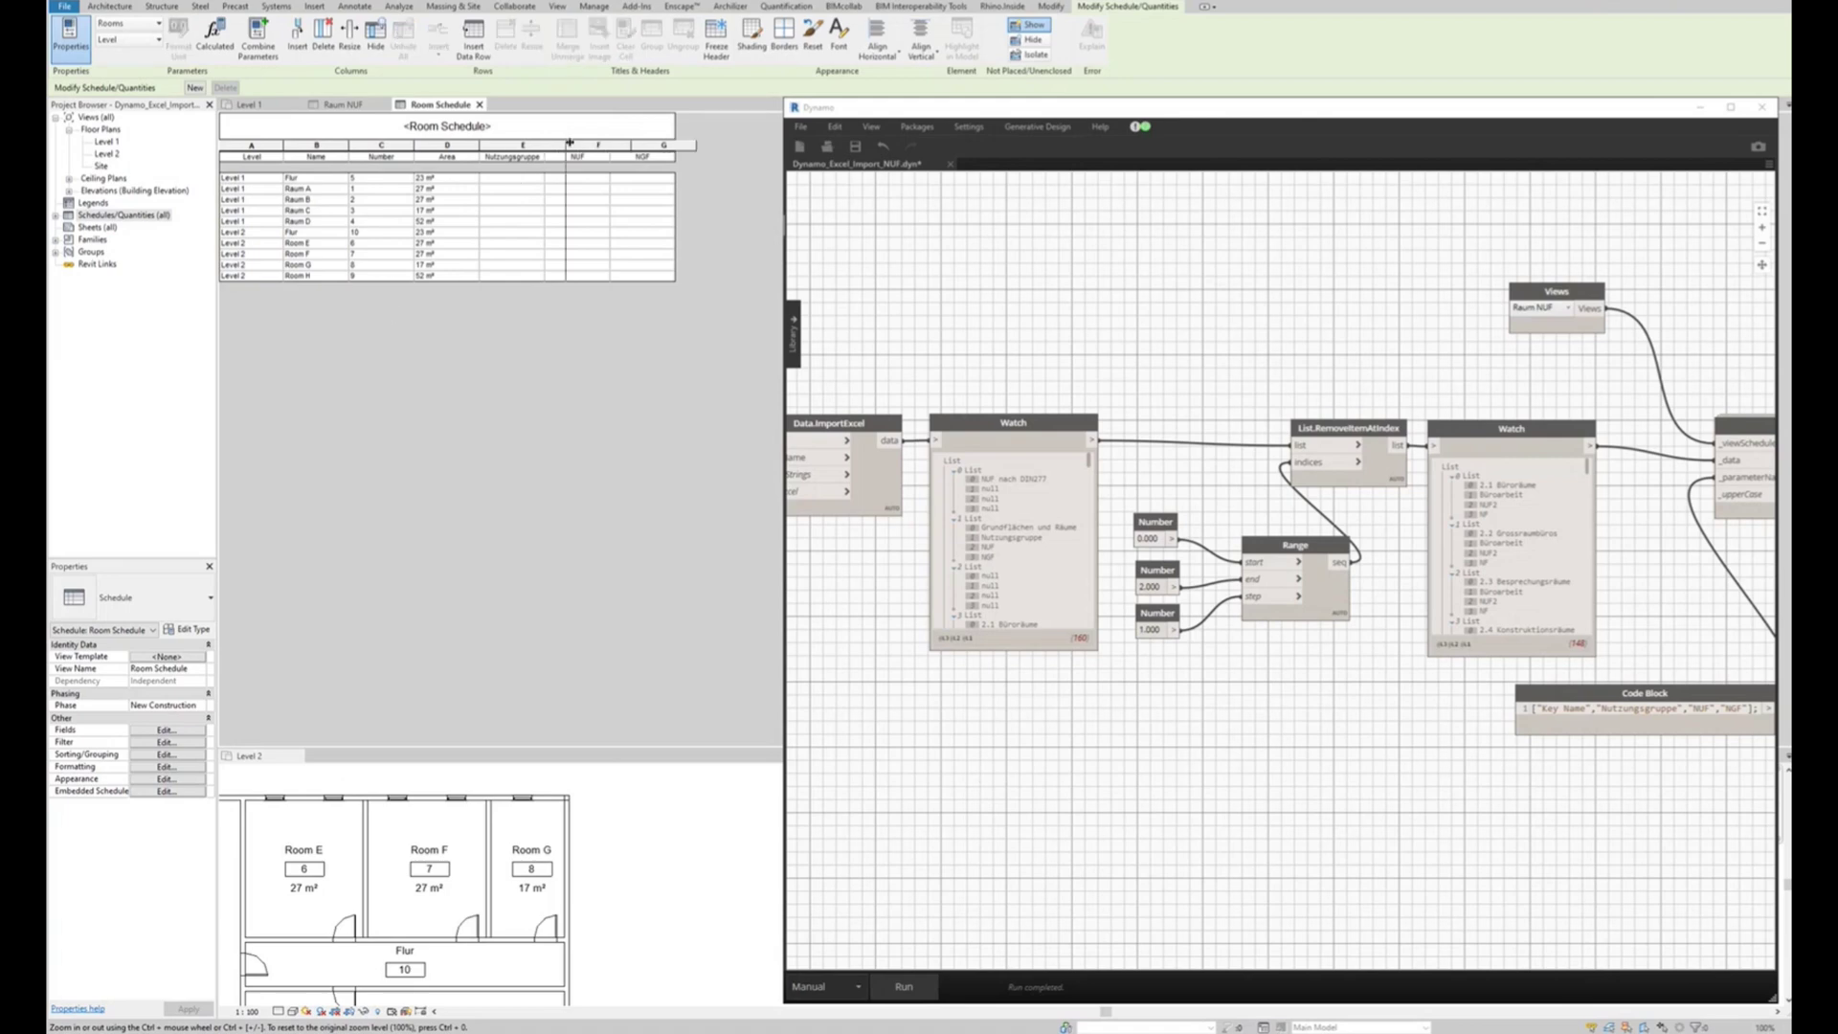
drag(417, 149, 250, 145)
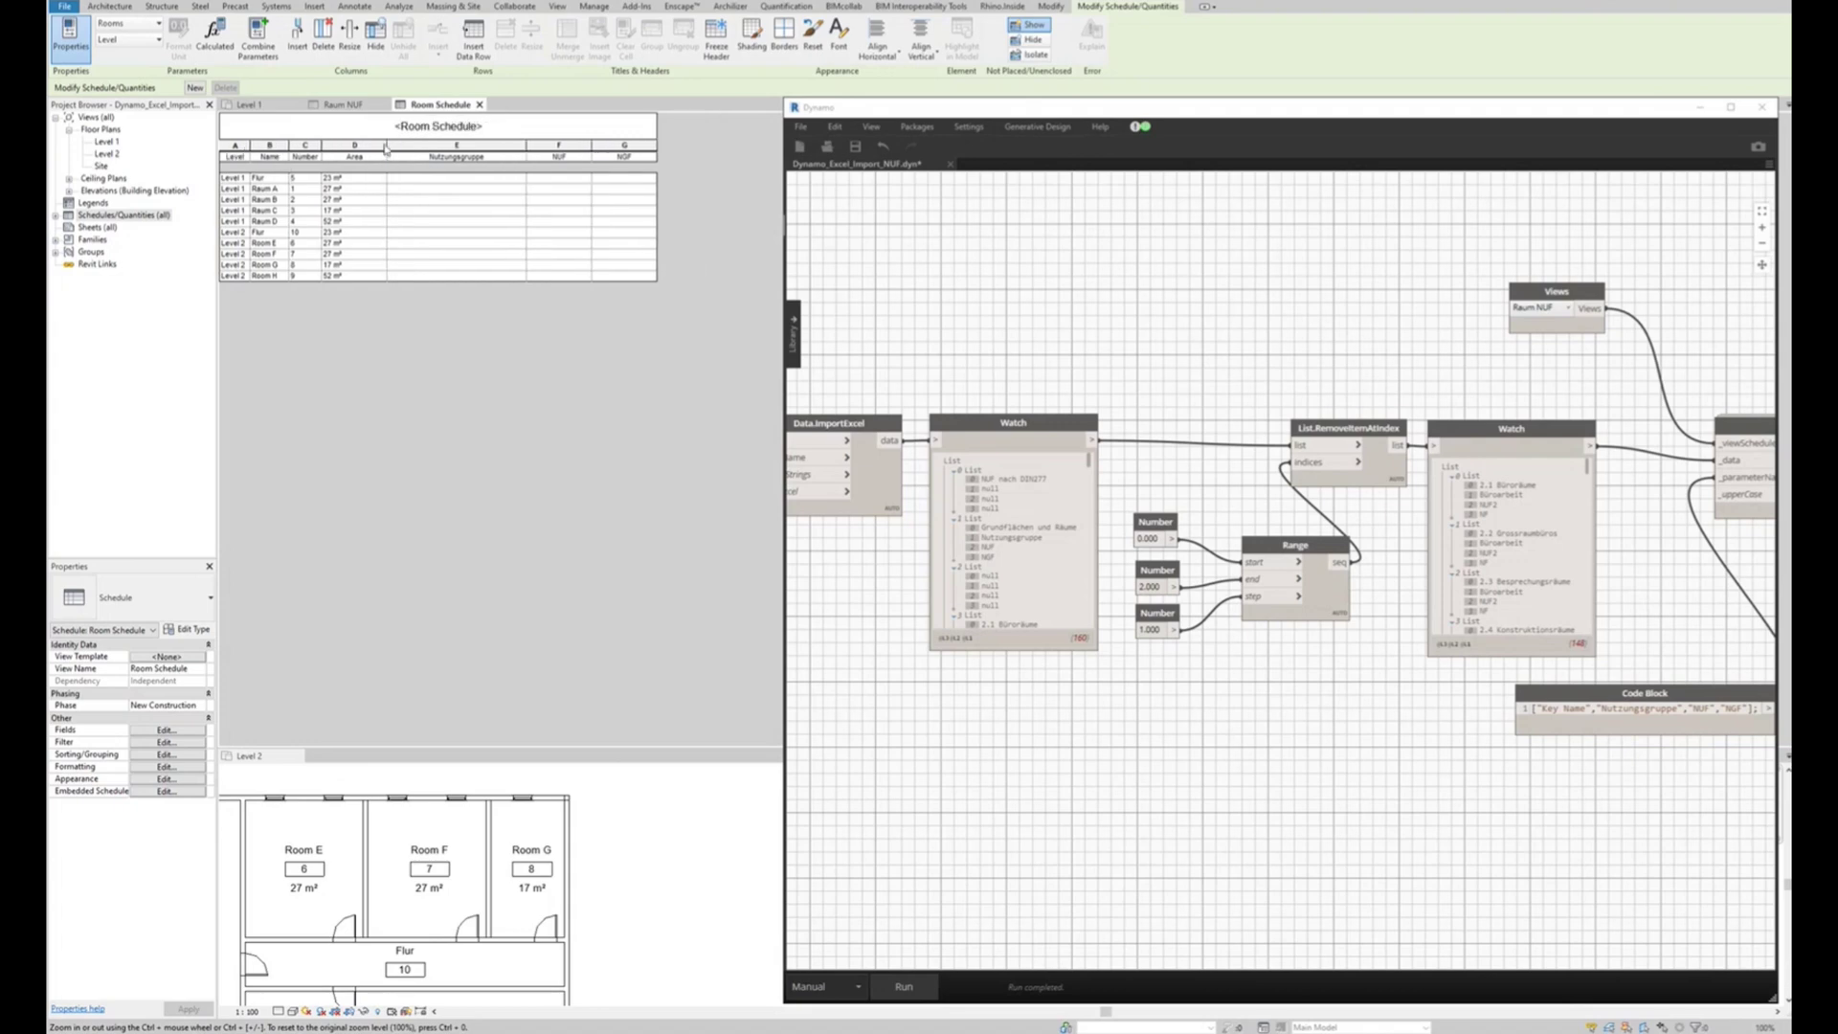
drag(386, 146, 352, 147)
drag(491, 145, 592, 147)
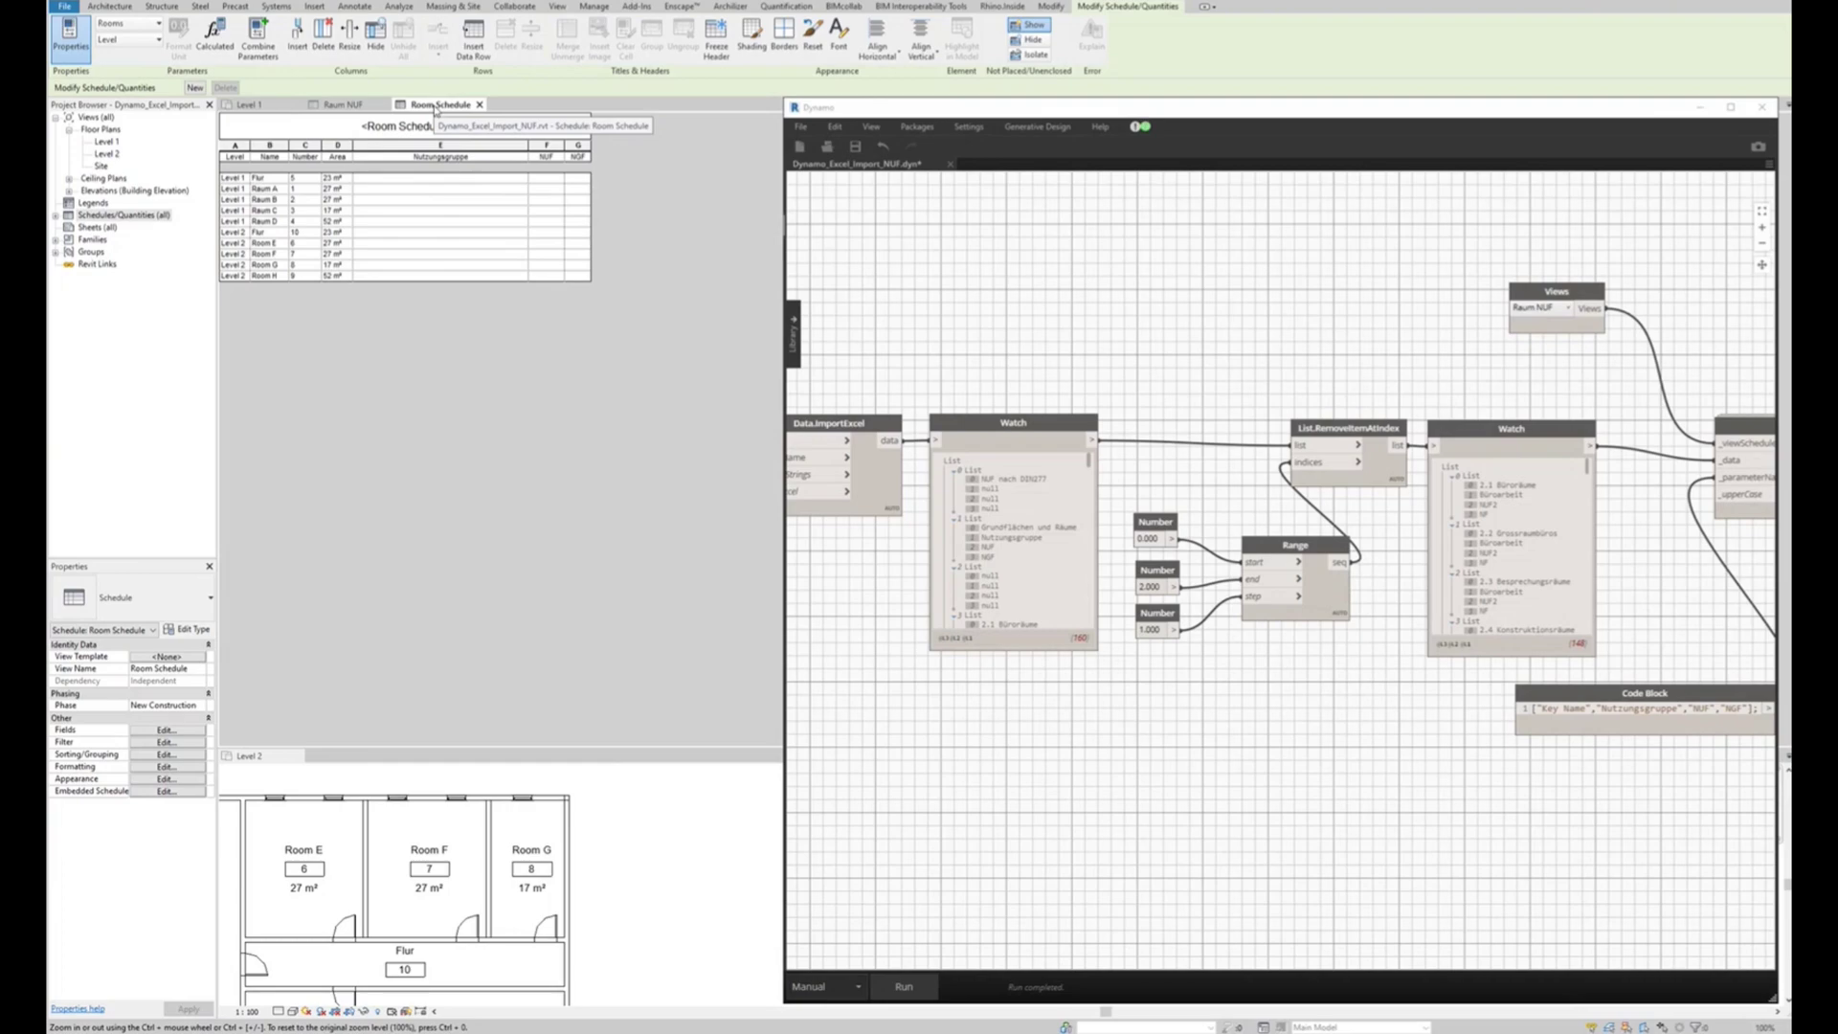
- Close Dynamo and tile both floor plans and the two schedules
ctrl+scroll(387, 394, up, 1)
ctrl+scroll(388, 394, up, 1)
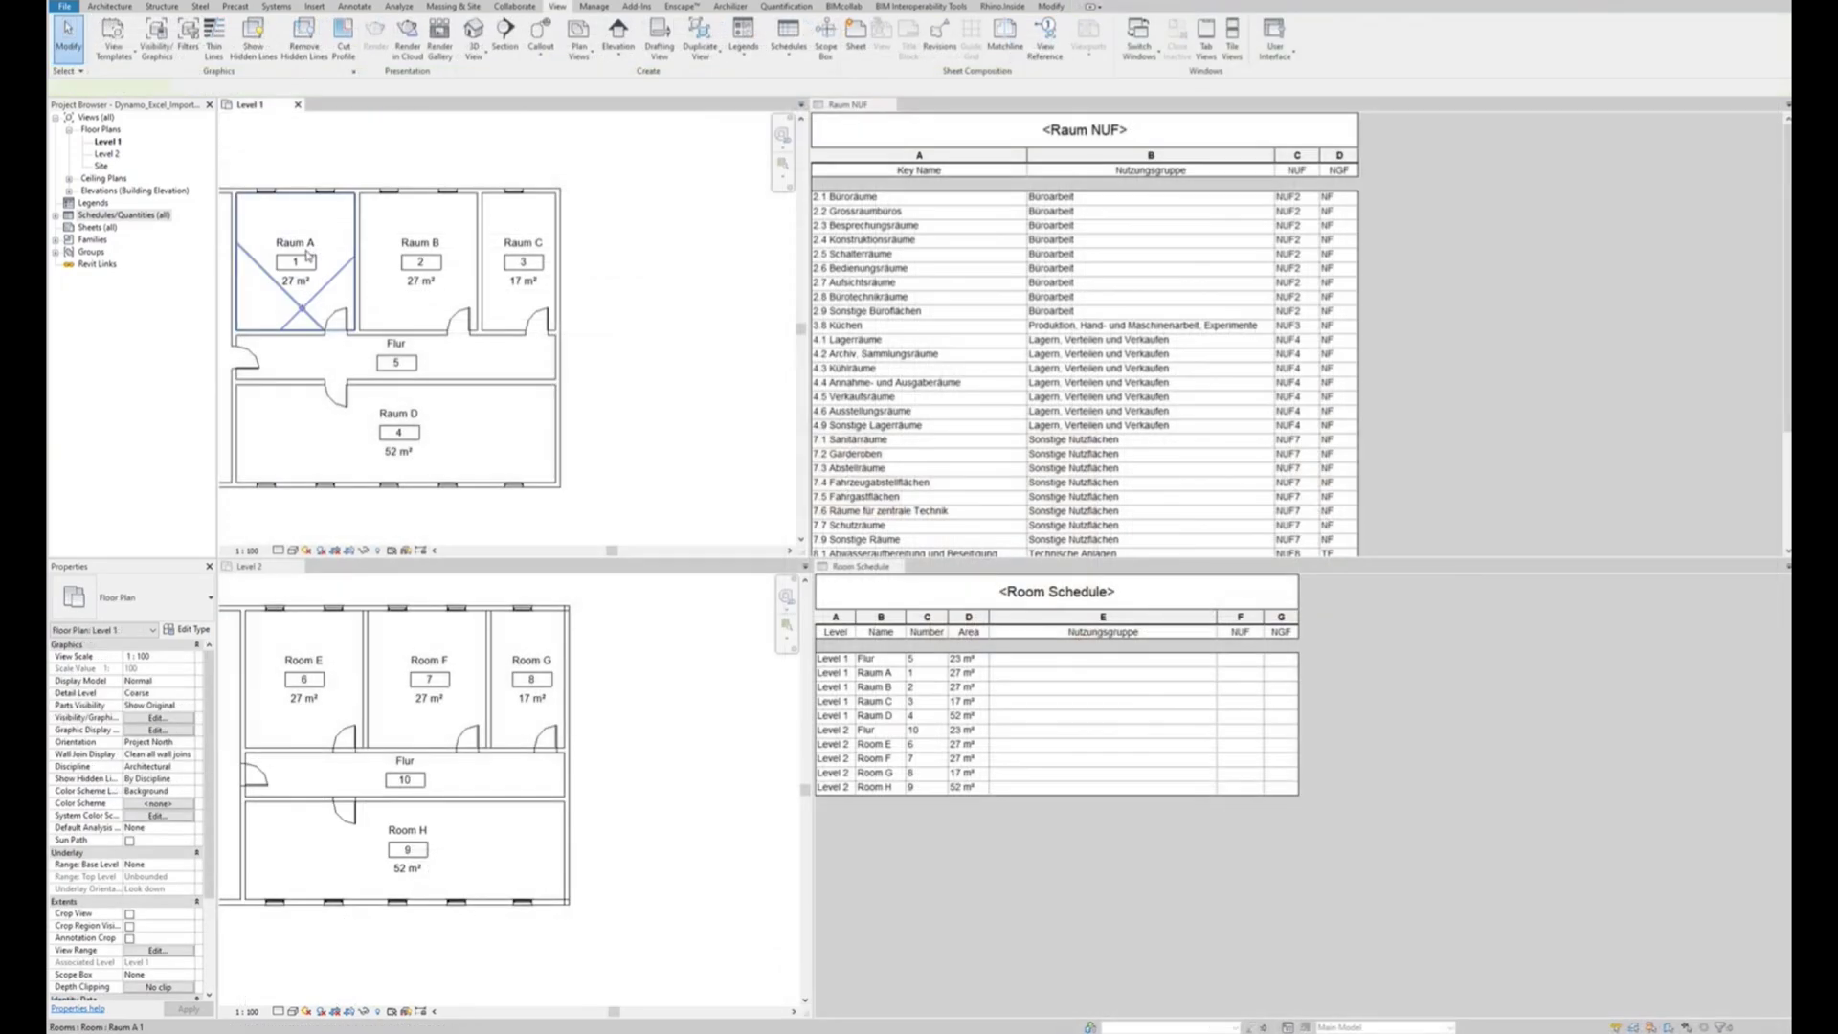
click(298, 288)
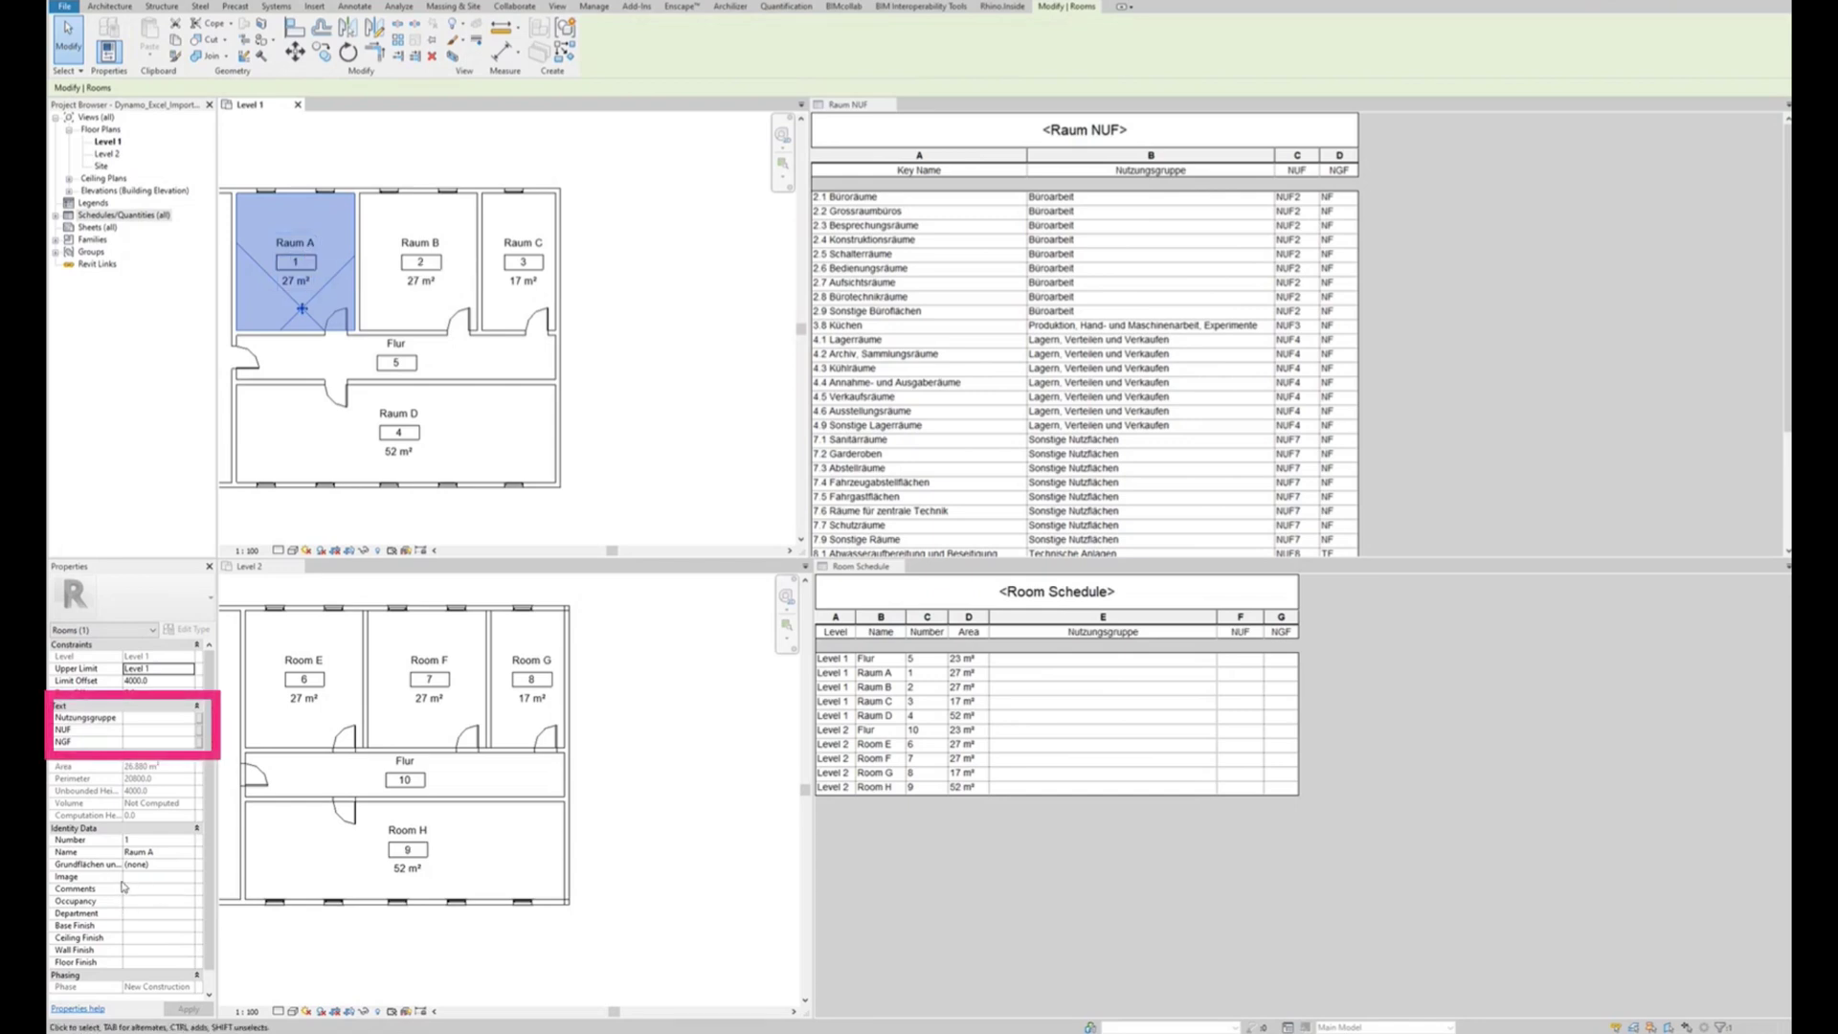
- Give Raum A the 2.1 Büroräume key and widen the Properties palette columns
drag(123, 886, 156, 879)
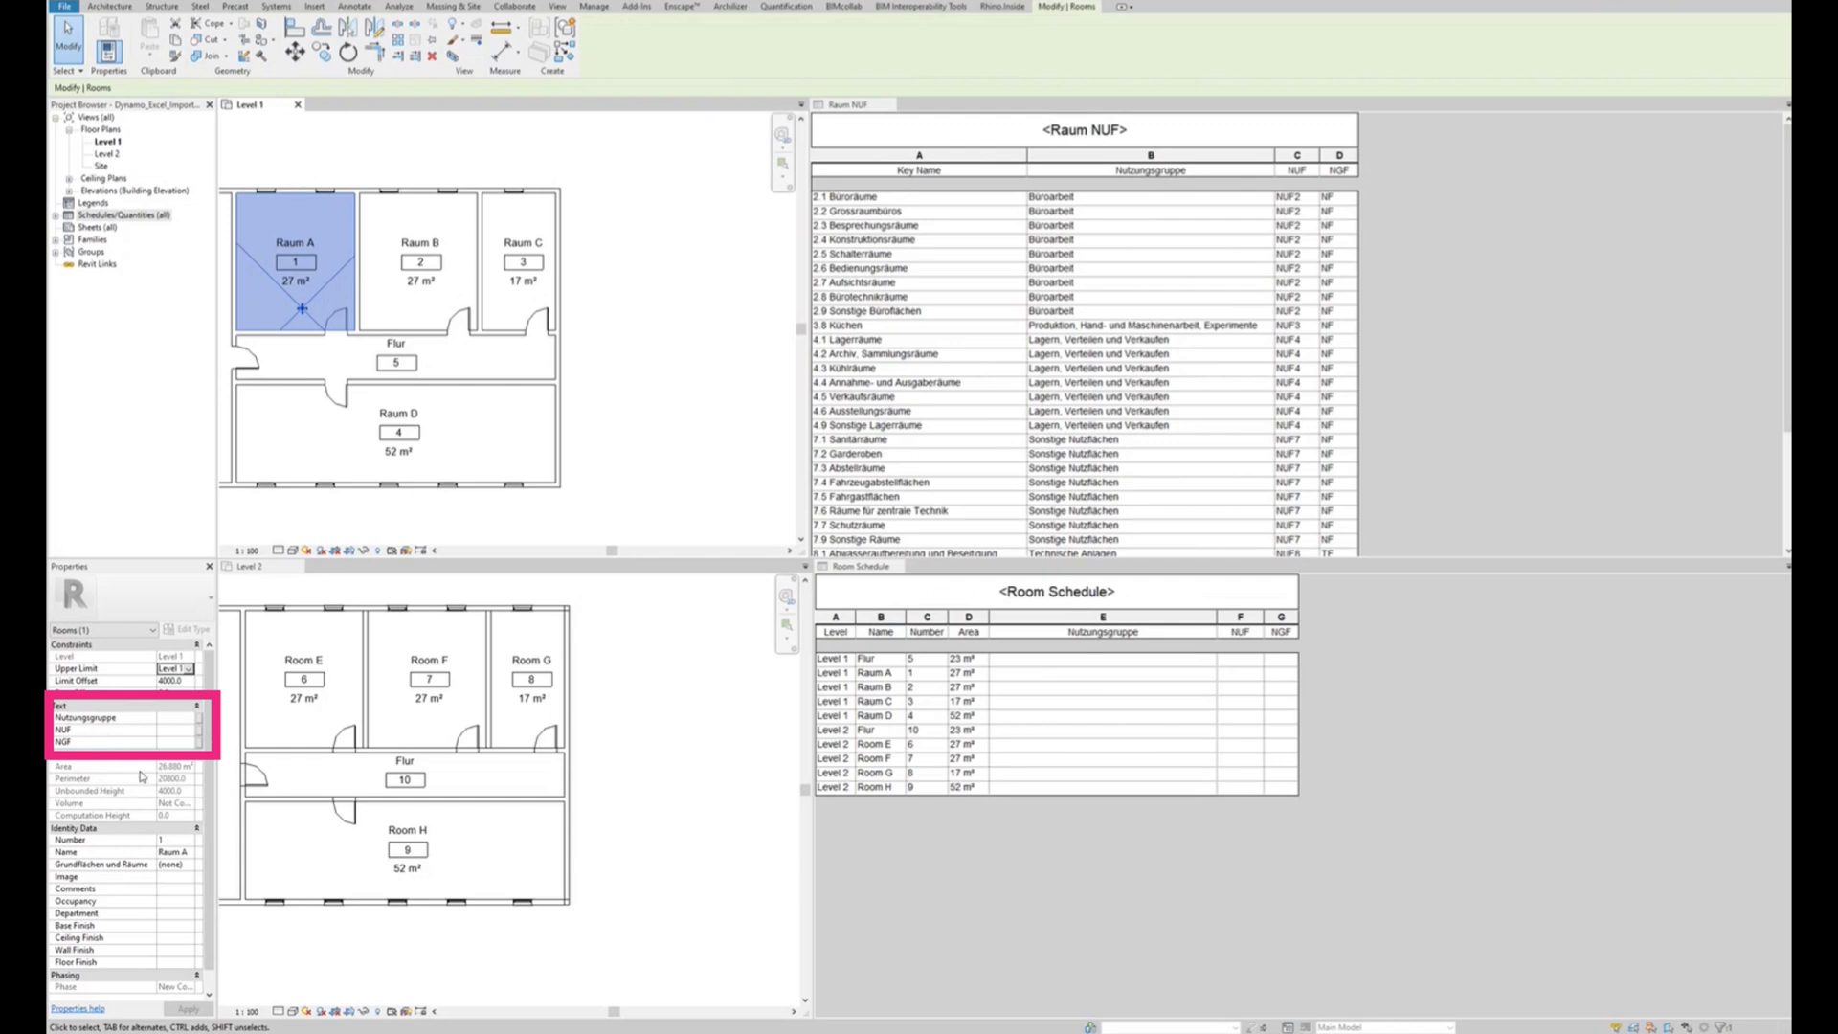
click(174, 863)
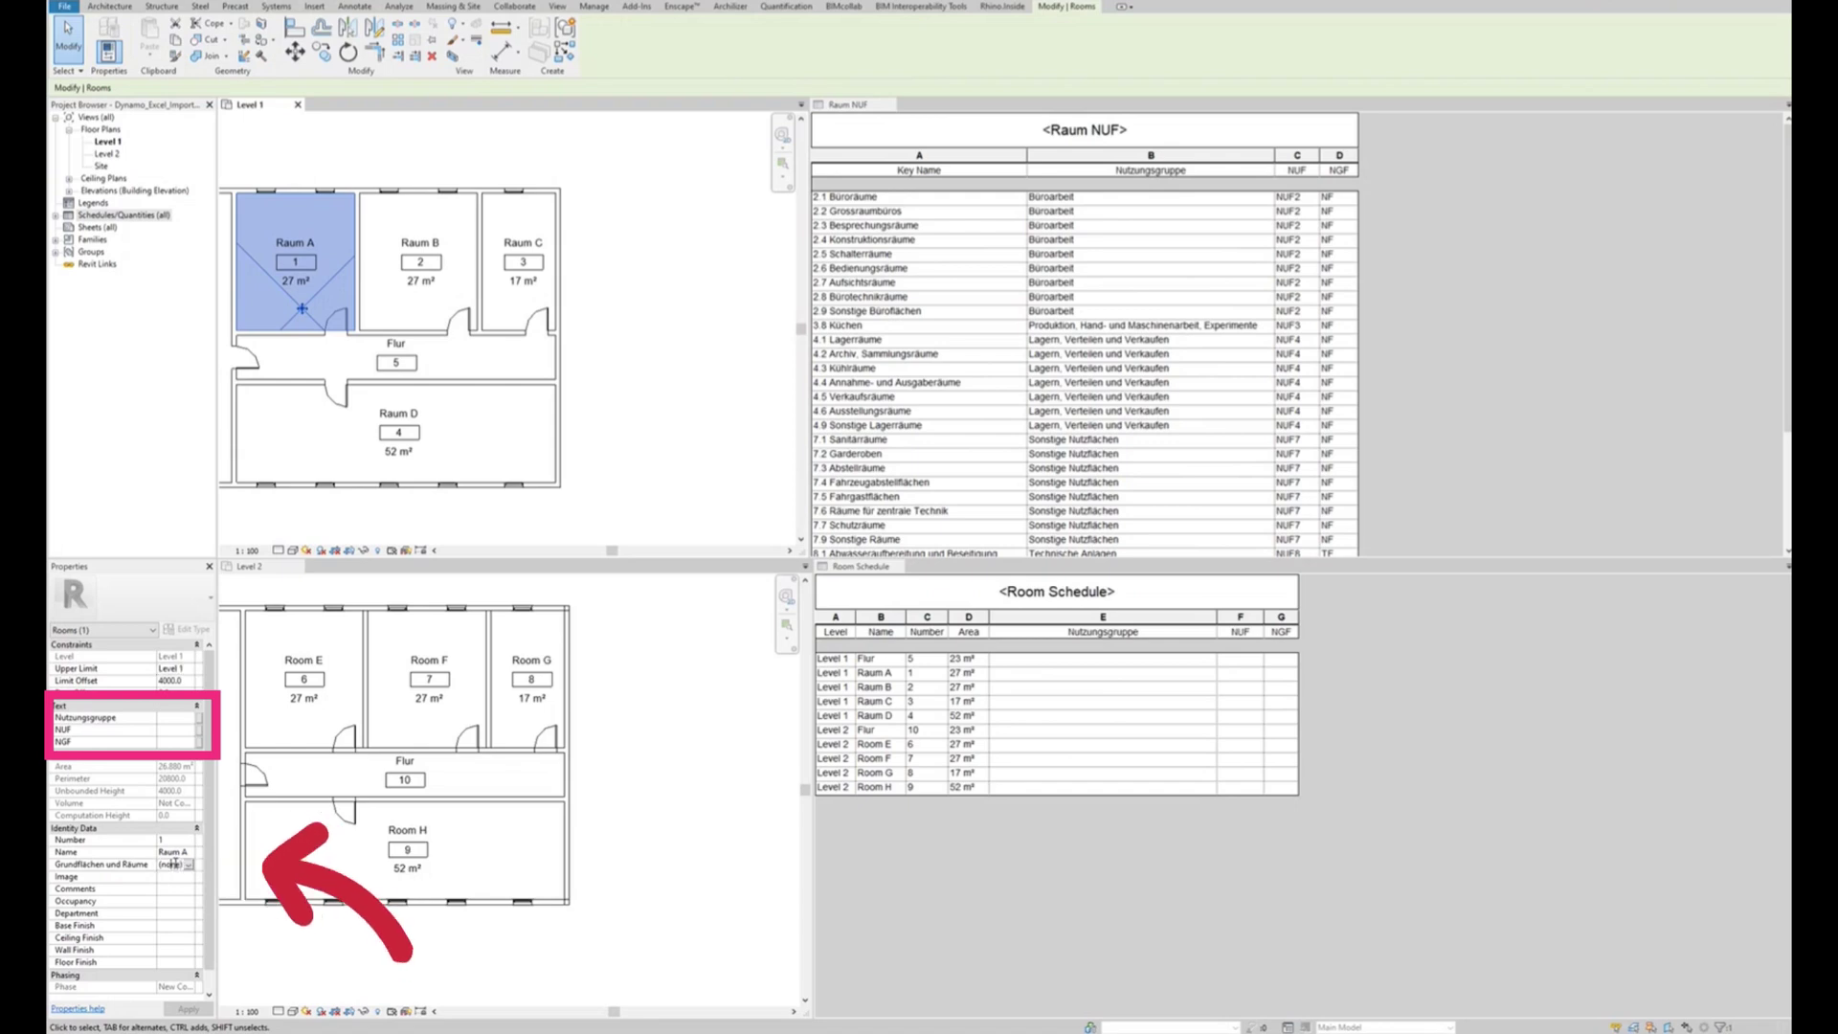
double_click(174, 863)
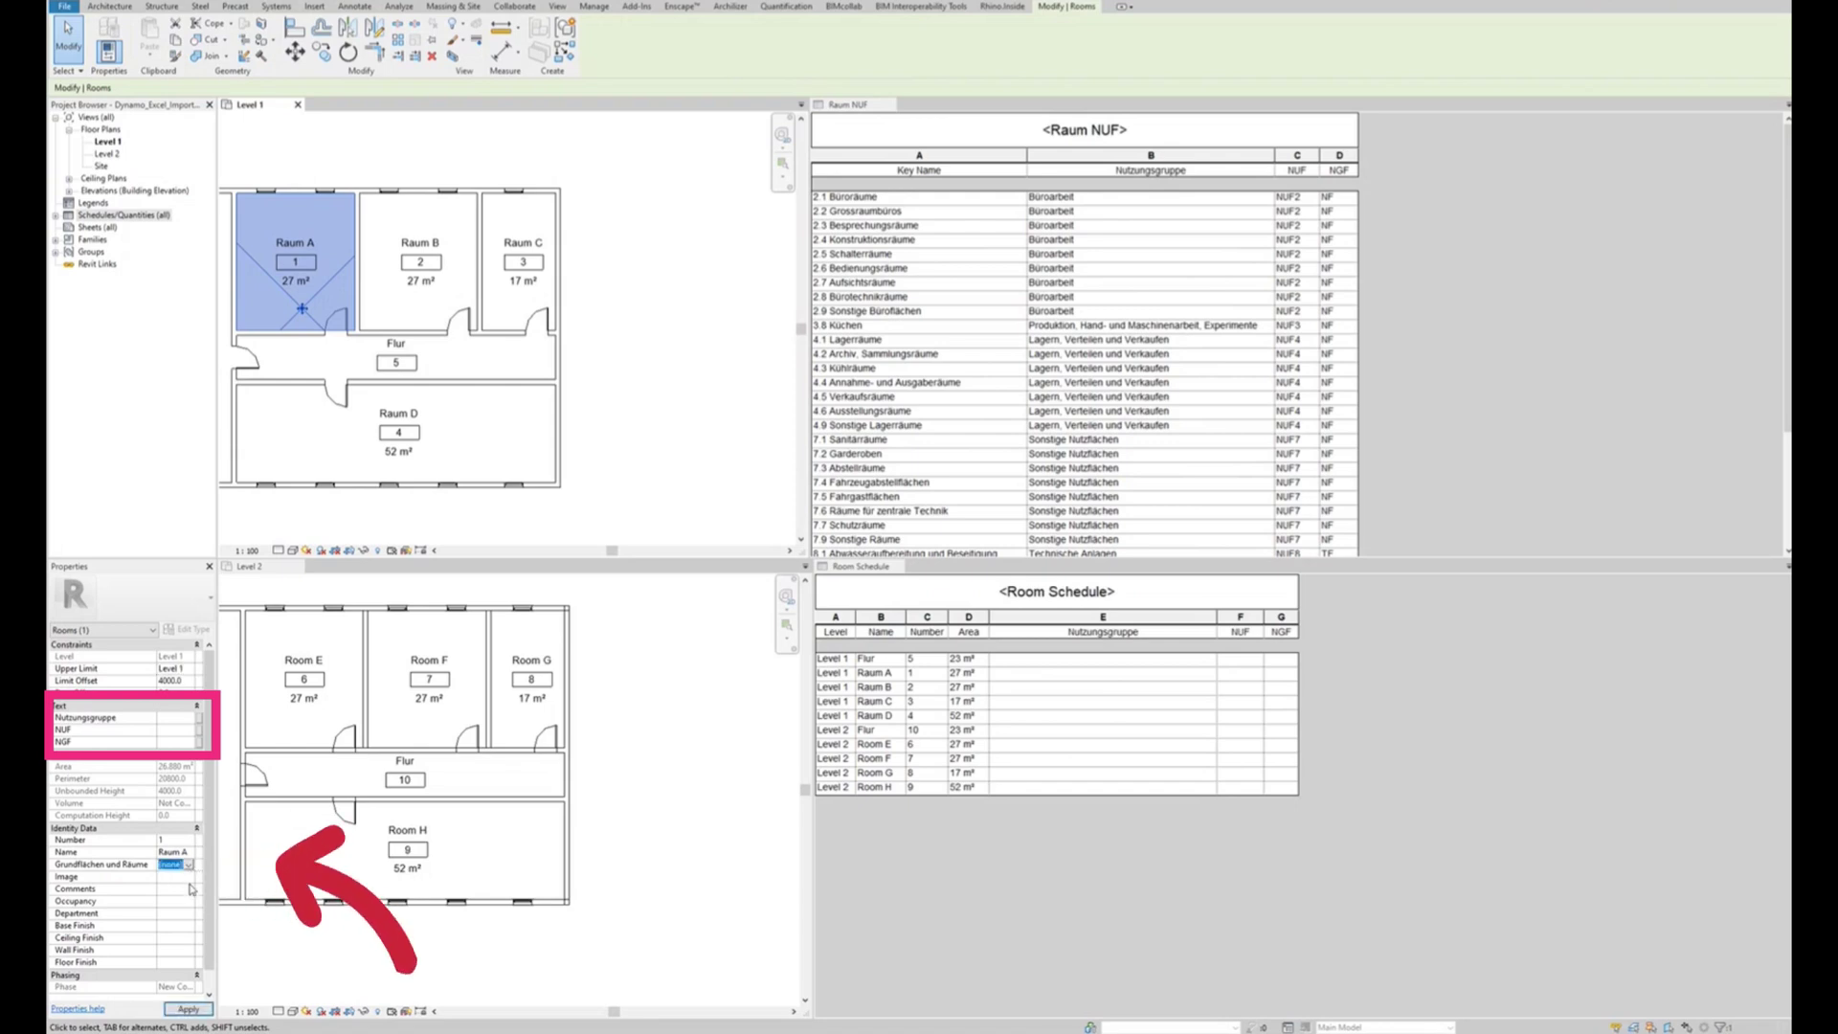
key(Down)
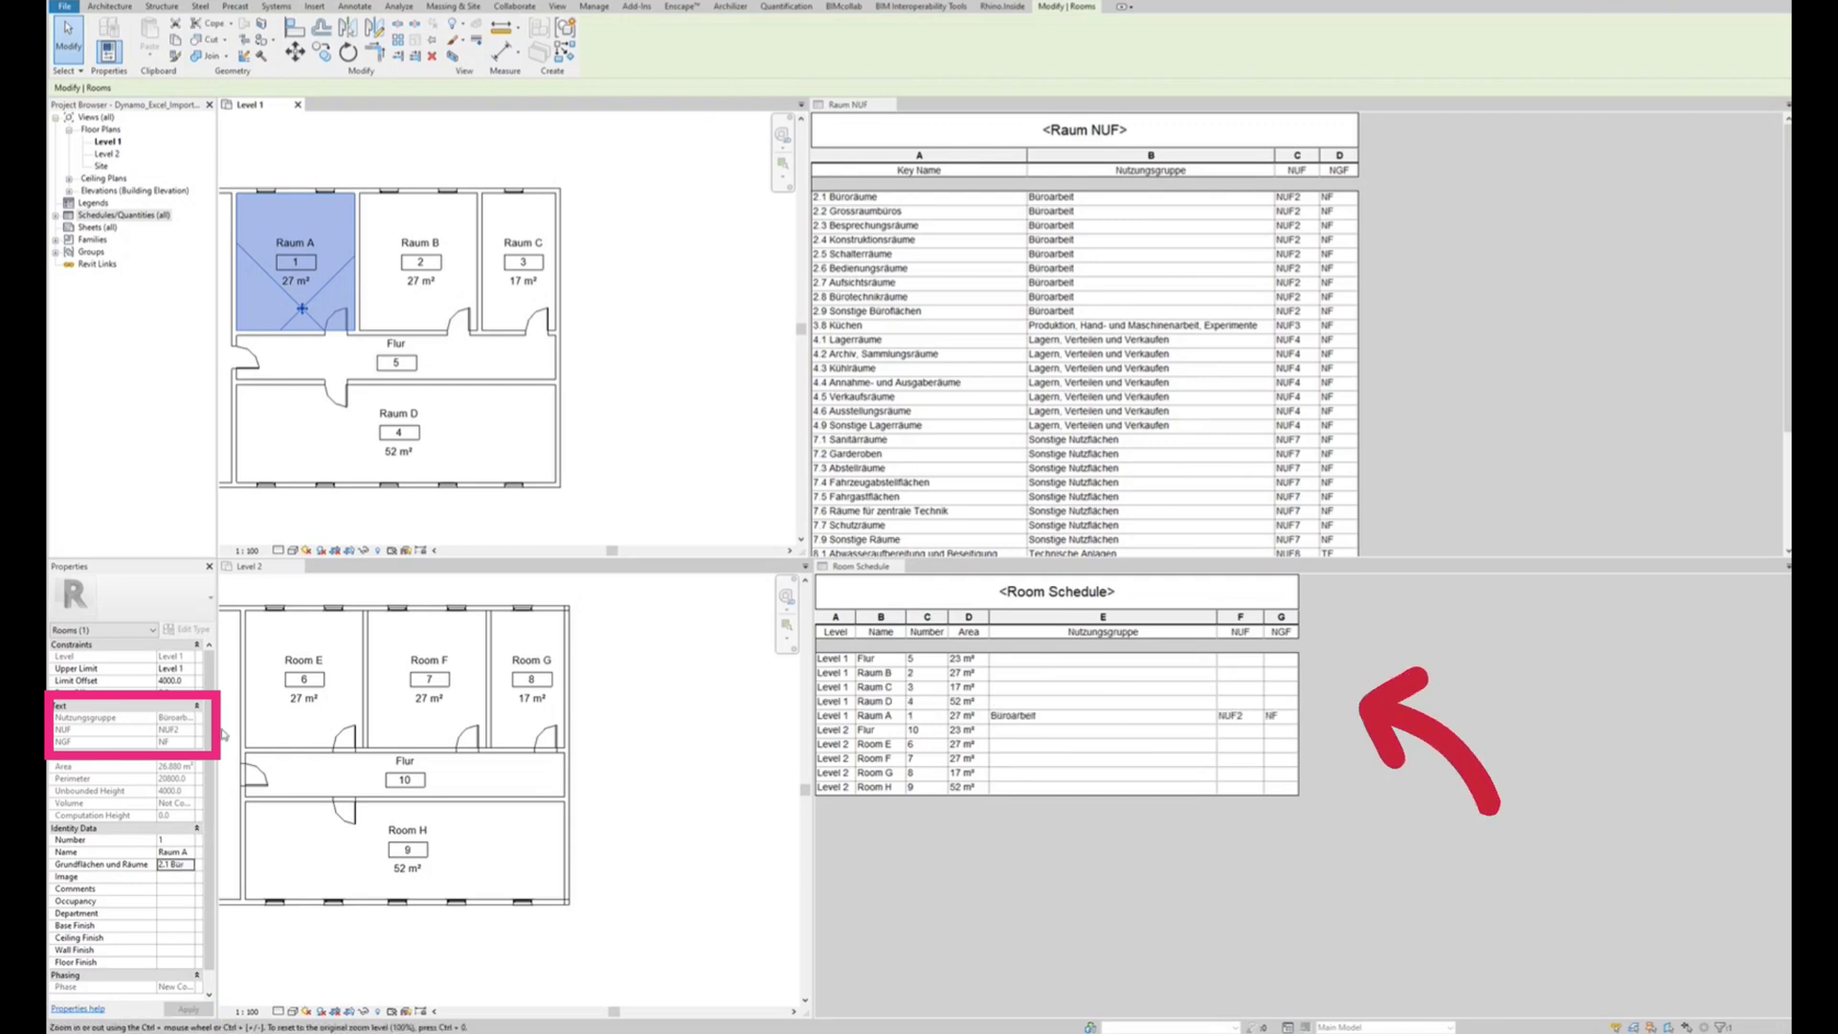
drag(221, 739, 264, 739)
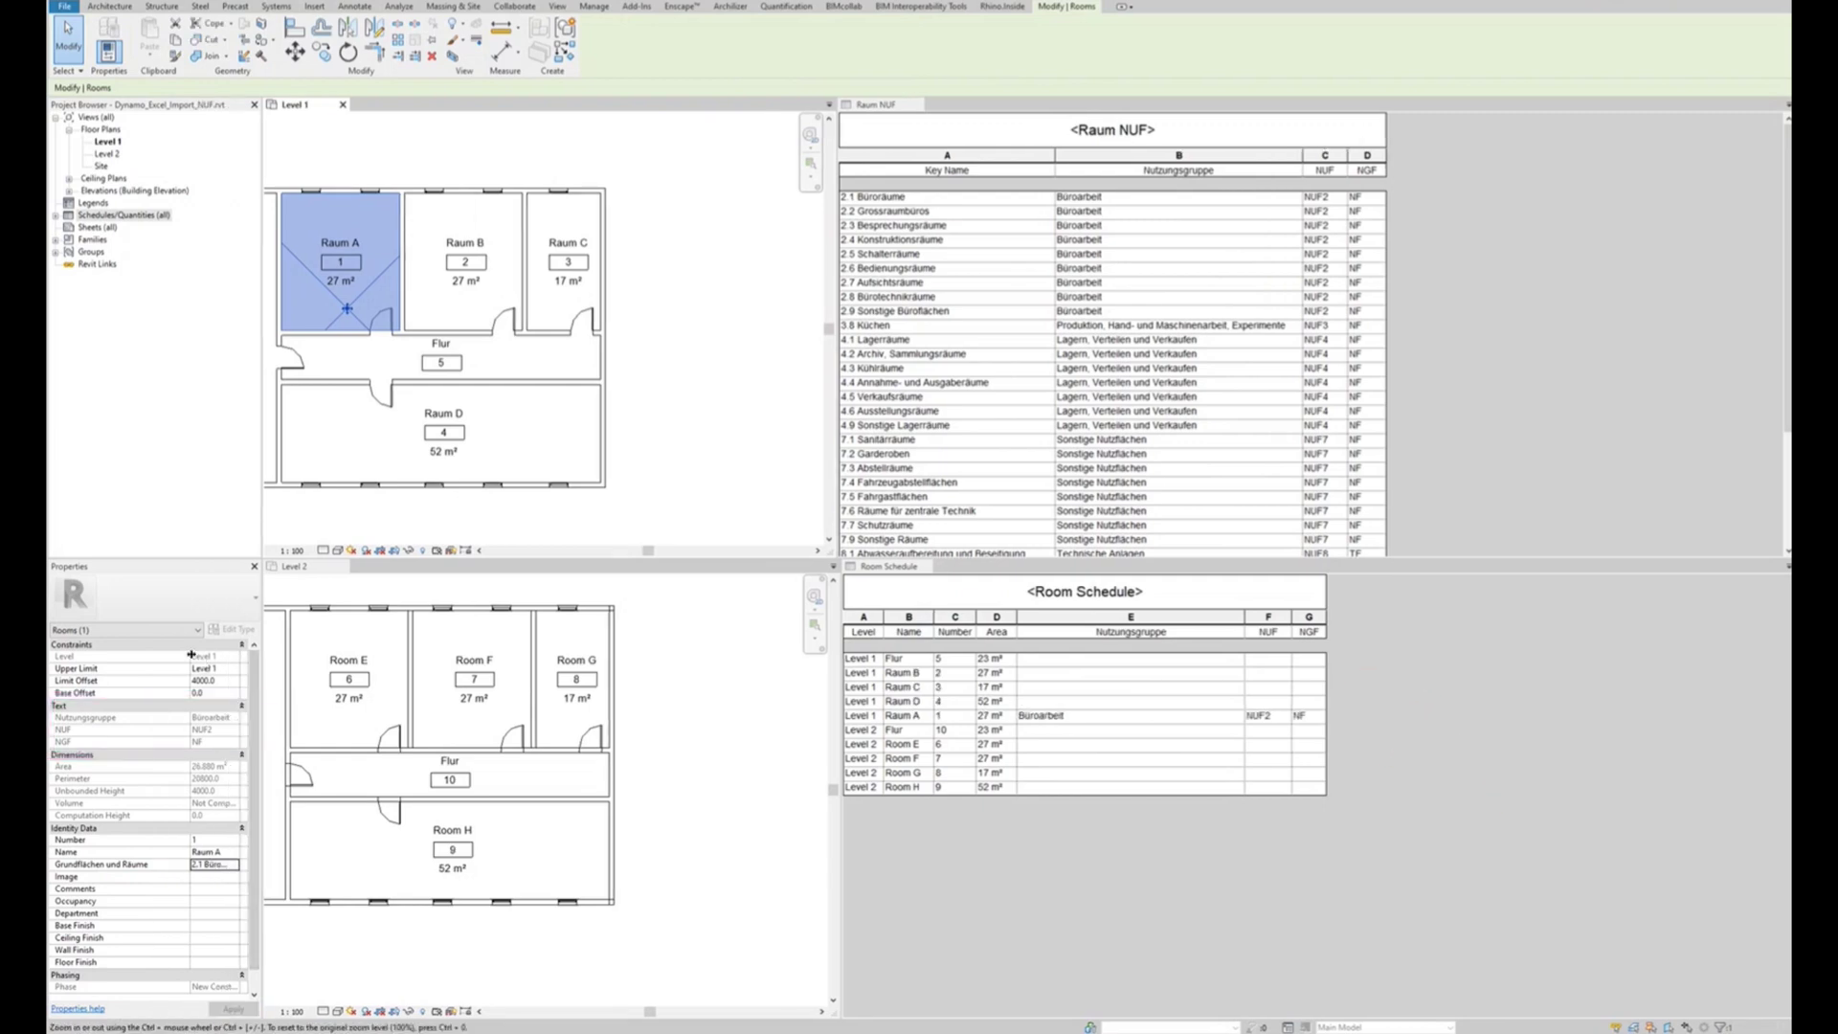
drag(190, 667, 161, 670)
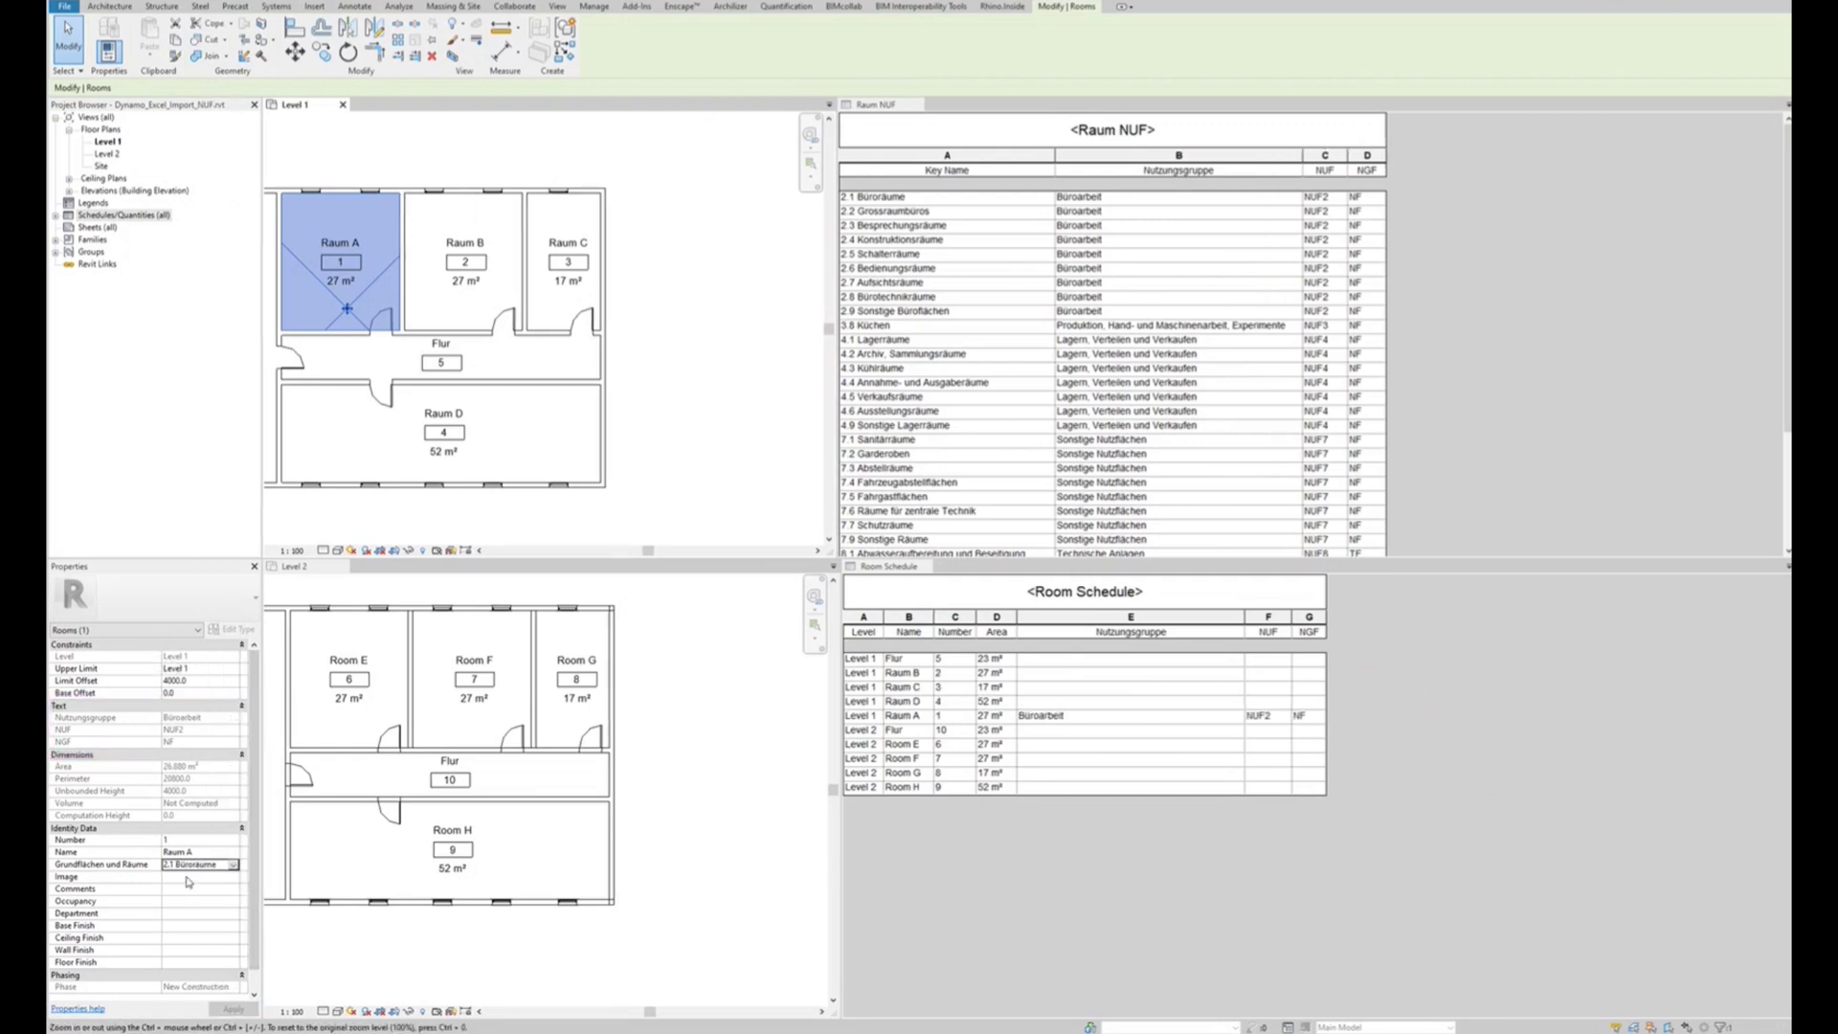
- Assign 2.1 Büroräume to Raum B in the Level 1 plan, then select Raum C's row
click(987, 720)
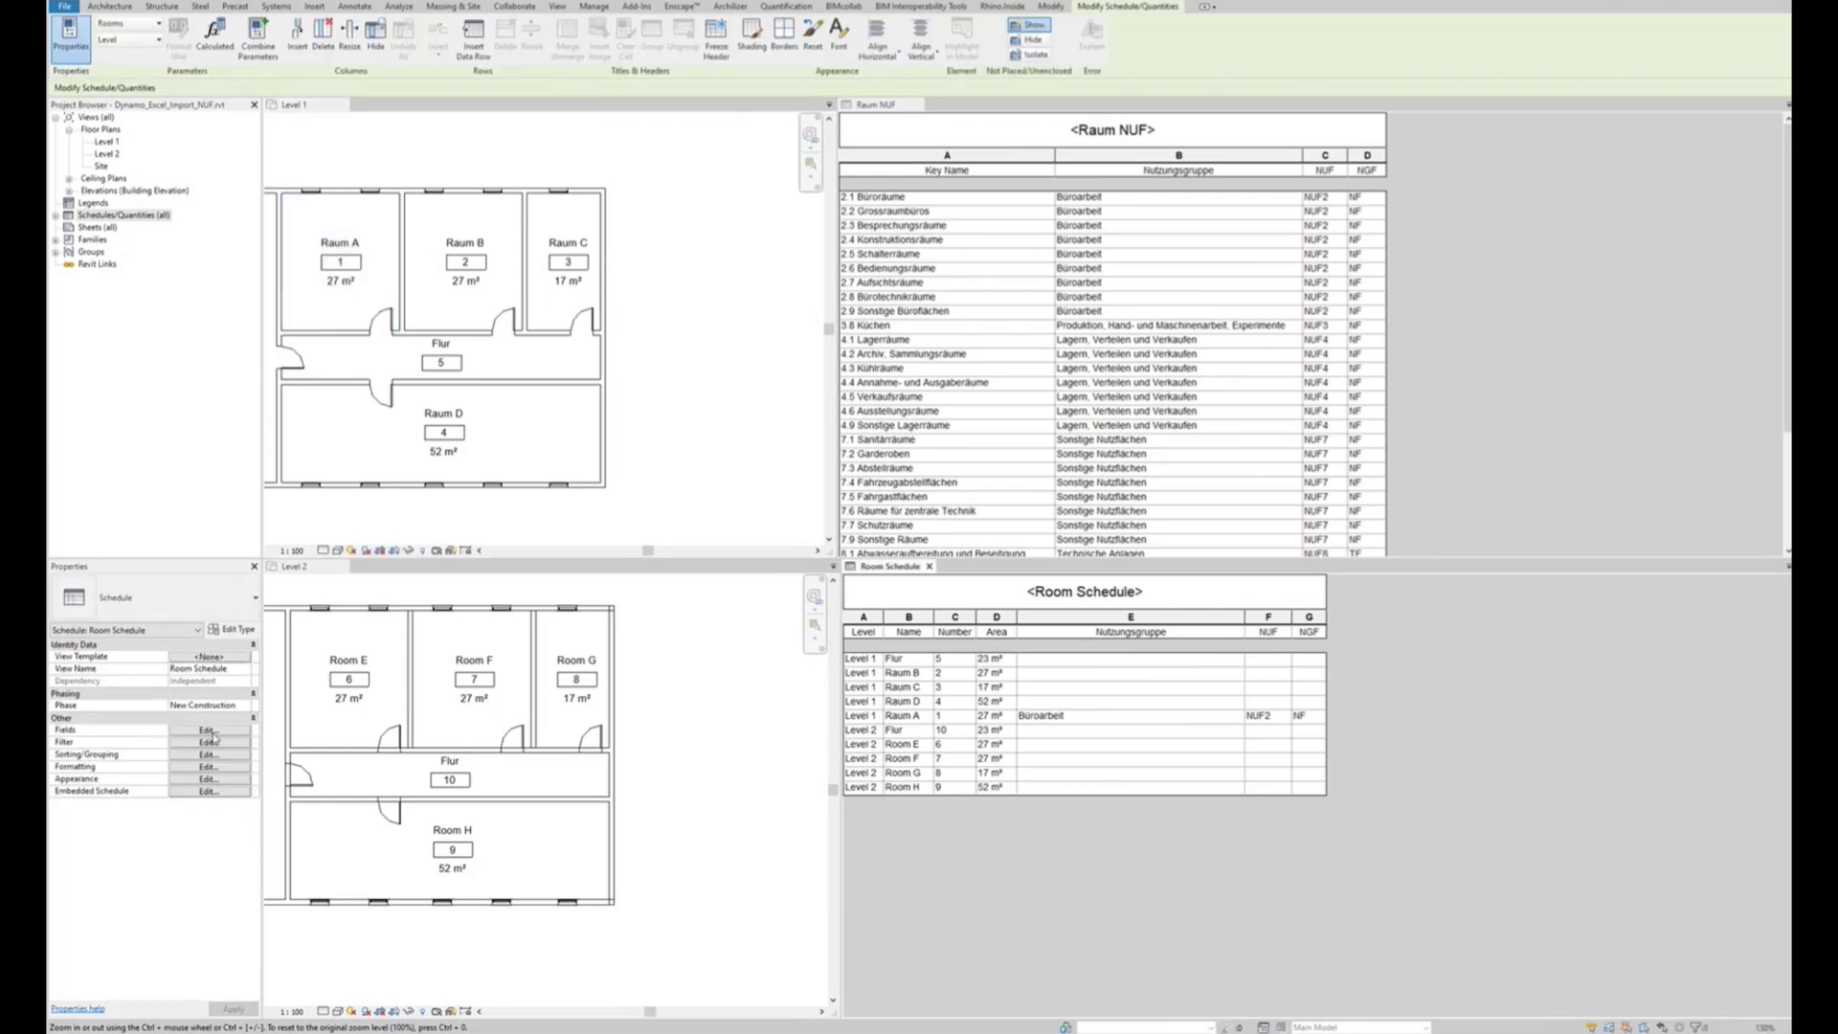
click(465, 277)
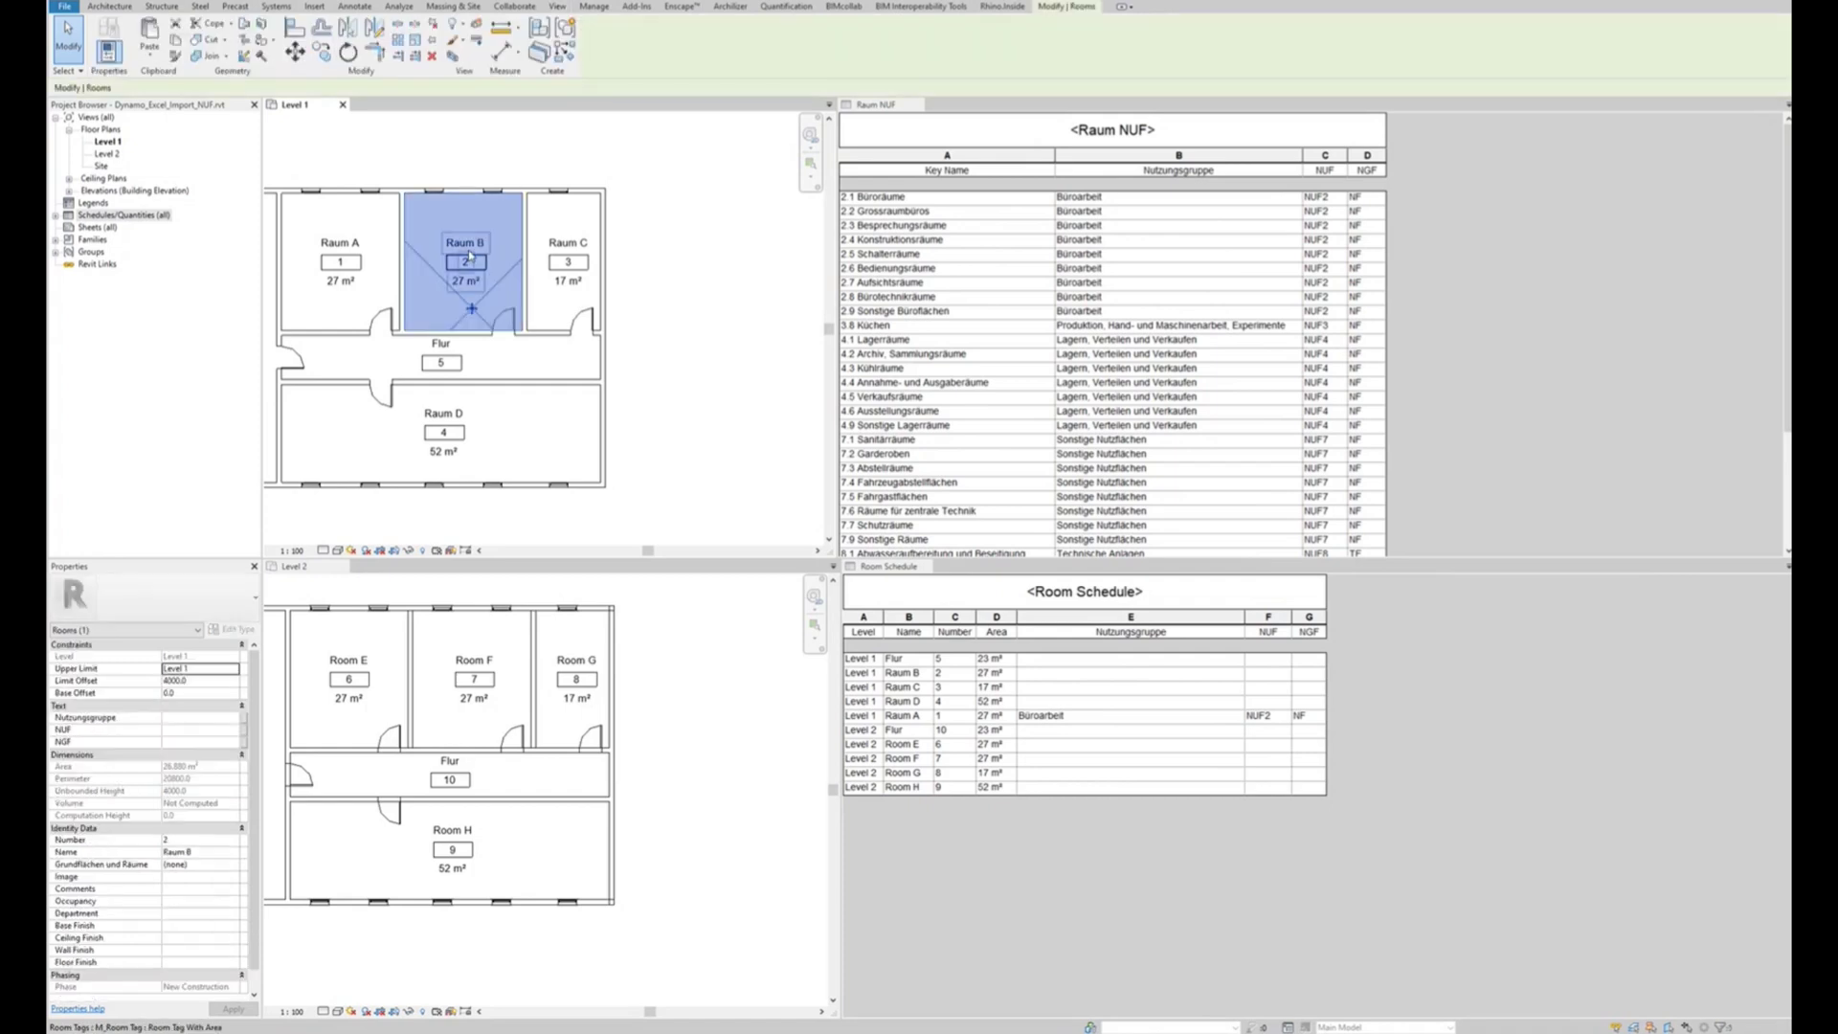
click(182, 864)
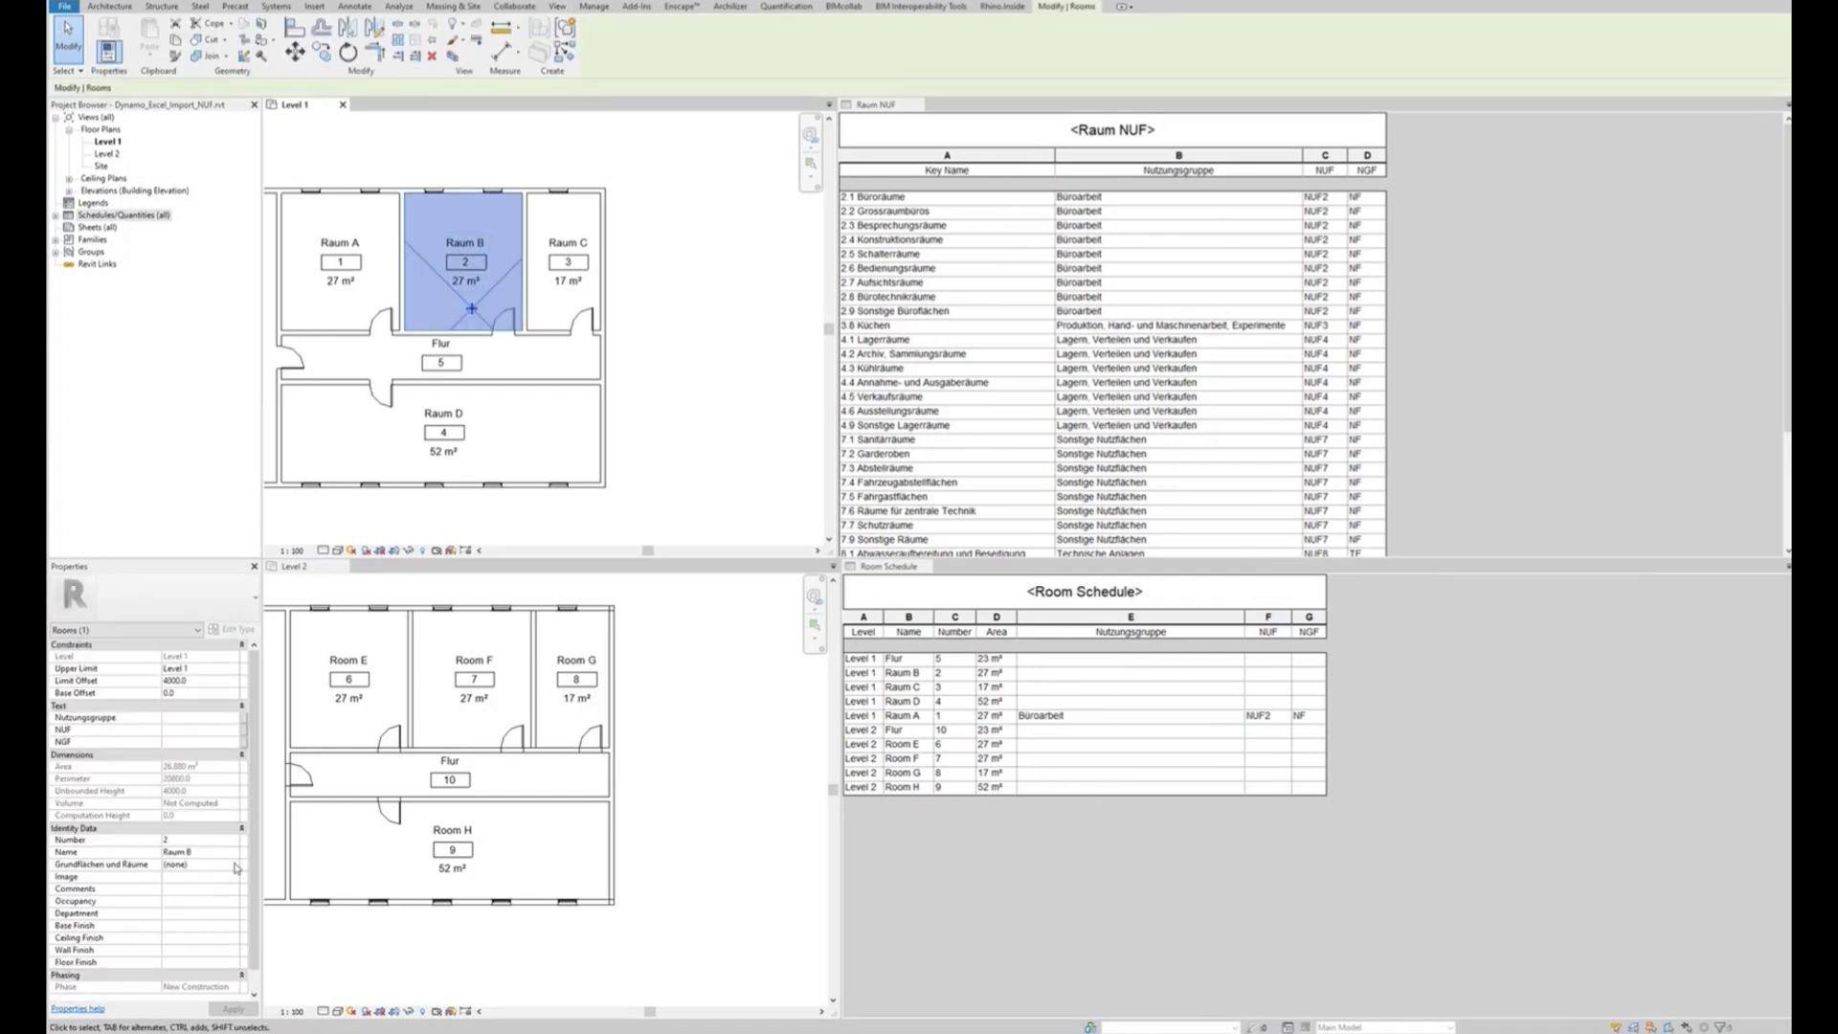
click(233, 864)
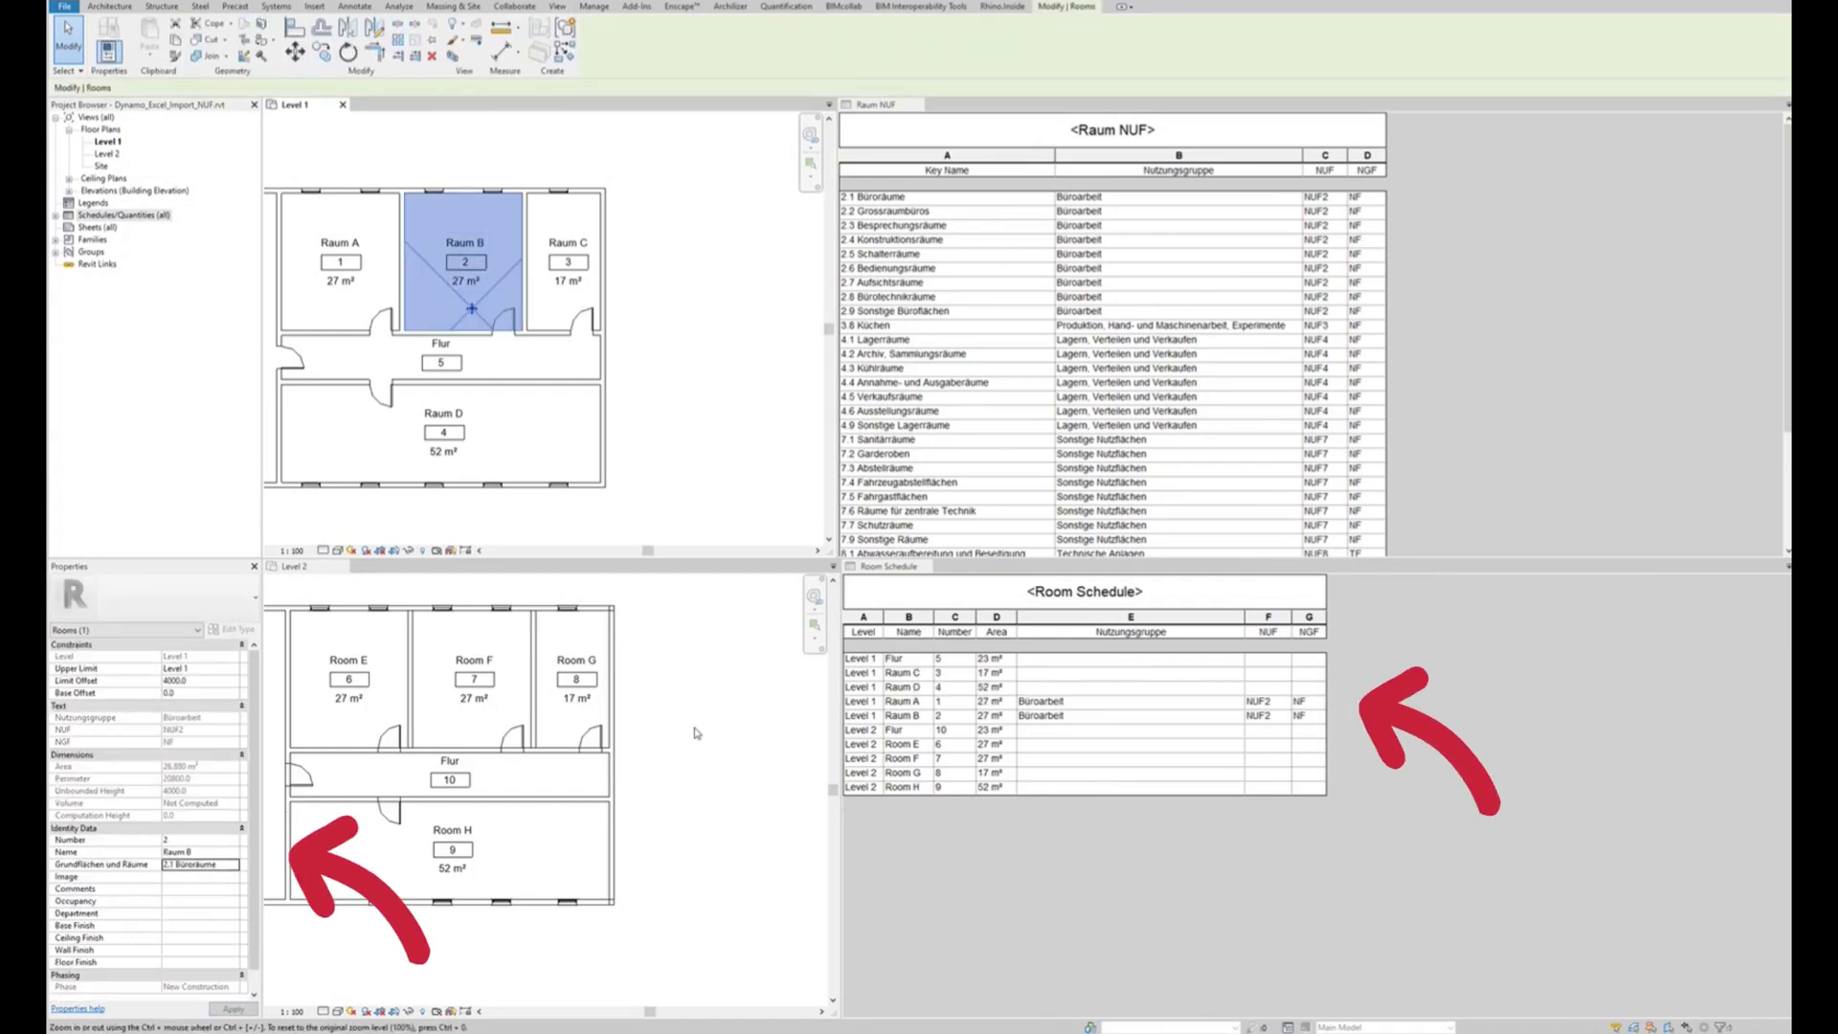
click(695, 379)
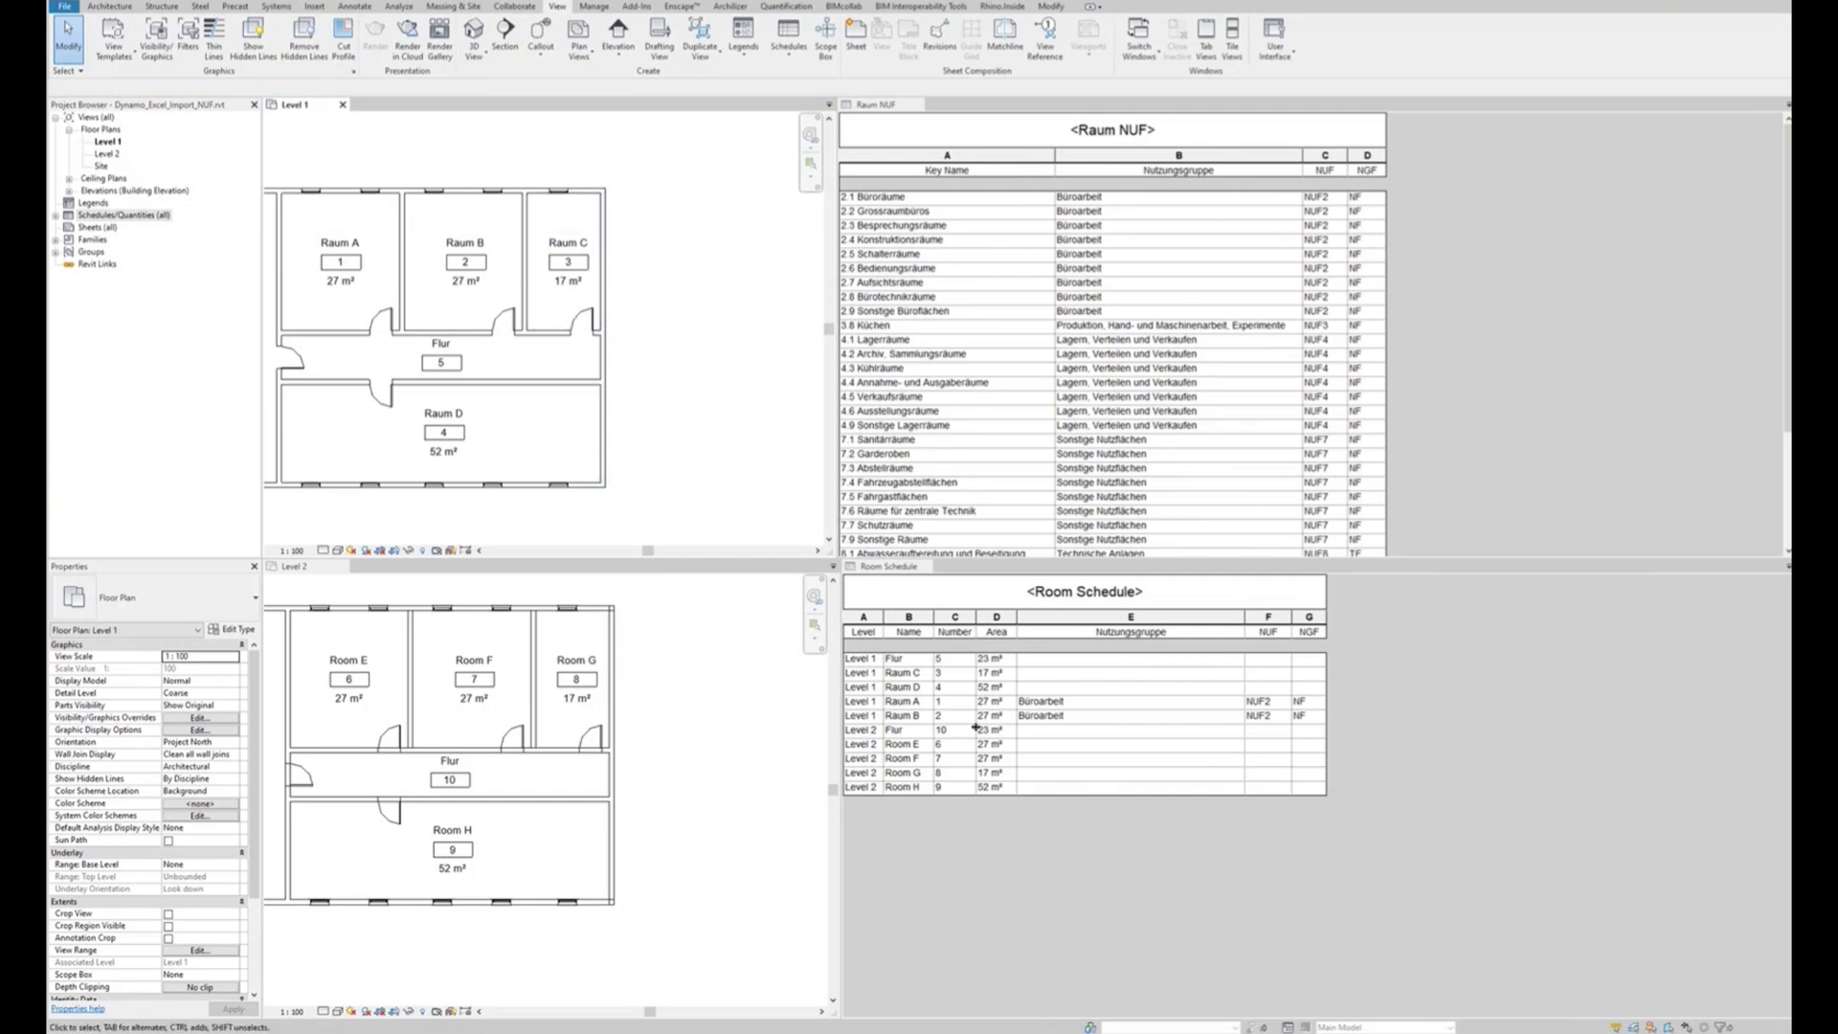
click(1074, 674)
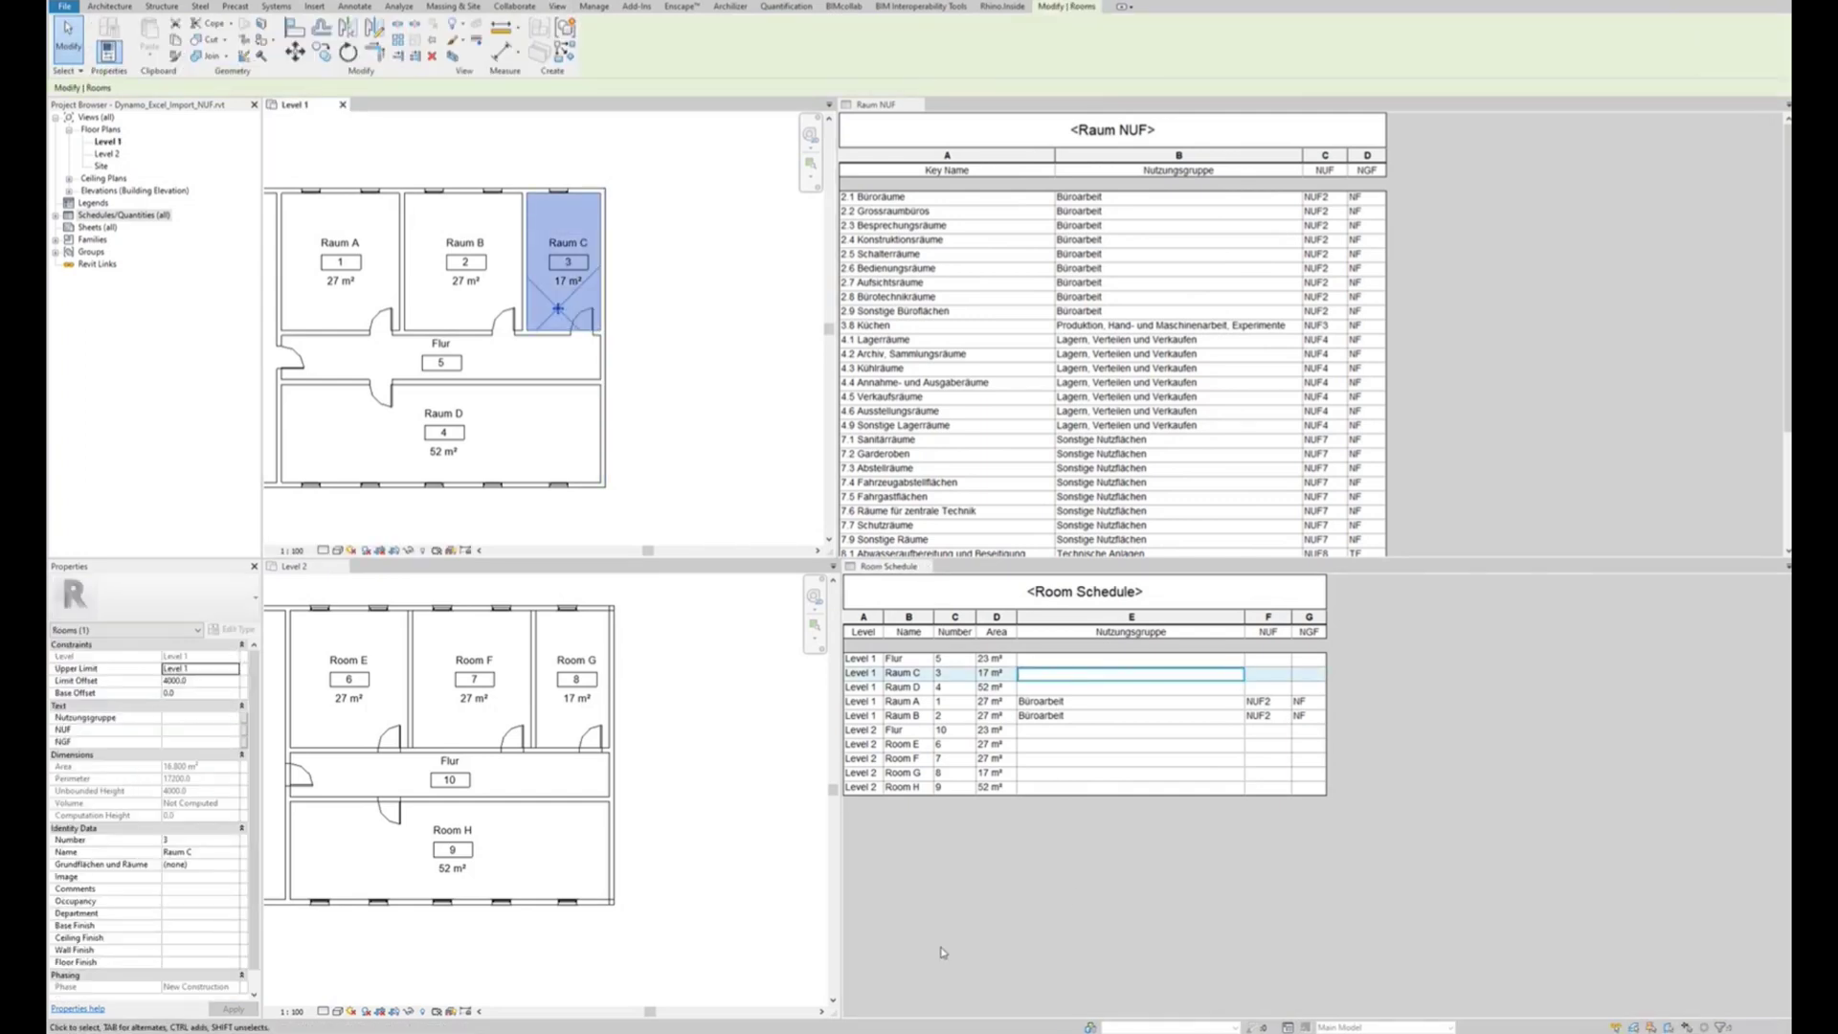
- Add a widened Grundflächen und Räume column before Nutzungsgruppe in the Room Schedule
click(191, 733)
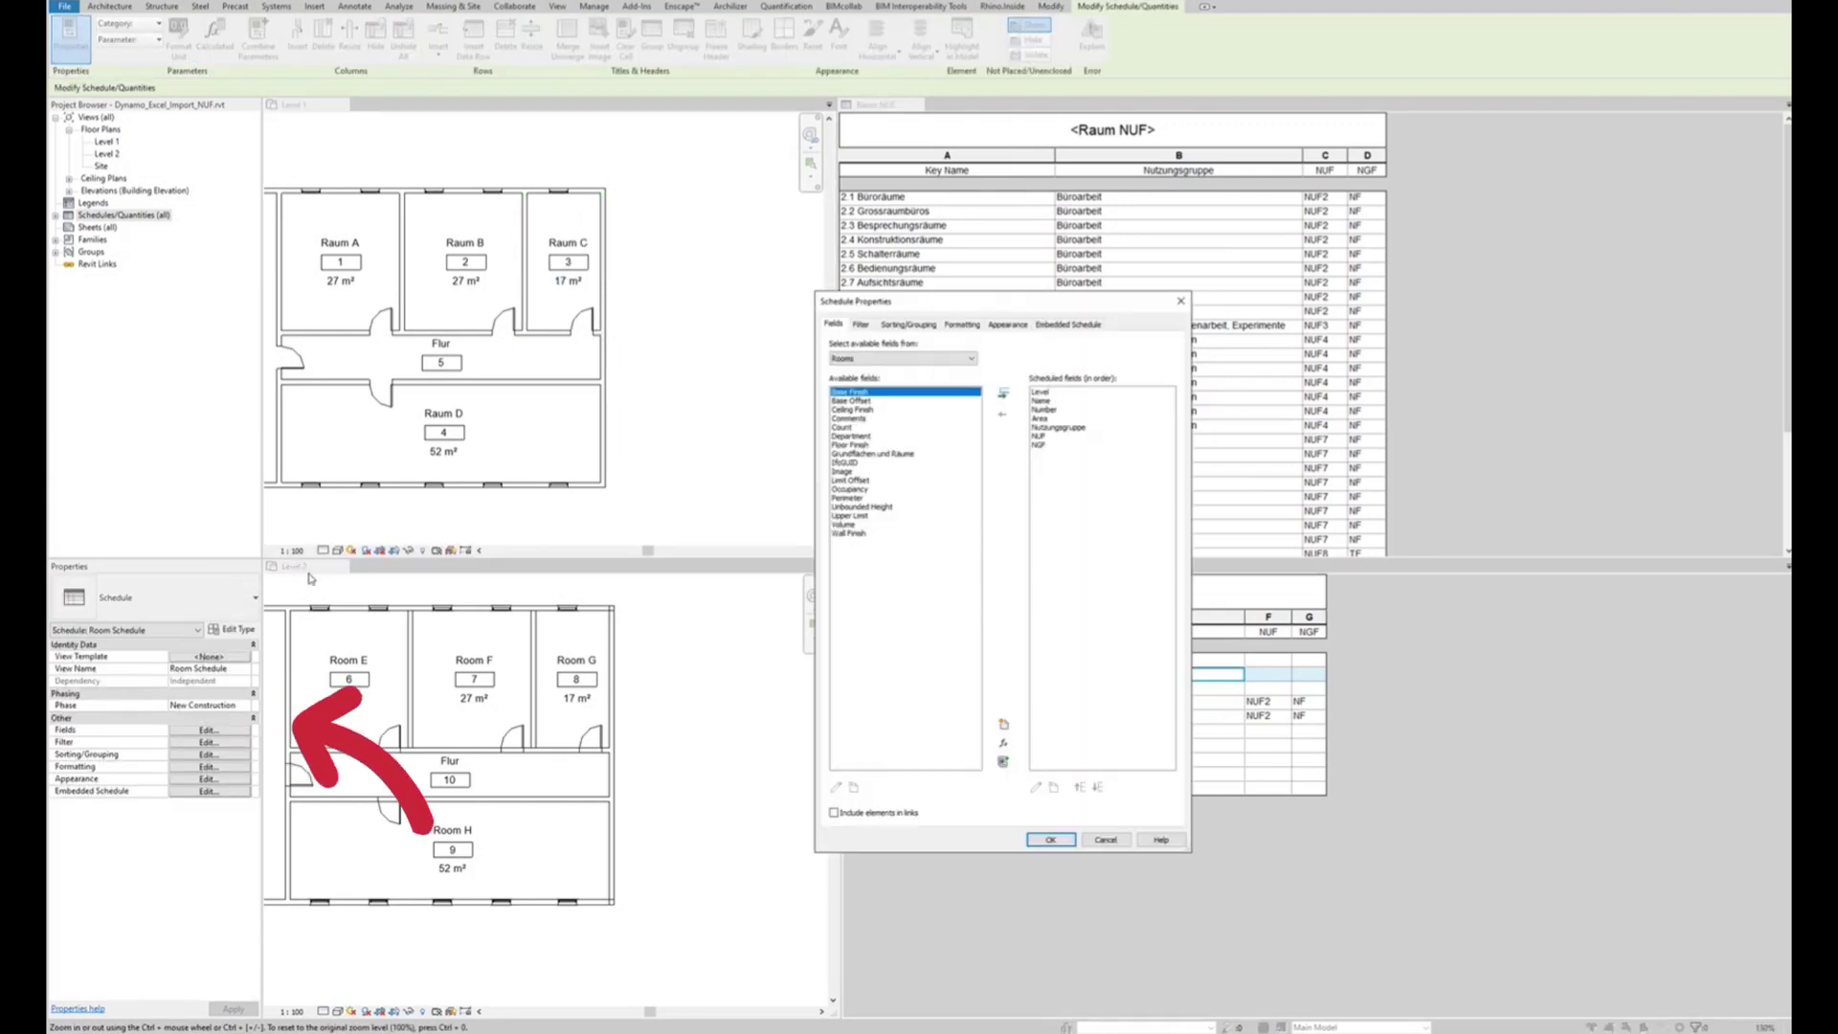
click(862, 455)
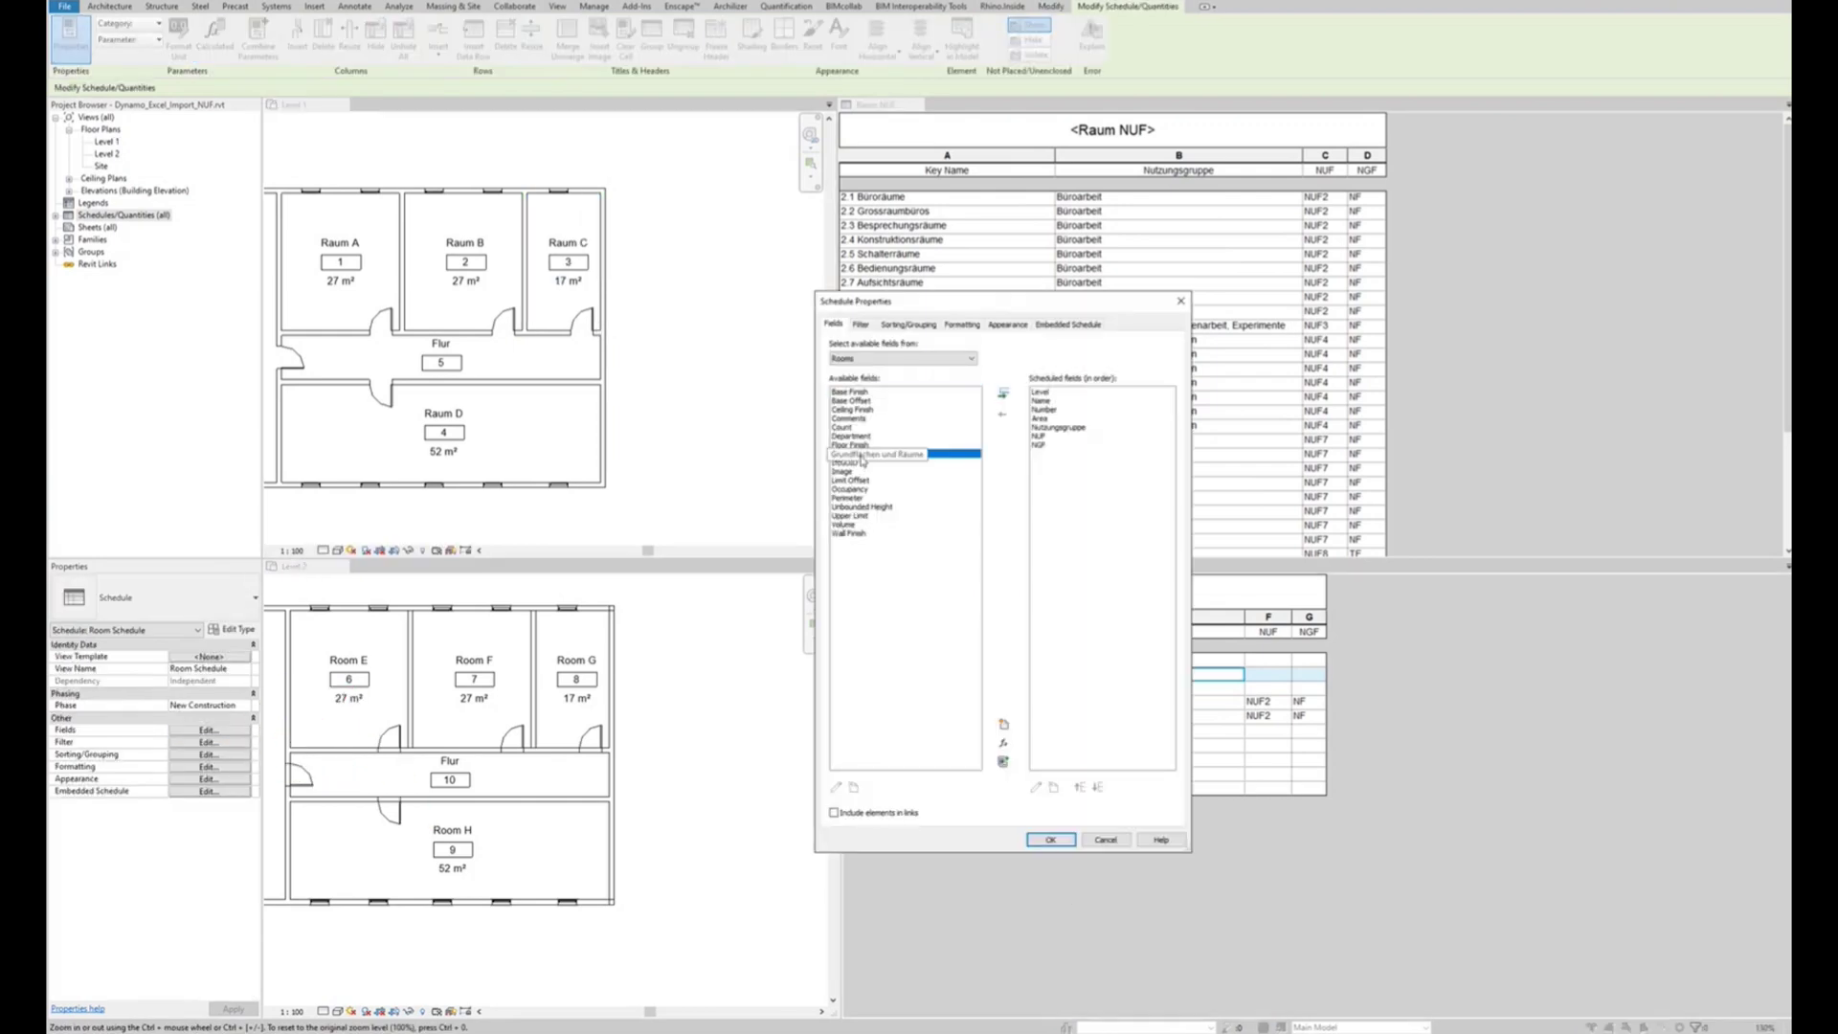
click(1003, 393)
click(1080, 786)
click(1079, 787)
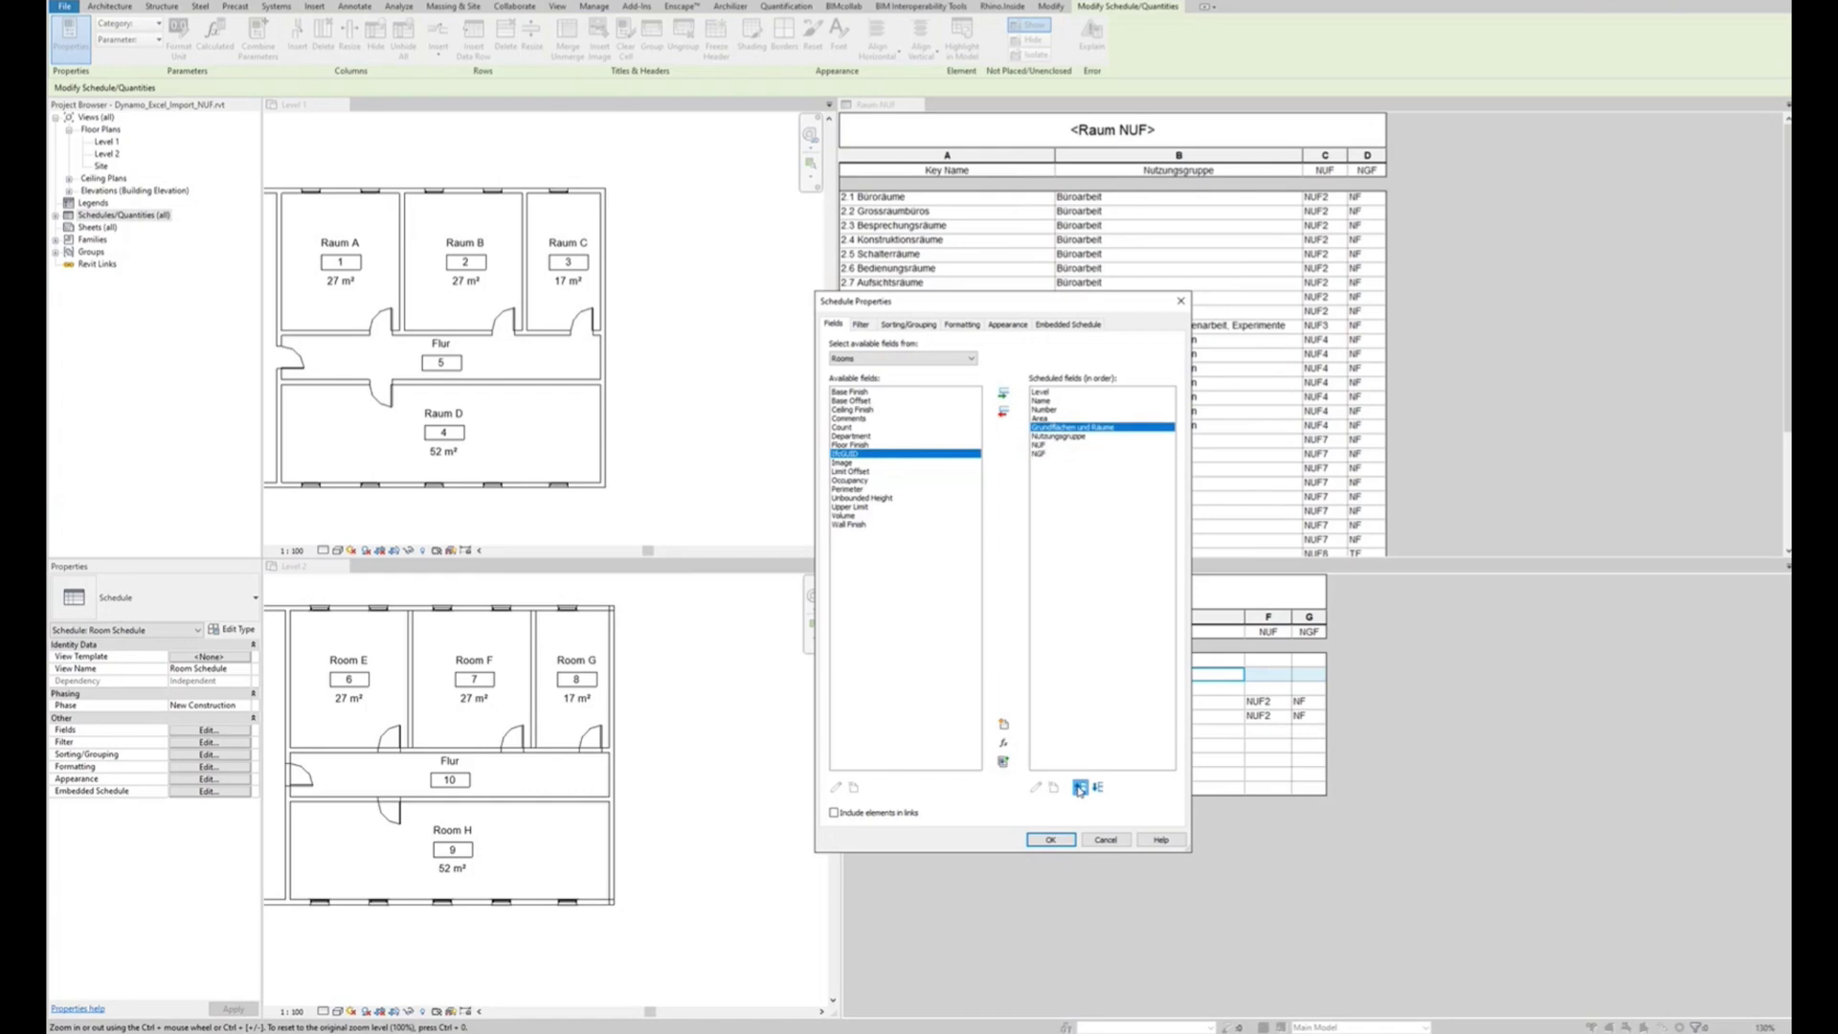
click(1050, 838)
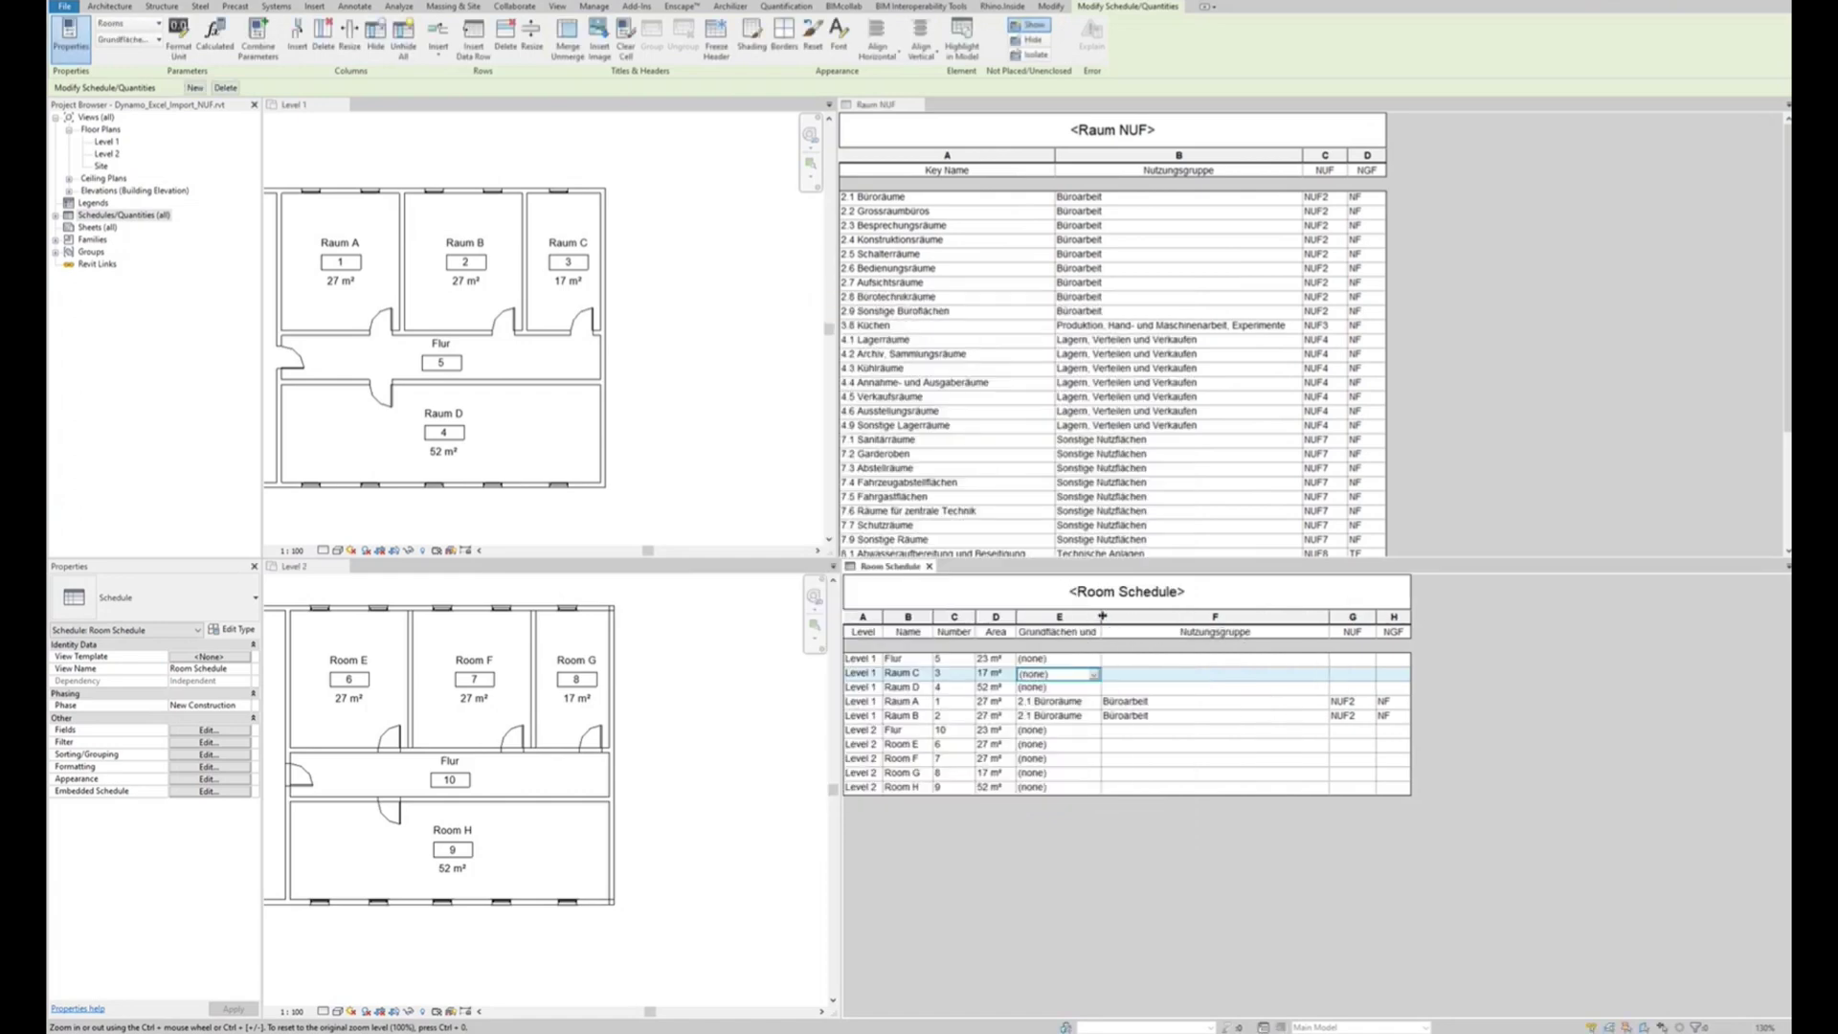
drag(1101, 617, 1130, 616)
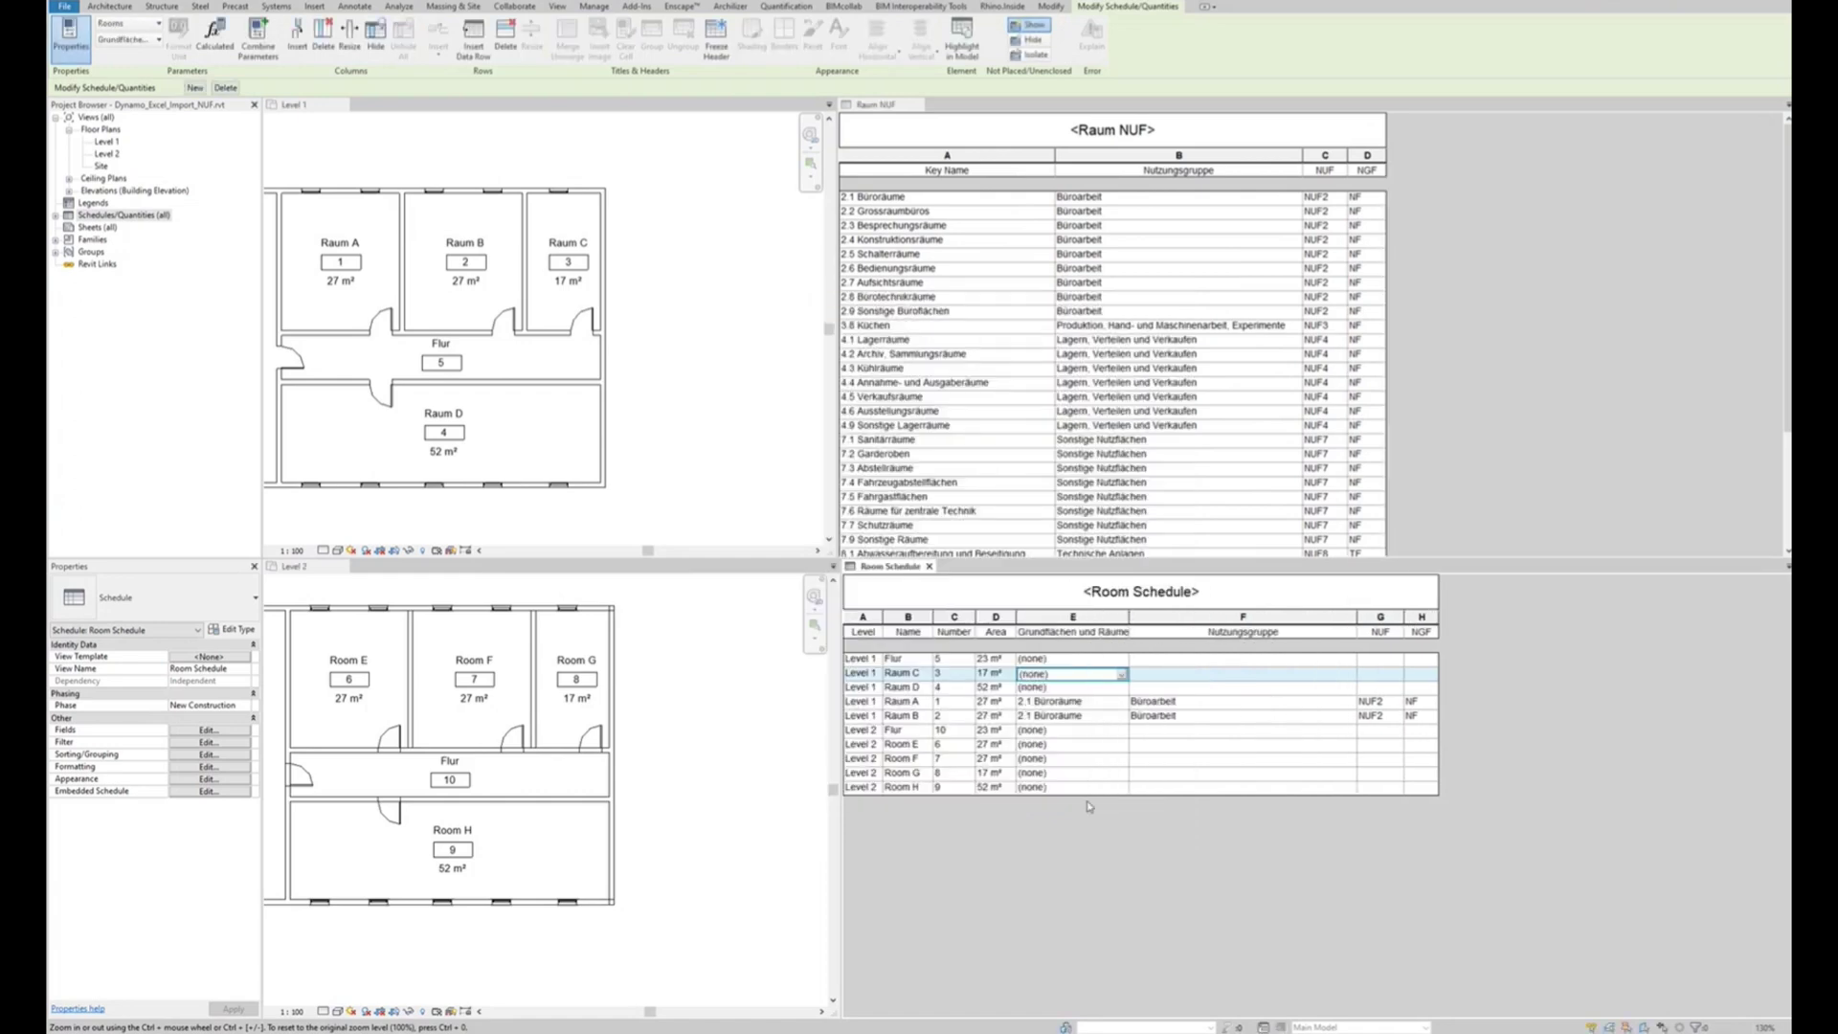
- Assign keys 2.3 to Raum C, 2.2 to Raum D and 9.1 to the Level 1 Flur
click(1115, 676)
text(2.3)
key(Return)
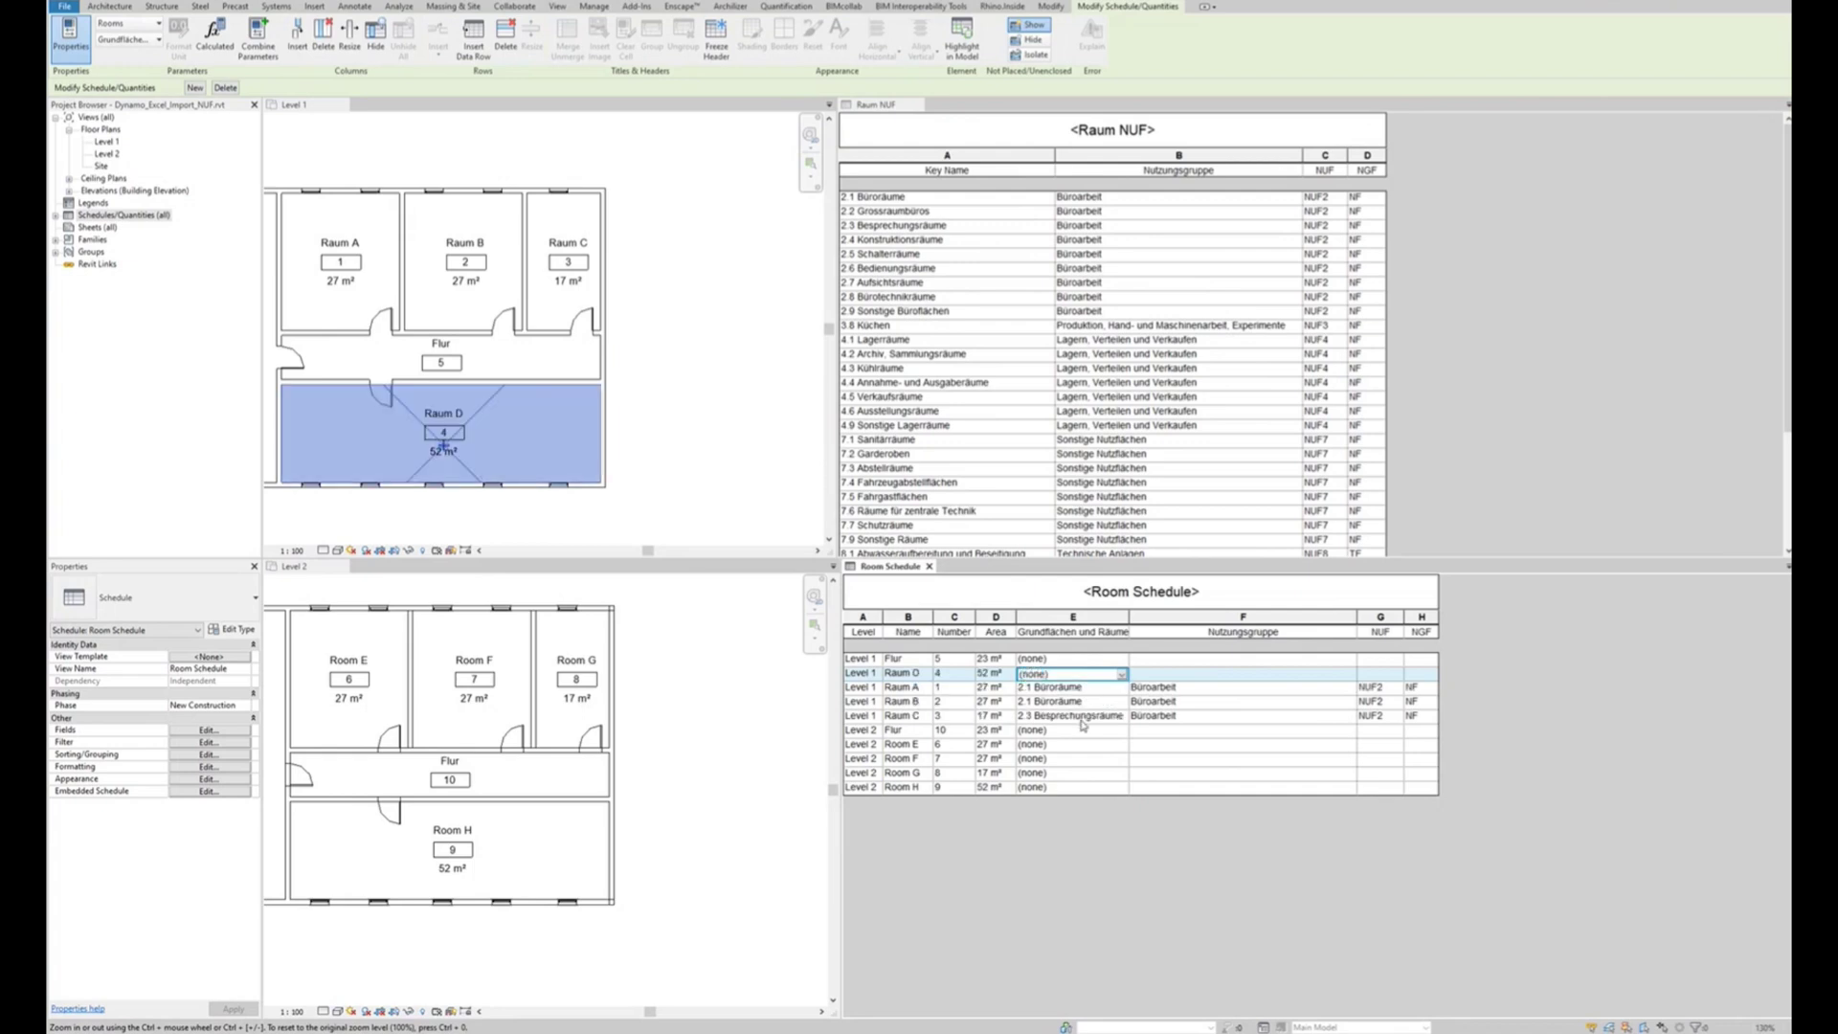
text(2.2)
key(Return)
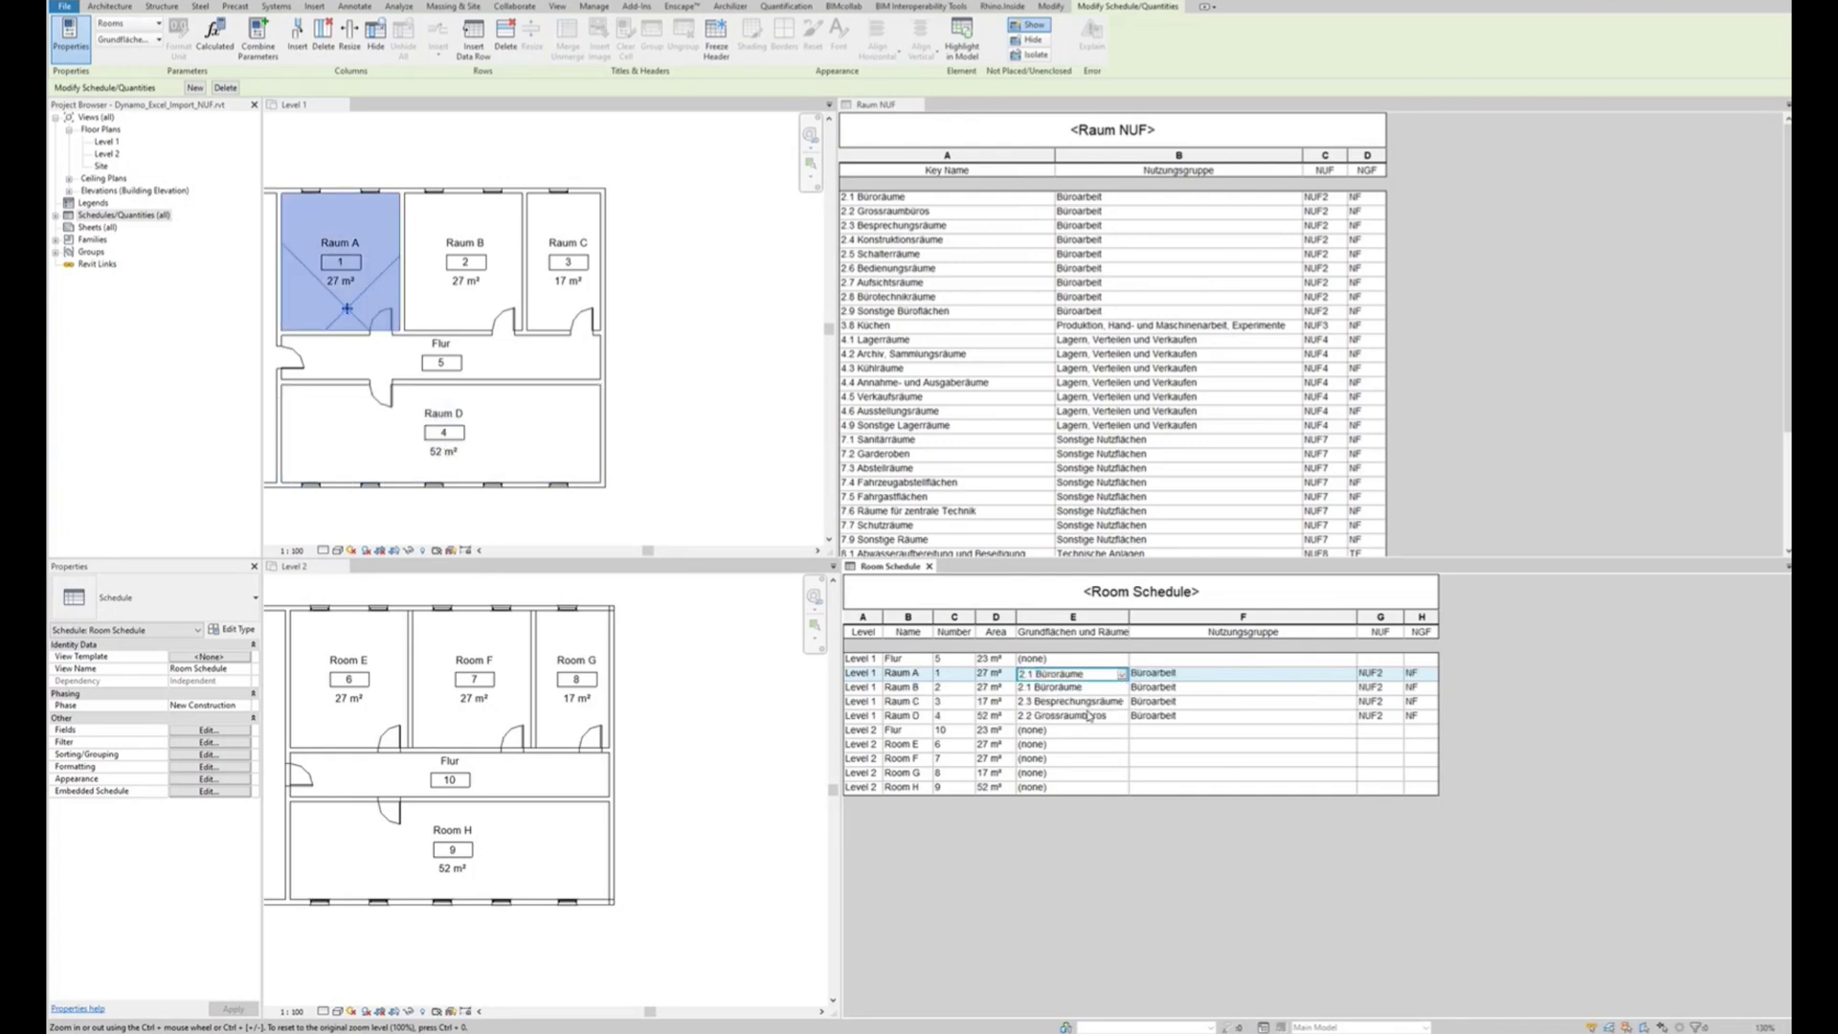
click(1119, 659)
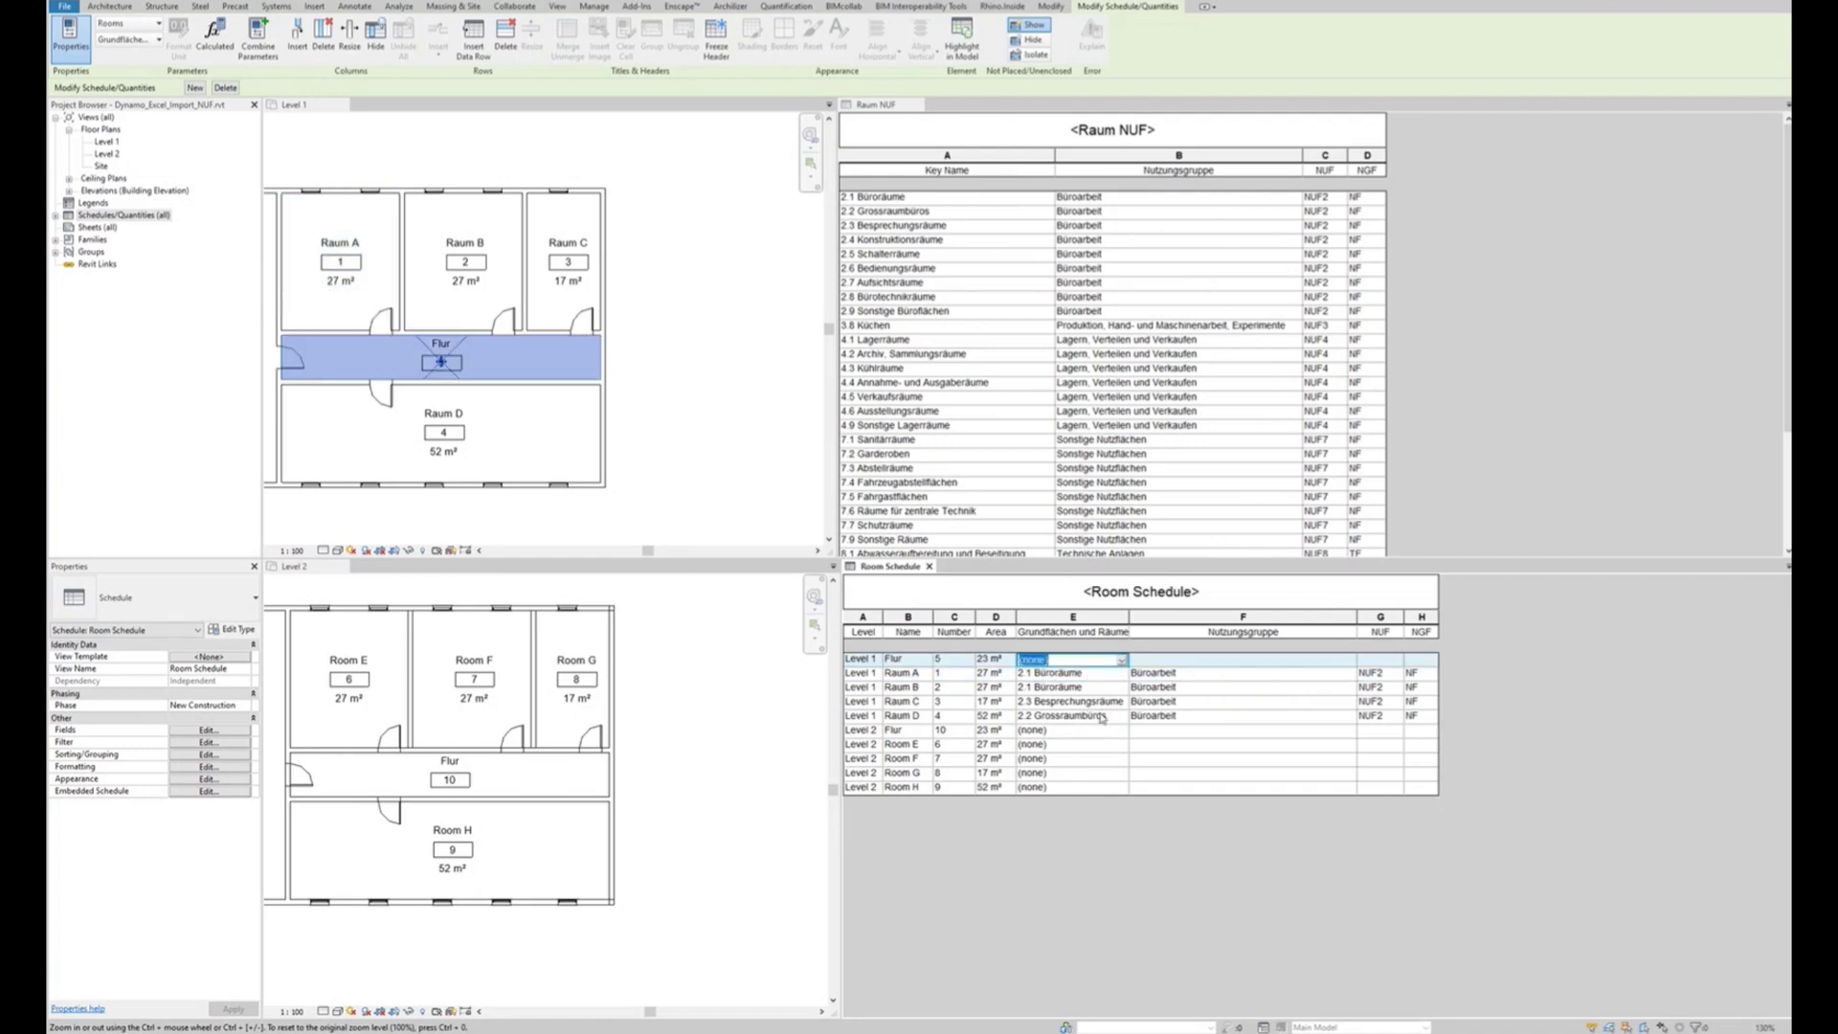
text(9.1)
key(Return)
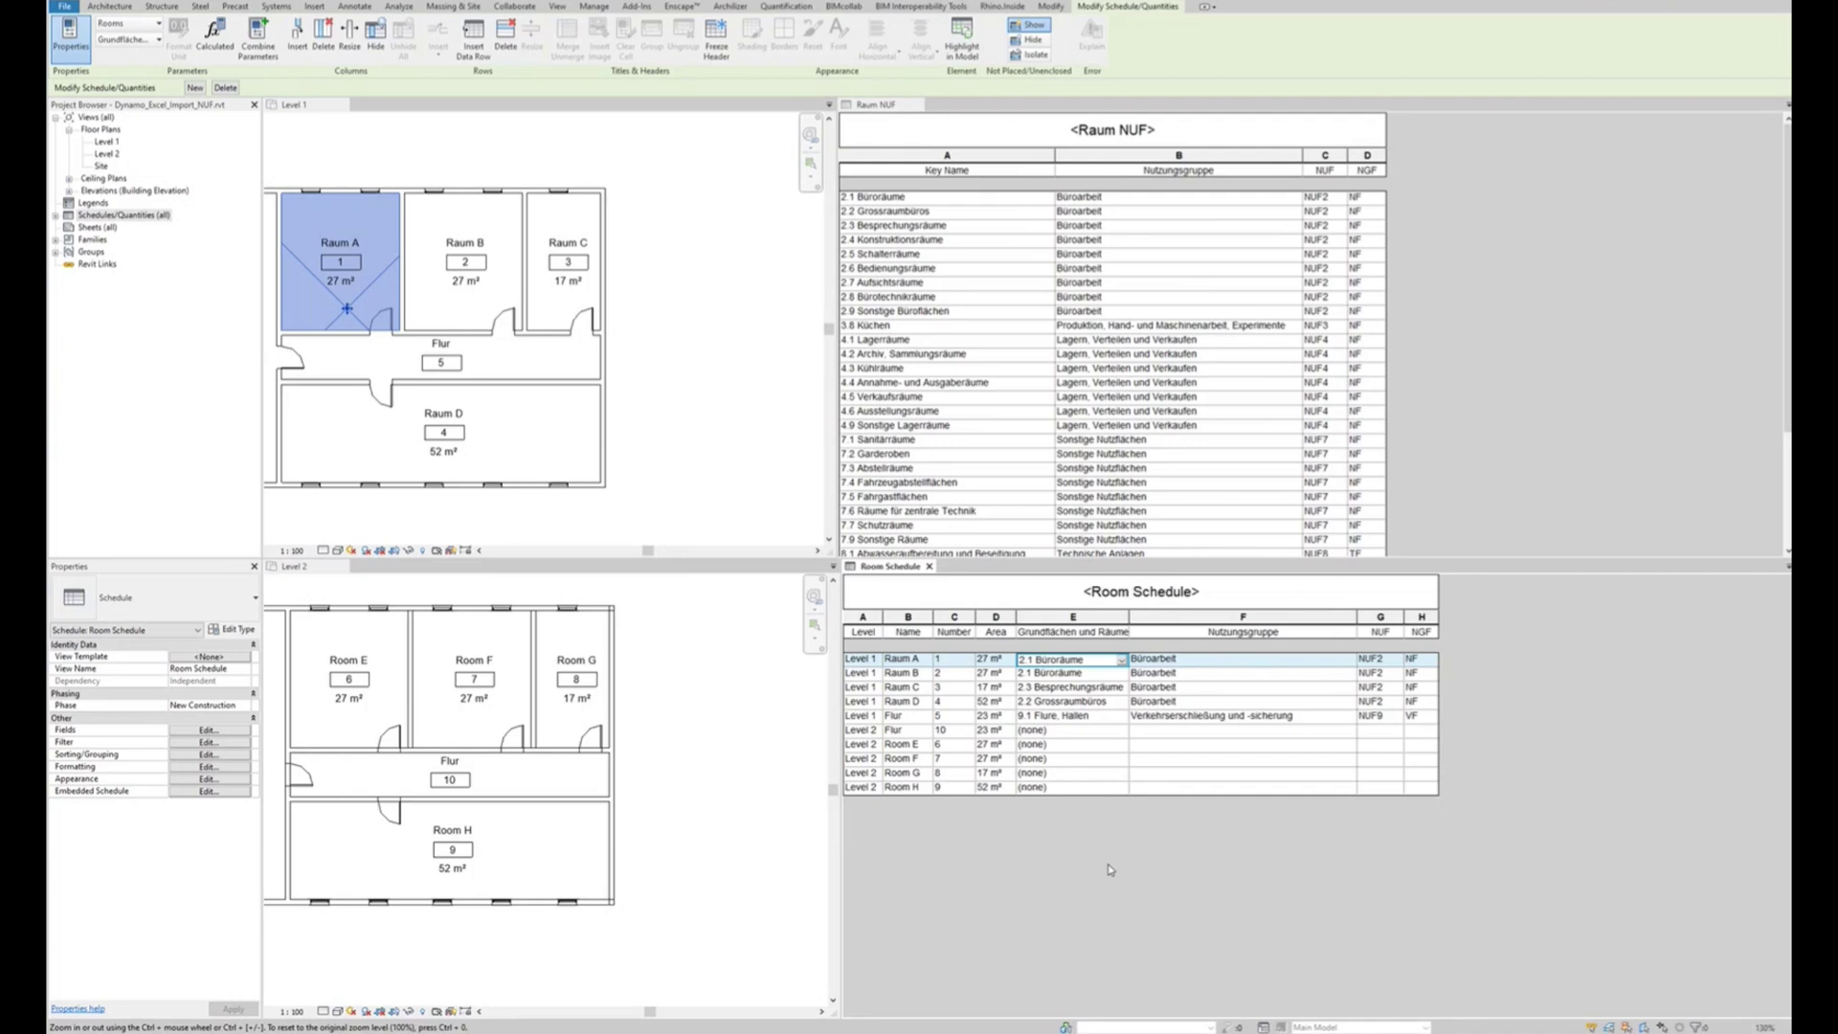
key(ctrl+Tab)
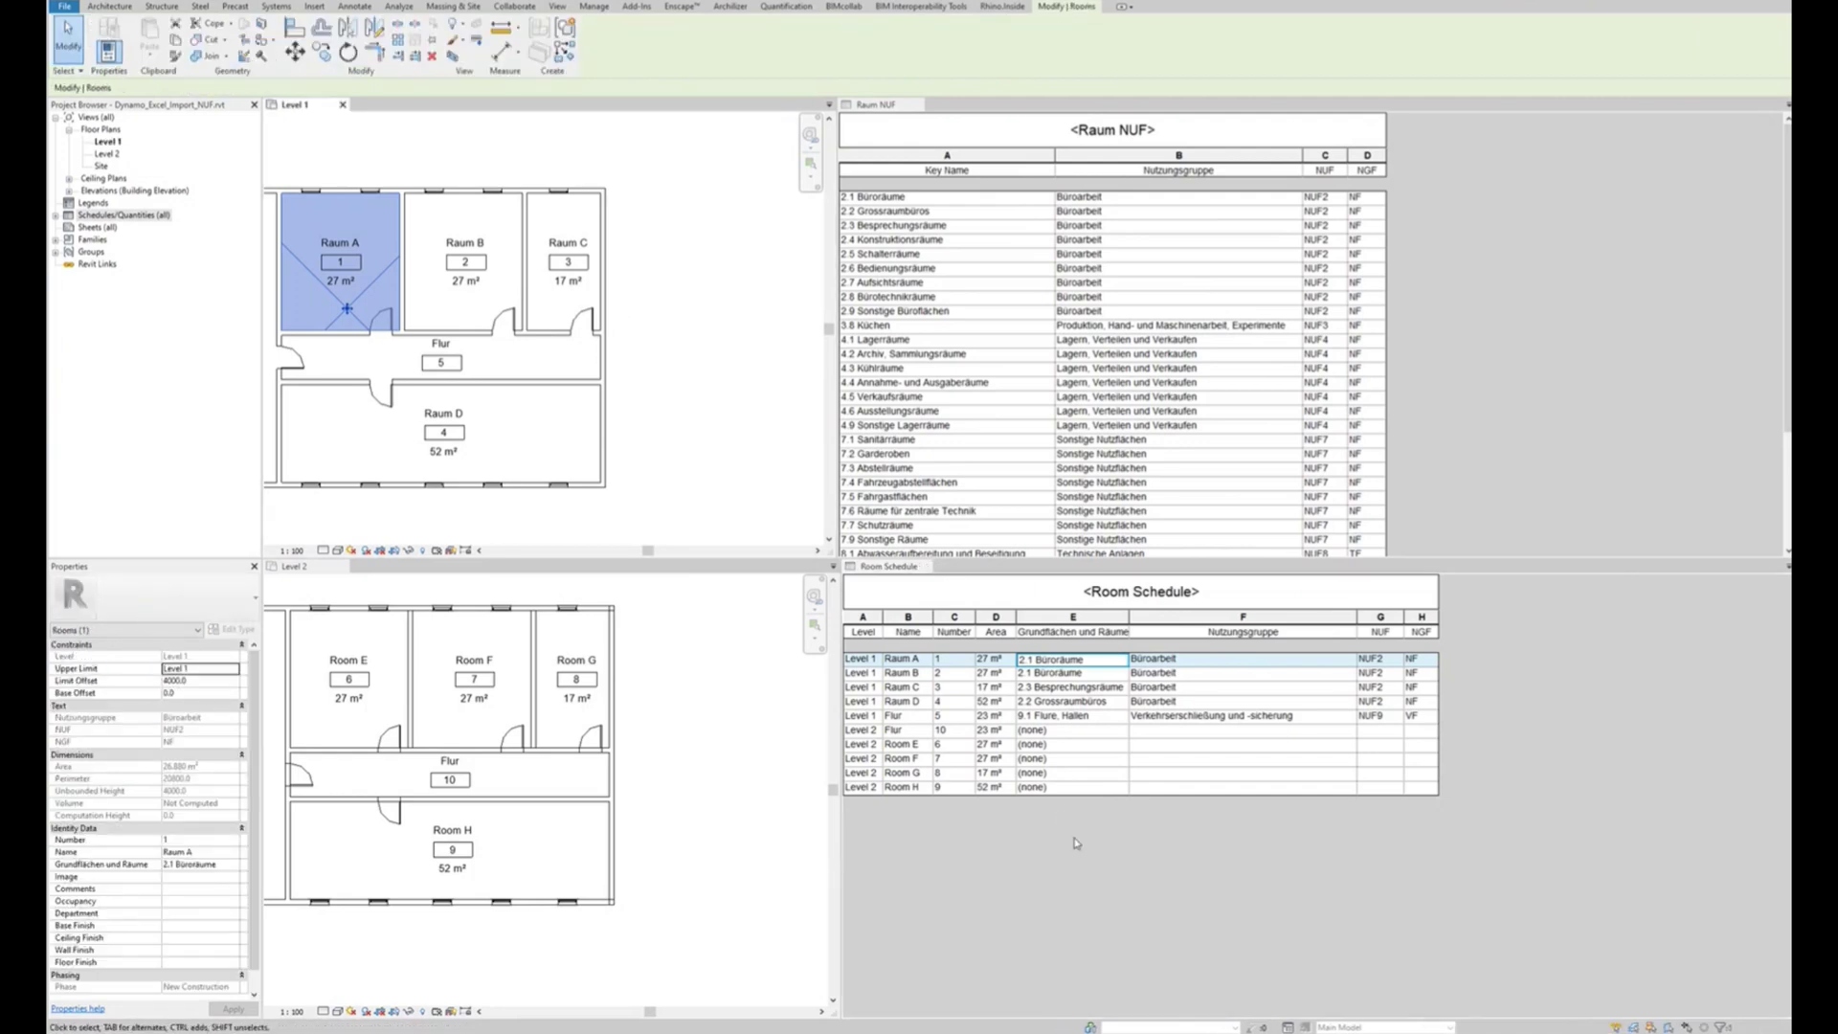
- Assign 9.1 Flure, Hallen to the Level 2 Flur and 2.1 Büroräume to Rooms E and F
click(1119, 731)
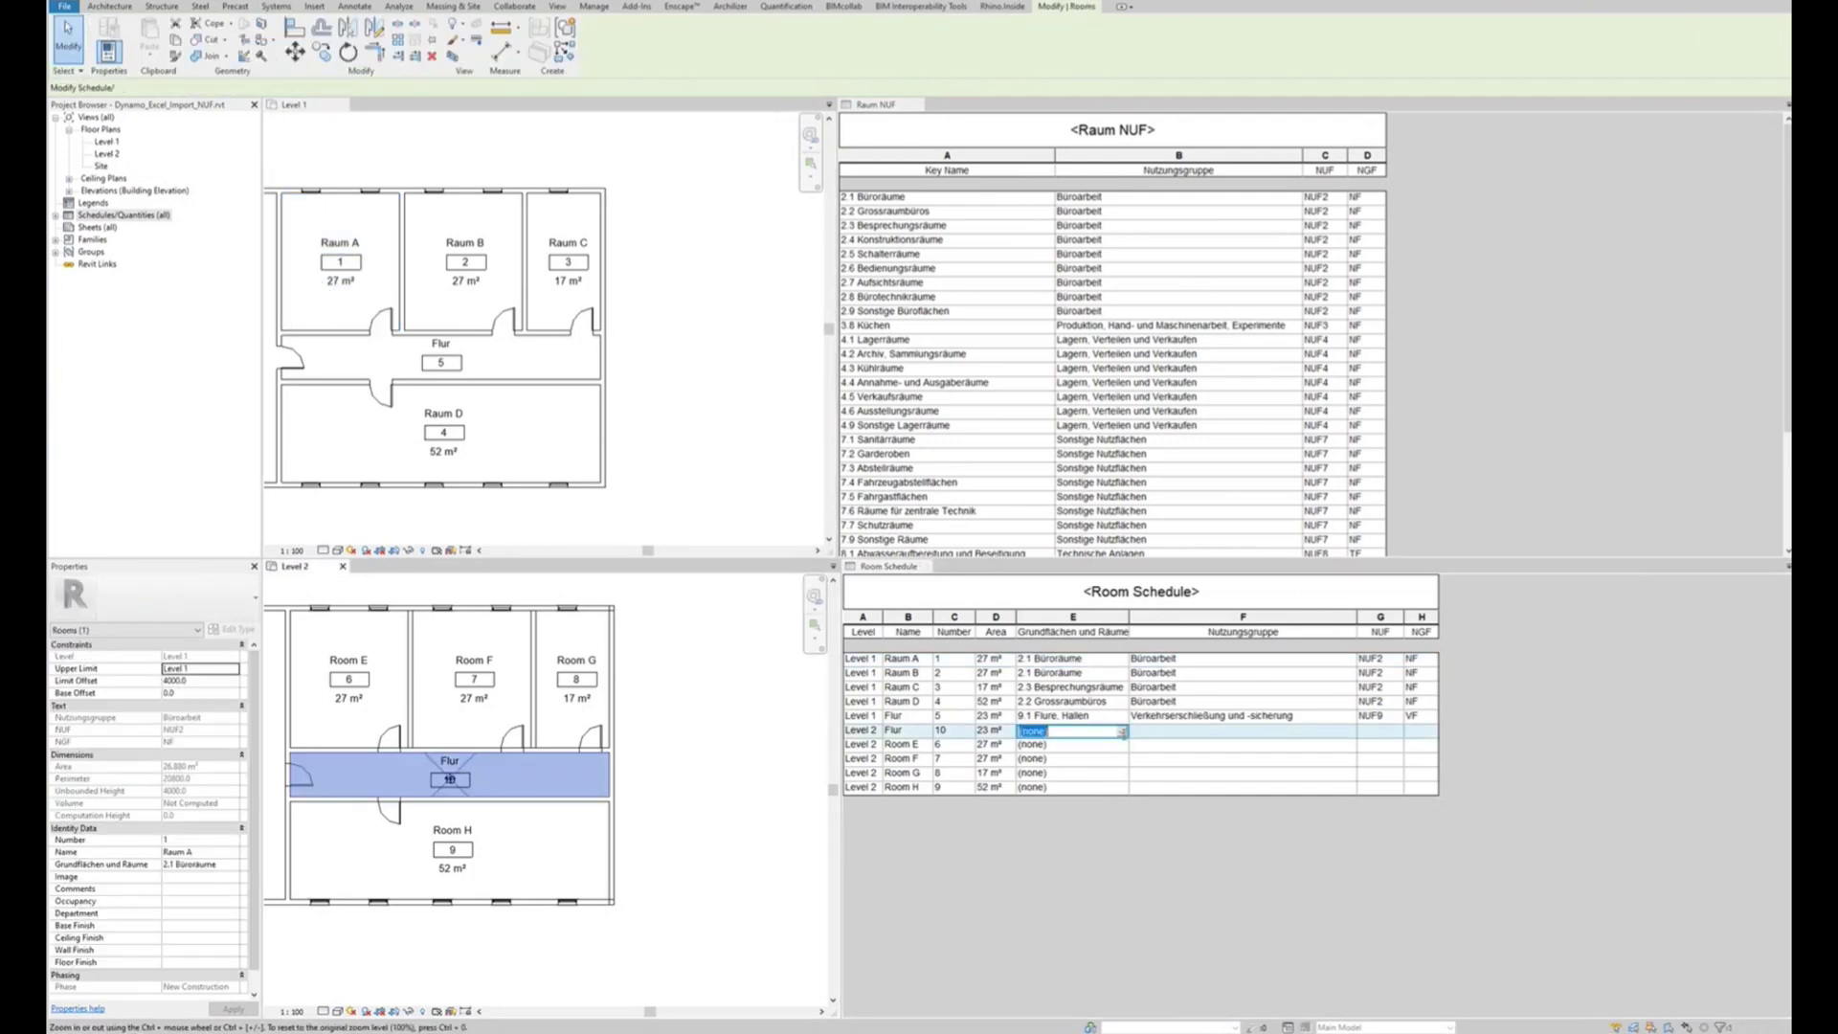
click(1122, 731)
click(1106, 766)
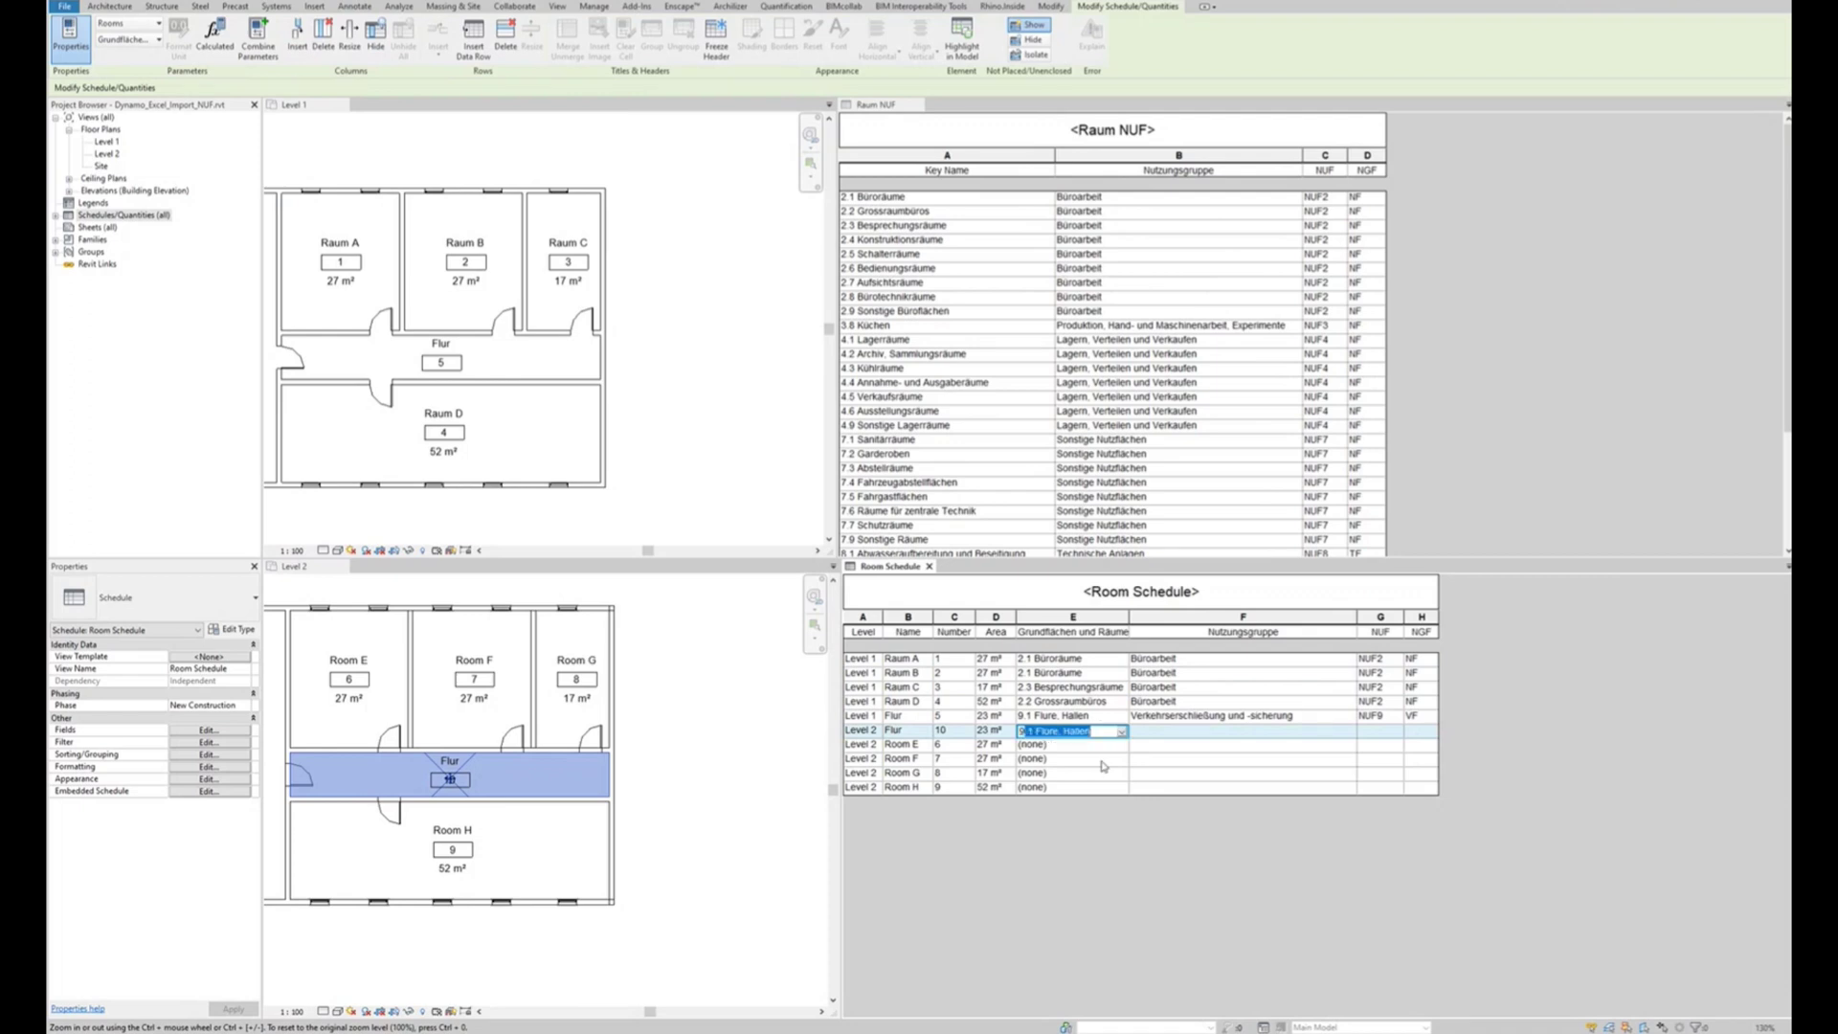
click(1122, 733)
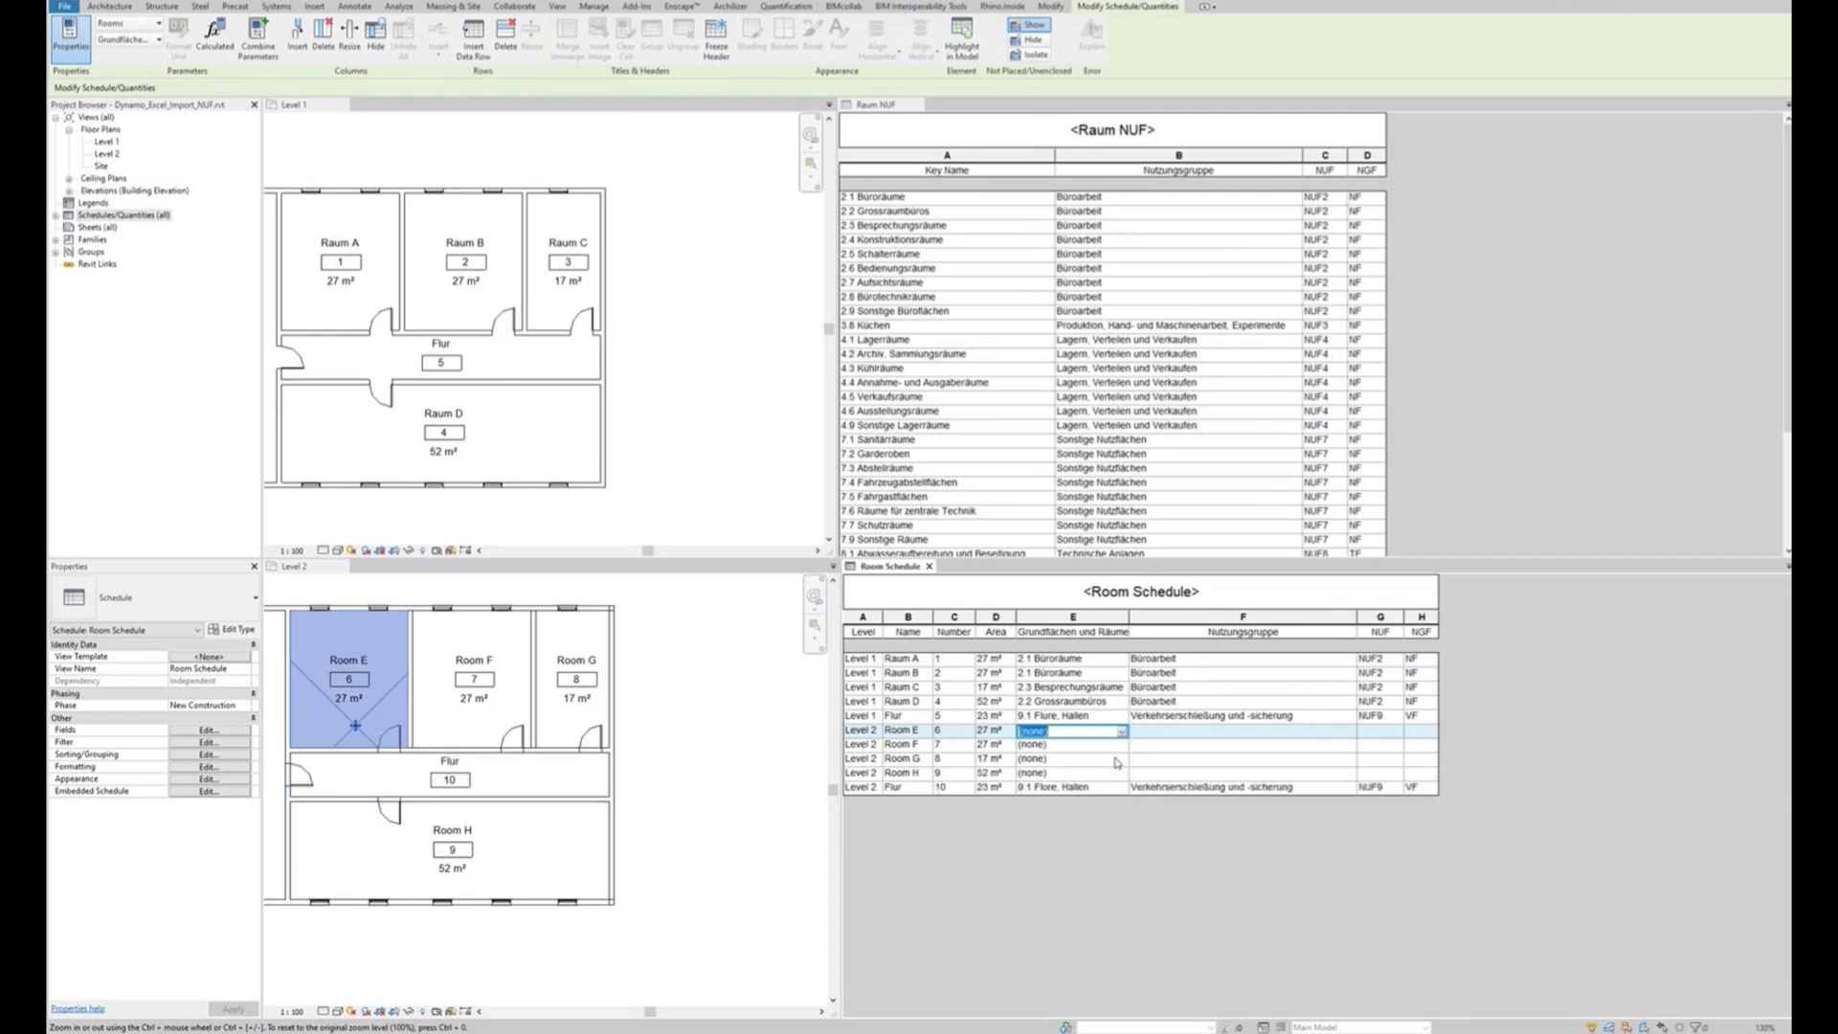
click(1113, 763)
click(1122, 744)
click(1101, 758)
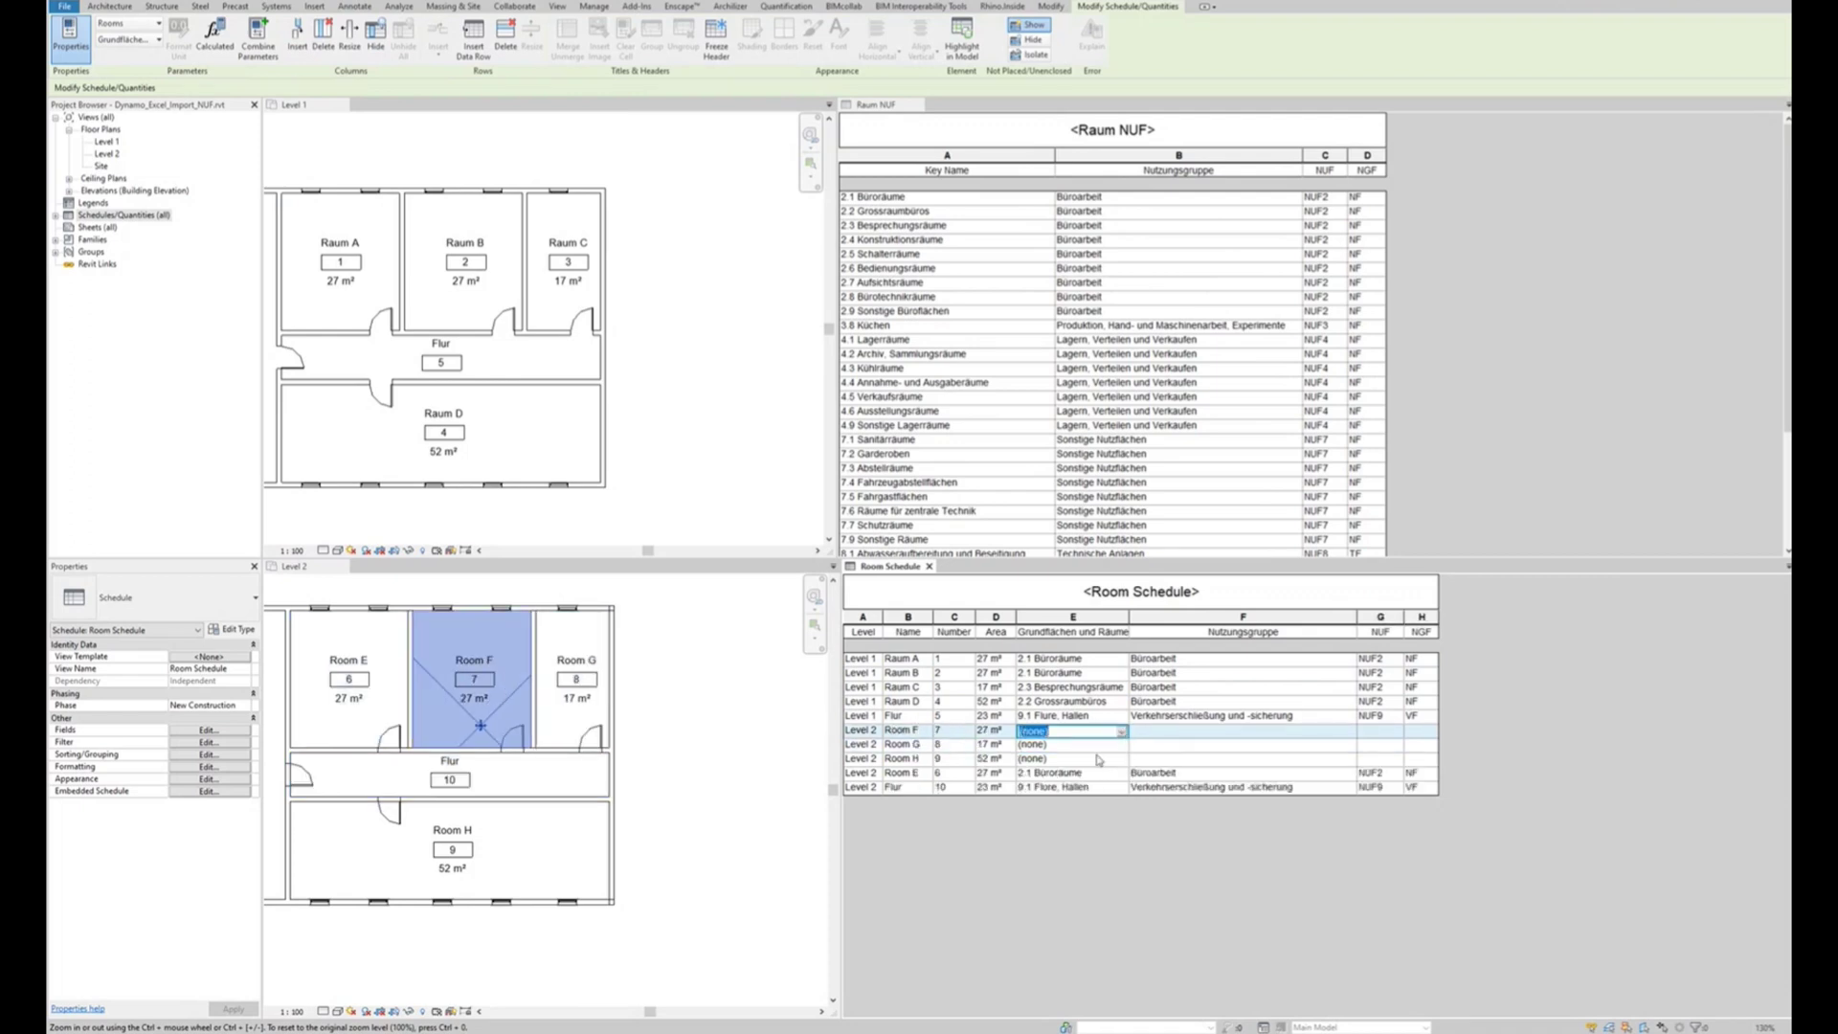
- Assign 2.3 Besprechungsräume to Room G and 2.2 Grossraumbüros to Room H
click(1122, 732)
click(1122, 734)
click(1108, 783)
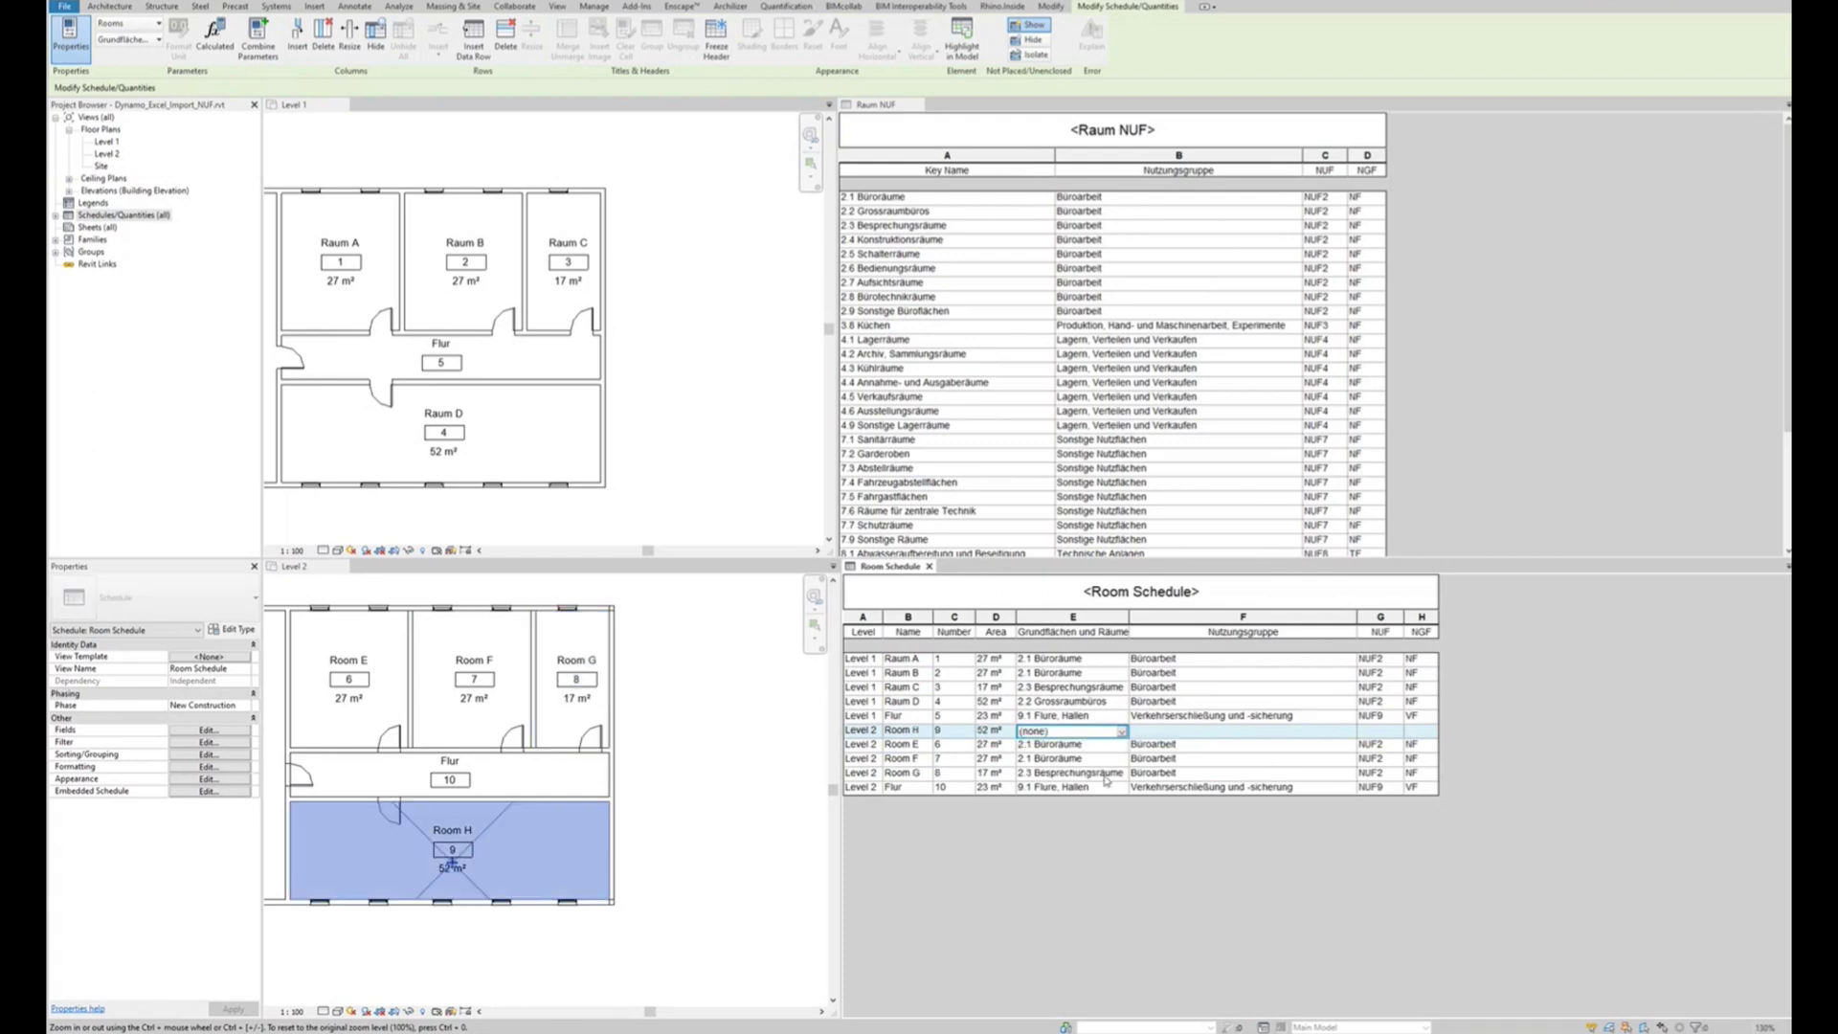
click(1125, 736)
click(1105, 774)
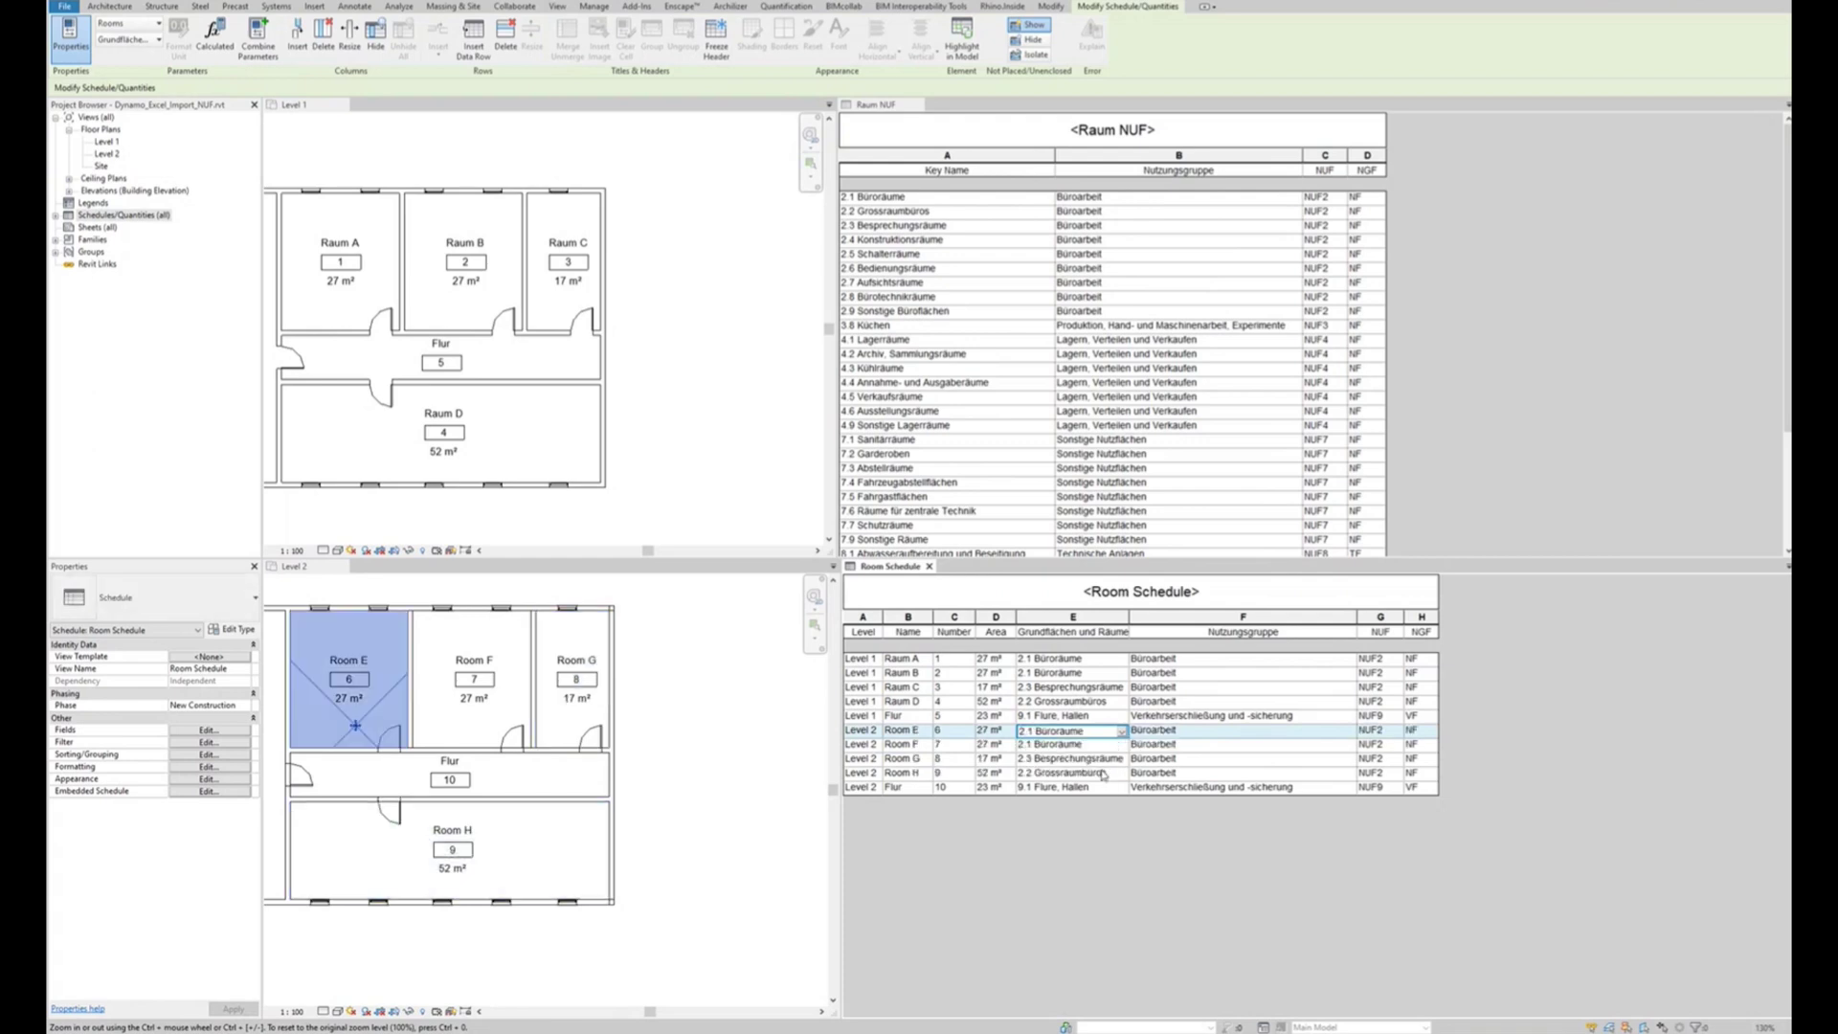
click(685, 483)
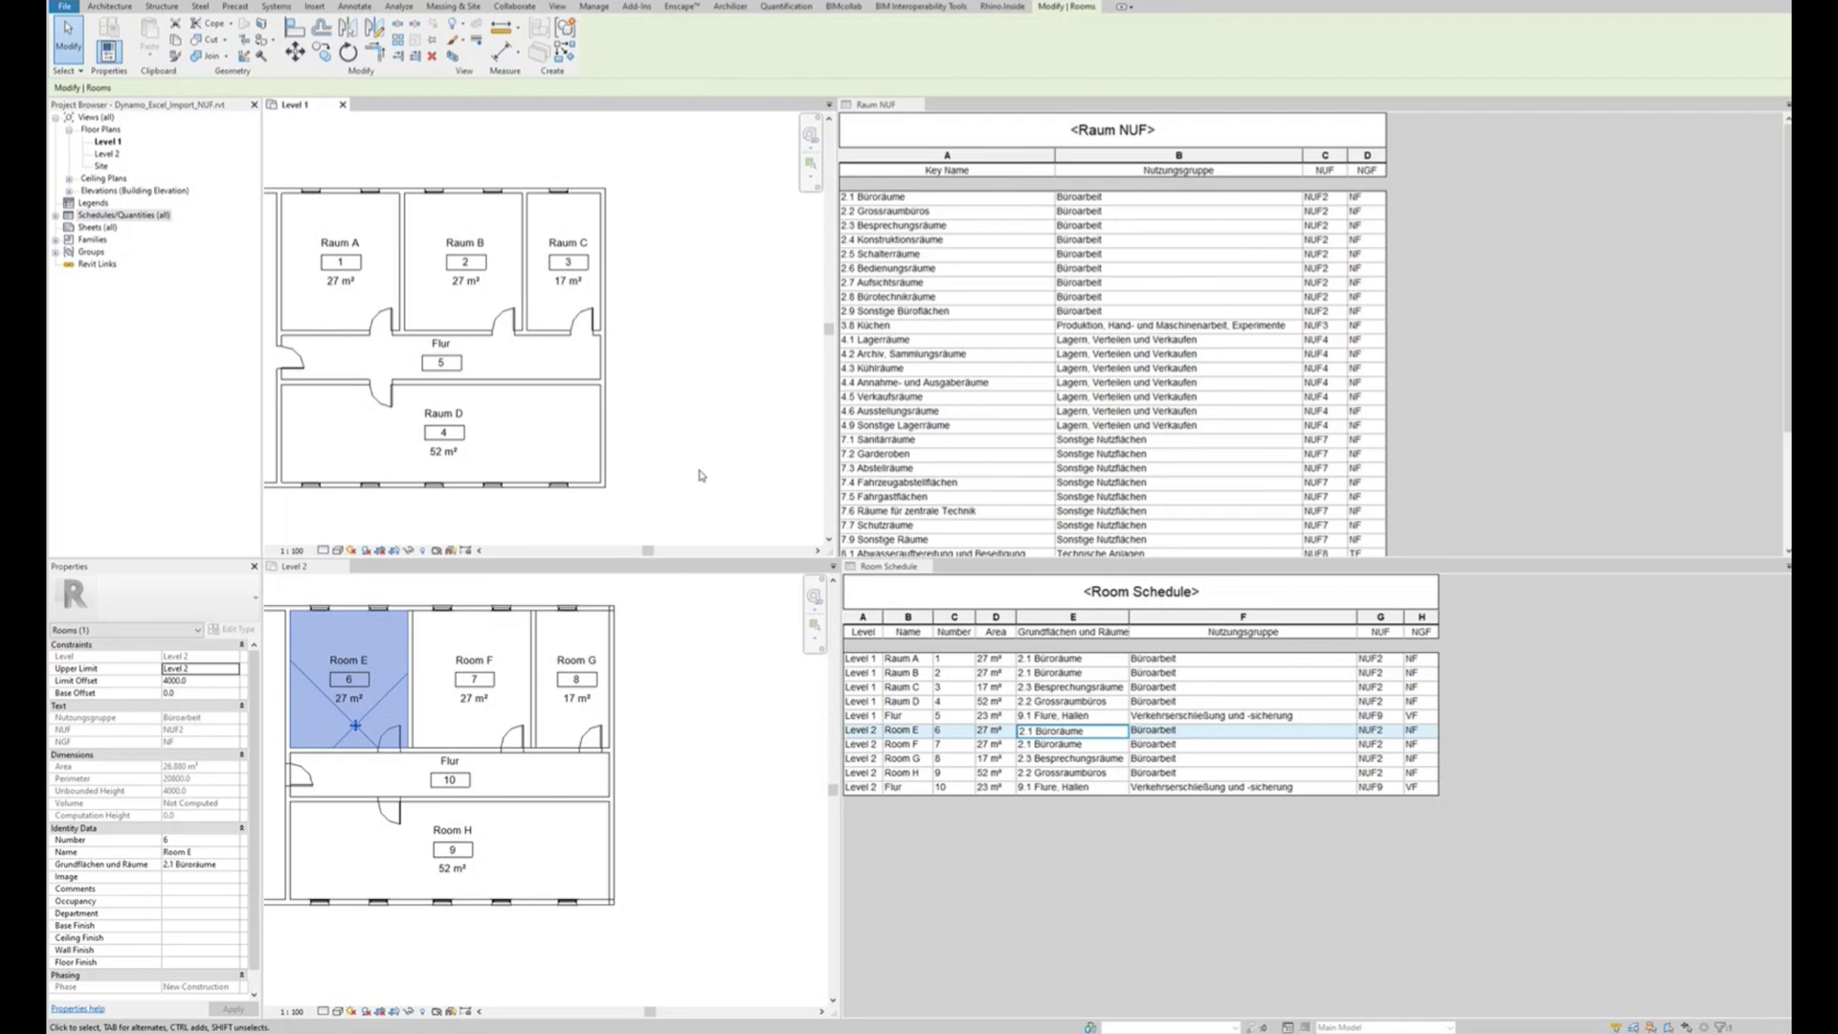
click(650, 669)
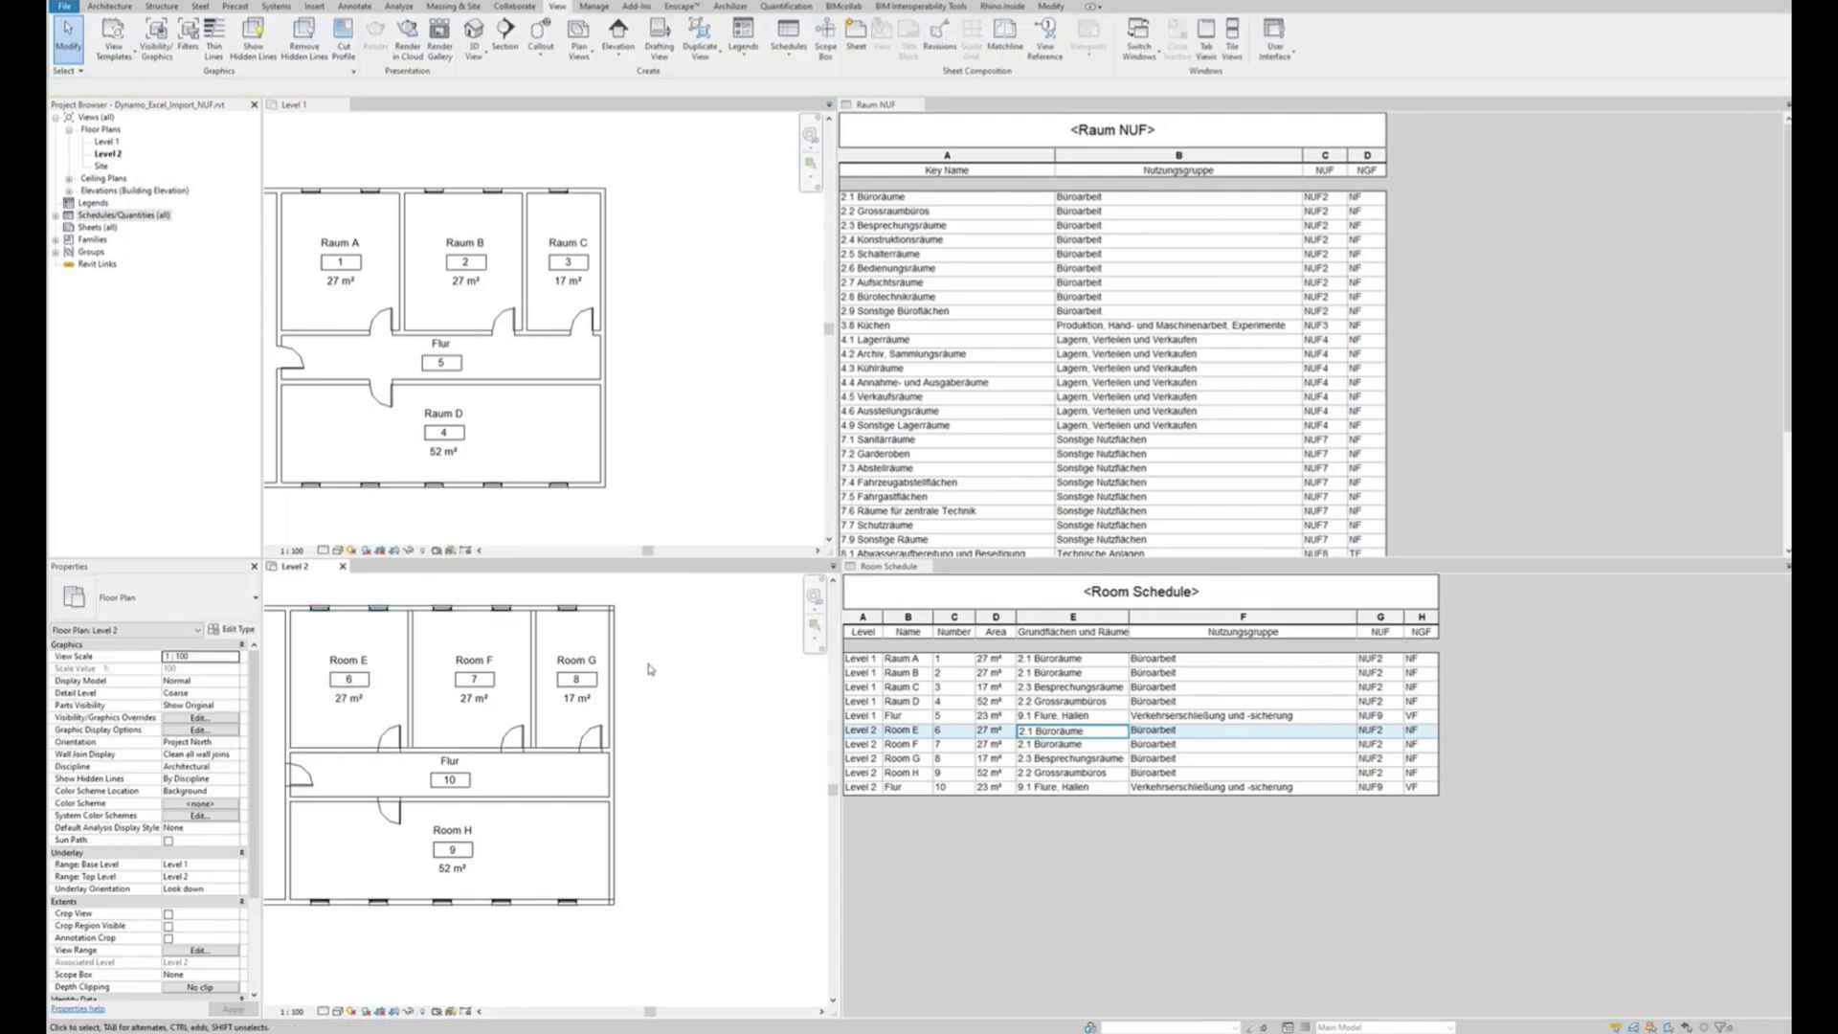
- Scroll the views and activate the Raum NUF key schedule showing its 9.x rows
scroll(1499, 348, down, 3)
scroll(1499, 349, up, 3)
click(1499, 348)
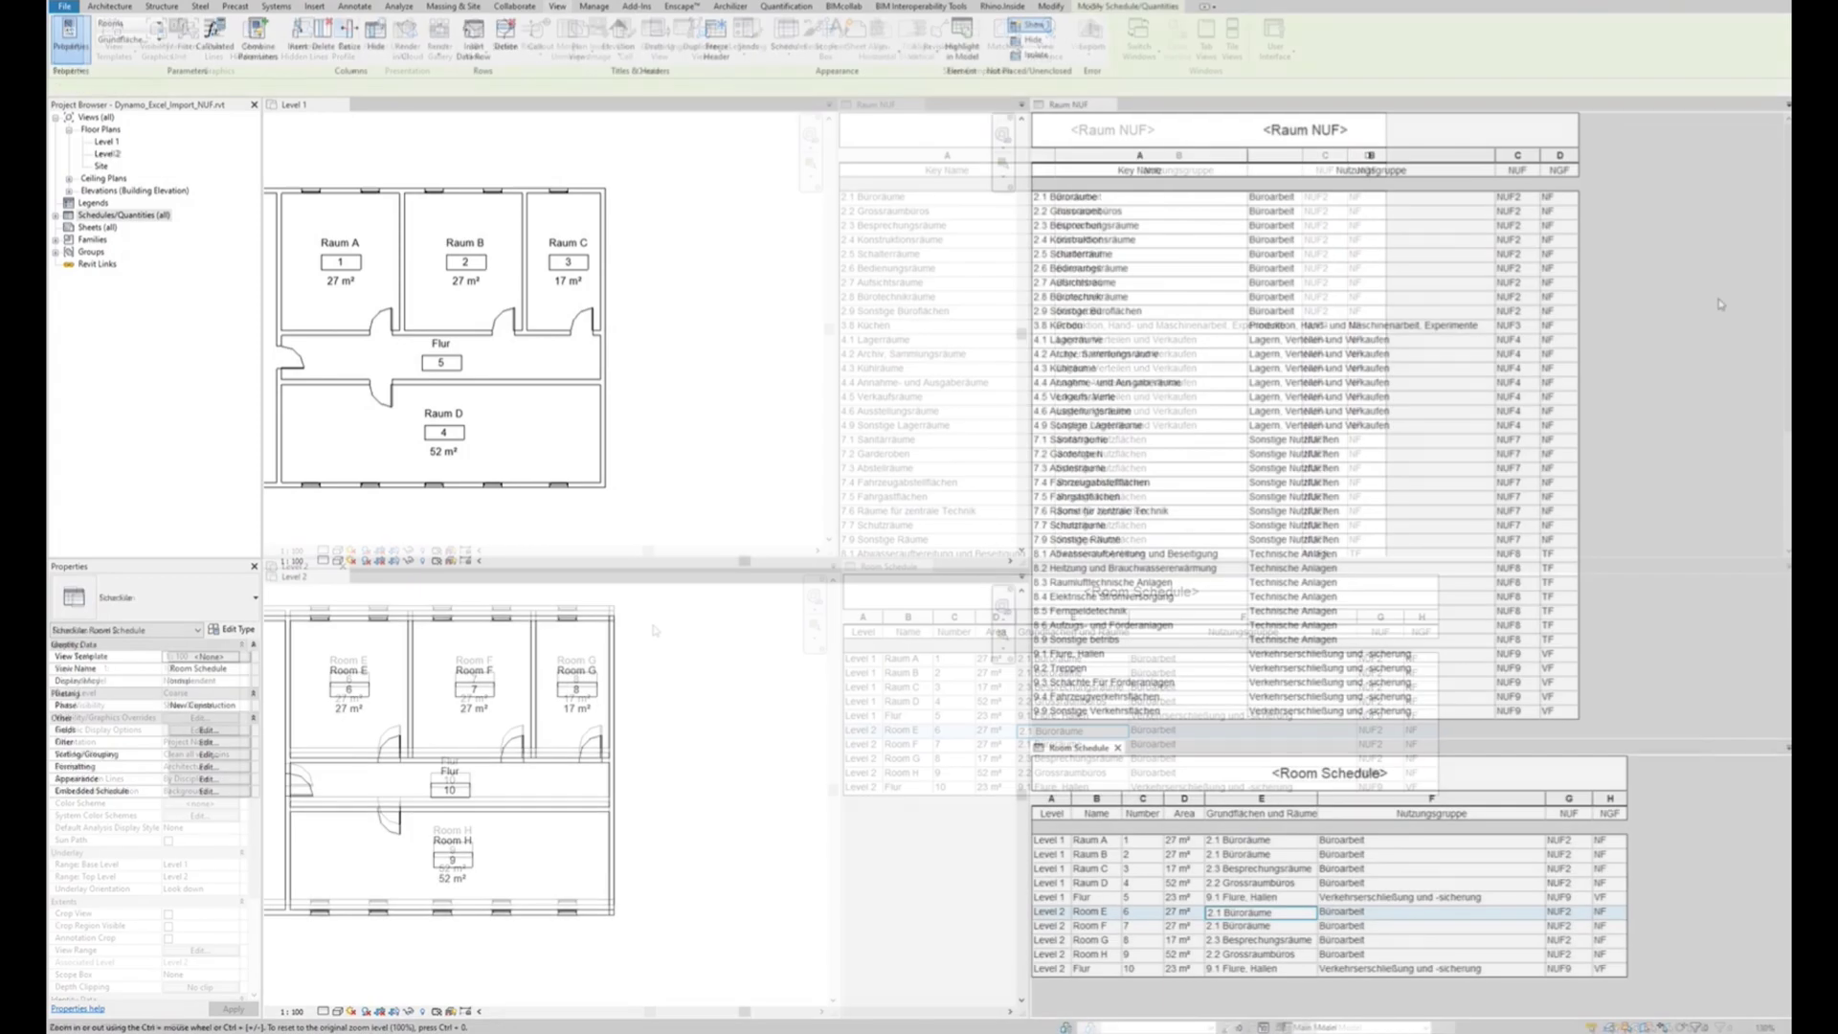